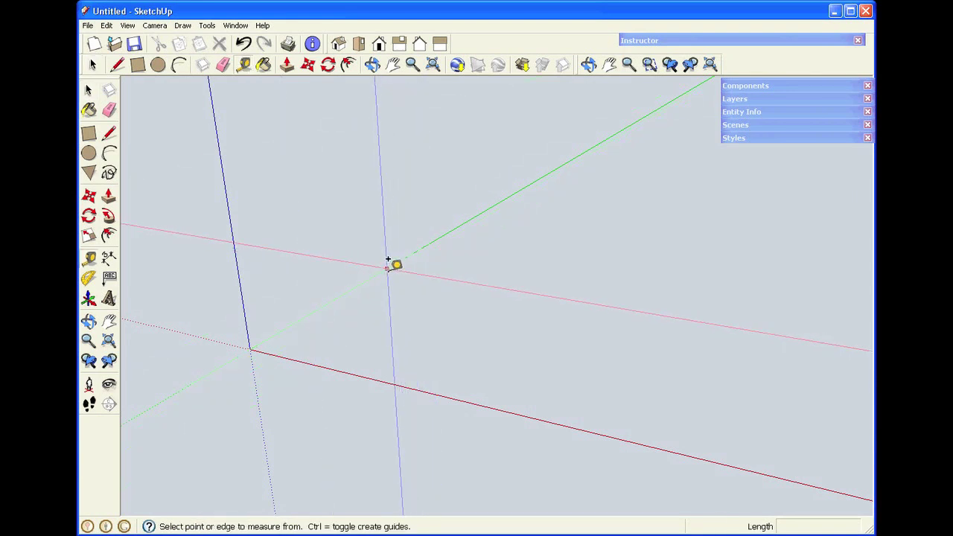
Place one guide parallel to the green axis about 9 13/16" away and one parallel to the red axis about 8 41/64" away
left_click(395, 263)
left_click(428, 275)
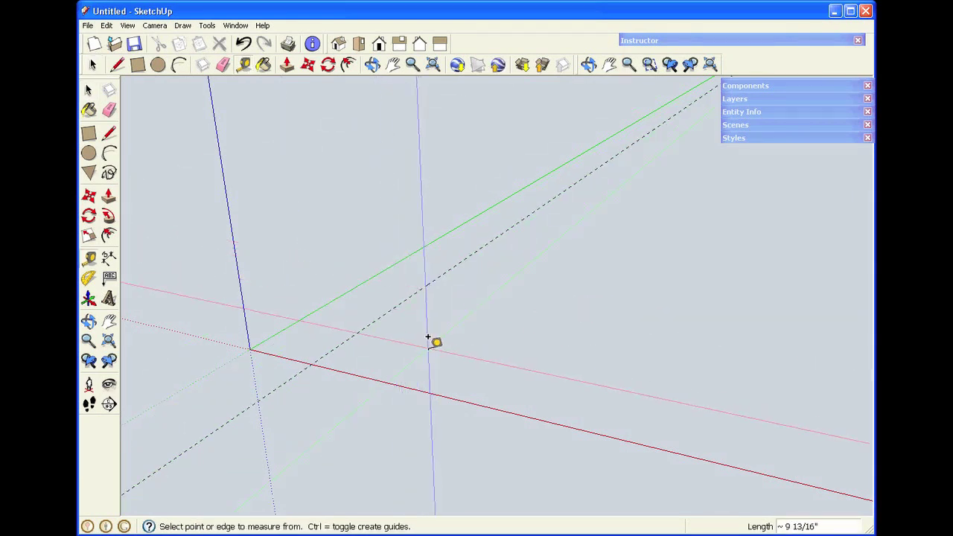
left_click(410, 388)
left_click(440, 341)
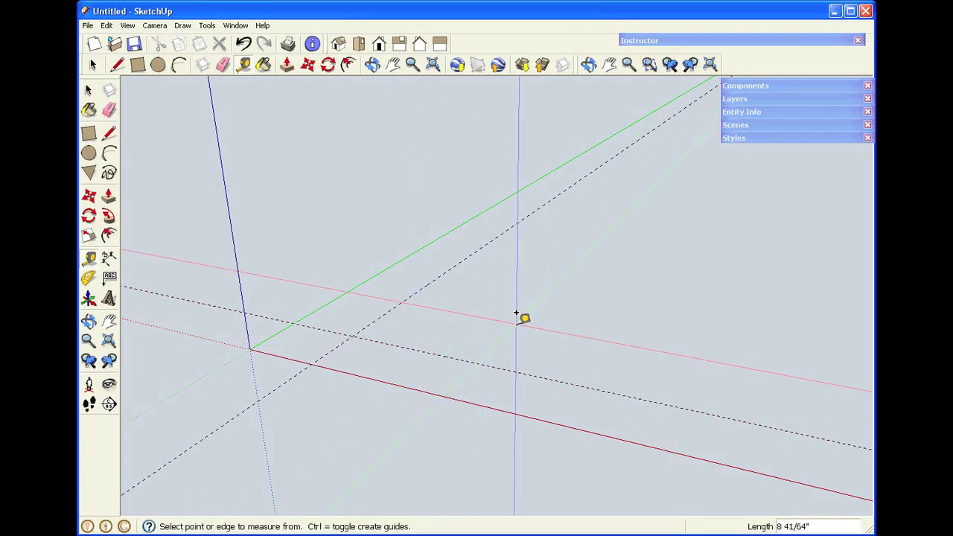
Add a guide offset 24" along the red direction from the guide parallel to the green axis
left_click(373, 65)
left_click_drag(368, 166, 418, 239)
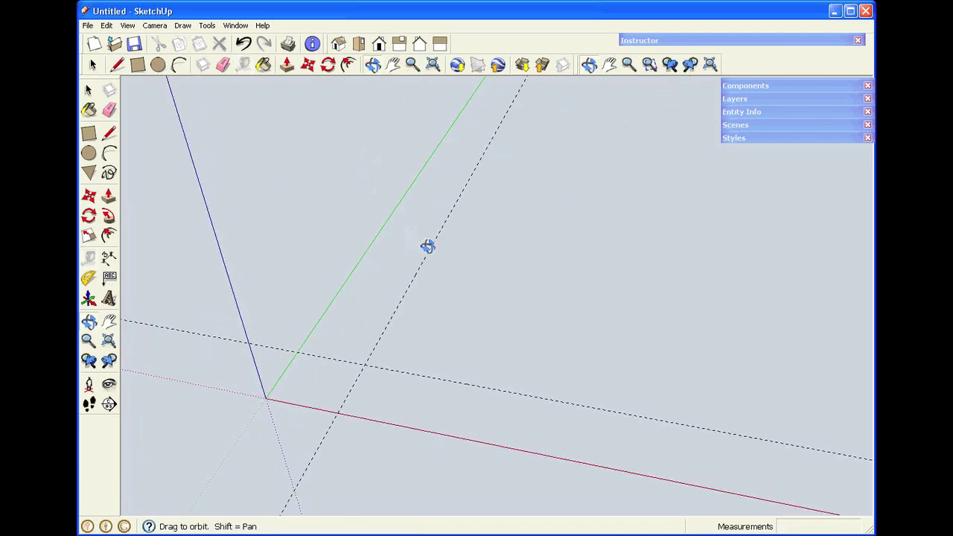
scroll(624, 183, "down", 1)
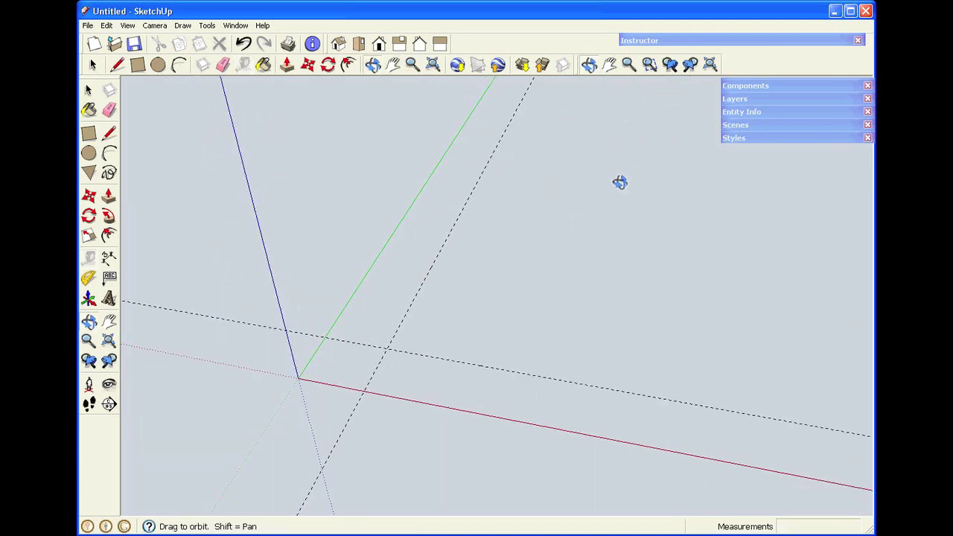
key("space")
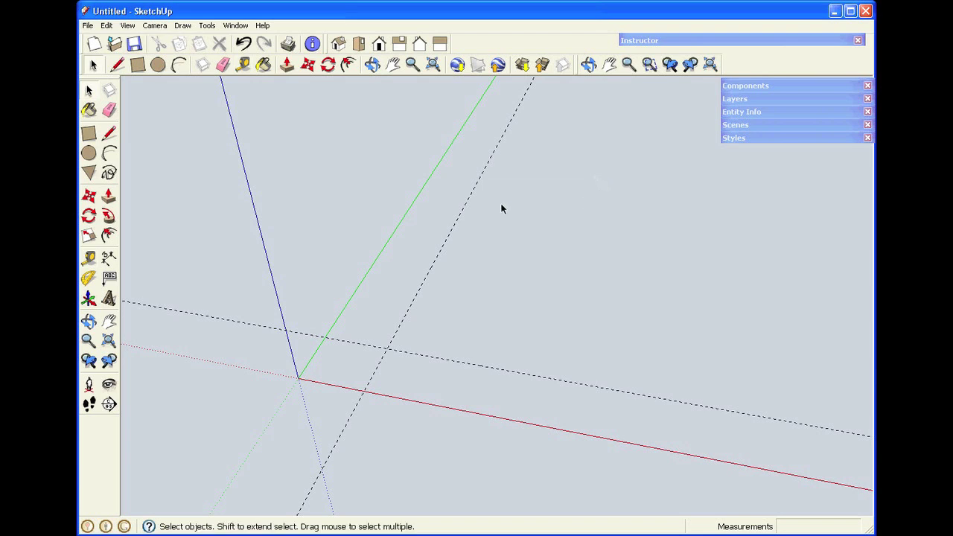
left_click(243, 65)
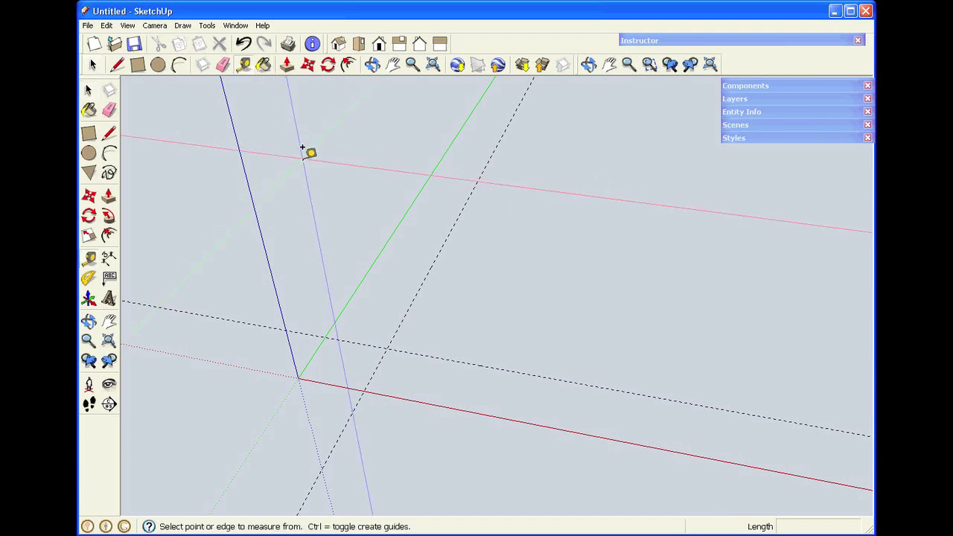
left_click(467, 201)
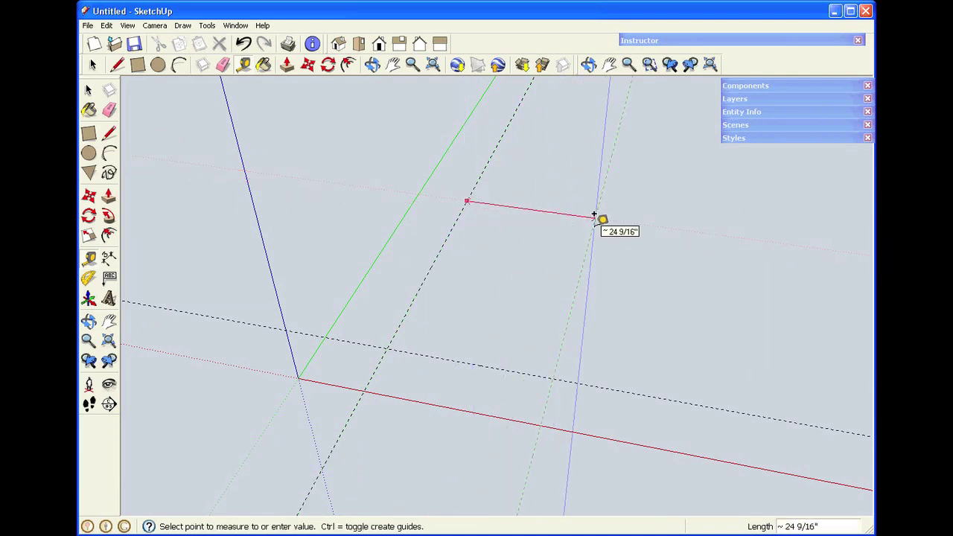
type("24")
key("Return")
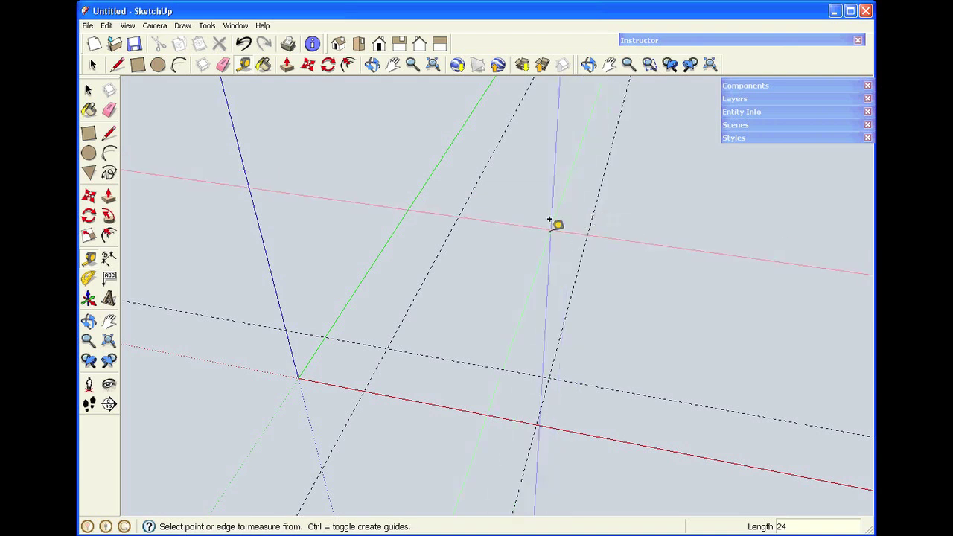
Add a guide offset 36" along the green direction from the guide parallel to the red axis
left_click(482, 365)
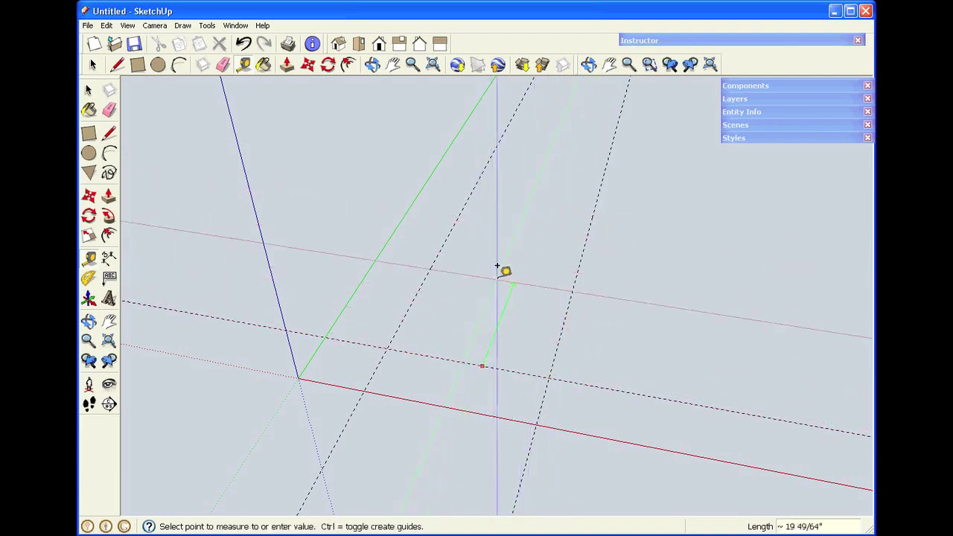
type("36")
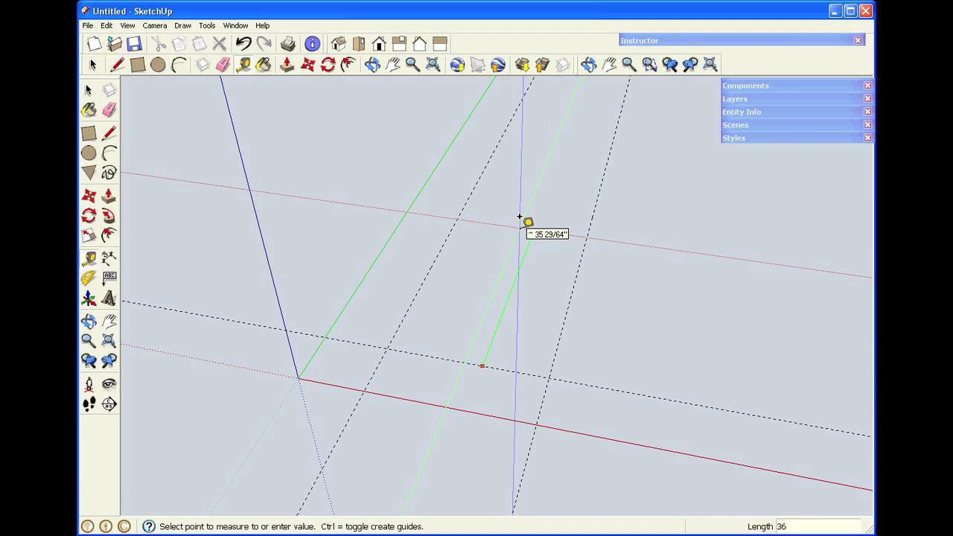
key("Return")
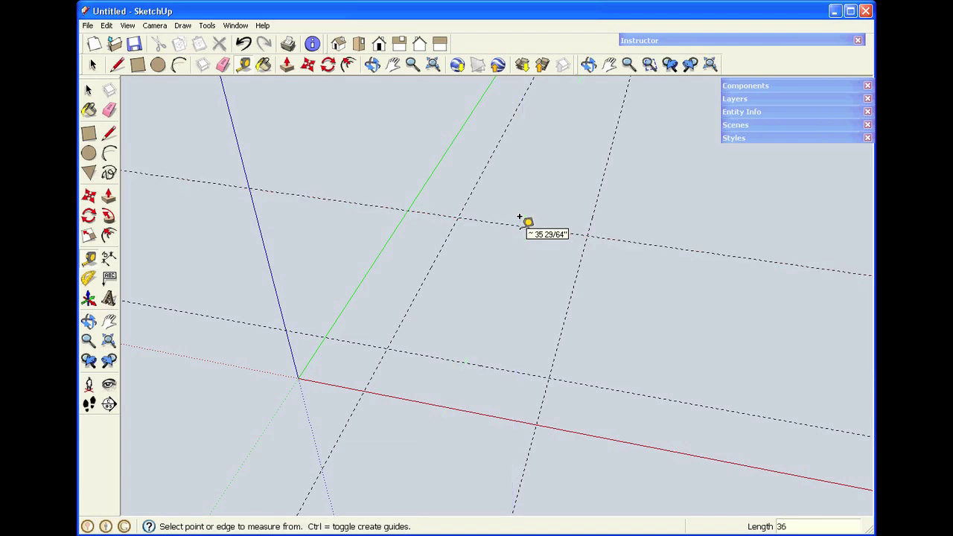
Add guides offset 1.5" inward from all four sides of the 24" by 36" tabletop outline
scroll(524, 256, "up", 3)
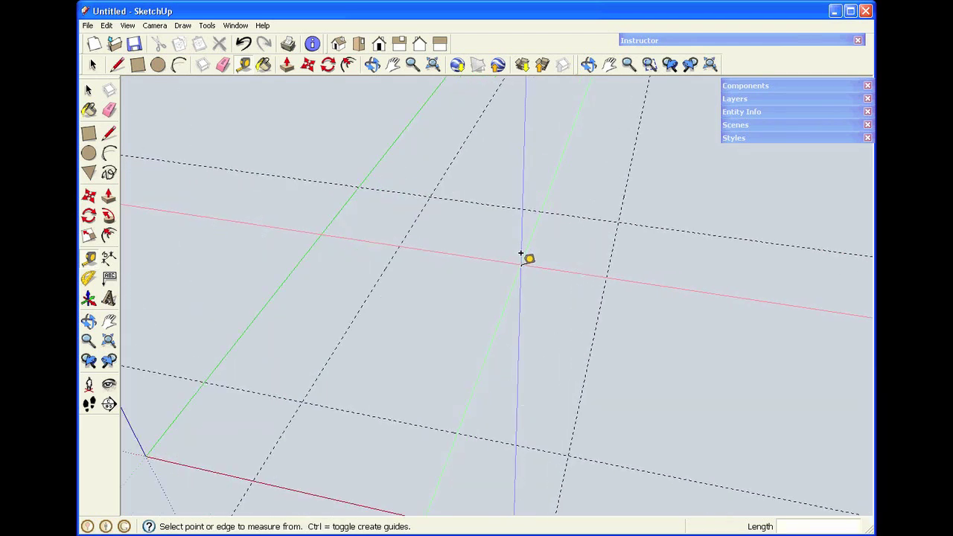
left_click(524, 199)
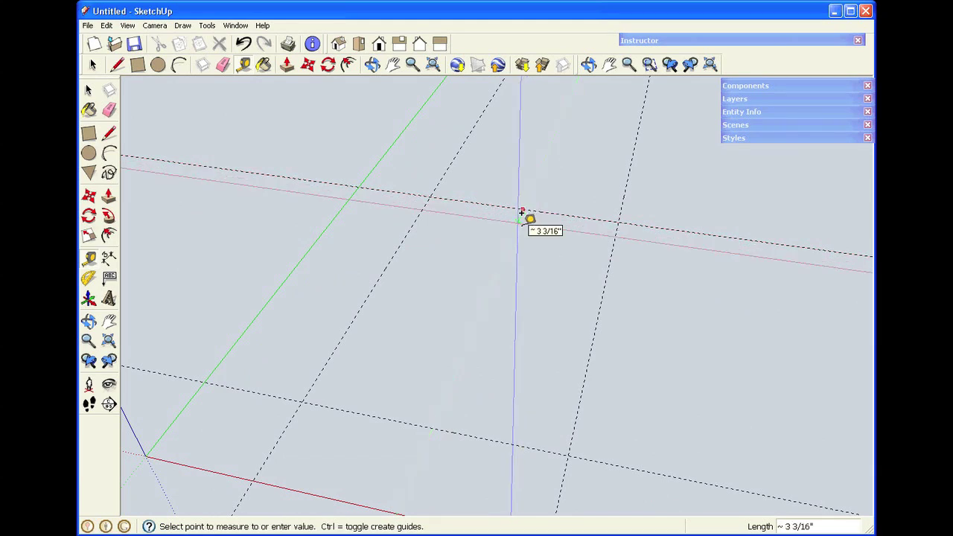
left_click(521, 214)
type("1.5")
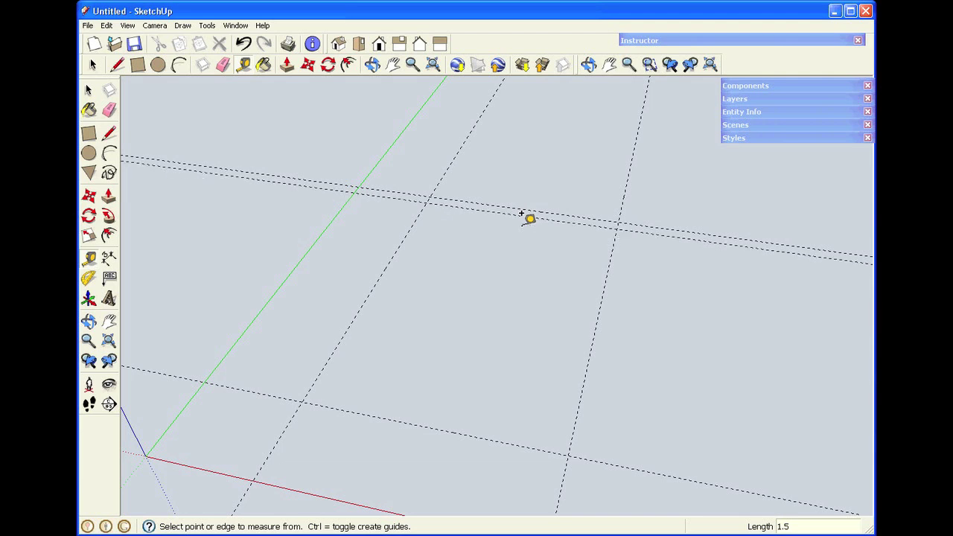
left_click(522, 215)
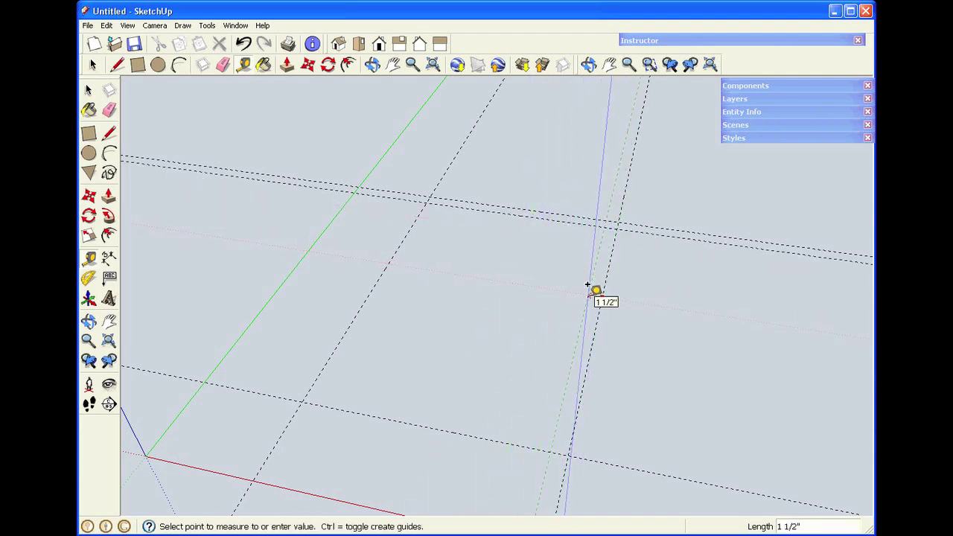
left_click(588, 285)
left_click(485, 419)
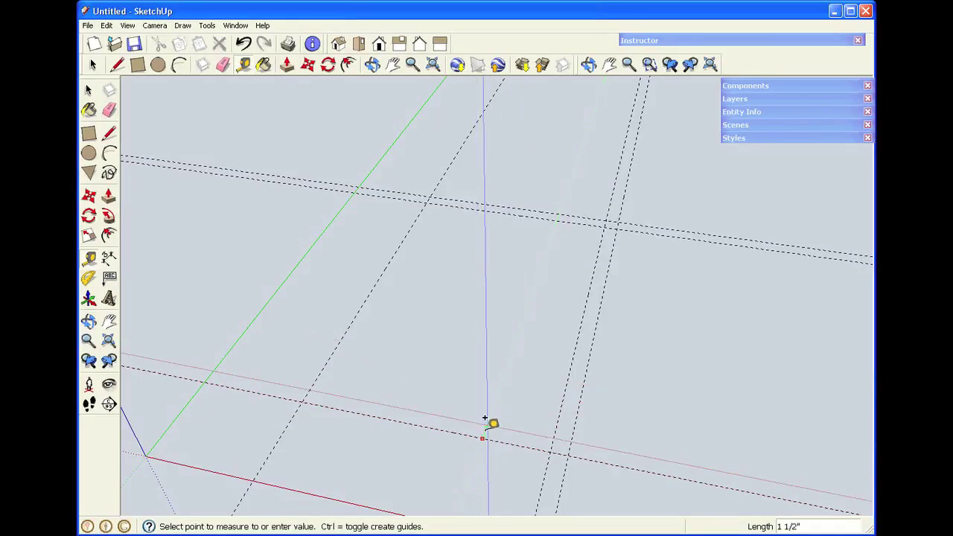
left_click(485, 418)
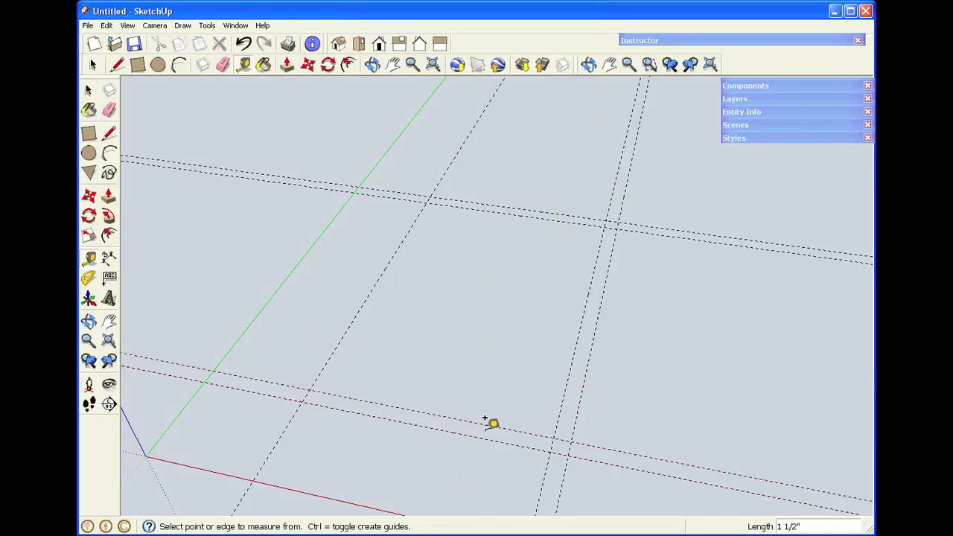
left_click(383, 272)
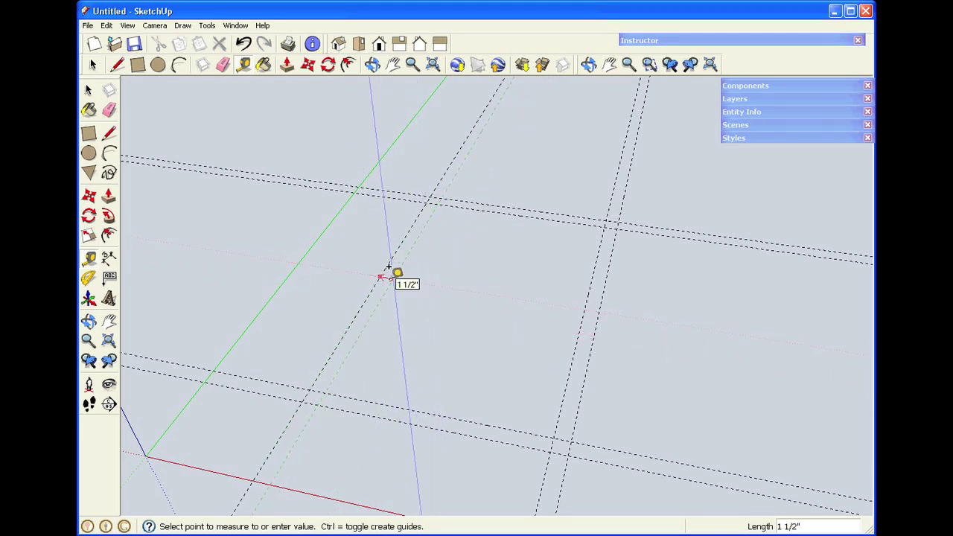
left_click(388, 266)
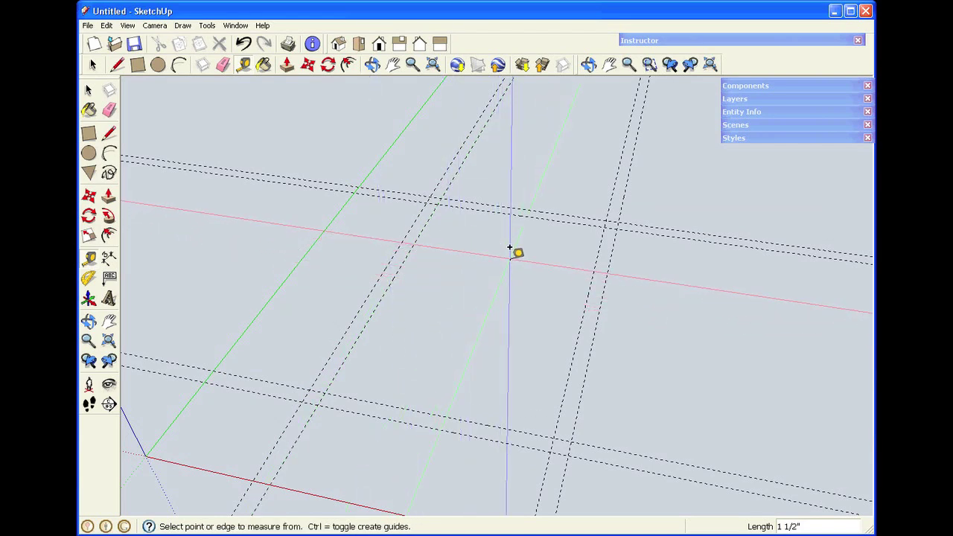
Add a second set of guides offset 1.75" inward from each of the four inner guides
left_click(513, 214)
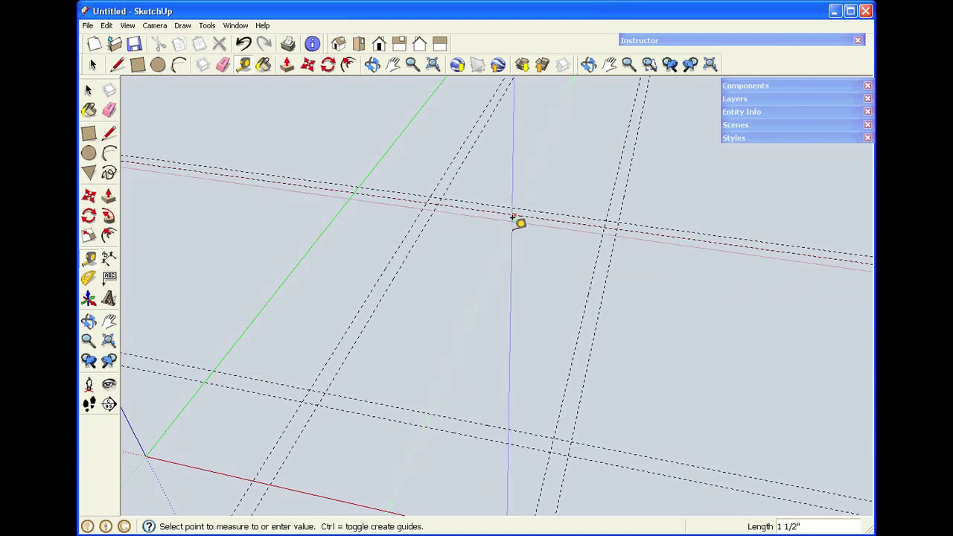
left_click(513, 221)
type("1.75")
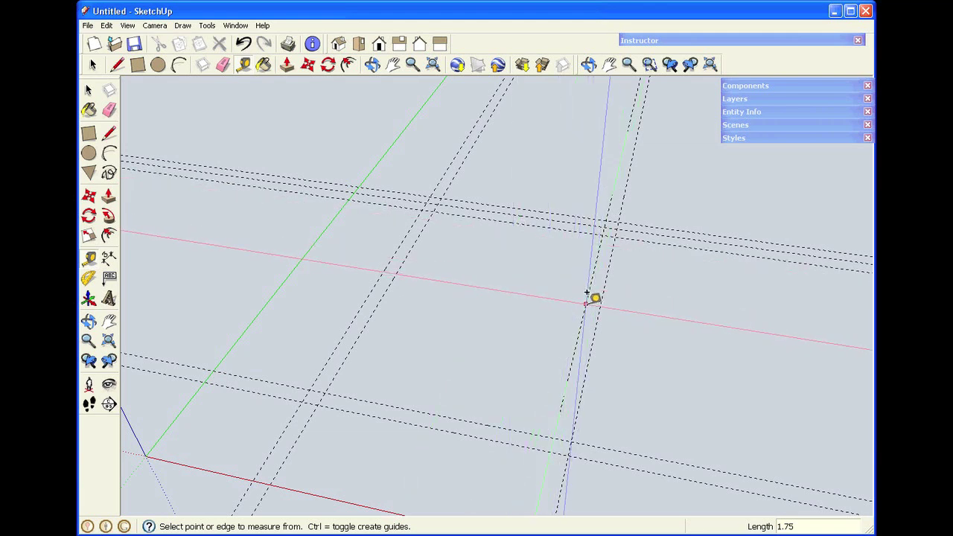
left_click(579, 292)
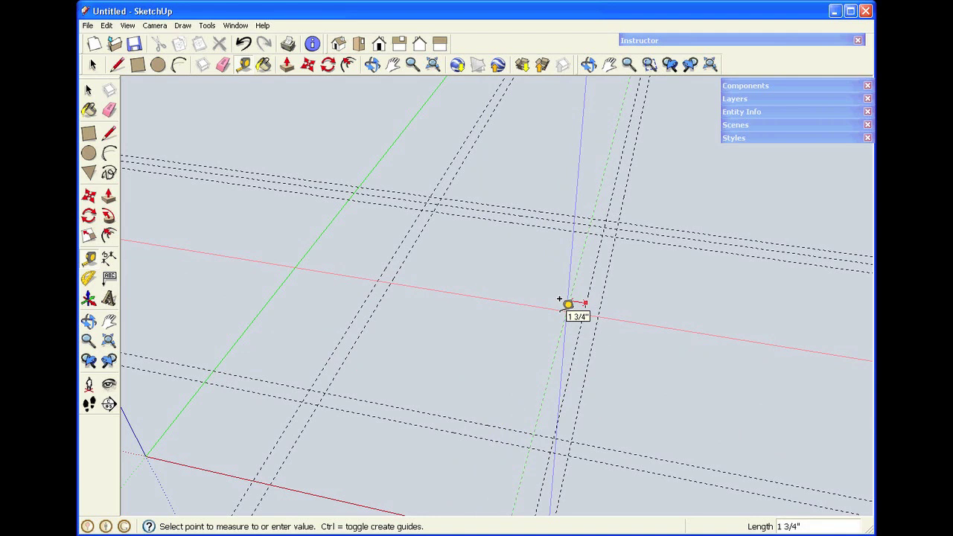
left_click(560, 300)
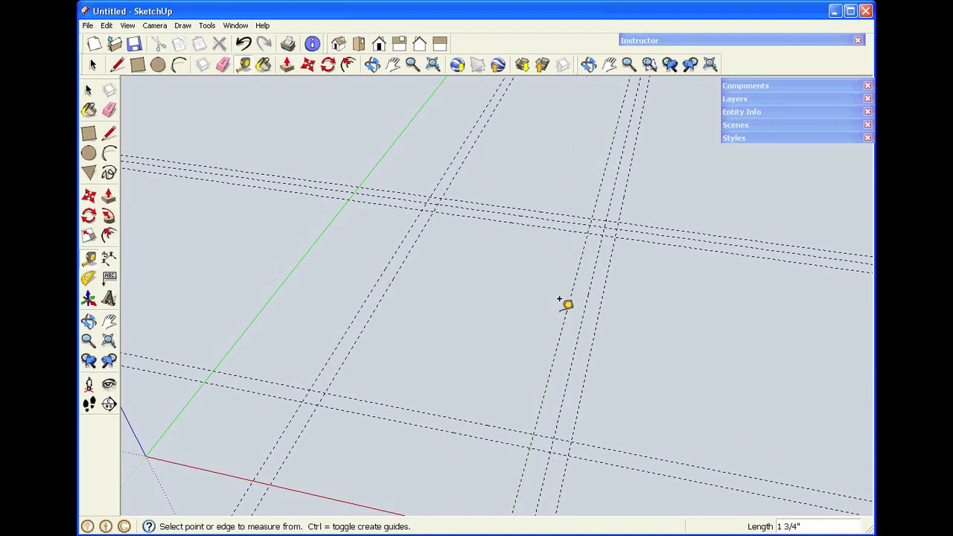
left_click(461, 405)
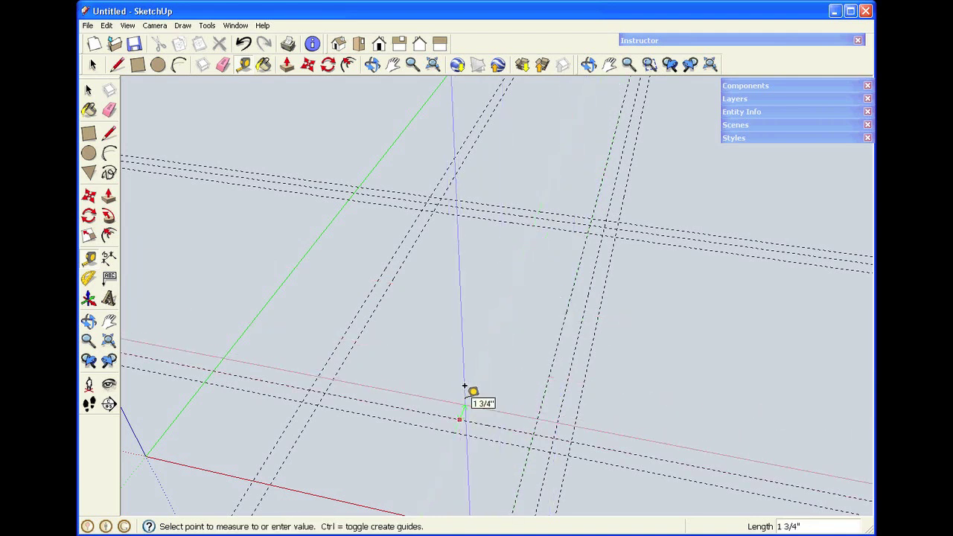
left_click(464, 387)
left_click(389, 283)
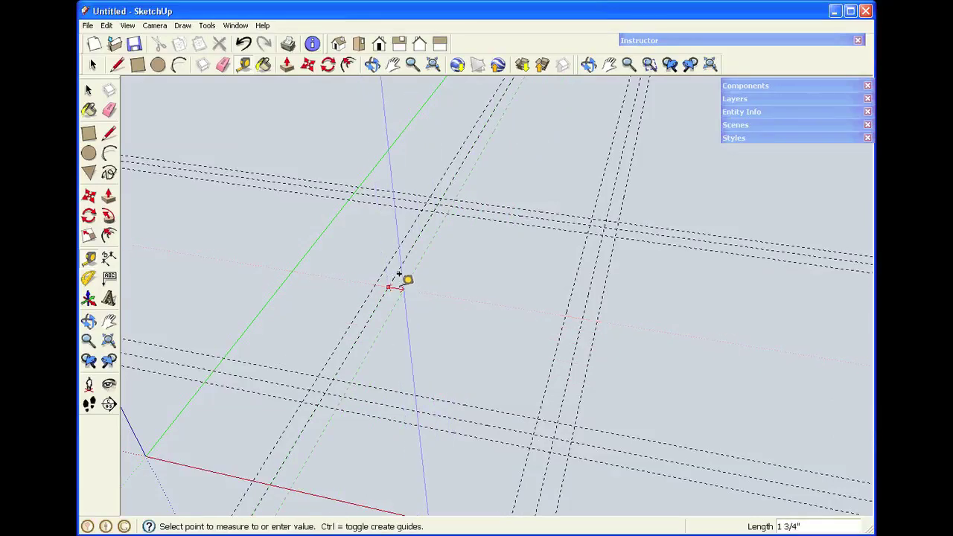
left_click(409, 281)
key("space")
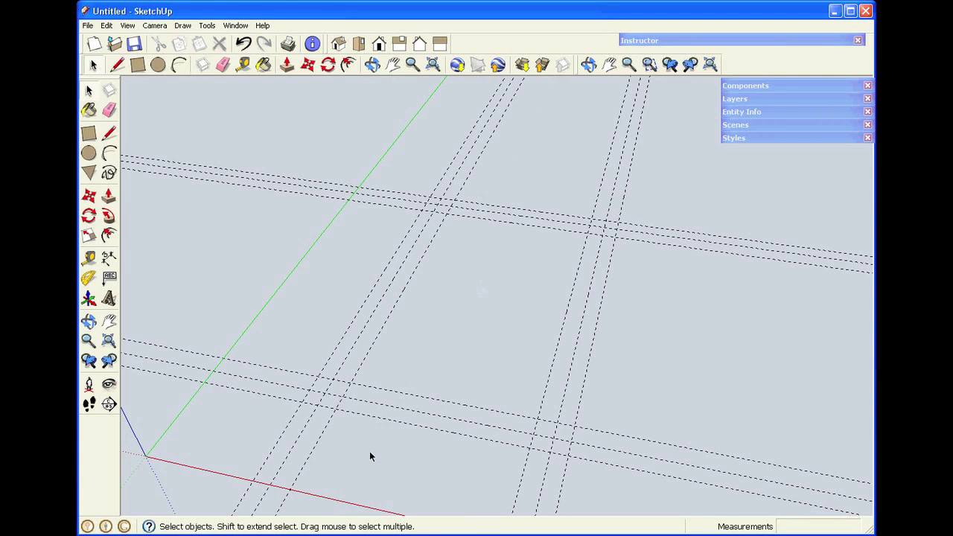
Draw a 1 3/4" square between the two inner guide pairs at each of the four corners
left_click(138, 65)
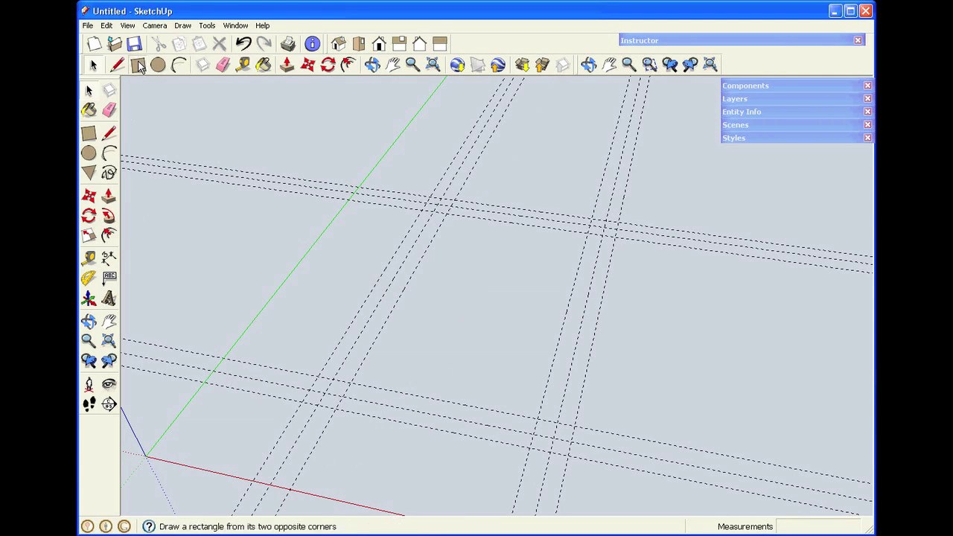
left_click(327, 391)
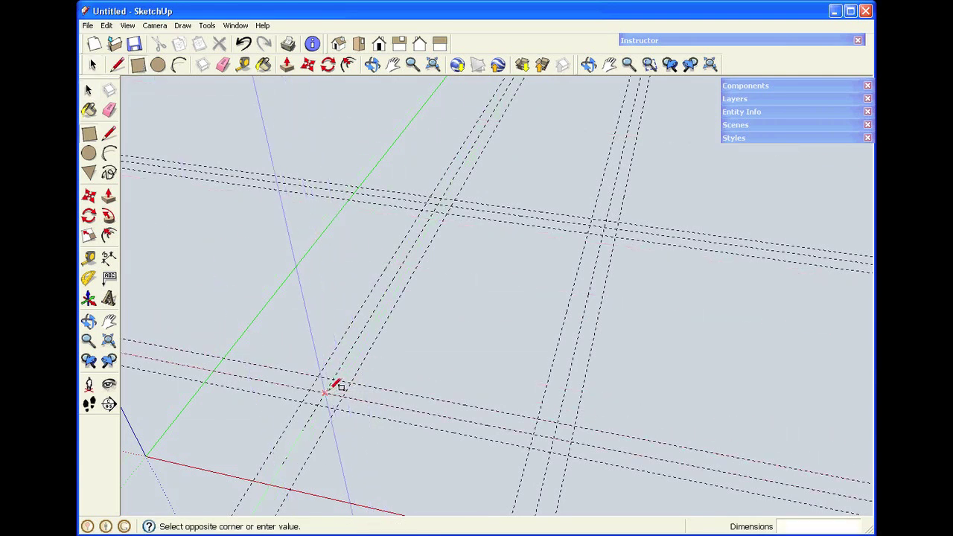
left_click(350, 382)
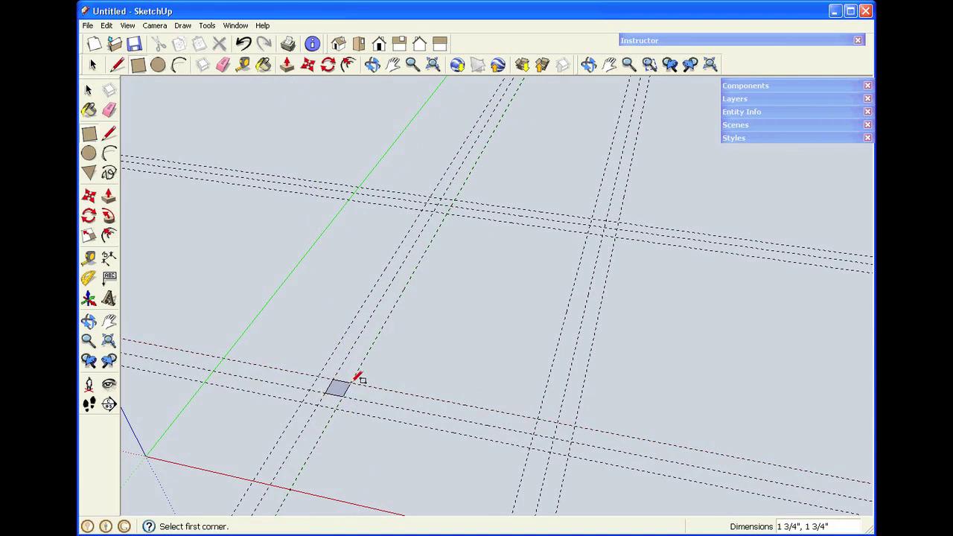
left_click(439, 203)
left_click(452, 207)
left_click(590, 225)
left_click(605, 234)
left_click(537, 419)
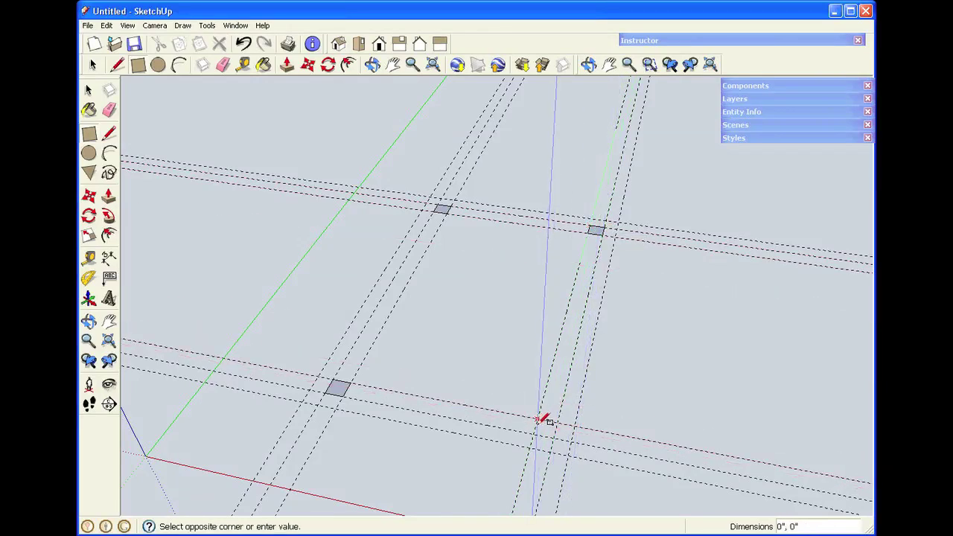
left_click(555, 437)
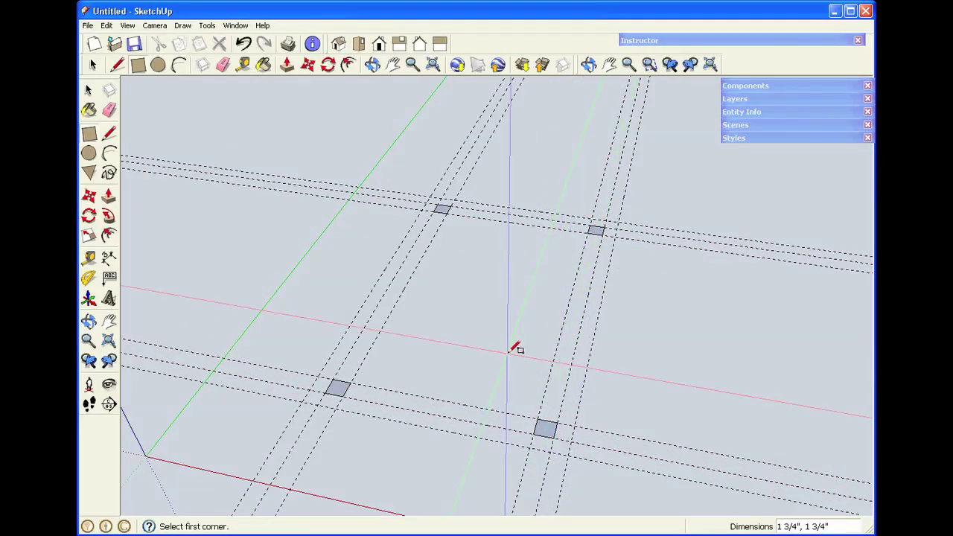
key("space")
Erase all the inner guides around the four corner squares, keeping only the four outer outline guides
left_click(372, 65)
mouse_move(458, 345)
left_mouse_down()
mouse_move(393, 344)
mouse_move(462, 340)
left_mouse_up()
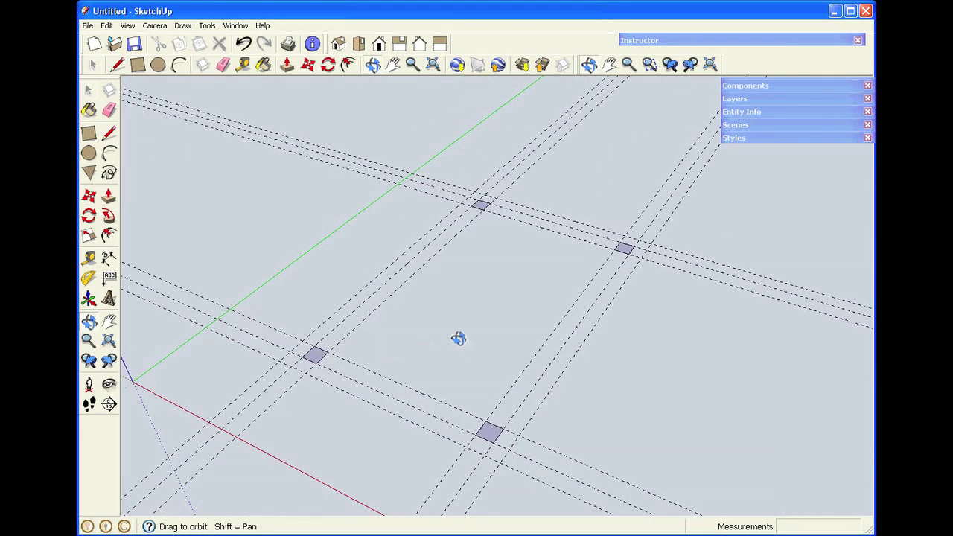
key("space")
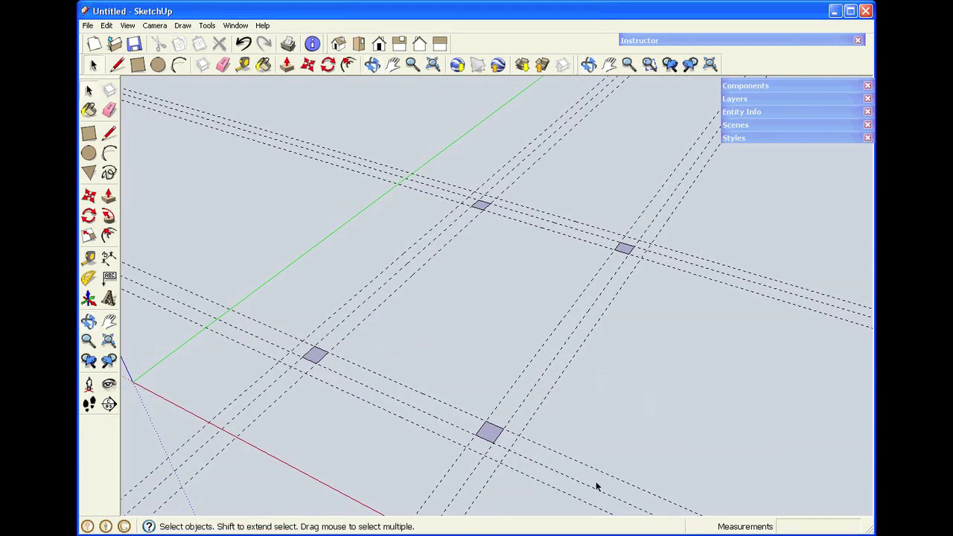
scroll(596, 482, "up", 1)
left_click(222, 65)
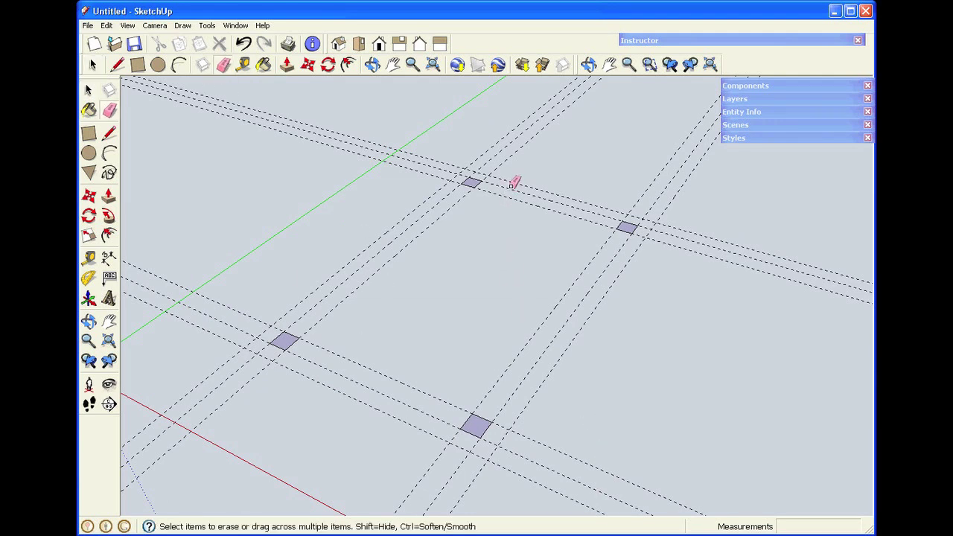
mouse_move(512, 186)
left_mouse_down()
mouse_move(497, 222)
mouse_move(443, 201)
mouse_move(427, 314)
mouse_move(365, 388)
mouse_move(441, 317)
mouse_move(527, 316)
mouse_move(553, 339)
left_mouse_up()
key("space")
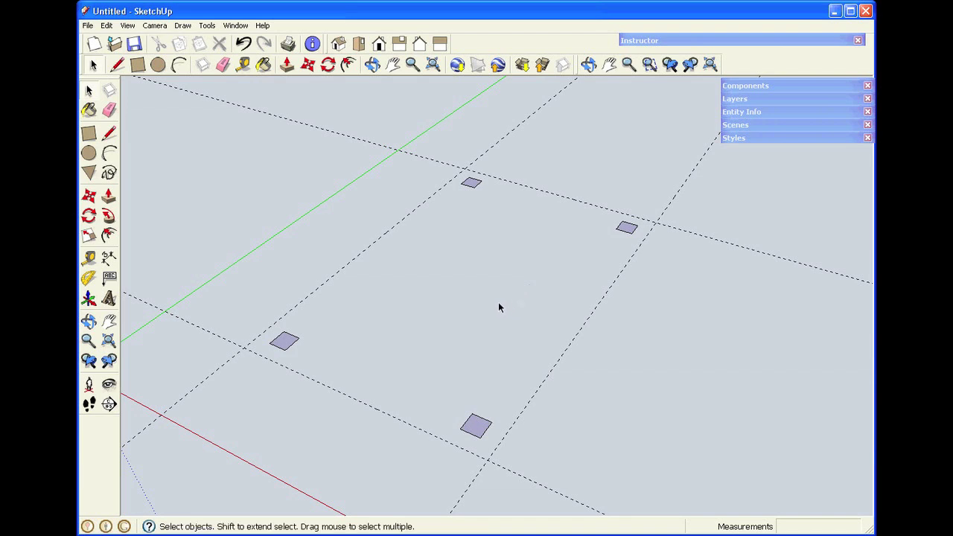
Push/Pull the corner square nearest the origin up 17.25" to form the first table leg
scroll(493, 300, "down", 1)
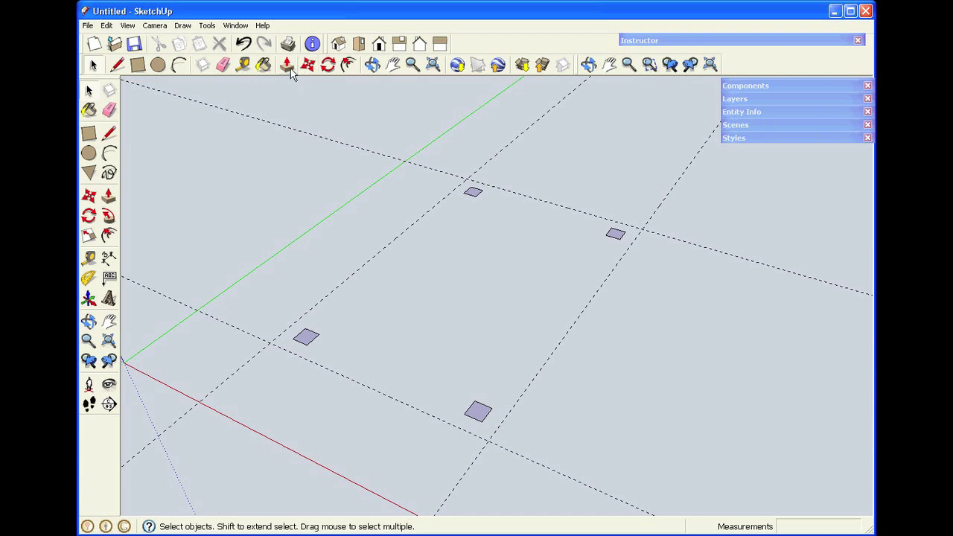
left_click(287, 64)
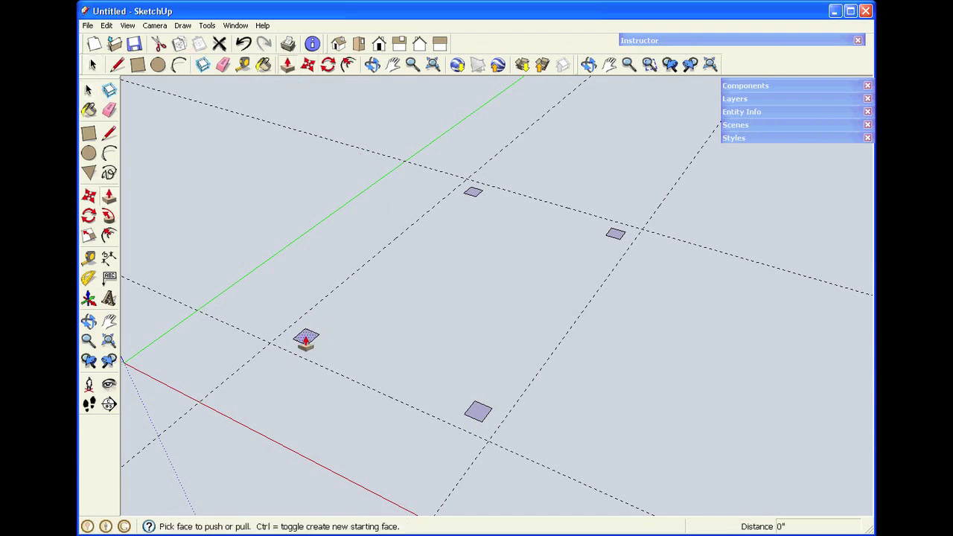
left_click_drag(305, 340, 303, 280)
type("17")
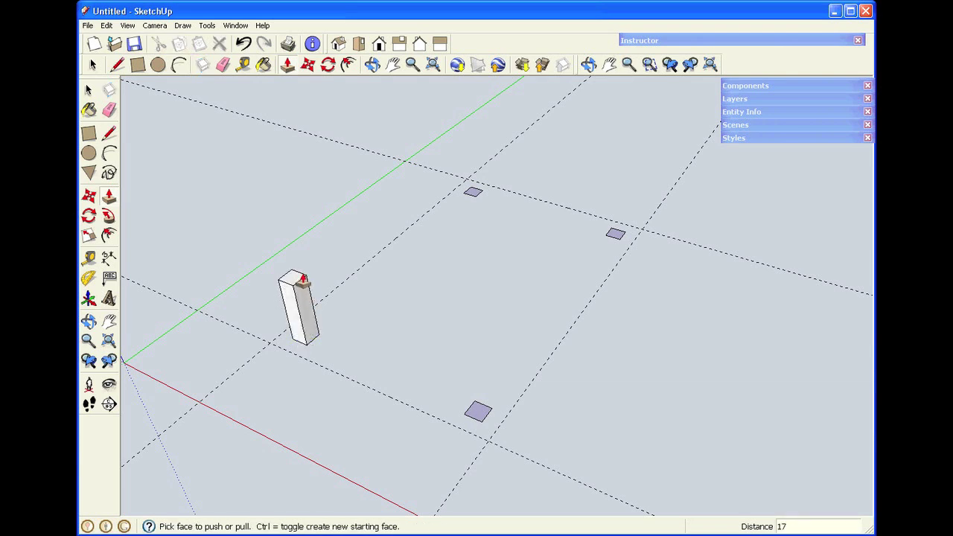
type(".25")
key("Return")
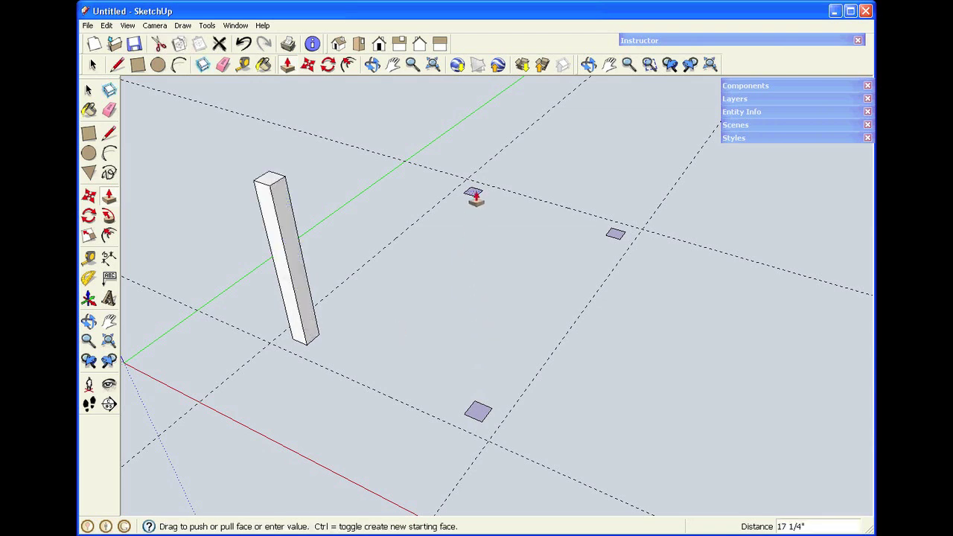
Extrude the other three corner squares to the same 17 1/4" height as the first leg
left_click_drag(475, 198, 279, 185)
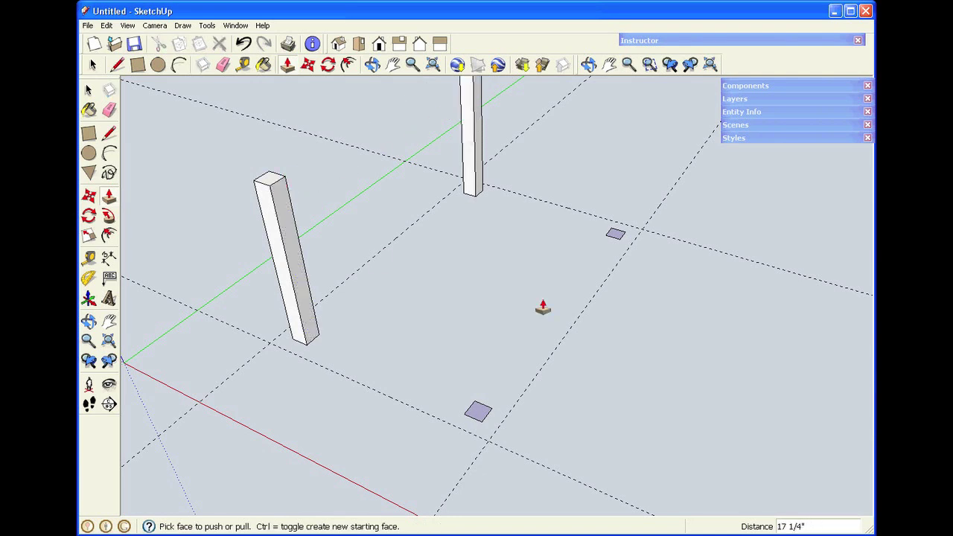
scroll(525, 280, "down", 2)
left_click_drag(588, 253, 486, 128)
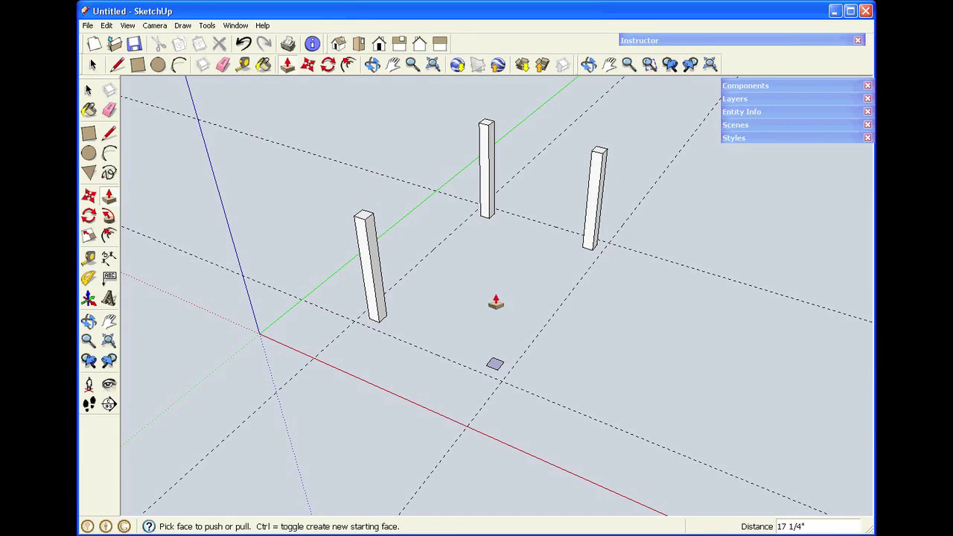
double_click(496, 368)
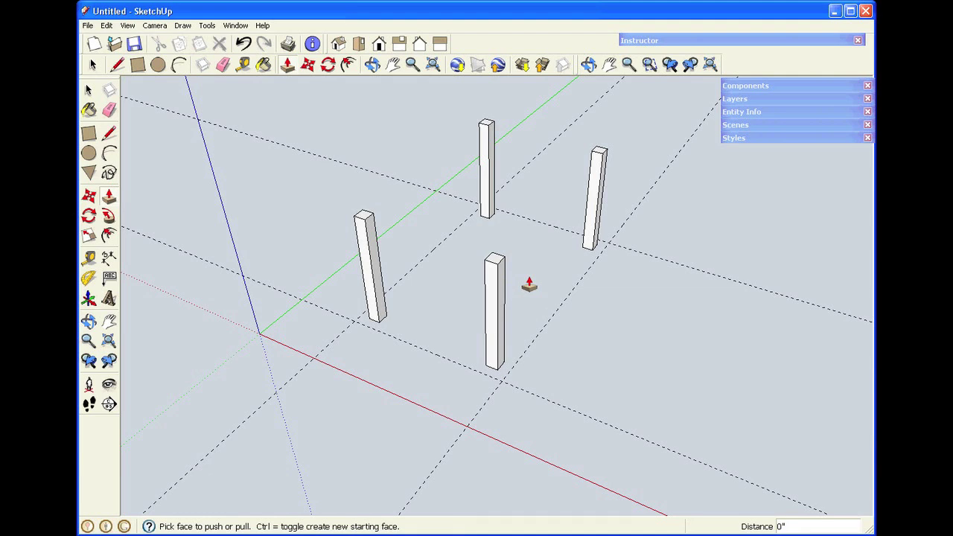
Make the two legs along the green axis side into separate groups, each with all its faces and edges
key("space")
left_click_drag(351, 200, 417, 354)
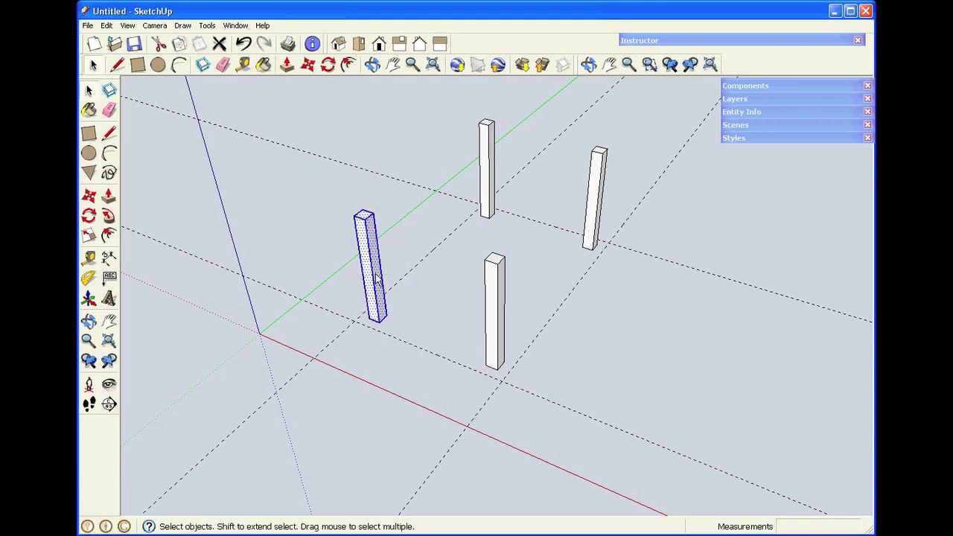
right_click(377, 278)
left_click(399, 364)
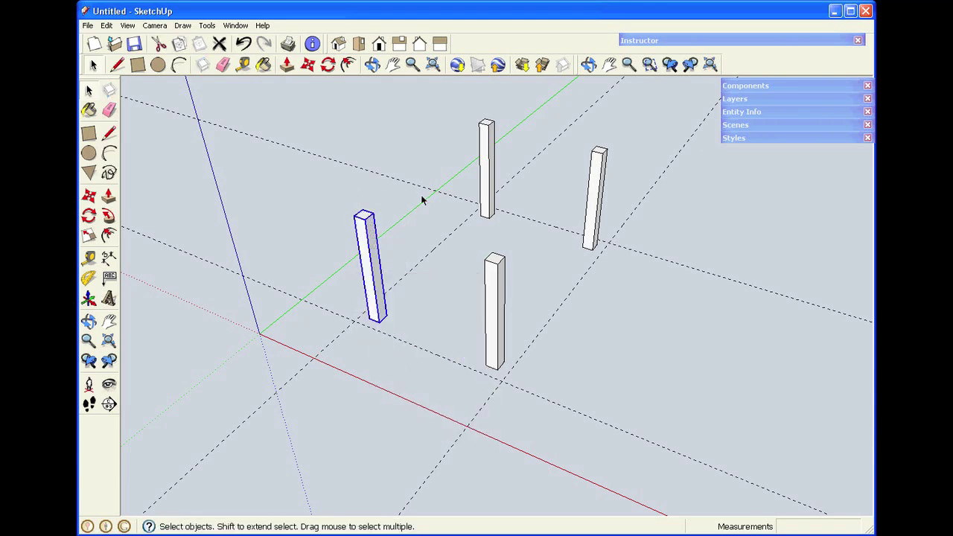
left_click_drag(460, 111, 514, 250)
right_click(490, 185)
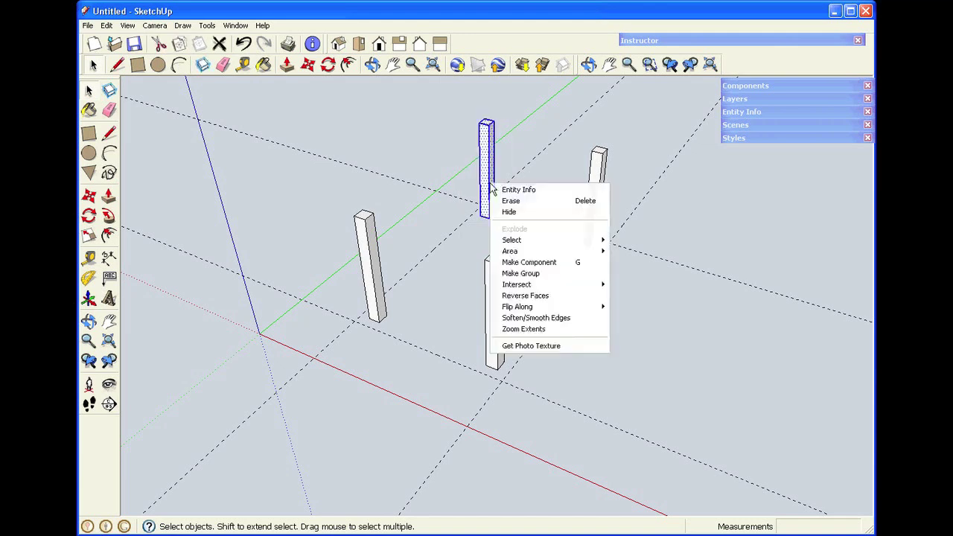
left_click(527, 274)
Make each of the two remaining legs its own group, and check that the legs select as single objects
left_click_drag(553, 118, 620, 278)
right_click(593, 215)
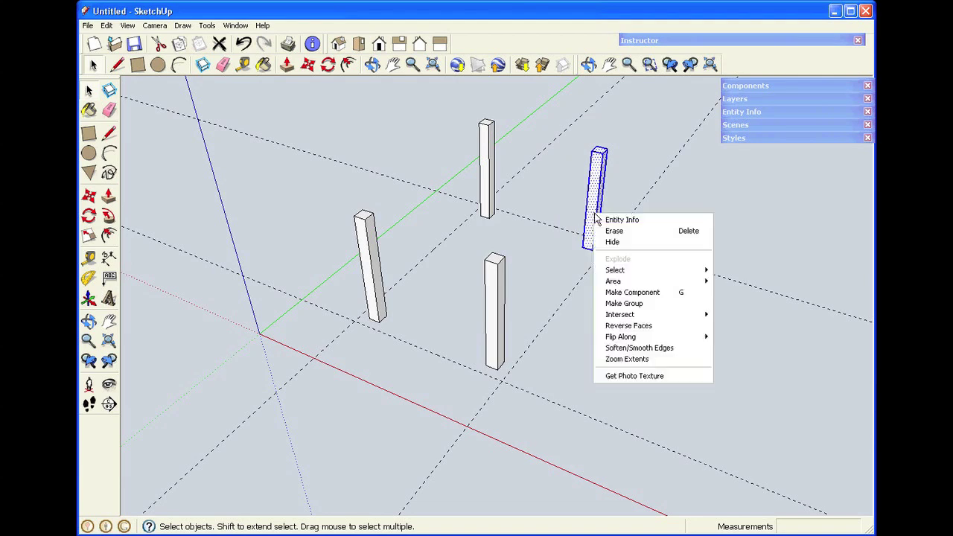
left_click(603, 302)
left_click(522, 266)
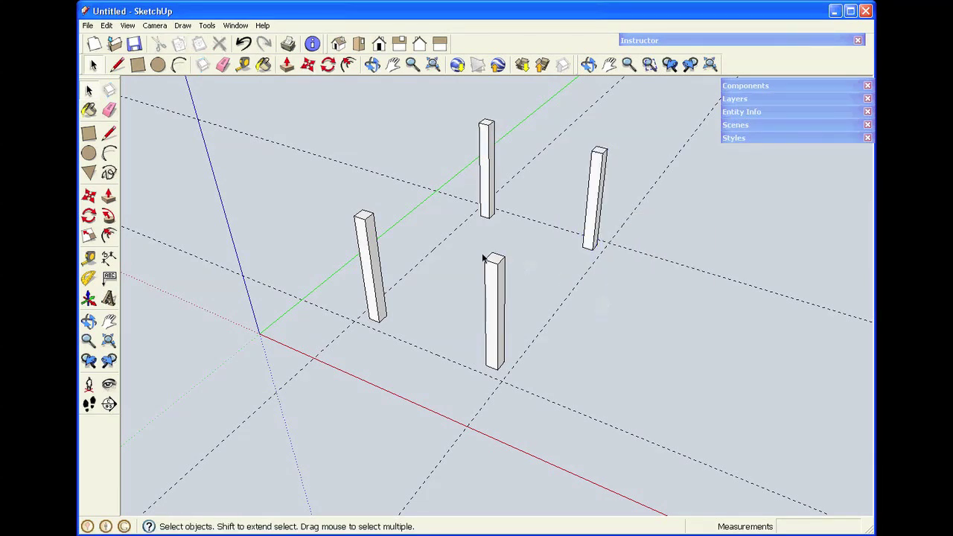
left_click_drag(452, 242, 531, 370)
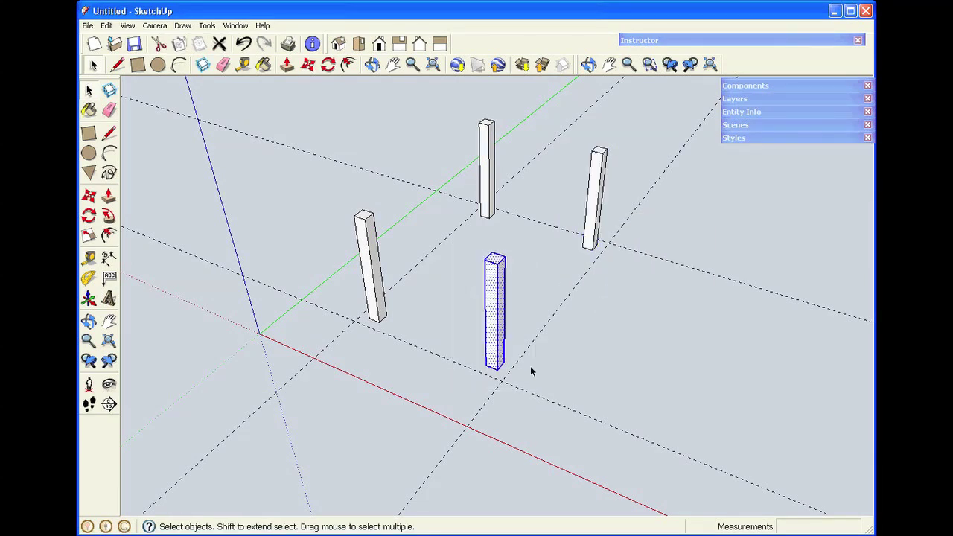
right_click(494, 319)
left_click(529, 406)
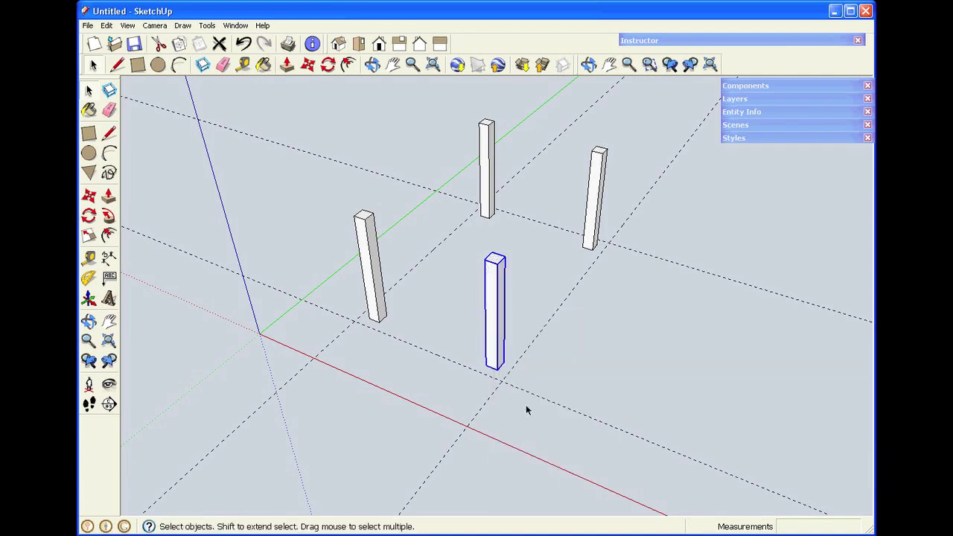
left_click(545, 279)
left_click(593, 212)
left_click(491, 189)
left_click(521, 253)
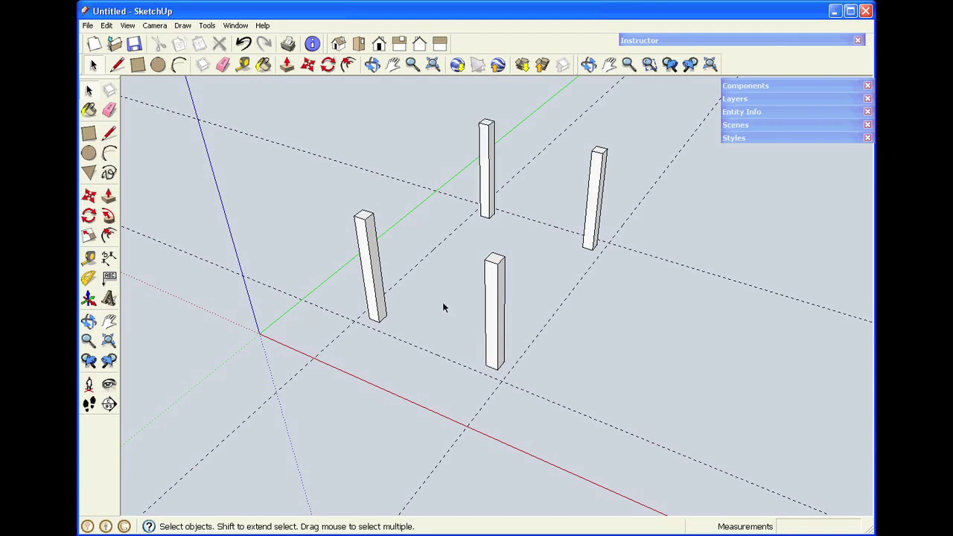
Draw a vertical rectangle 3" high spanning the gap between the two legs nearest the red axis, starting at their top inner front corner
scroll(422, 302, "up", 4)
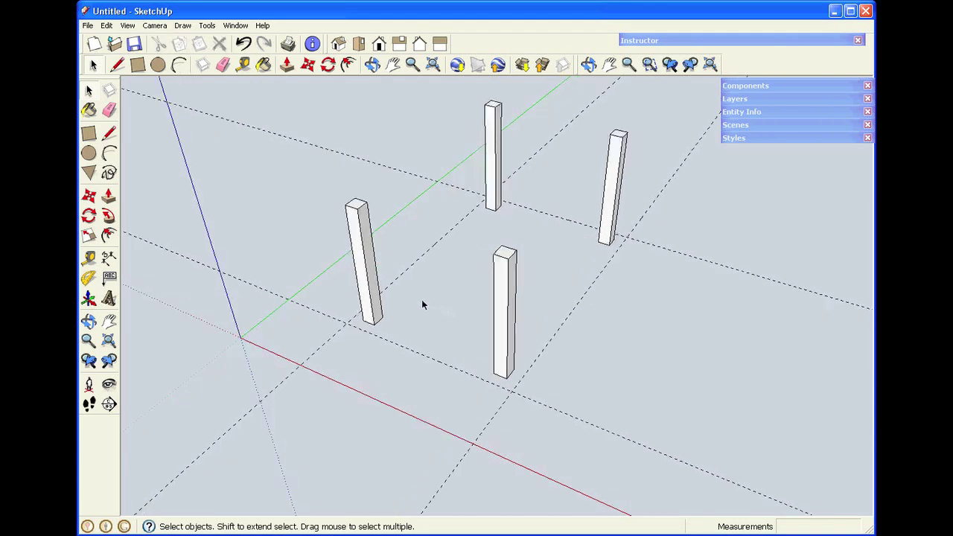
left_click(372, 65)
left_click_drag(330, 179, 420, 182)
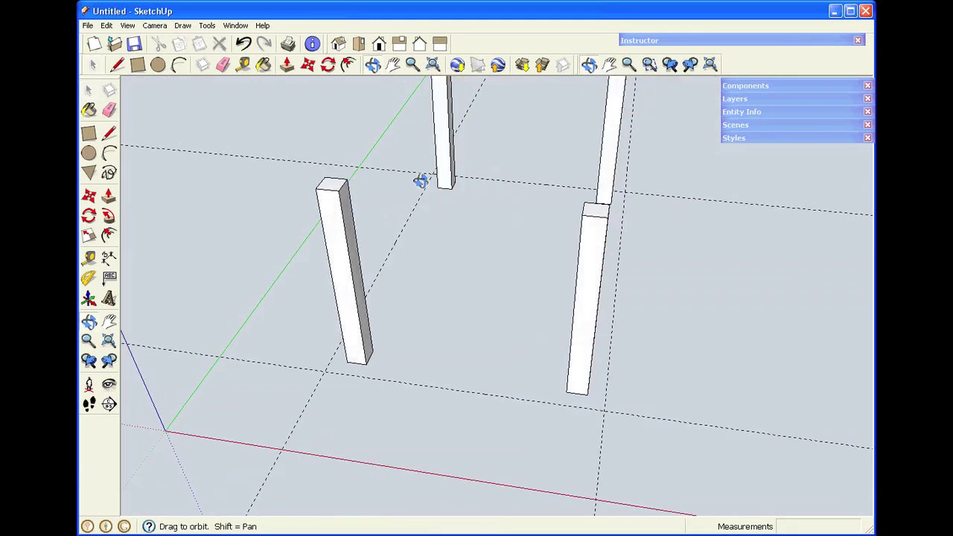
left_click_drag(437, 132, 437, 134)
key("space")
left_click(139, 66)
left_click(323, 202)
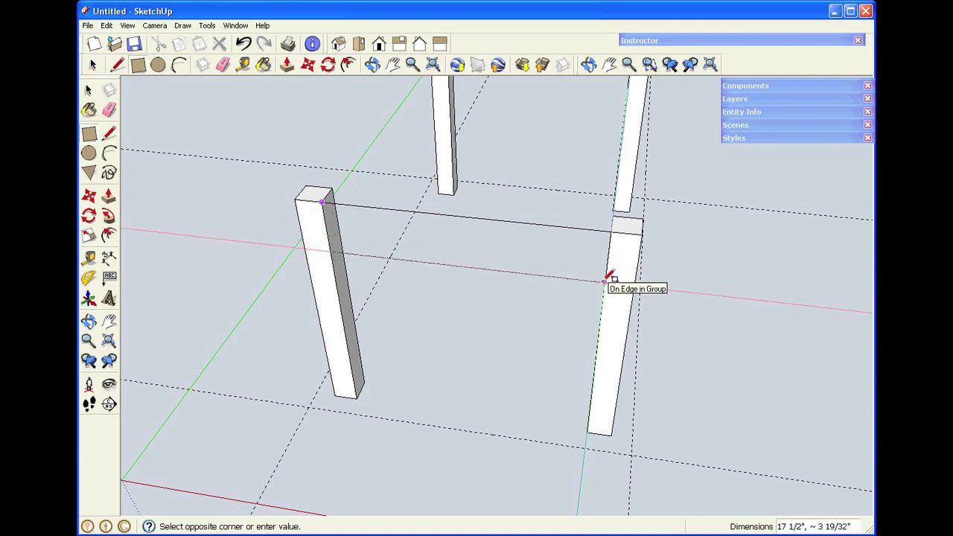
type(",")
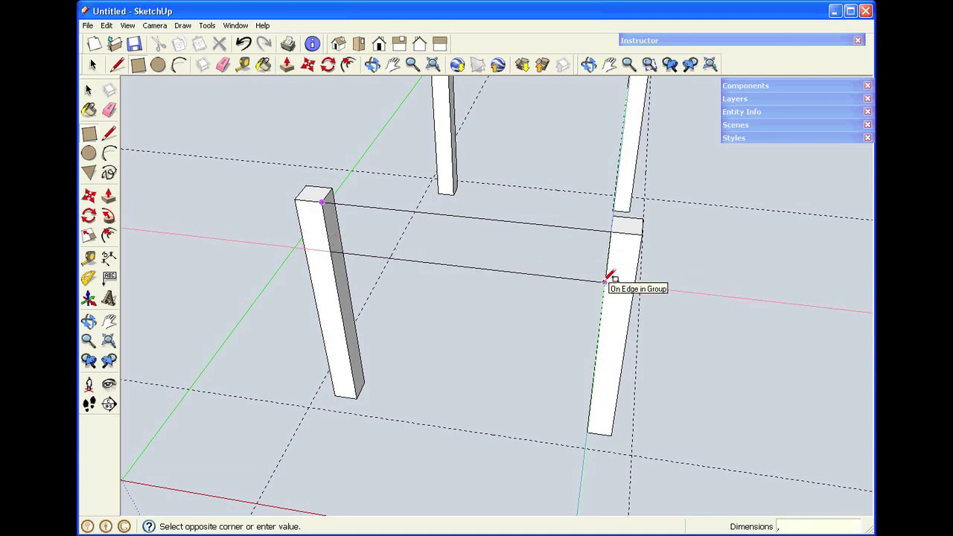
type("3")
key("Return")
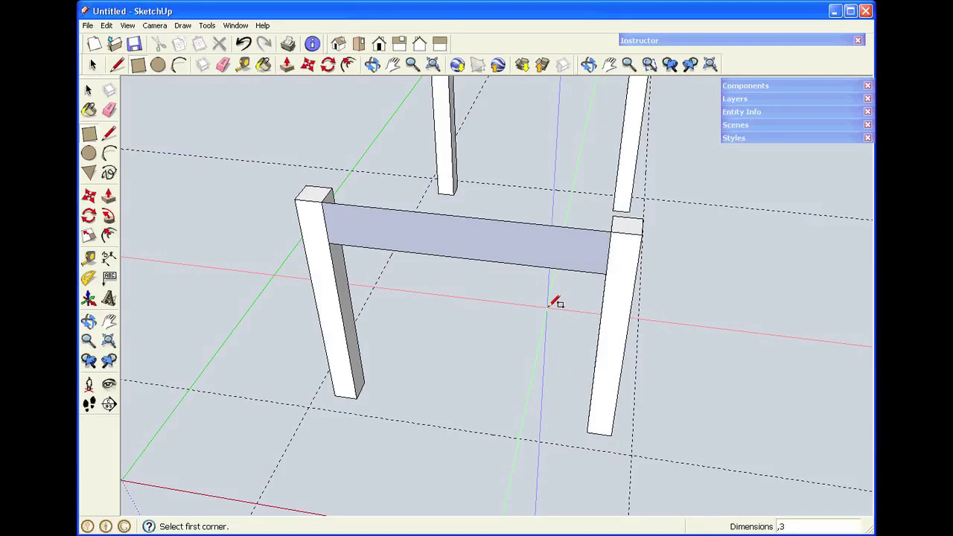
key("space")
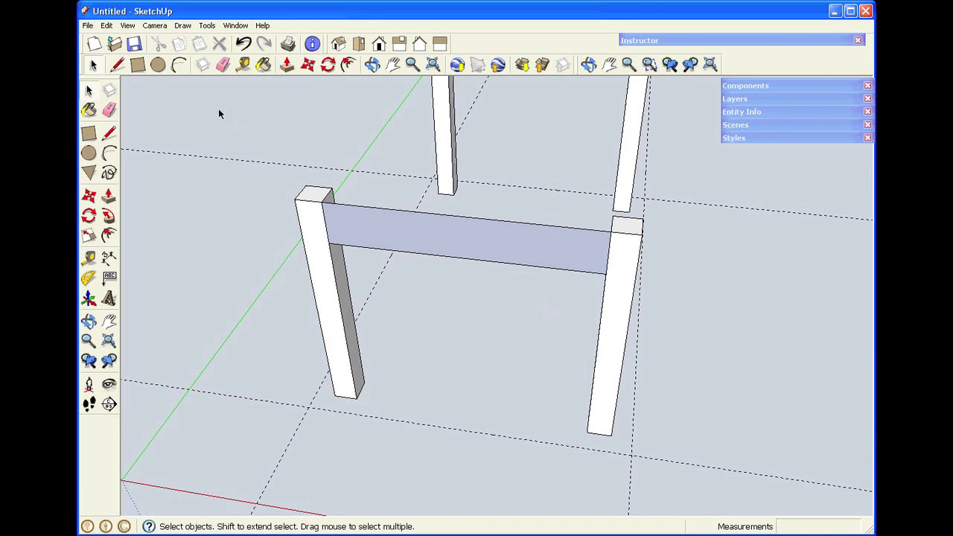
Push/Pull the rectangle between the front legs to a thickness of 0.75" to form an apron rail
left_click(287, 65)
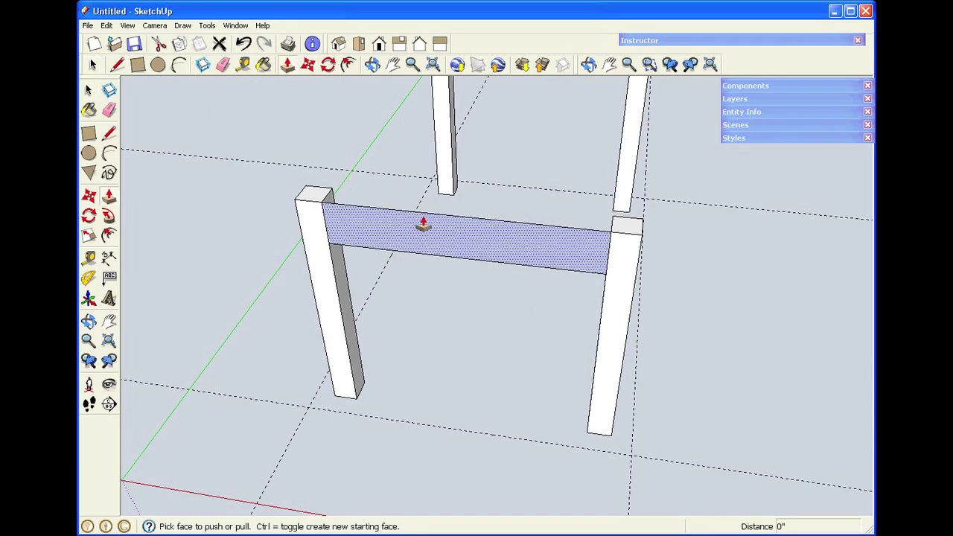
left_click(420, 234)
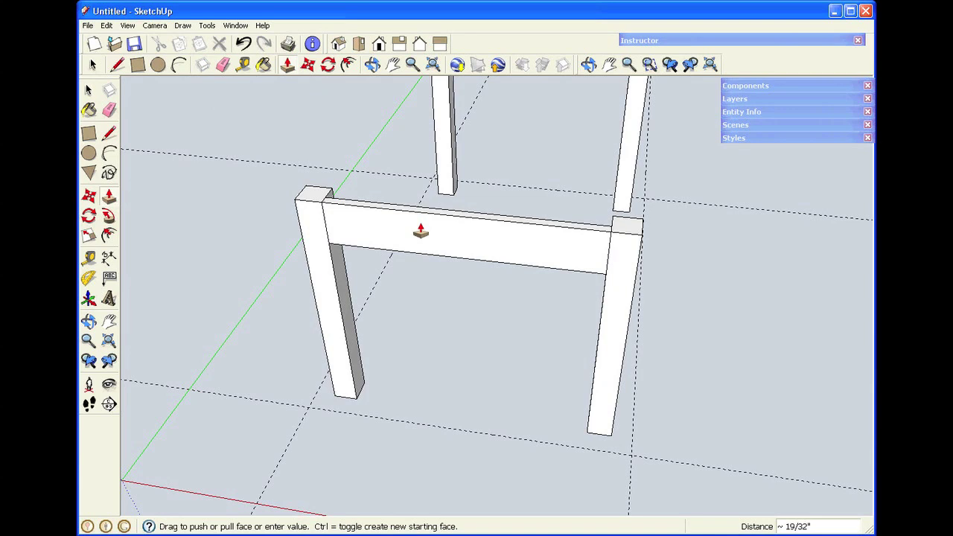
left_click(420, 231)
type(".75")
key("Return")
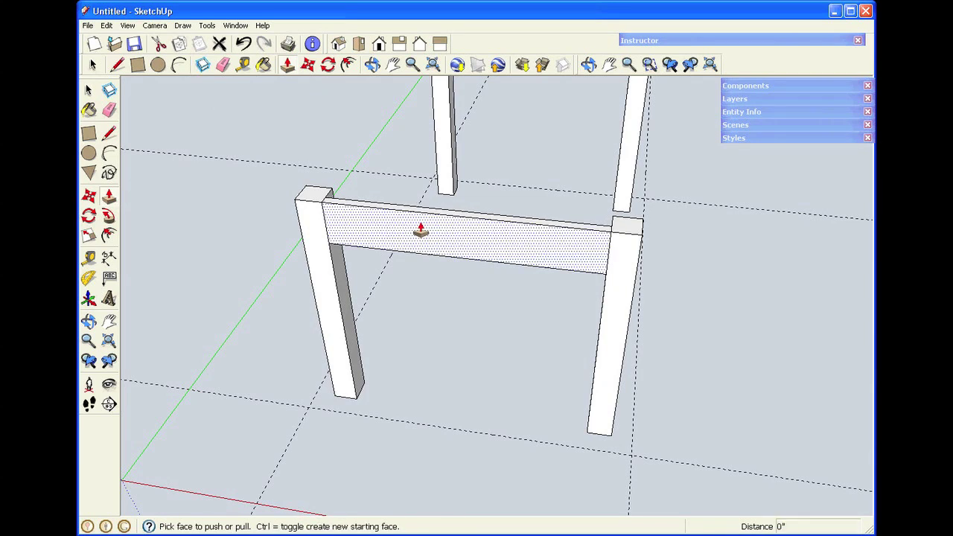
key("space")
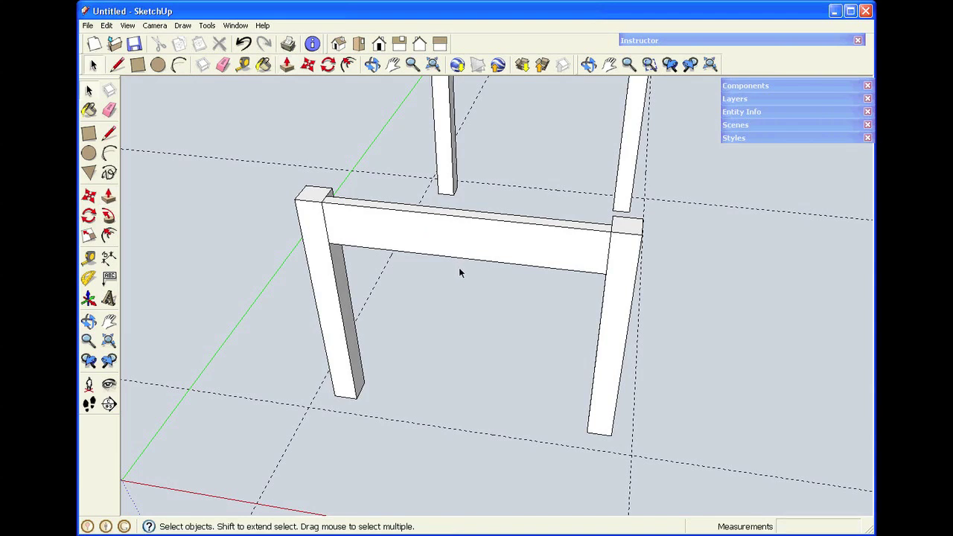
Make the complete front apron rail into a group
left_click_drag(307, 173, 630, 297)
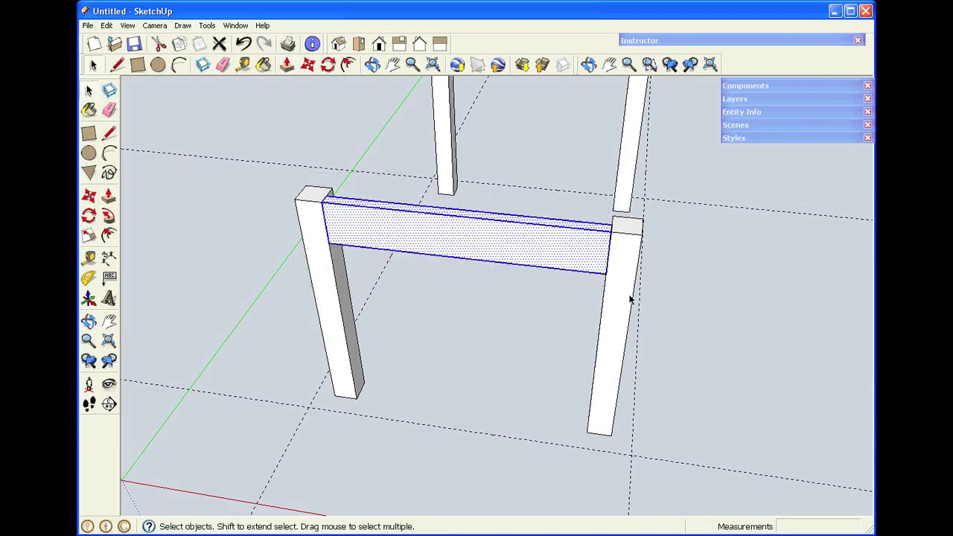
right_click(531, 253)
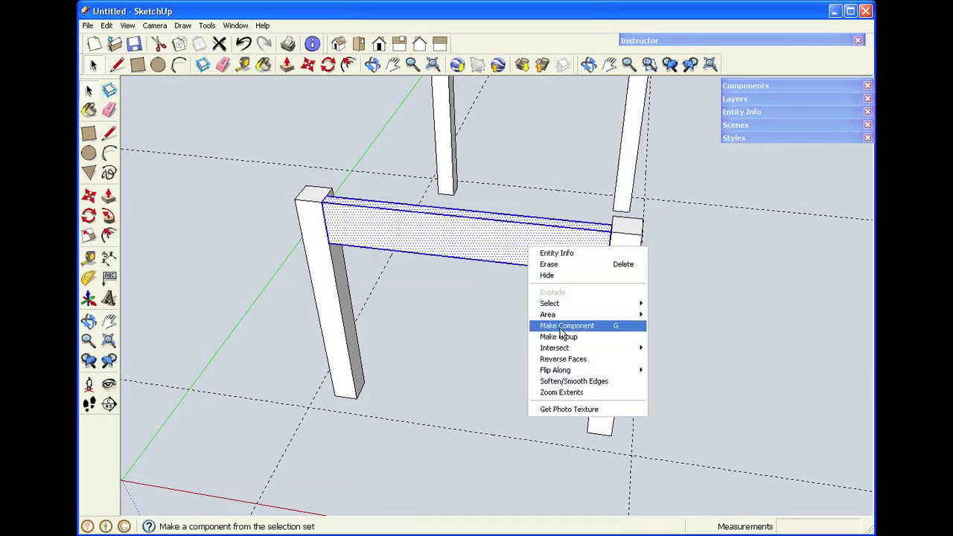
left_click(559, 336)
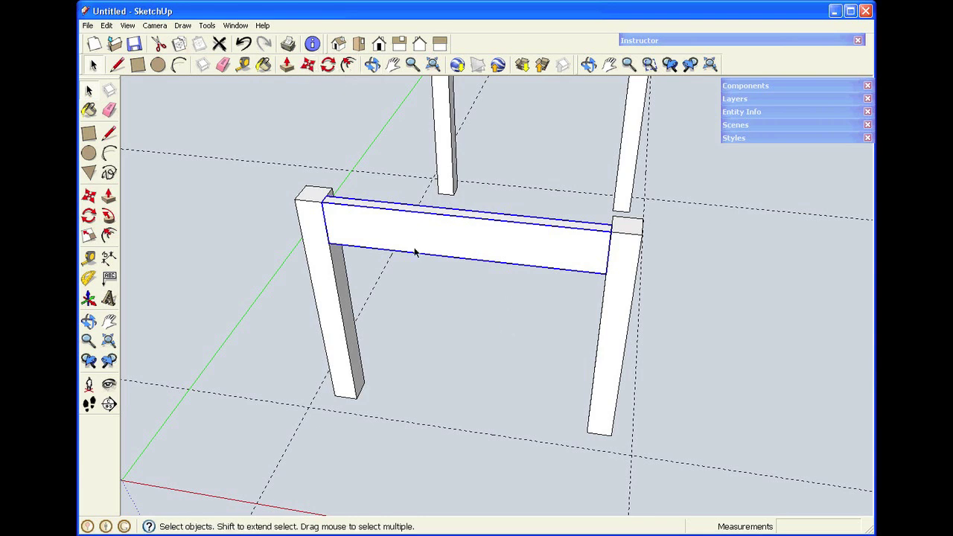
Move the front apron rail 0.25" inward along the green axis, setting it back from the front leg faces
left_click(308, 65)
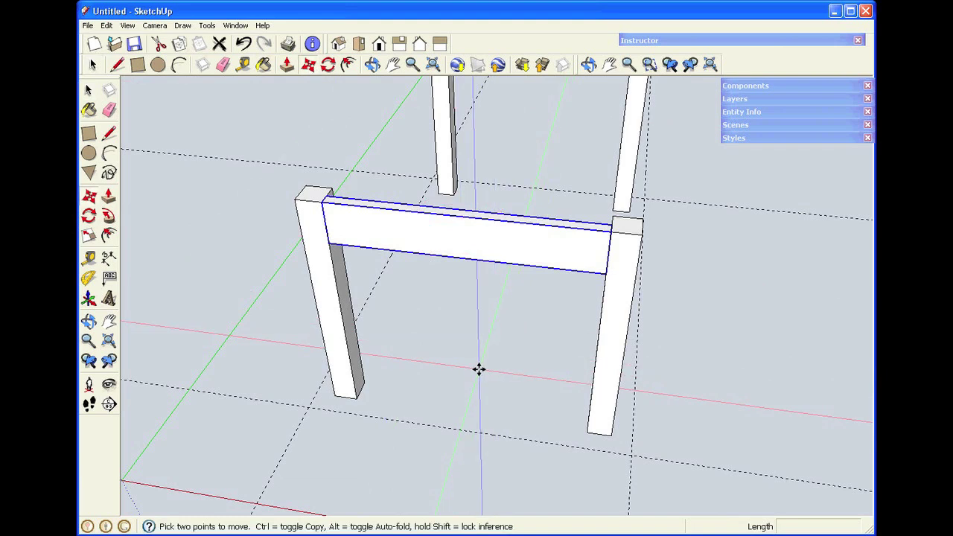
left_click(479, 369)
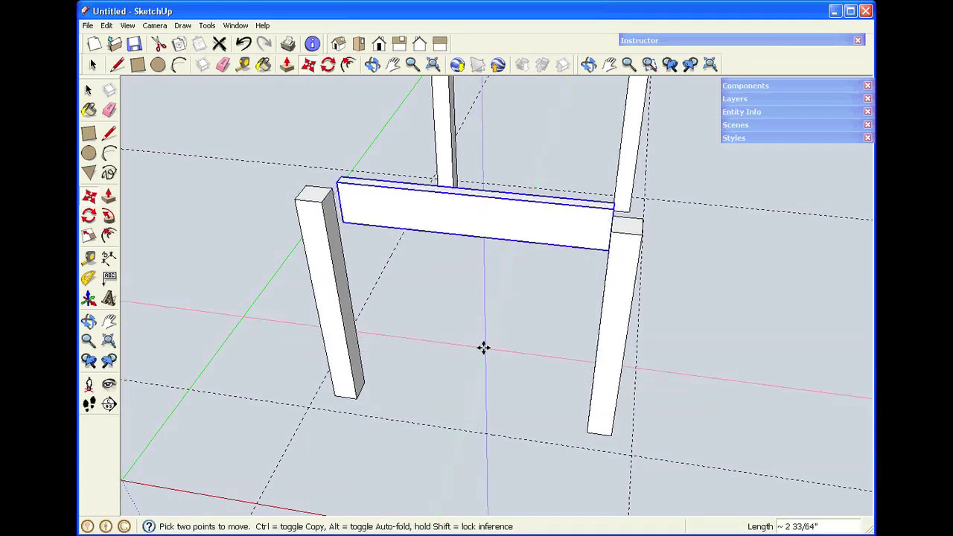
type(".")
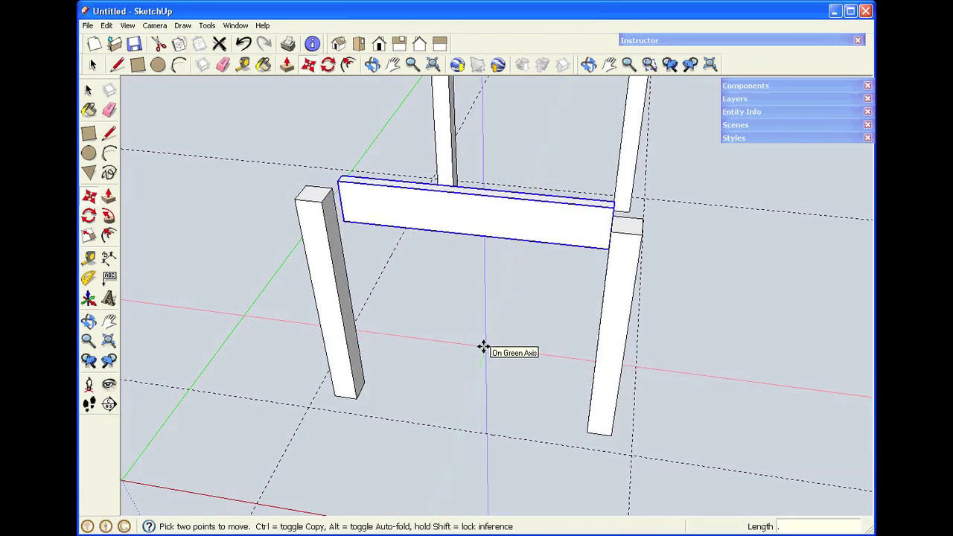
type("25")
key("Return")
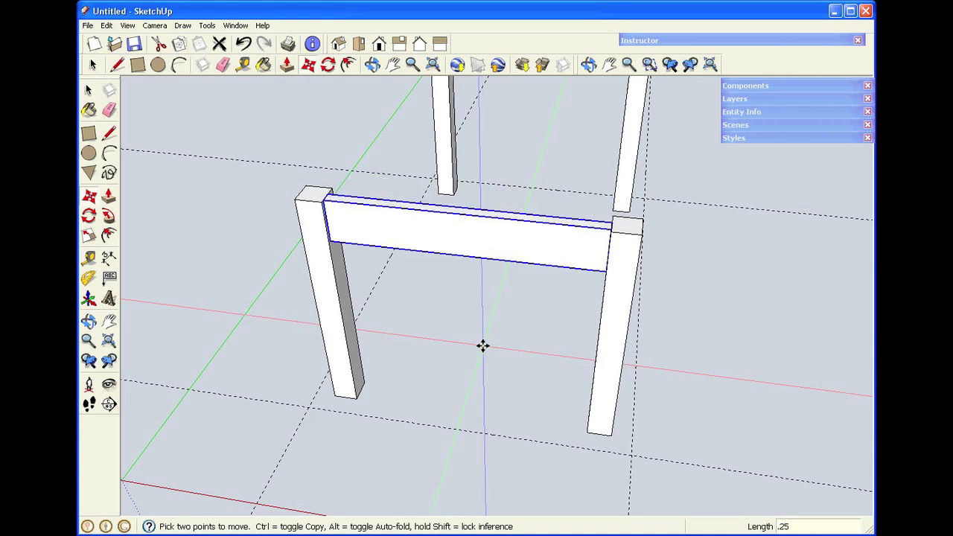
key("space")
Measure the setback between the apron rail's front top corner and the adjacent leg's front corner
scroll(336, 215, "up", 6)
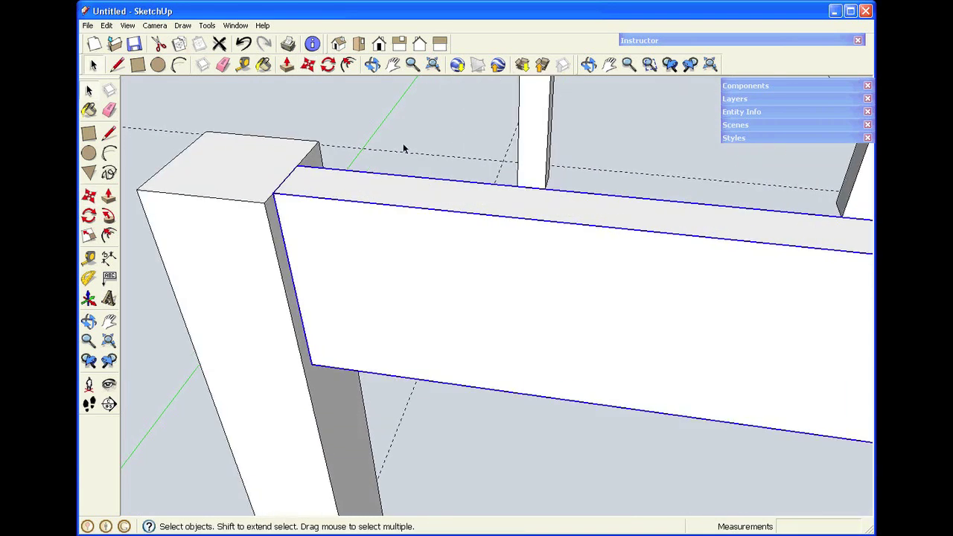
left_click(408, 124)
left_click(243, 65)
left_click(273, 193)
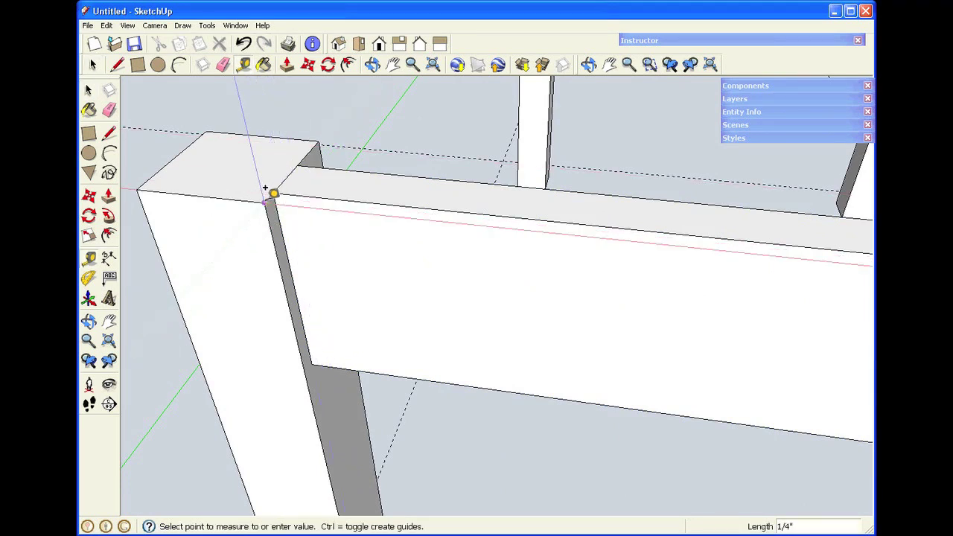
key("space")
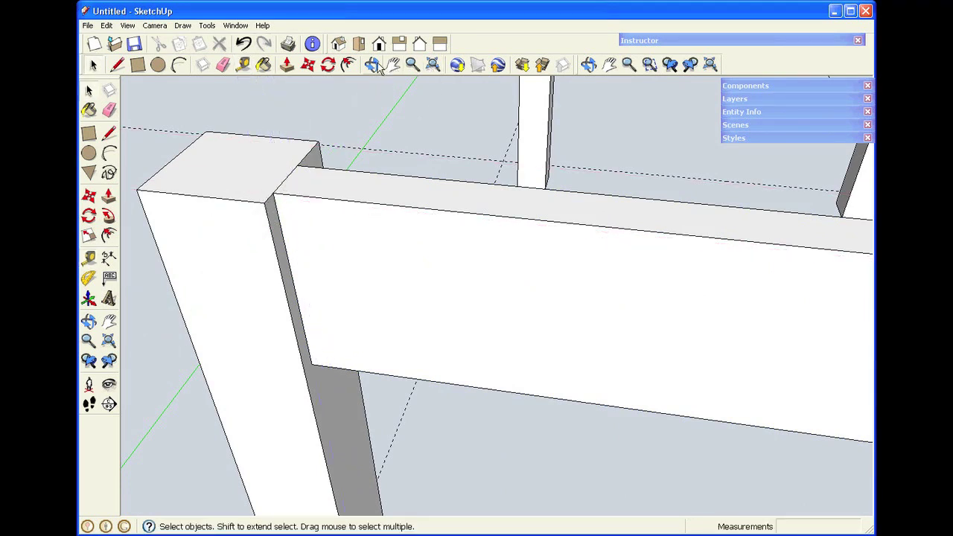
Draw a 3" by 29 1/2" rectangle between the upper ends of the front and rear legs on the long side away from the green axis
left_click(432, 65)
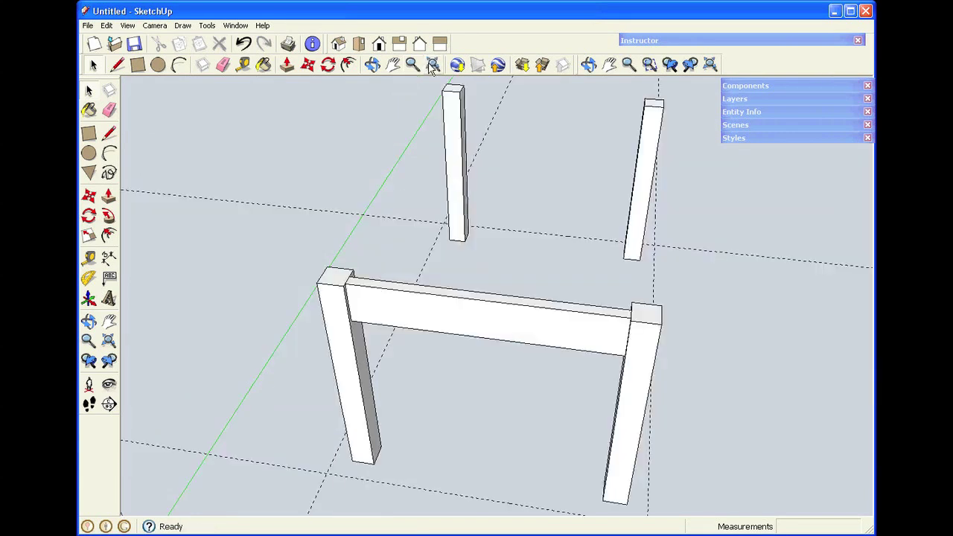
left_click(373, 65)
left_click_drag(451, 144, 519, 292)
key("space")
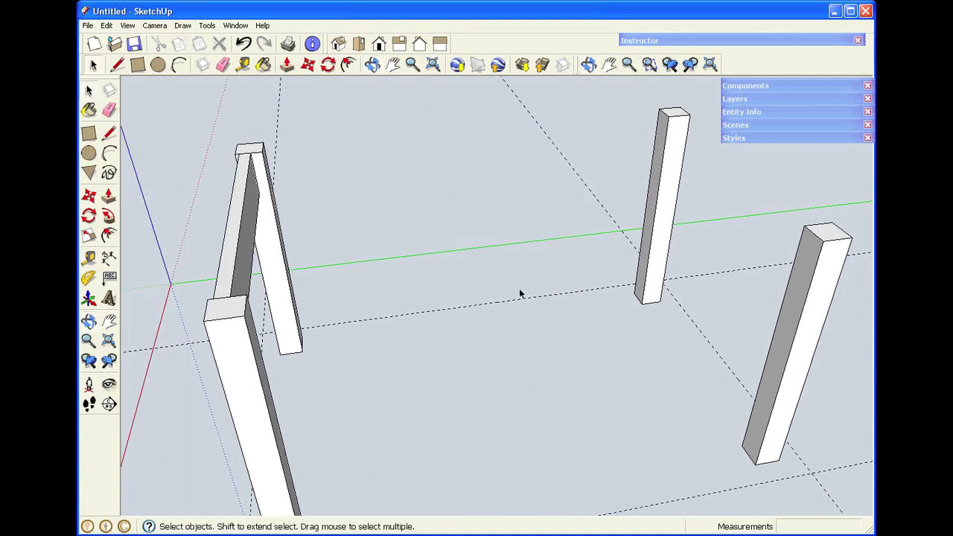
left_click(138, 65)
left_click(246, 316)
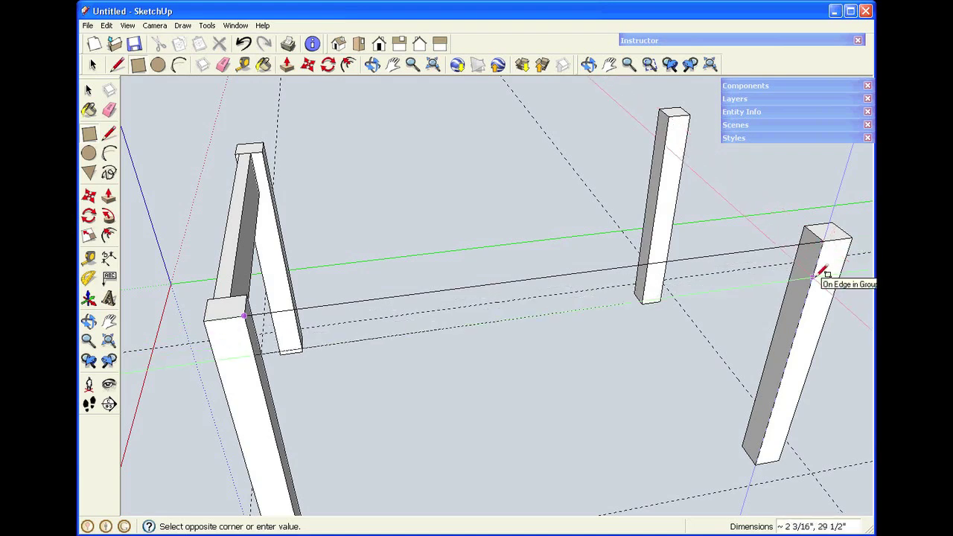
type("3,")
key("Return")
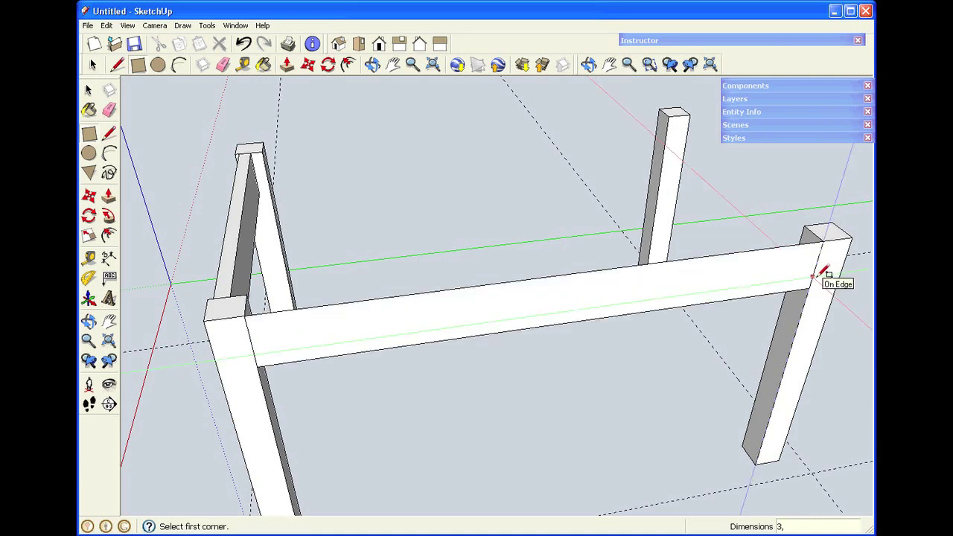
key("space")
Push/Pull the long-side rectangle inward to a thickness of 0.75" to form an apron rail
left_click(286, 65)
left_click(481, 311)
left_click(481, 307)
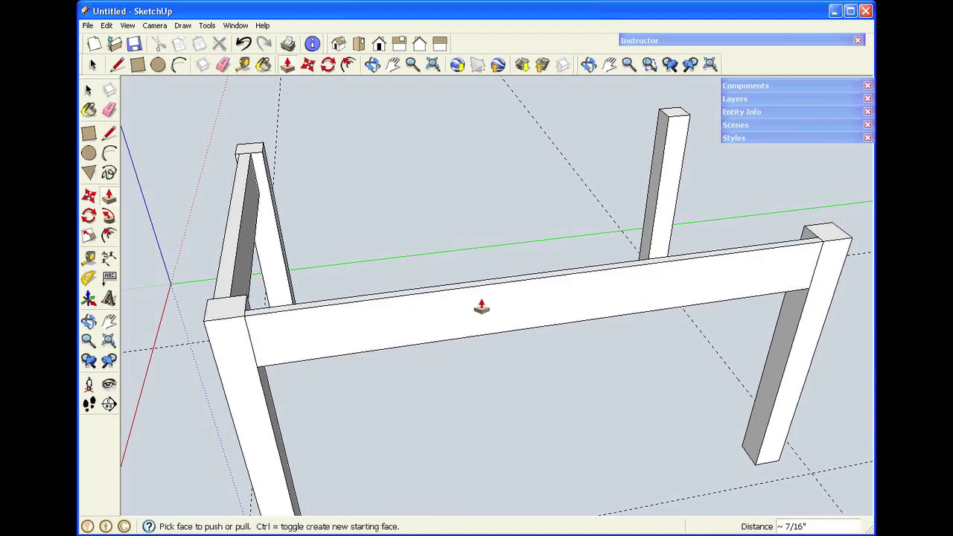
left_click(481, 306)
type(".75")
key("Return")
key("space")
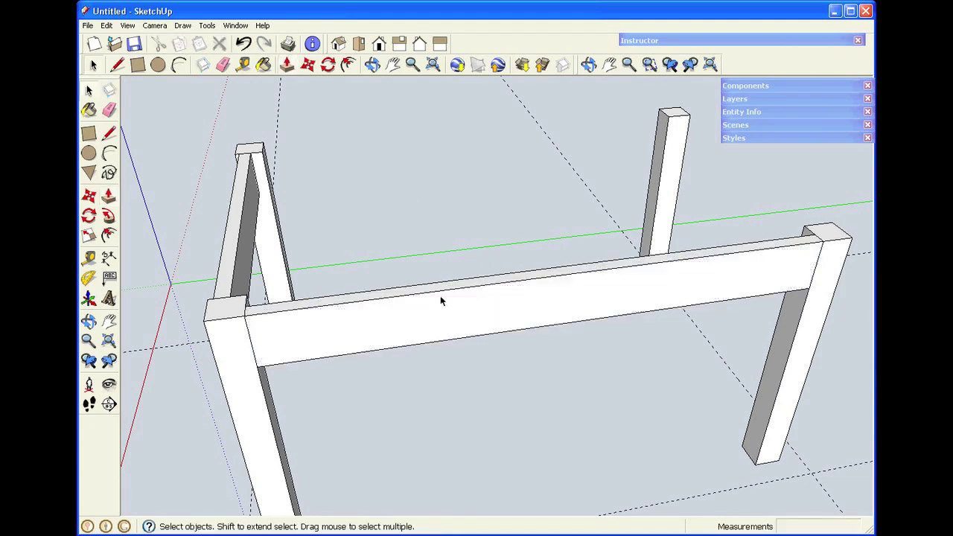
Make the complete long-side apron rail into a group
left_click_drag(206, 222, 838, 370)
right_click(565, 283)
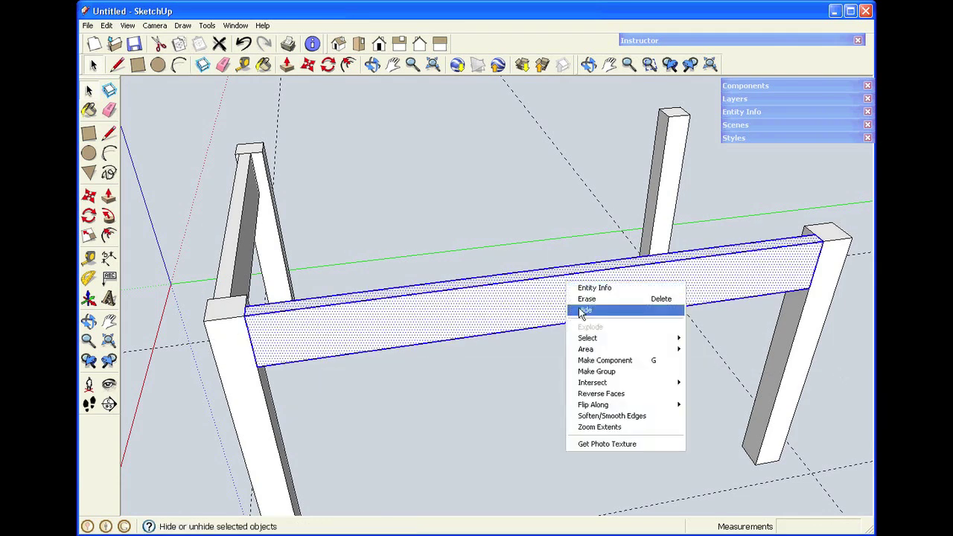
left_click(600, 371)
Move the grouped long apron rail 0.25" inward along the red axis, setting it back from the leg faces
key("m")
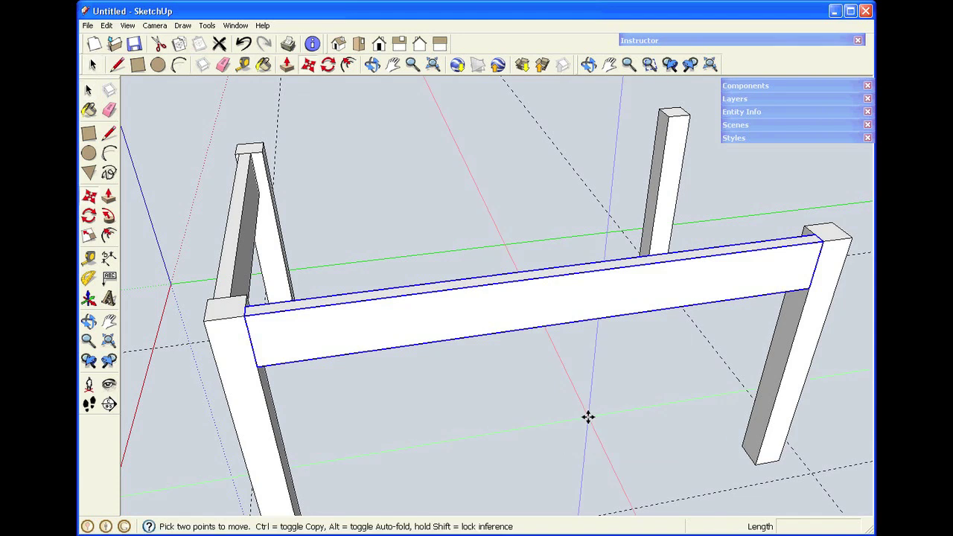
left_click(587, 415)
type(".")
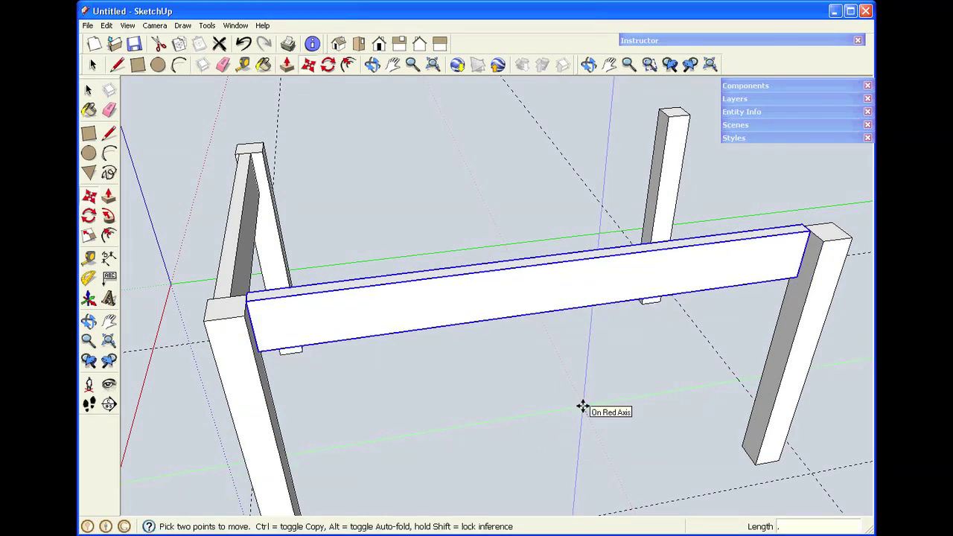
type("25")
key("Return")
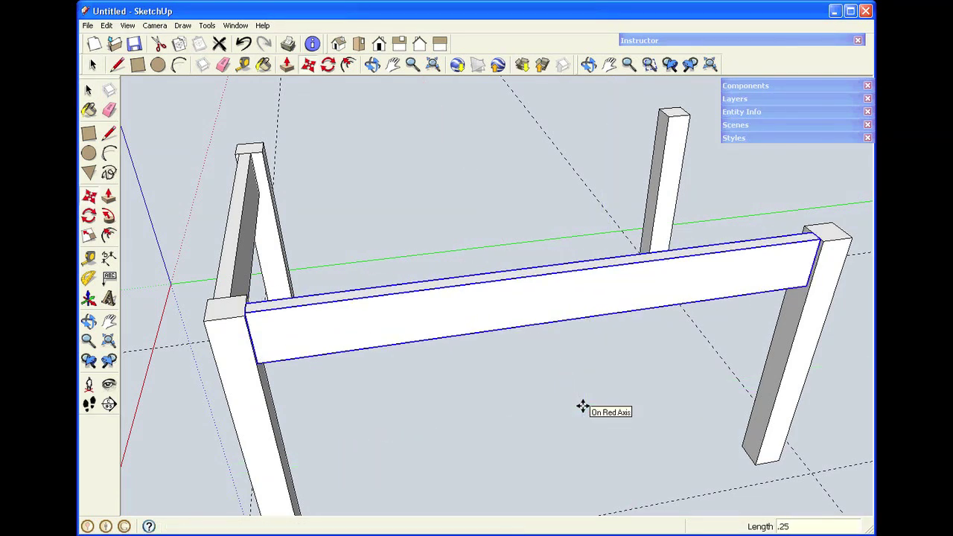
key("space")
left_click(504, 225)
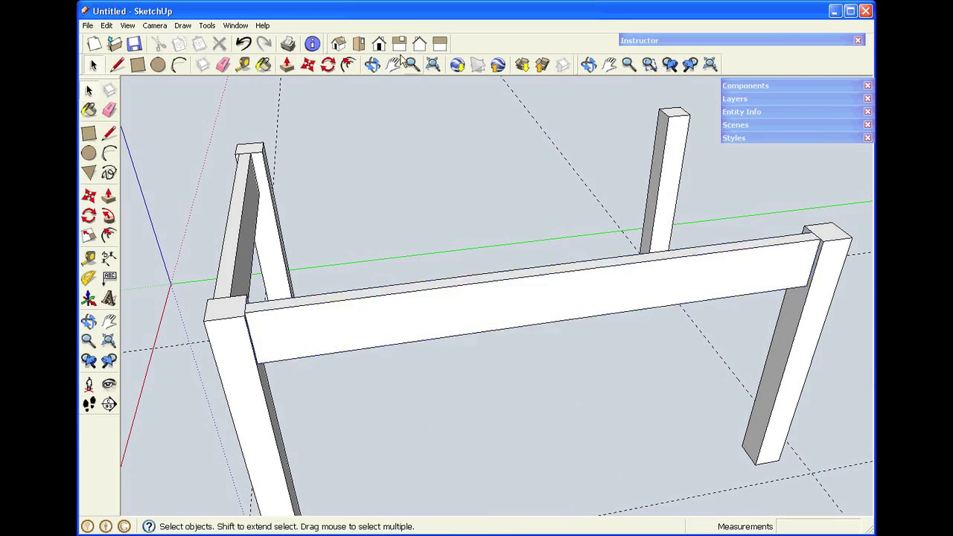
Draw a 17 1/2" by 3" rectangle between the upper ends of the two rear legs, flush with their outer faces
left_click(372, 64)
left_click_drag(678, 282, 550, 302)
key("space")
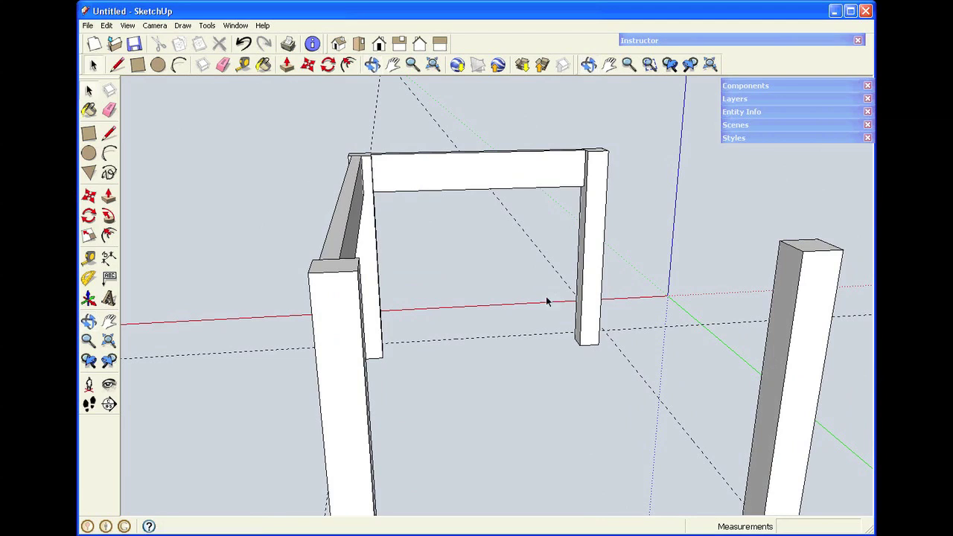
left_click(138, 64)
left_click(357, 270)
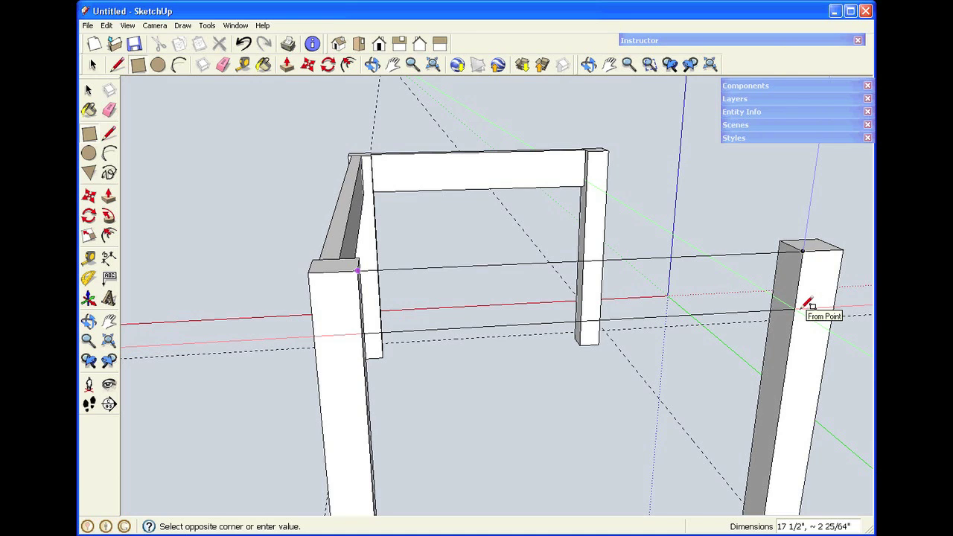
type(",3")
key("Return")
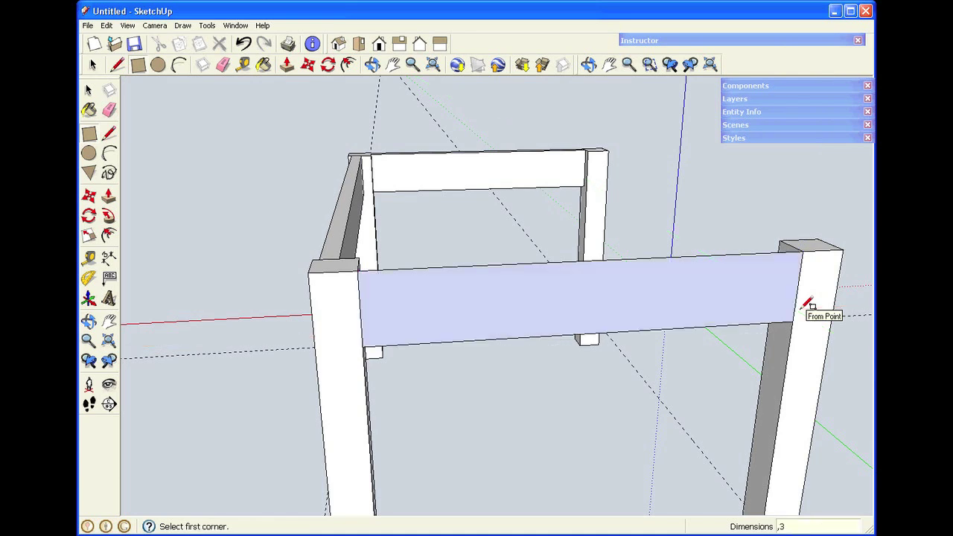
key("space")
Push/Pull the rectangle between the rear legs inward to a thickness of 0.75"
middle_click_drag(698, 200, 681, 251)
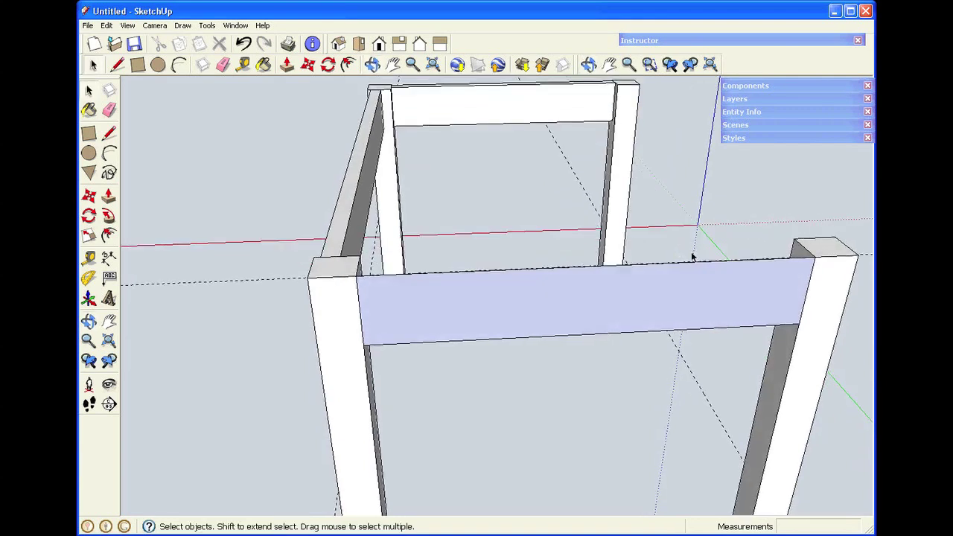
key("p")
left_click(702, 288)
left_click(704, 282)
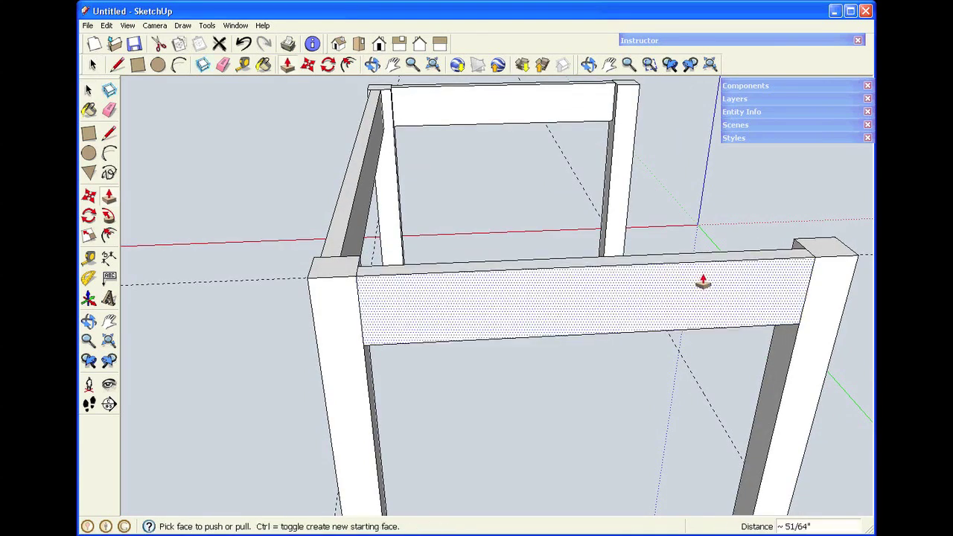
type(".75")
key("Return")
key("space")
Make the complete rear apron rail into a group
scroll(724, 283, "down", 2)
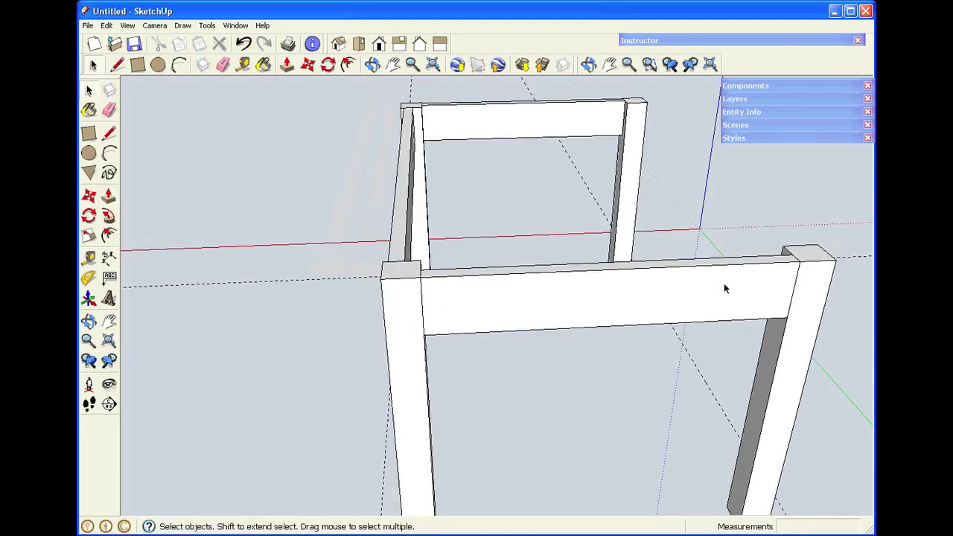
left_click_drag(399, 222, 826, 384)
right_click(704, 286)
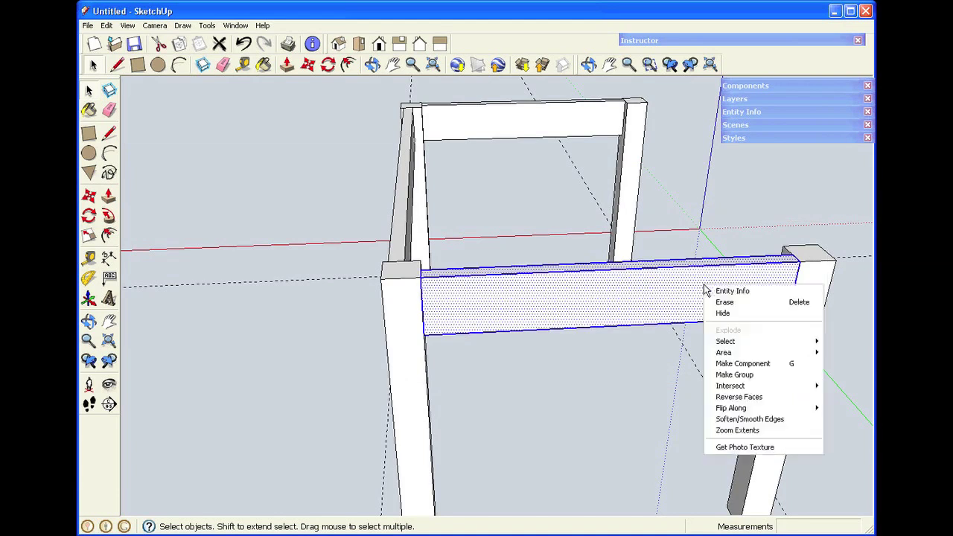
left_click(742, 374)
Move the rear apron rail 0.25" inward along the green axis, setting it back from the rear leg faces
key("m")
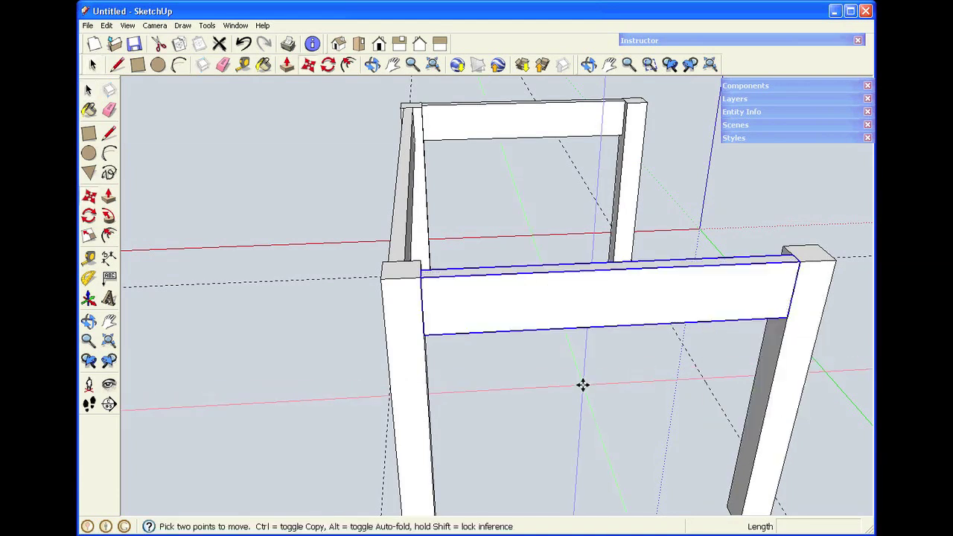
left_click(581, 370)
type(".25")
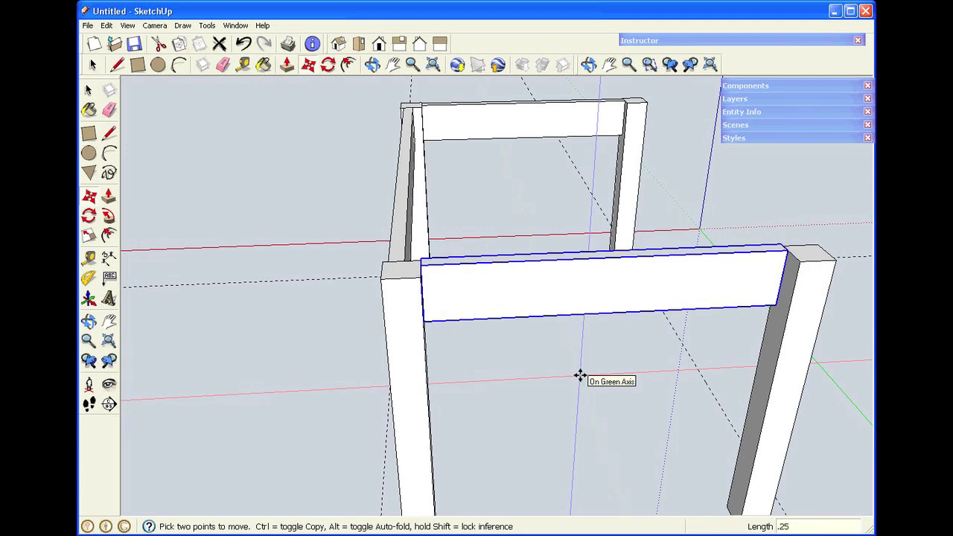
key("Return")
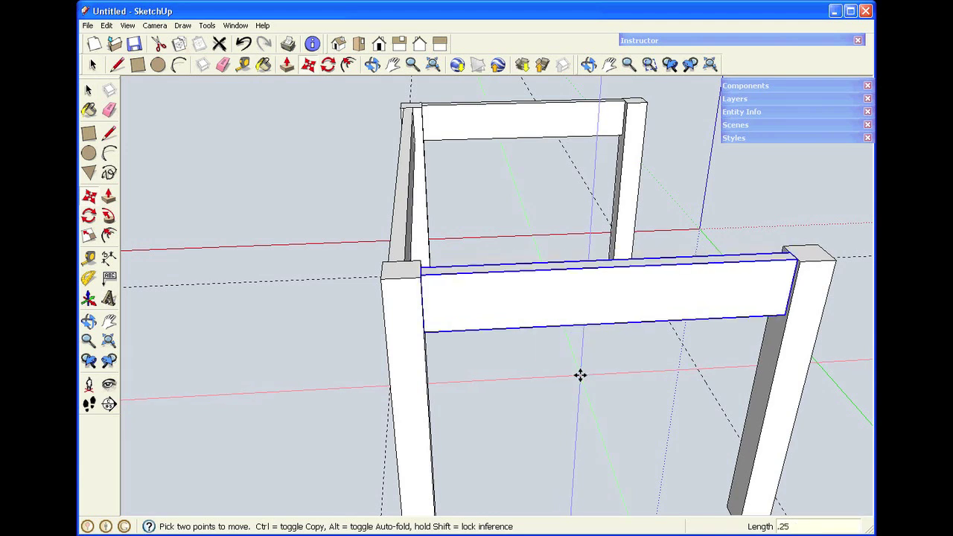
key("space")
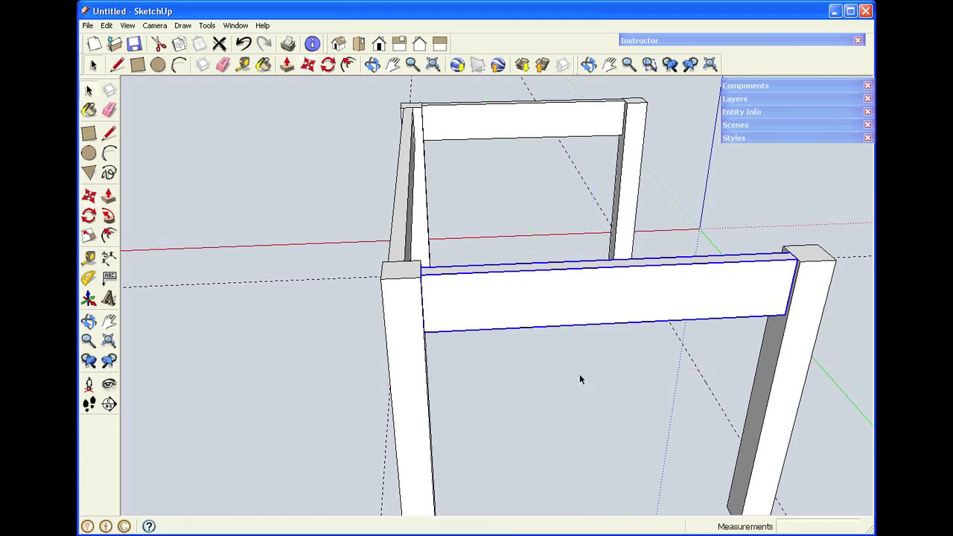
left_click(472, 93)
Draw a 3" by 29 1/2" rectangle between the upper ends of the legs on the remaining open long side
left_click(373, 64)
left_click_drag(683, 324, 775, 318)
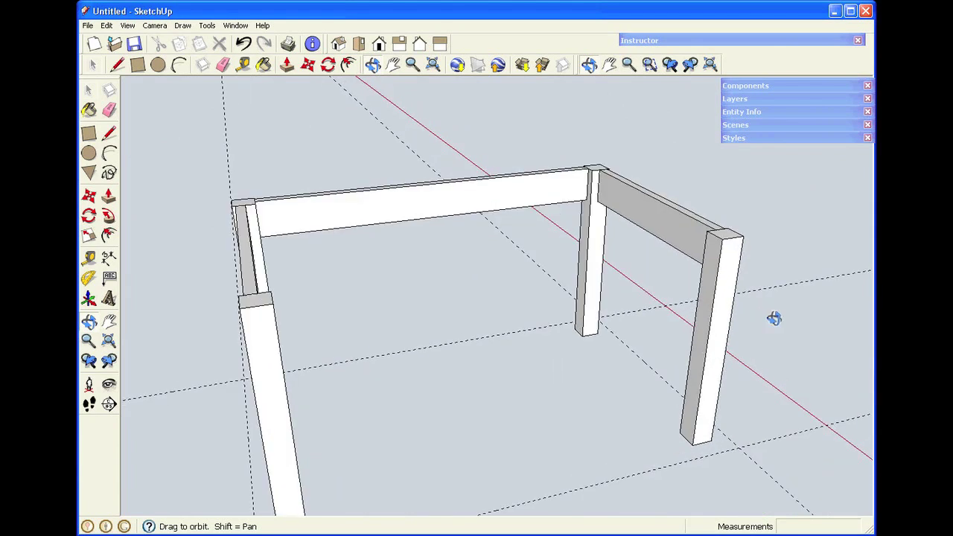
scroll(266, 365, "down", 3)
scroll(265, 369, "up", 3)
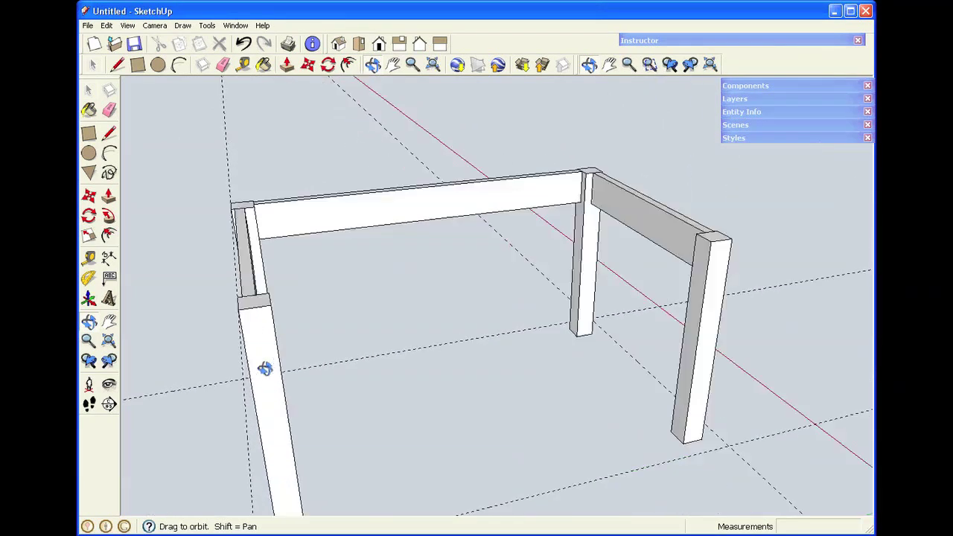
left_click_drag(265, 369, 409, 378)
left_click_drag(686, 362, 710, 359)
scroll(740, 323, "down", 3)
scroll(740, 322, "up", 3)
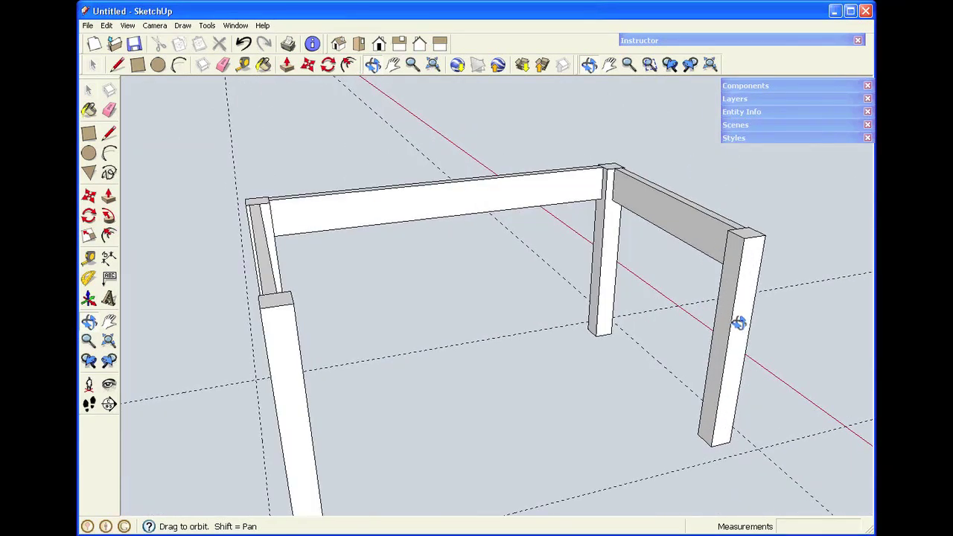
scroll(739, 322, "up", 1)
scroll(739, 322, "down", 2)
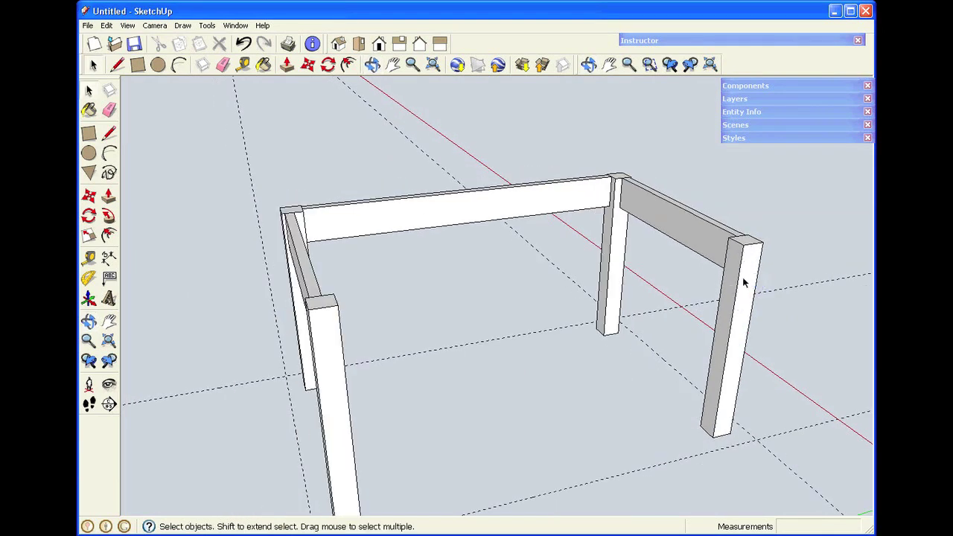
scroll(742, 277, "up", 3)
scroll(747, 280, "down", 3)
scroll(751, 283, "down", 1)
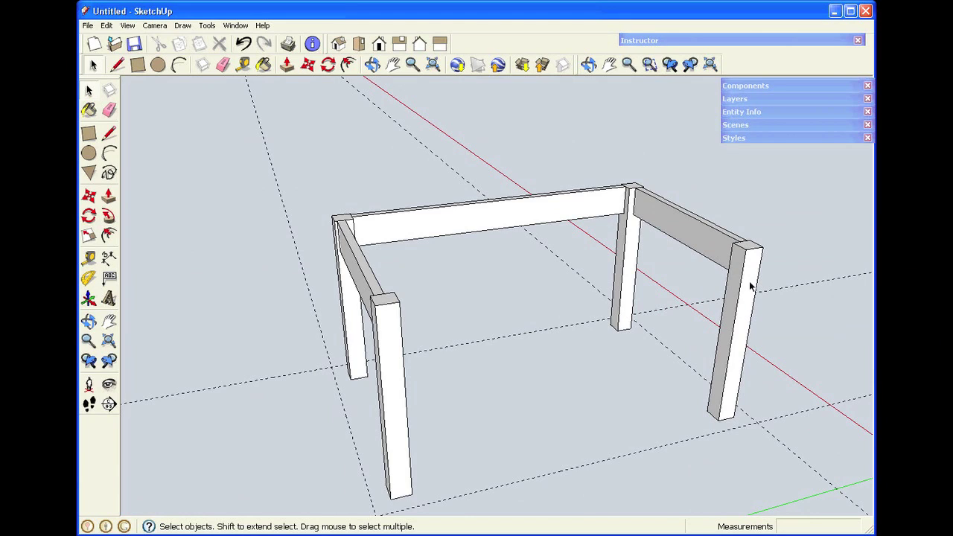
scroll(494, 294, "up", 2)
scroll(494, 295, "down", 2)
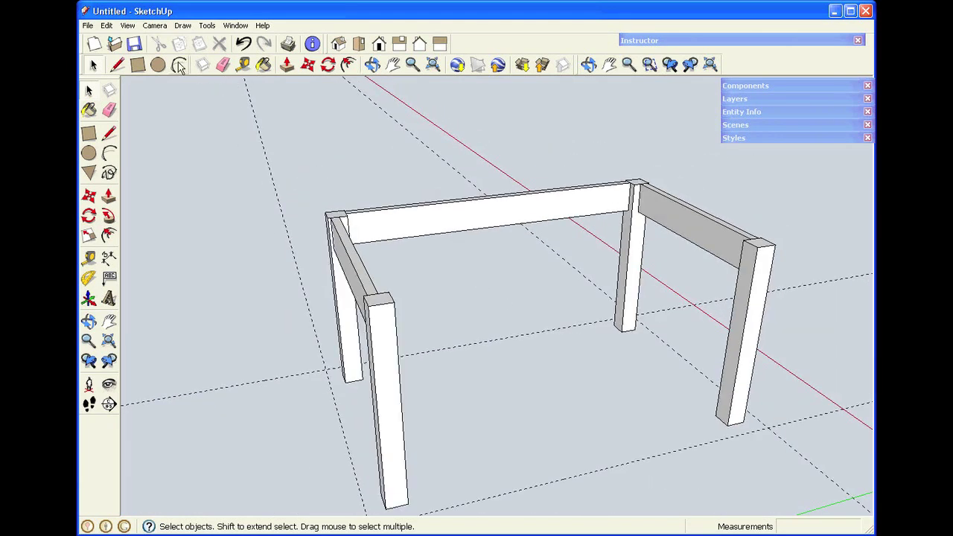
left_click(138, 65)
left_click(394, 303)
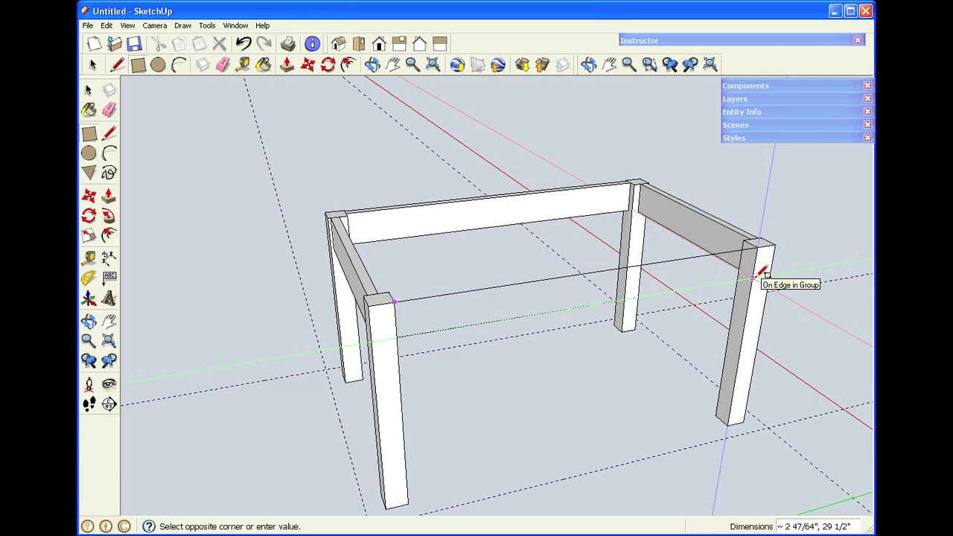
type("3,")
key("Return")
key("space")
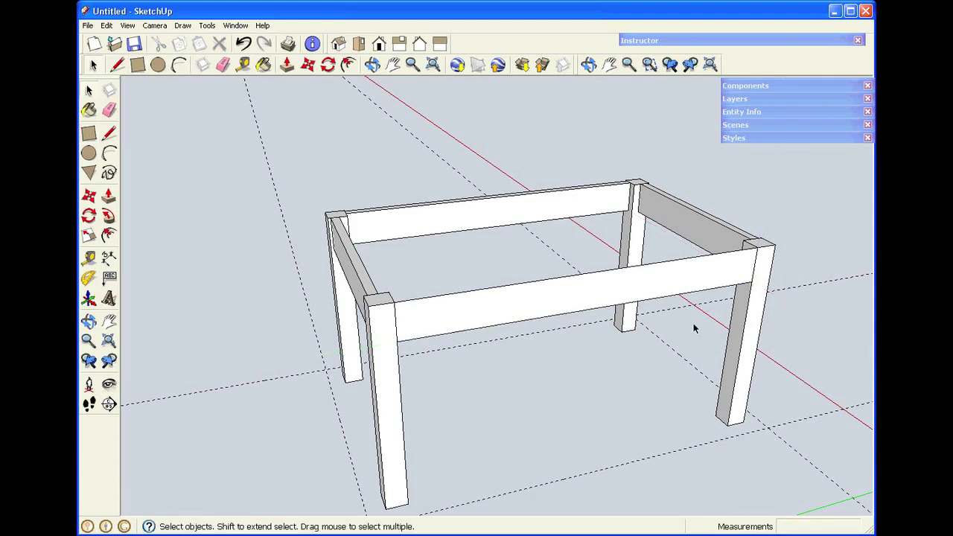
Push/Pull the last side's rectangle inward to a thickness of 0.75" to form the fourth apron rail
scroll(692, 328, "up", 2)
key("p")
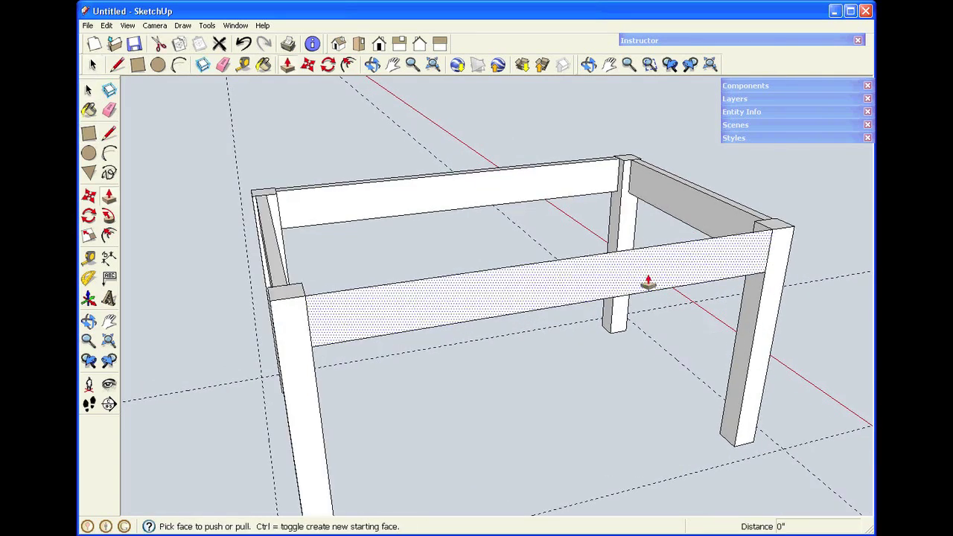
left_click_drag(514, 286, 517, 281)
type(".75")
key("Return")
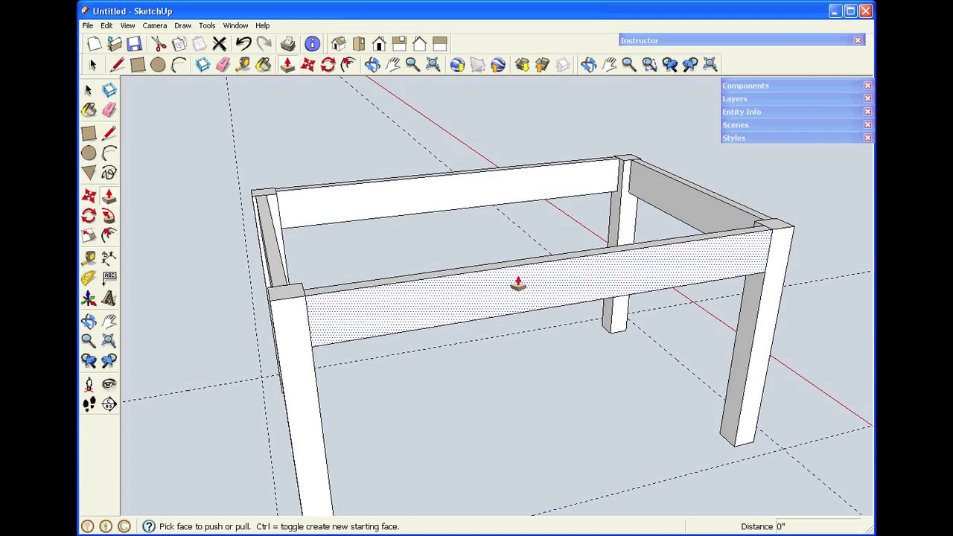
key("space")
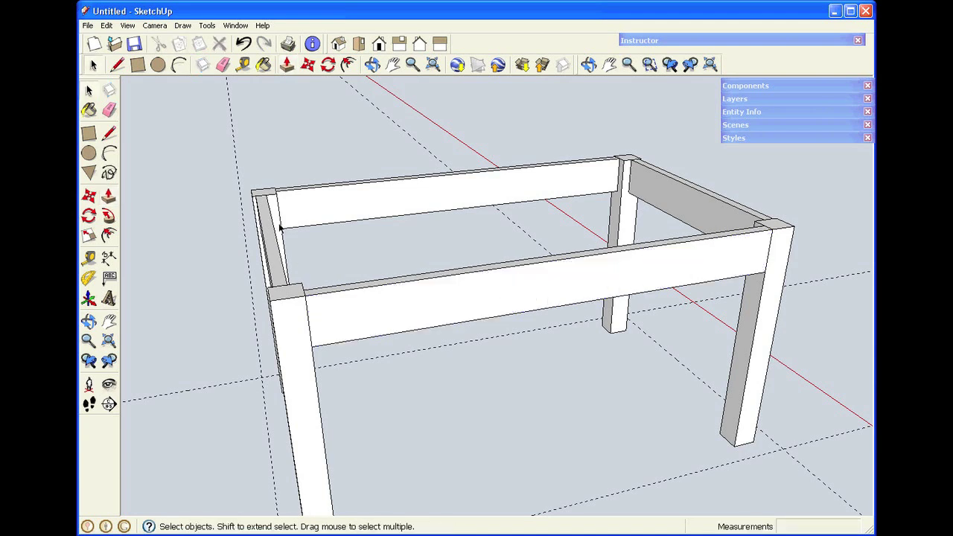
Make the complete fourth apron rail into a group
left_click_drag(280, 224, 779, 356)
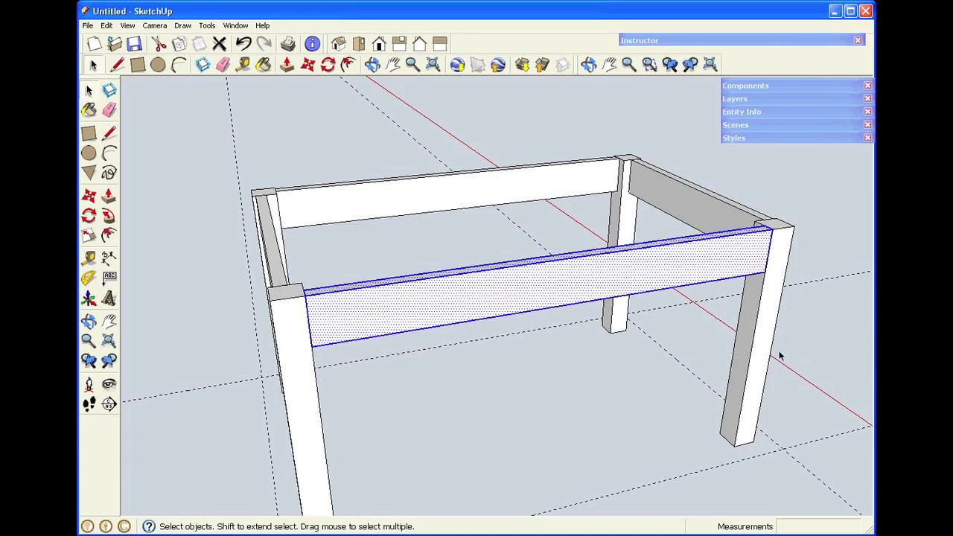
right_click(589, 286)
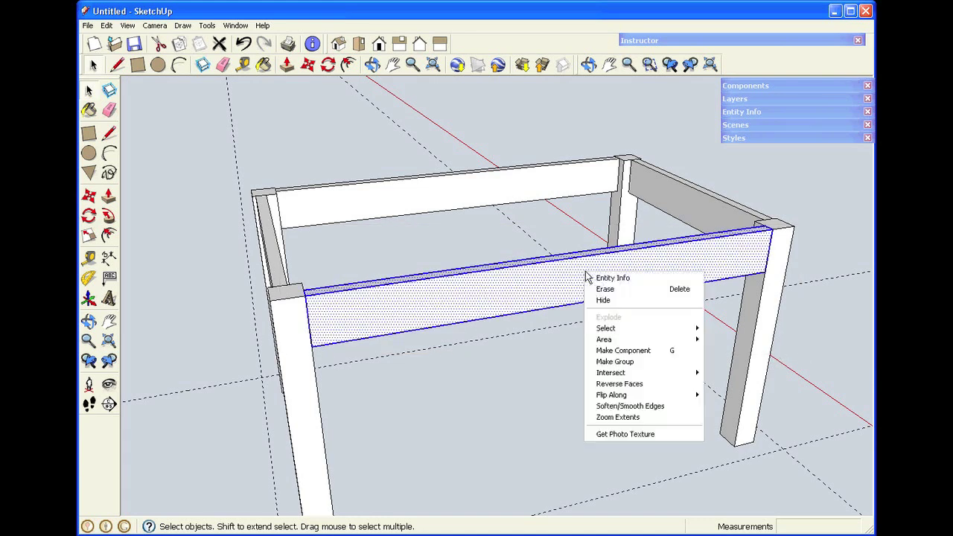
left_click(621, 361)
Move the fourth apron rail 1/4" inward along the red axis, setting it back from the leg faces
key("m")
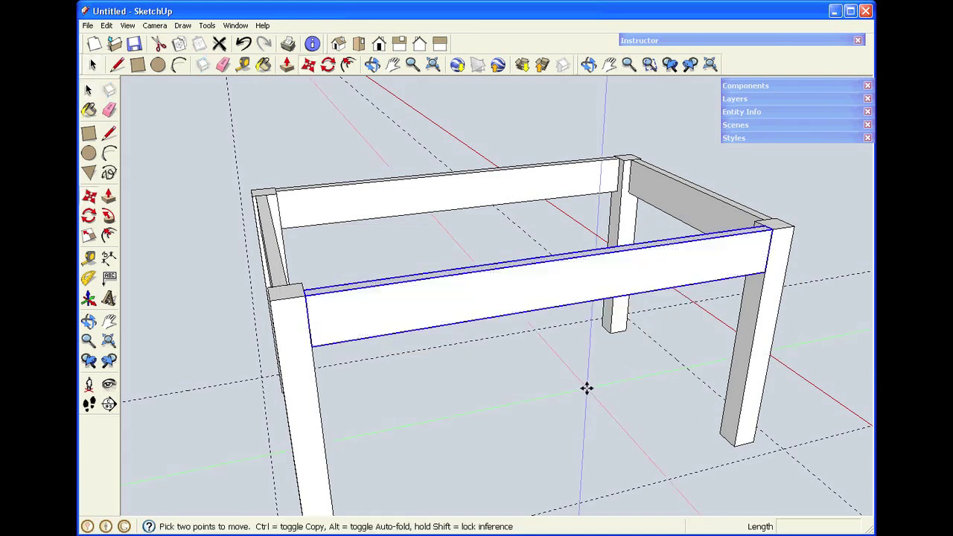
left_click(585, 386)
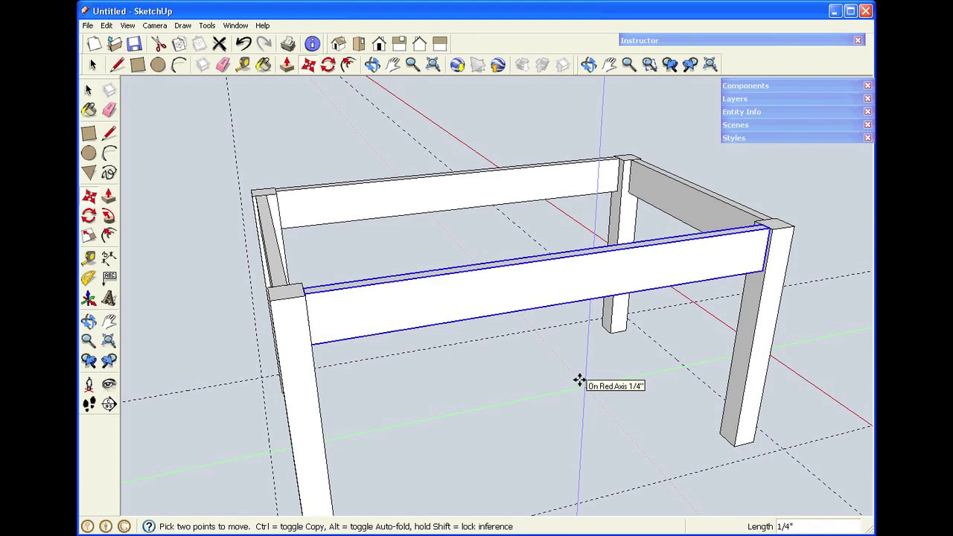
left_click(580, 381)
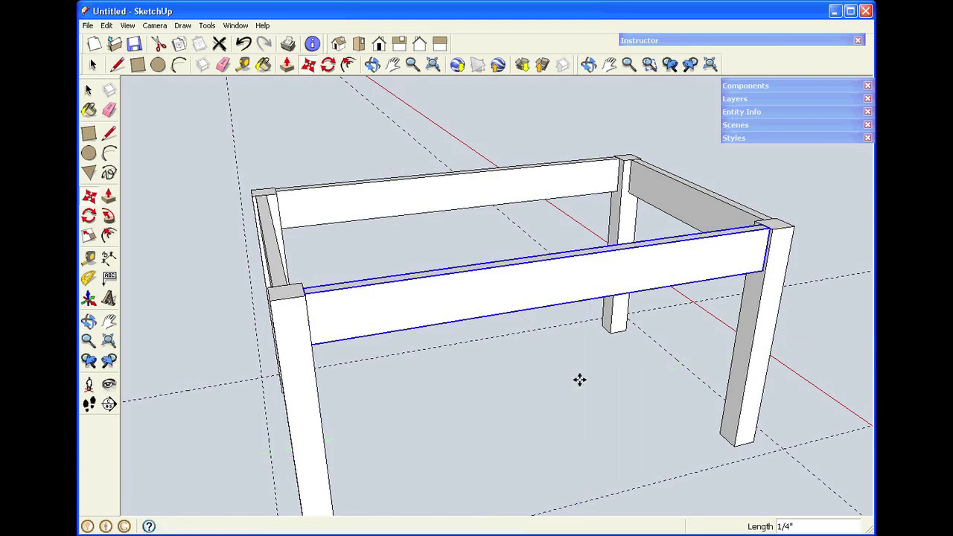
left_click(585, 382)
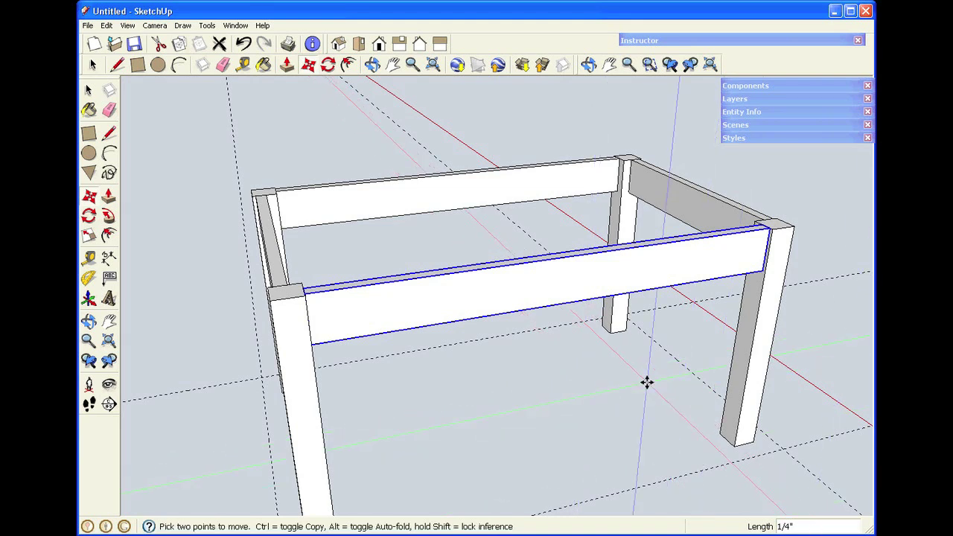
key("space")
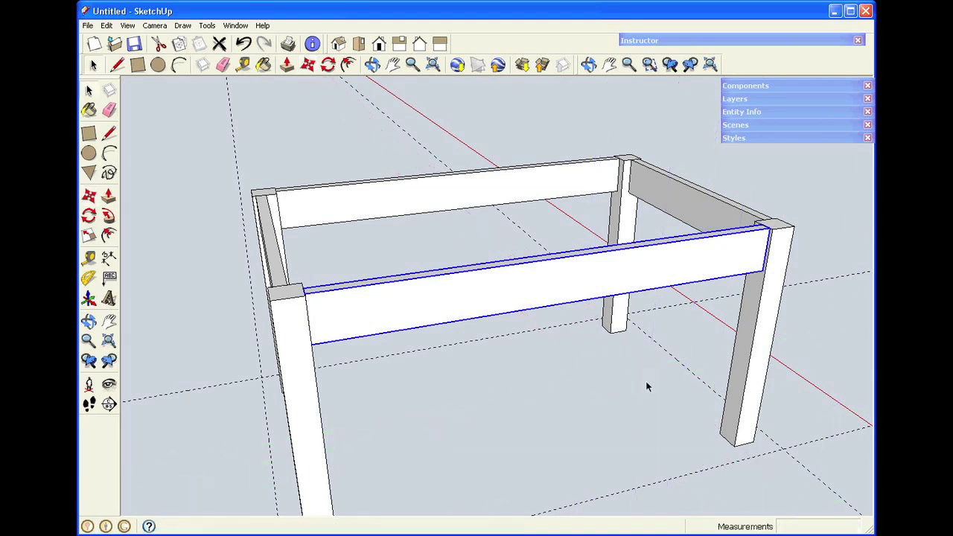
Measure the setback between the fourth apron rail's outer face and the adjoining leg's outer face
left_click(817, 243)
scroll(814, 241, "up", 5)
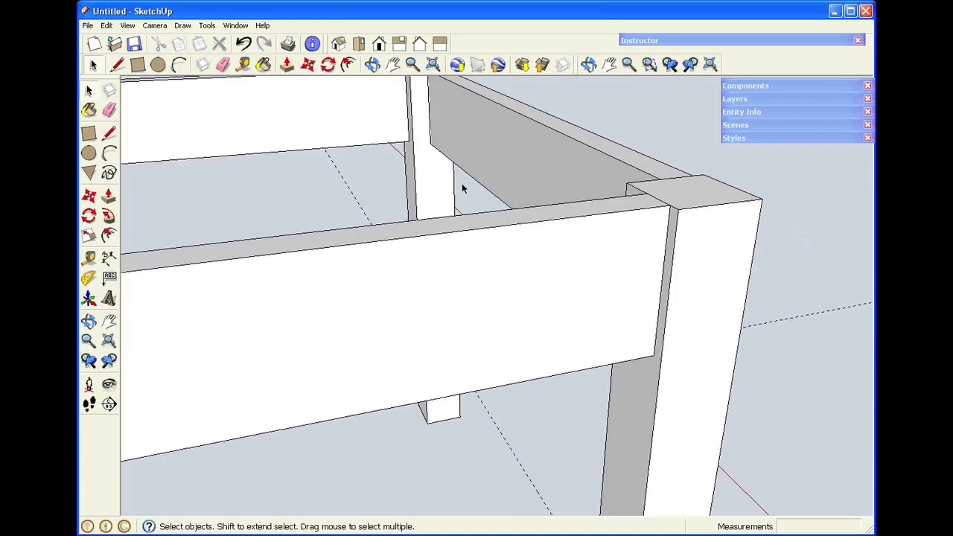
left_click(243, 64)
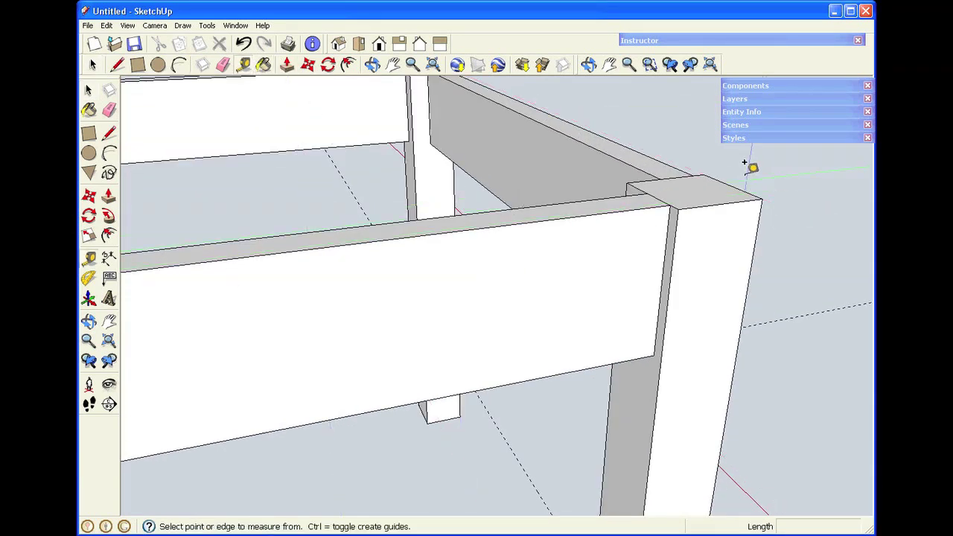
left_click(665, 193)
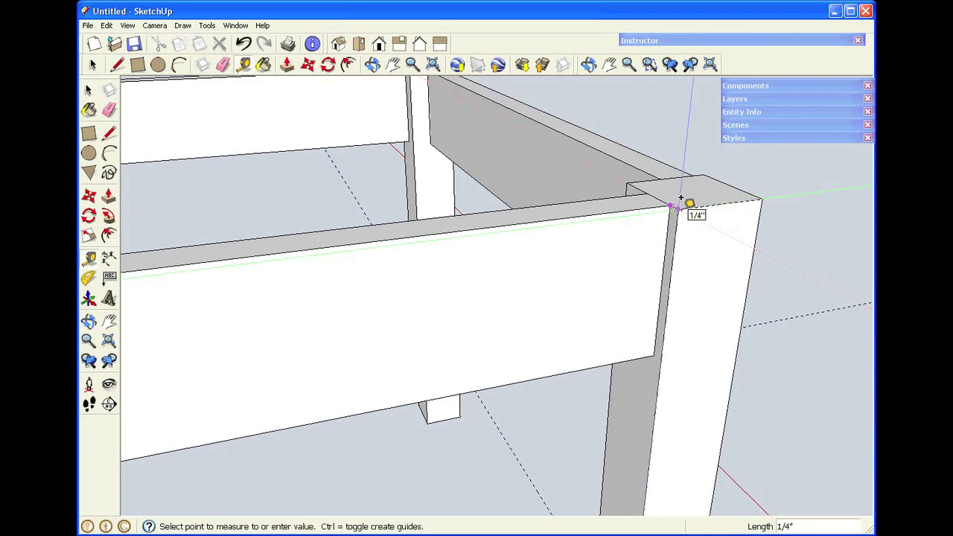
key("space")
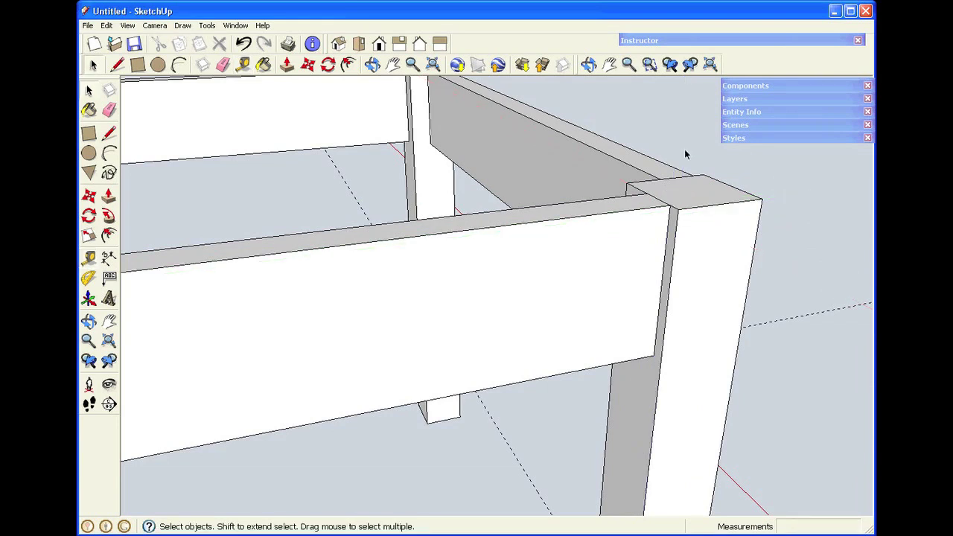
scroll(674, 153, "down", 5)
scroll(671, 151, "down", 3)
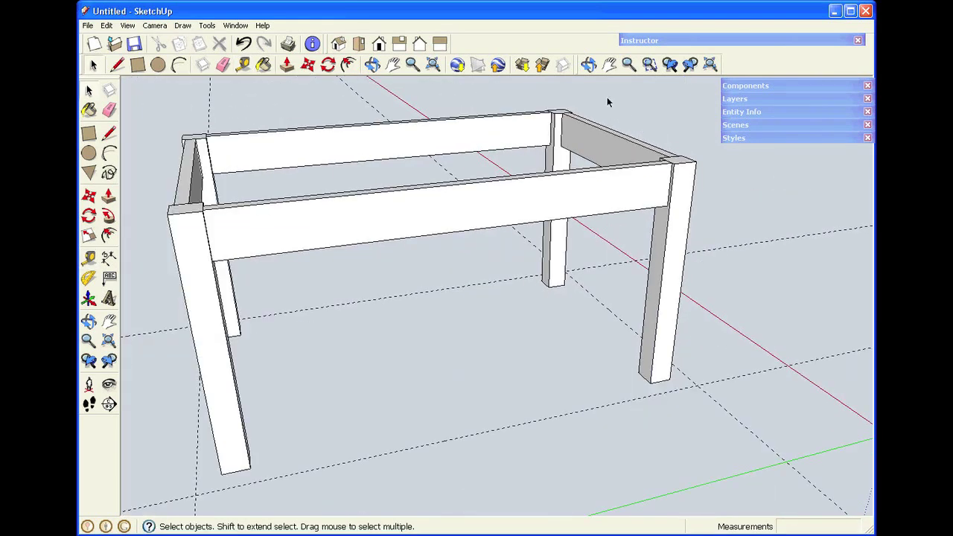
Inspect the assembled legs and apron rails from the other end of the table
left_click(588, 64)
left_click_drag(653, 206, 432, 228)
scroll(516, 217, "down", 4)
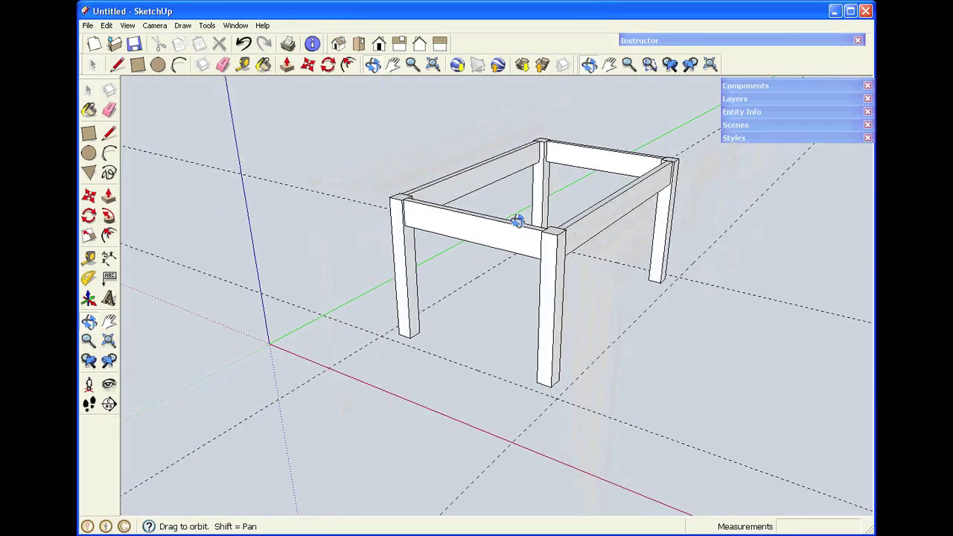
scroll(651, 277, "up", 1)
key("space")
left_click(665, 227)
left_click(639, 249)
left_click(631, 203)
left_click(640, 257)
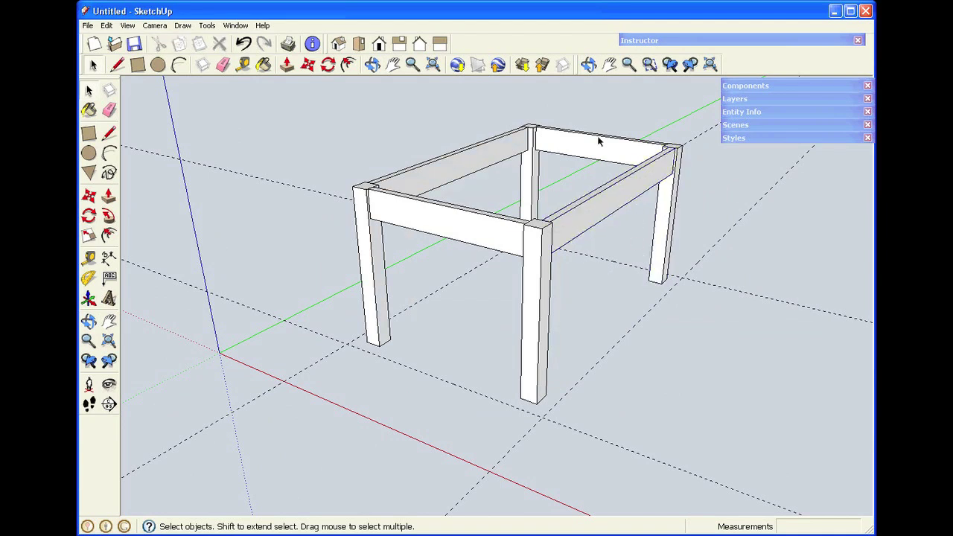
left_click(596, 147)
left_click(583, 189)
Draw a 24" by 36" rectangle on the ground between opposite corners of the guide outline for the tabletop
left_click(137, 65)
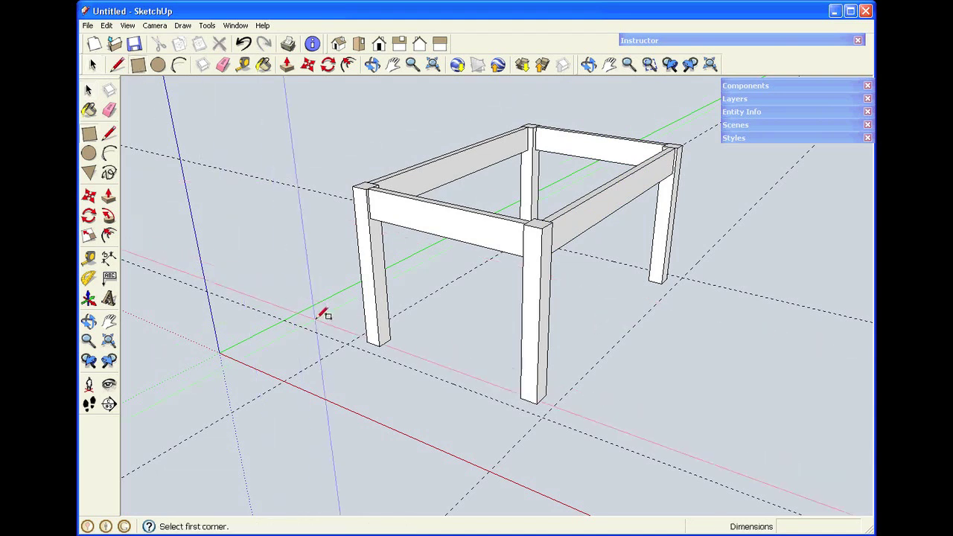
left_click(347, 343)
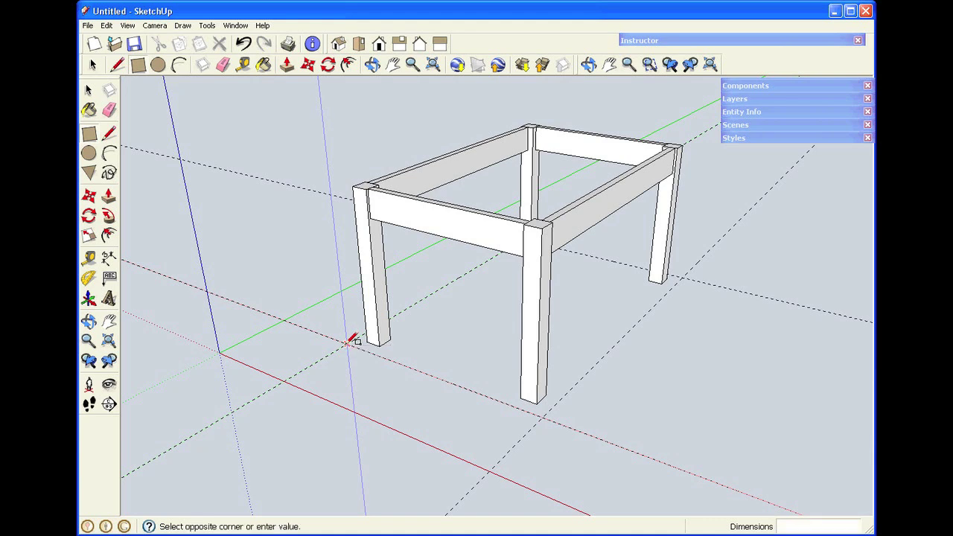
left_click(684, 277)
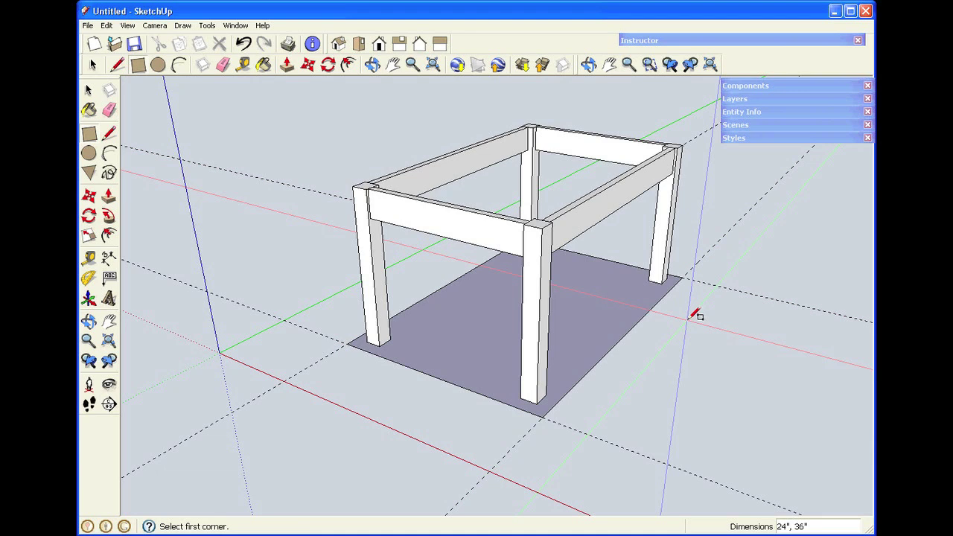
key("space")
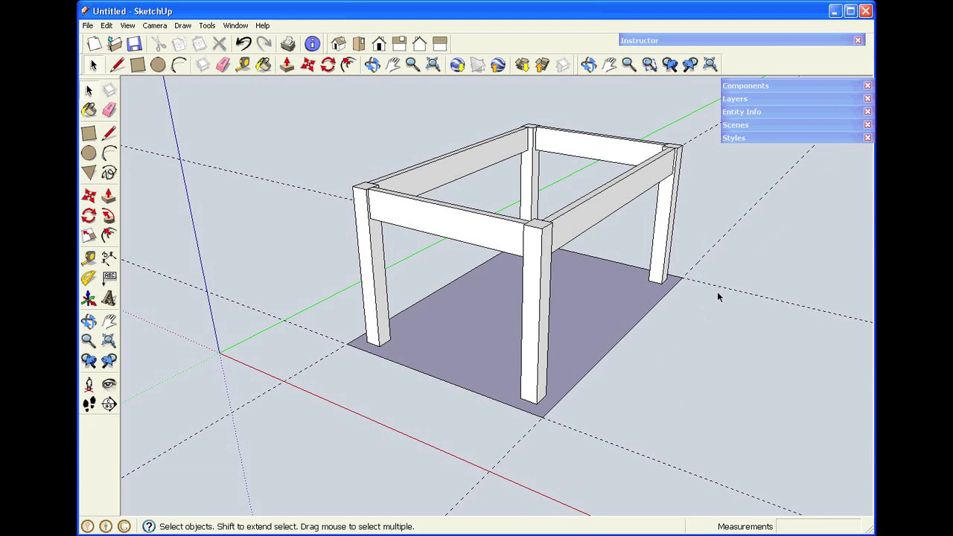
Push/Pull the tabletop rectangle upward to a thickness of 1"
left_click(287, 65)
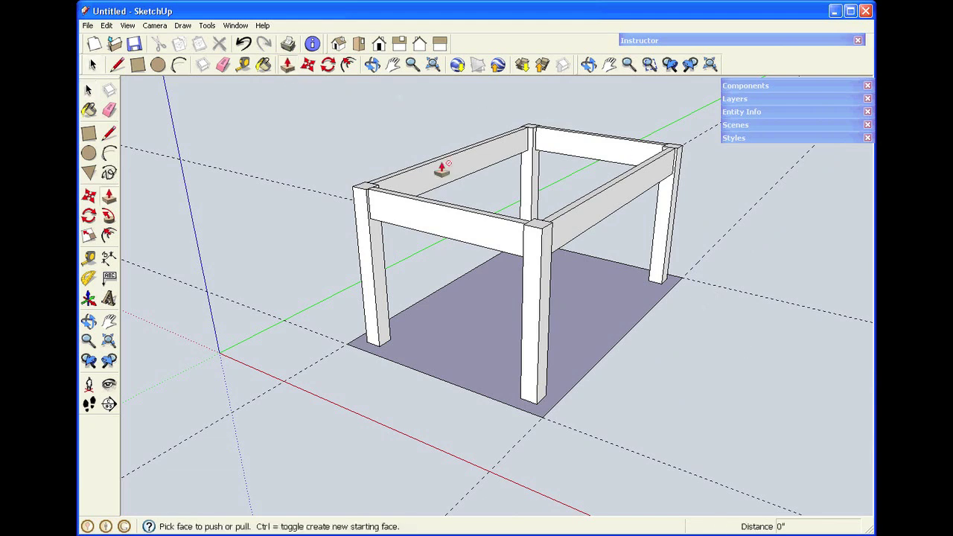
left_click(609, 324)
left_click(610, 312)
type("1")
key("Return")
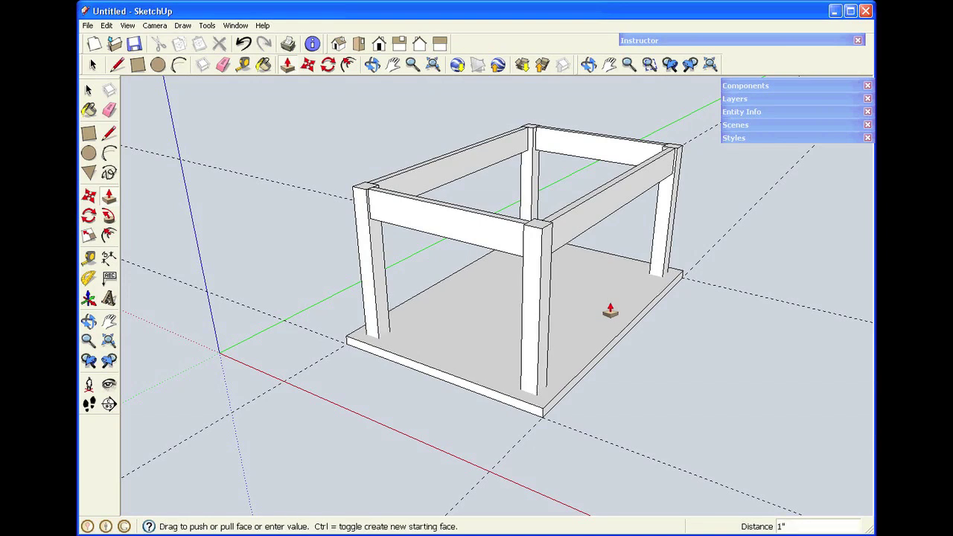
key("space")
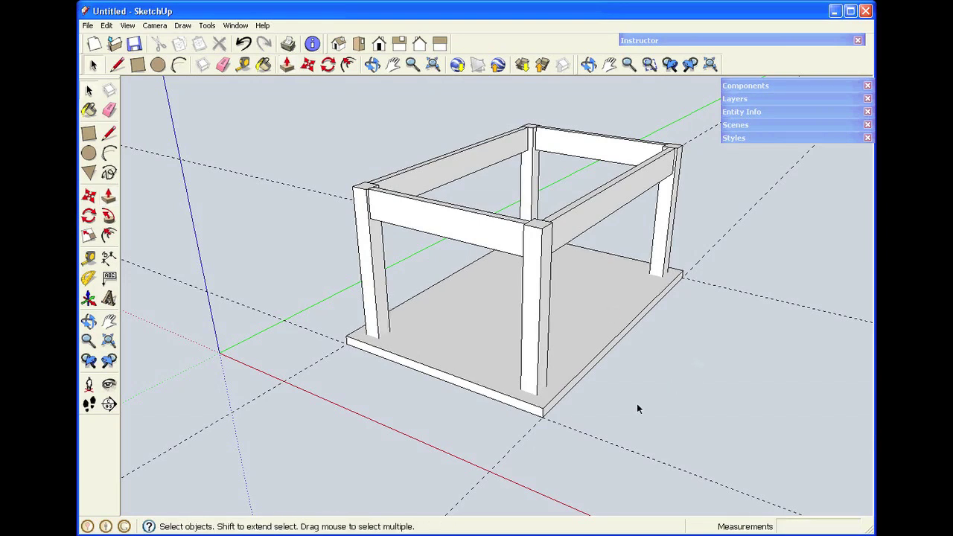
Thin the tabletop slab by pushing its upper face down 0.25"
scroll(636, 403, "up", 3)
scroll(637, 403, "down", 3)
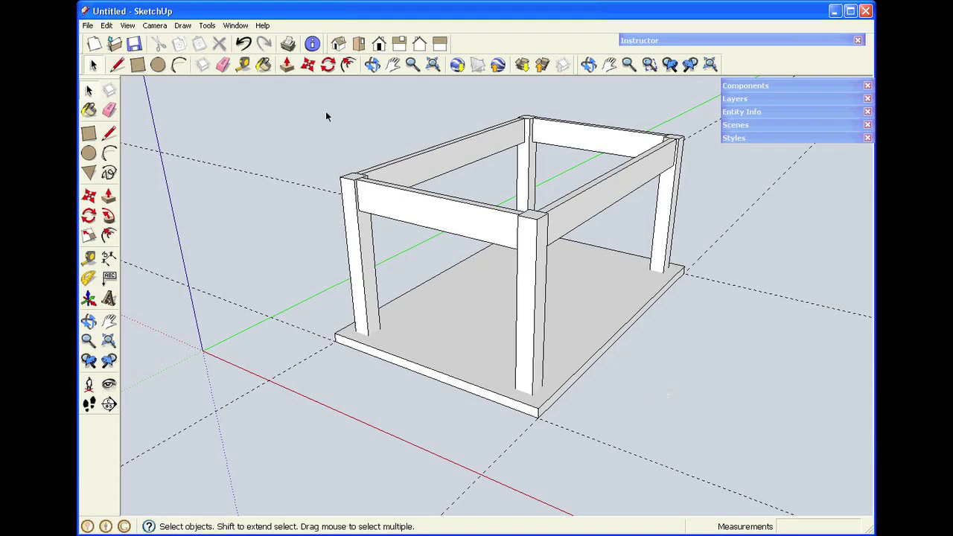
left_click(287, 67)
left_click_drag(474, 345, 474, 347)
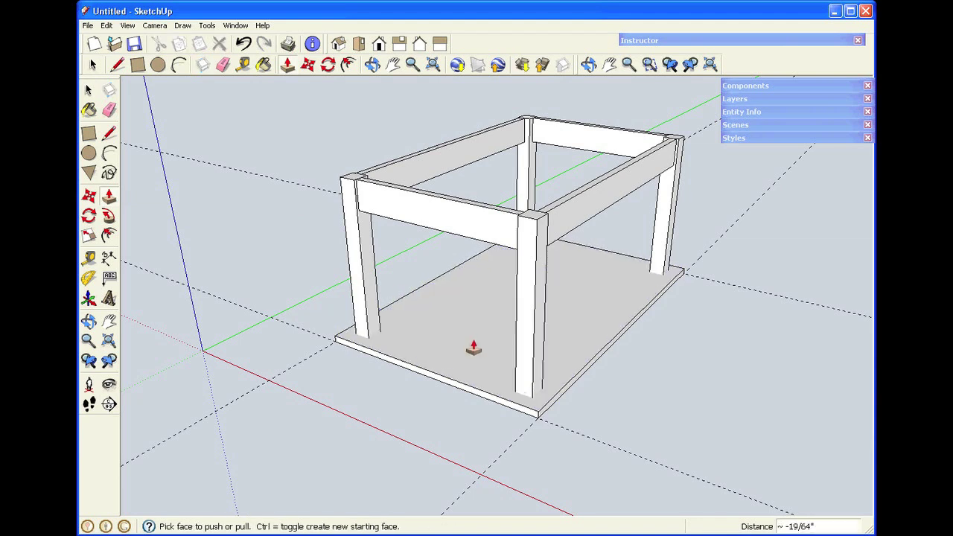
type(".25")
key("Return")
left_click(472, 345)
key("space")
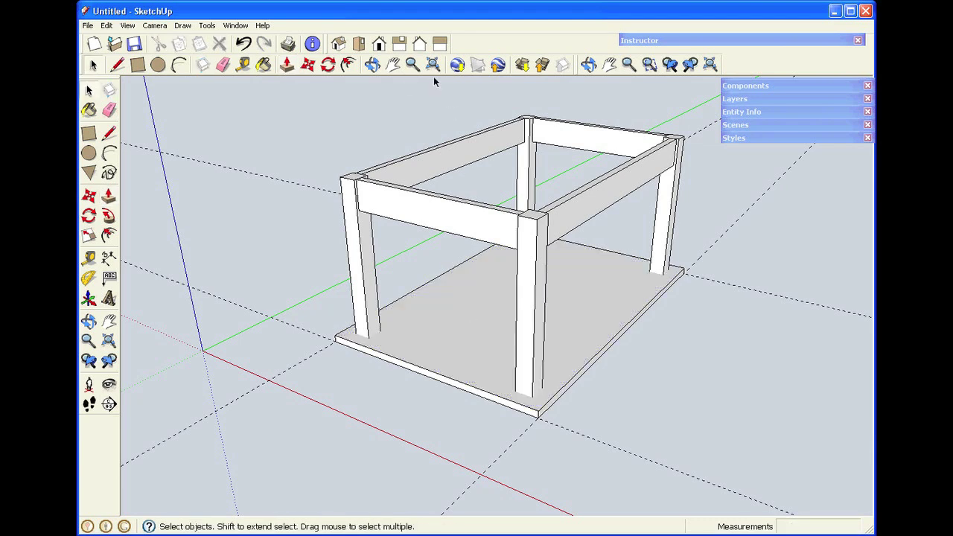
Make the complete tabletop slab into a group
left_click(373, 65)
left_click_drag(438, 302, 370, 248)
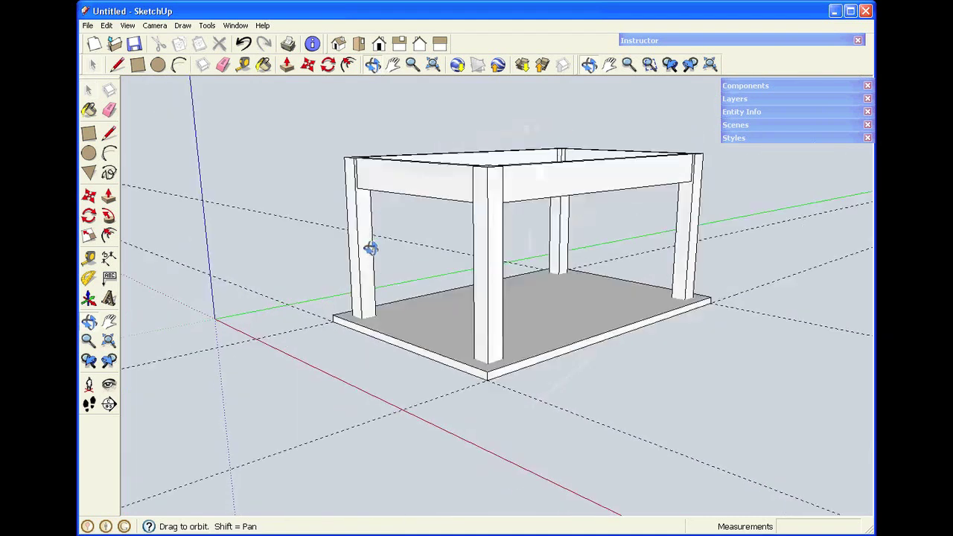
key("space")
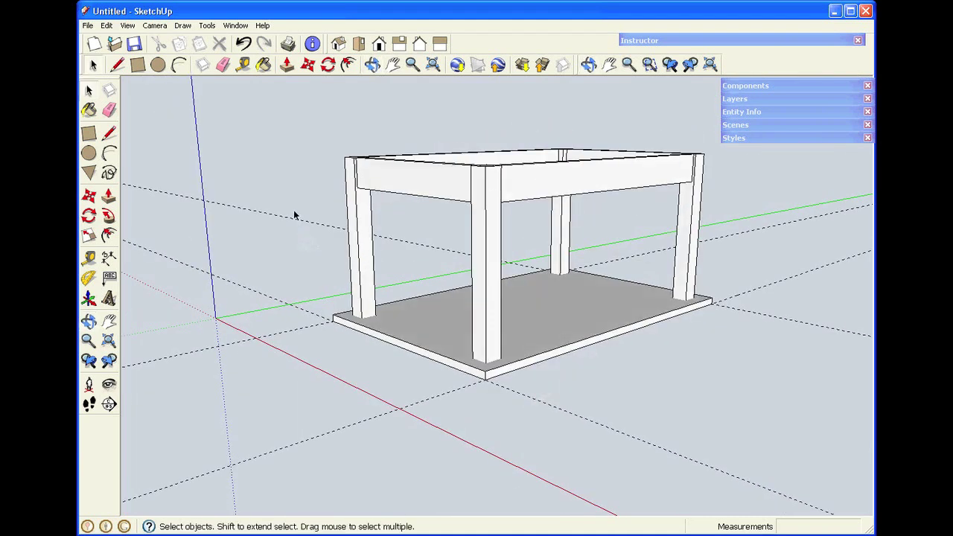
left_click_drag(294, 212, 753, 415)
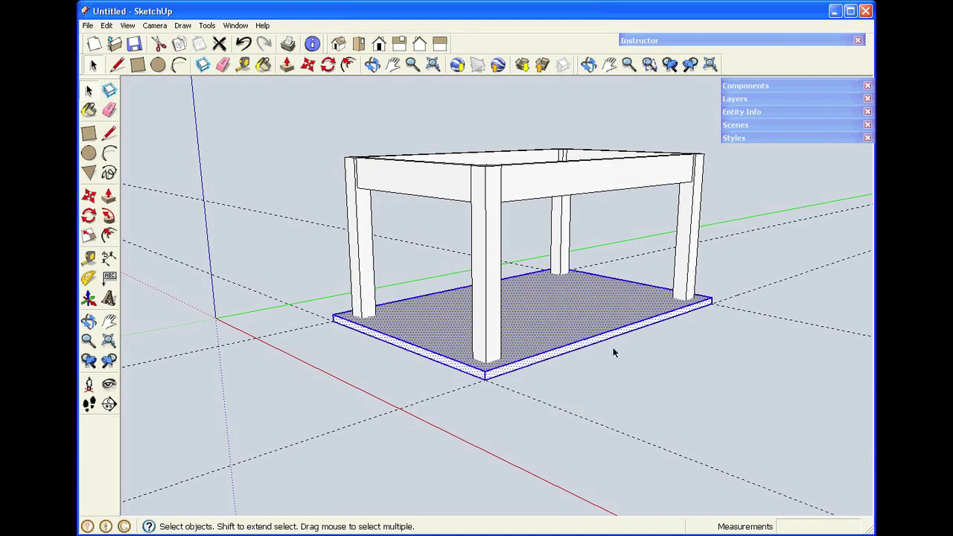
right_click(581, 313)
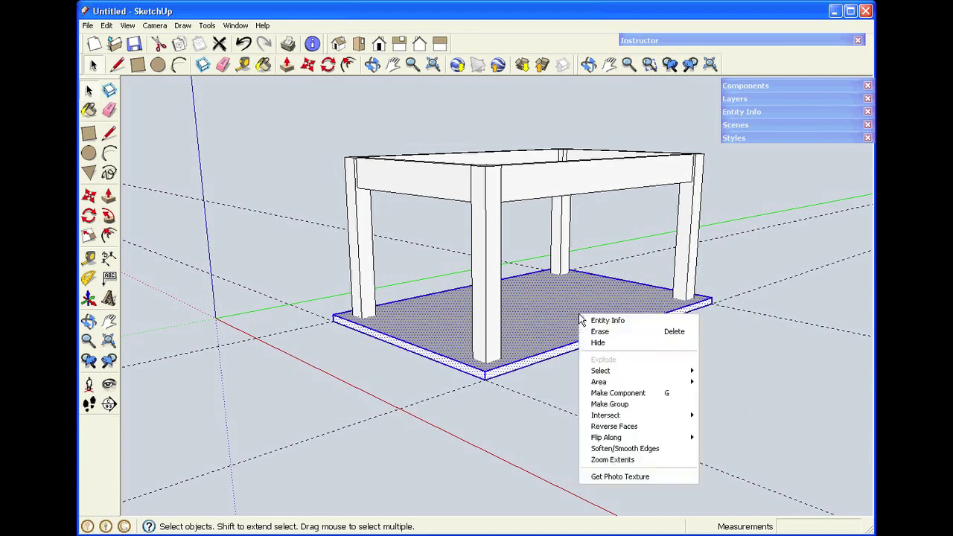
left_click(599, 404)
left_click(607, 392)
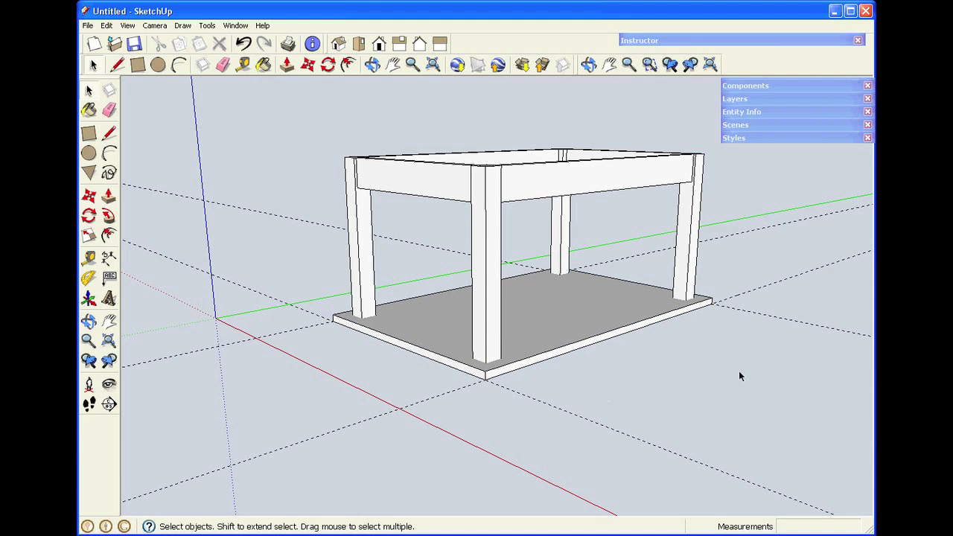
Move the tabletop group 17.25" straight up along the blue axis to rest on the legs
left_click(372, 65)
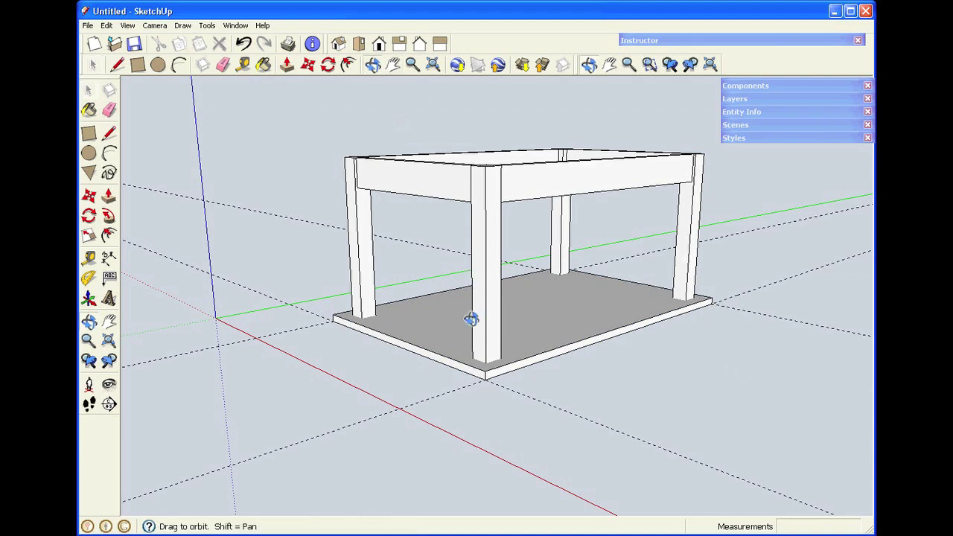
left_click_drag(471, 322, 460, 340)
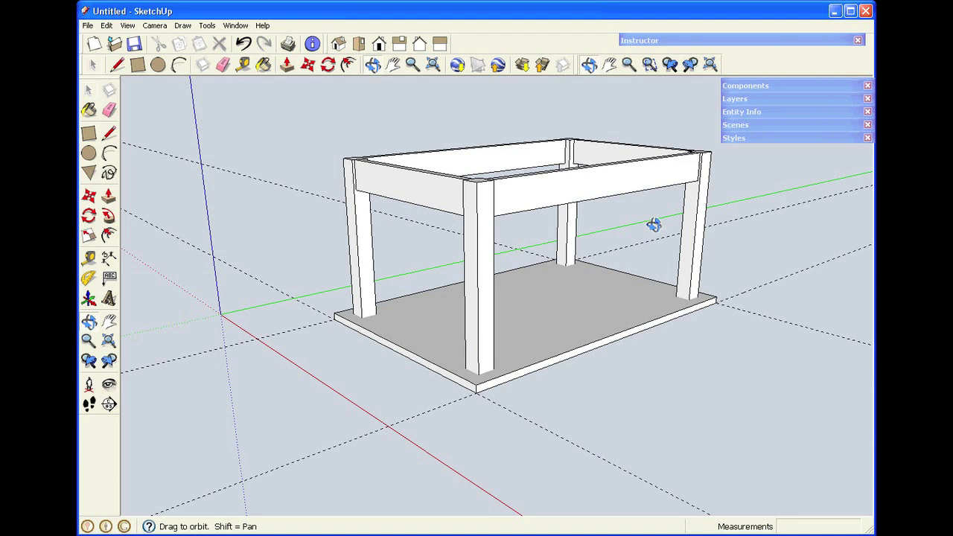
key("space")
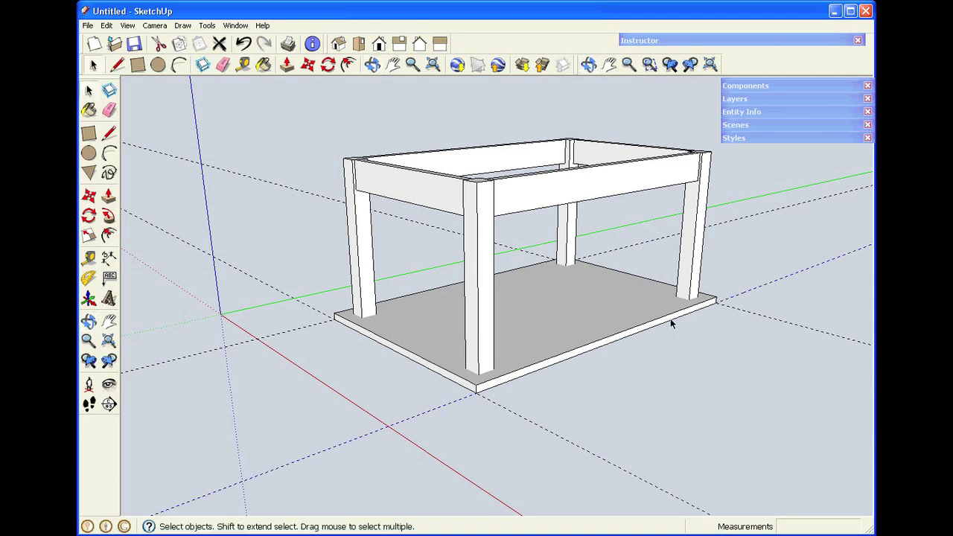
left_click(668, 319)
key("m")
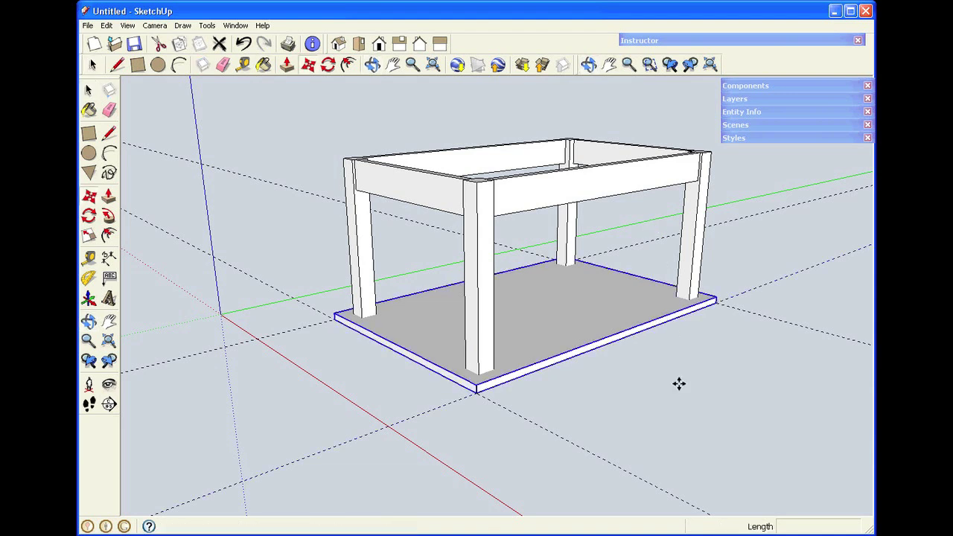
left_click(474, 396)
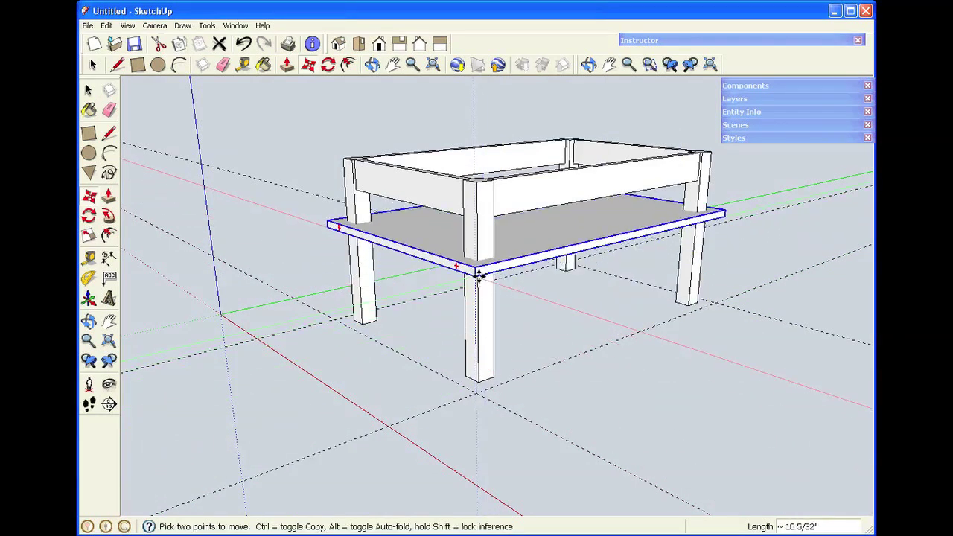
type("17.25")
key("Return")
key("space")
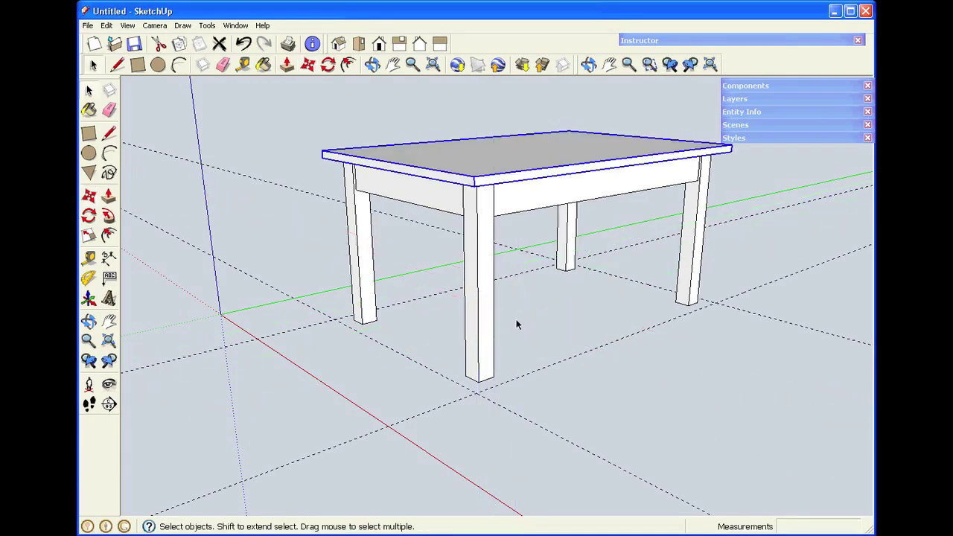
Undo the last upward move of the tabletop group
left_click(526, 324)
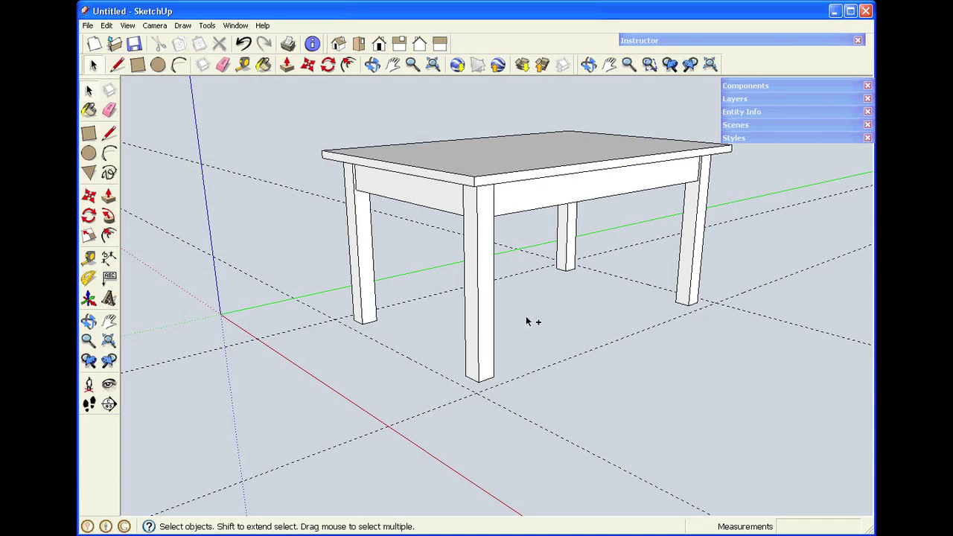
key("ctrl+z")
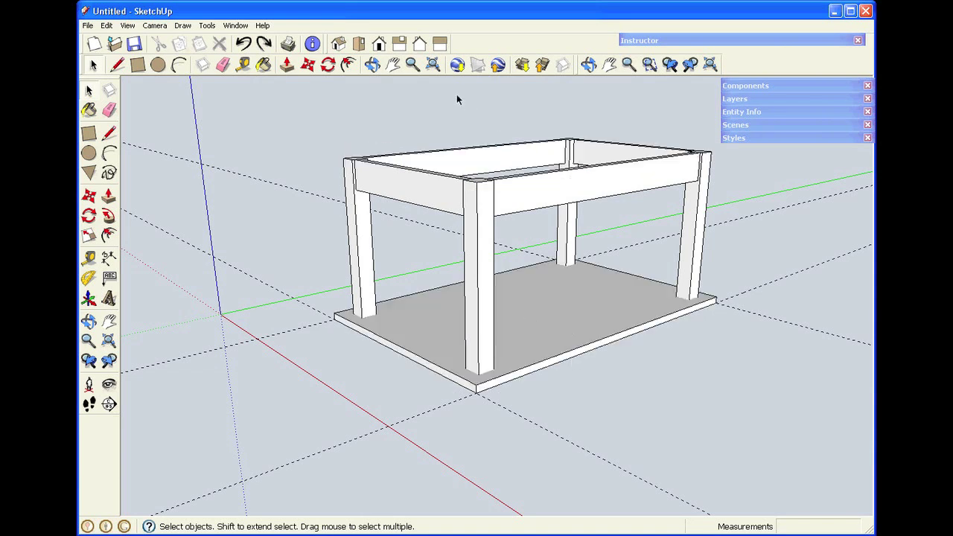
Move the tabletop group straight up 17 1/4" from a leg's bottom corner to the same leg's top corner
left_click(372, 65)
left_click_drag(471, 360, 453, 221)
left_click_drag(472, 186, 464, 122)
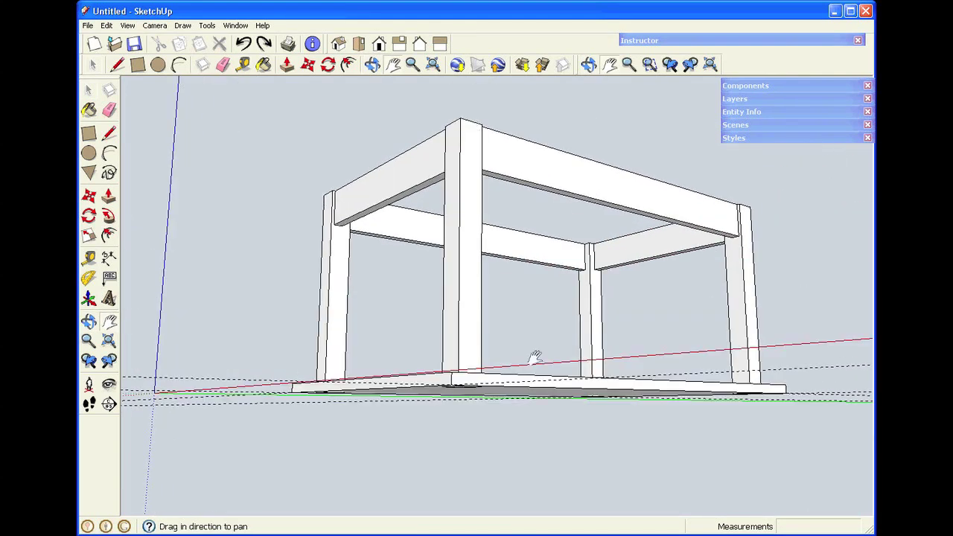
key("space")
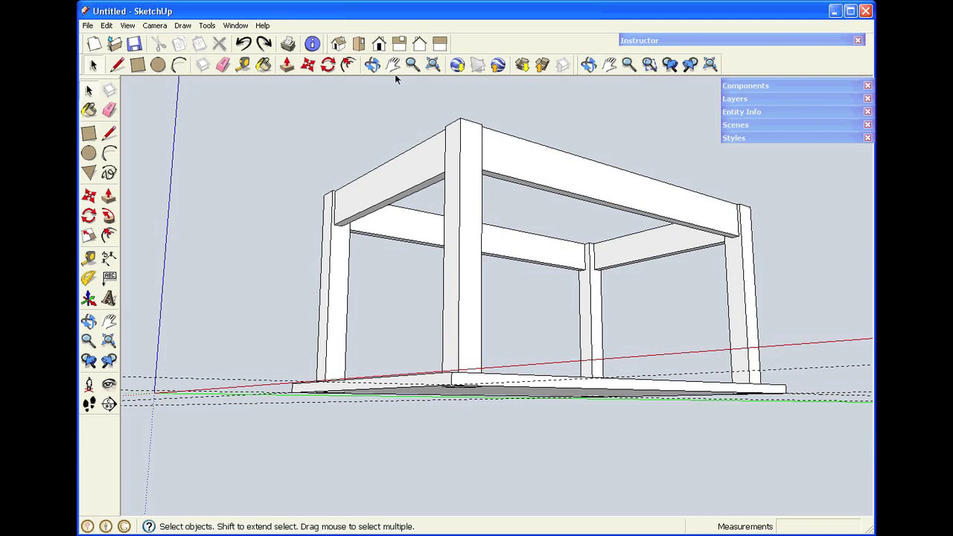
left_click(371, 65)
mouse_move(434, 245)
left_mouse_down()
mouse_move(435, 263)
mouse_move(433, 250)
left_mouse_up()
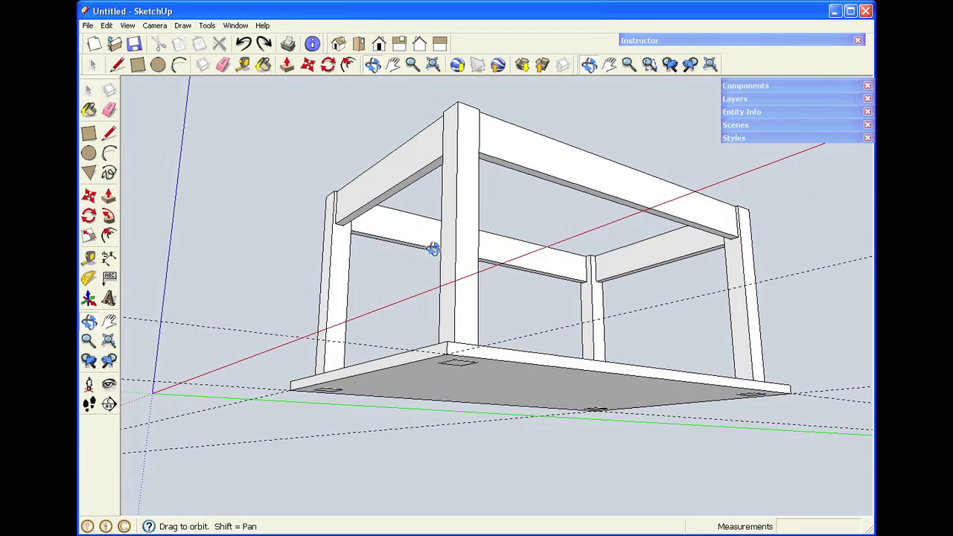
key("space")
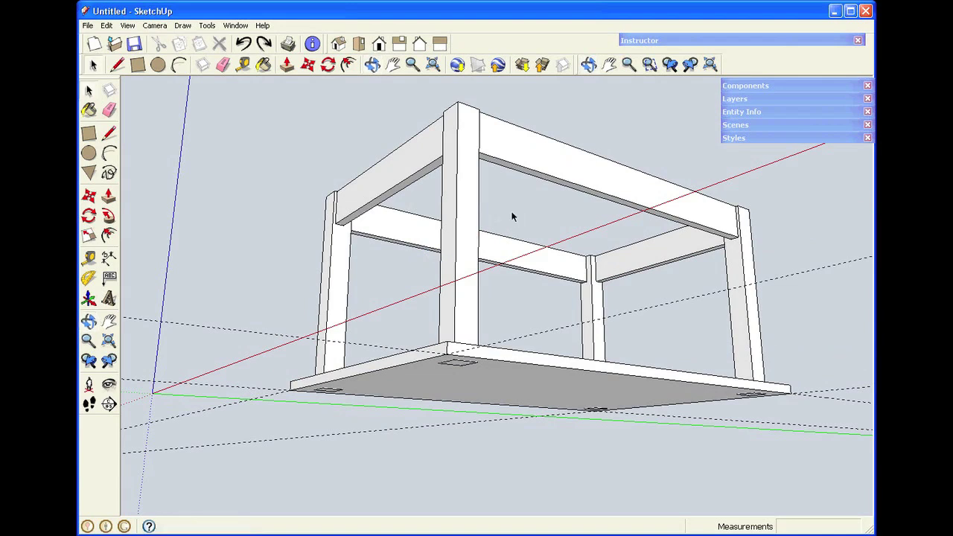
left_click(526, 395)
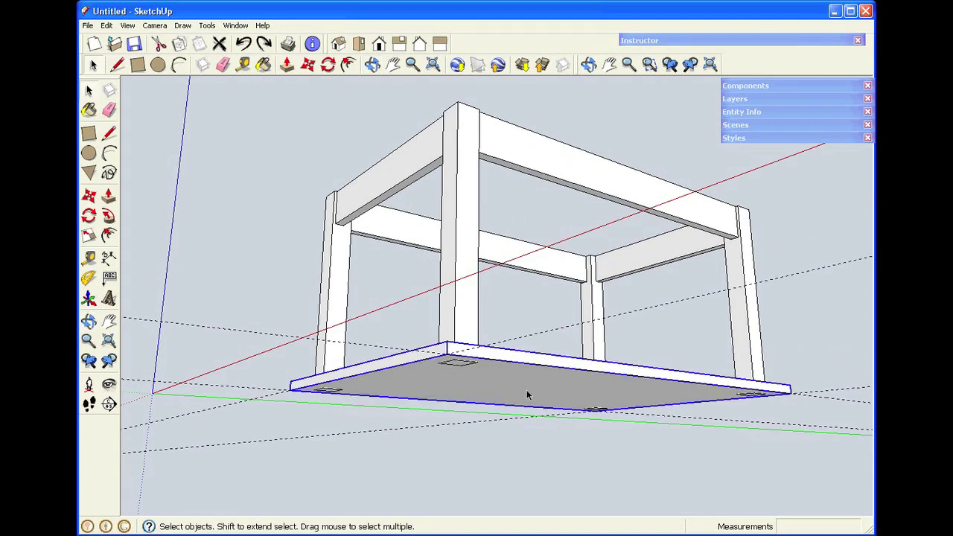
key("m")
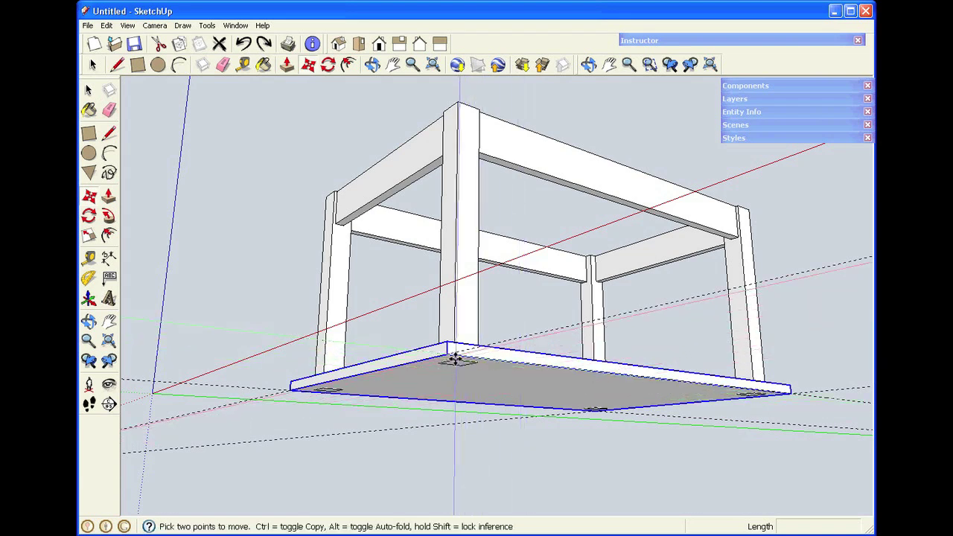
scroll(454, 361, "up", 5)
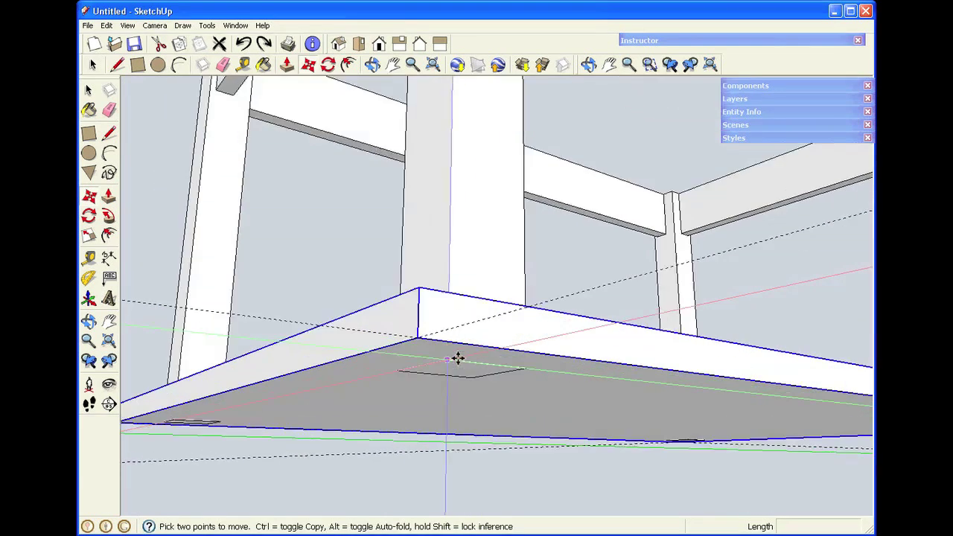
left_click(435, 363)
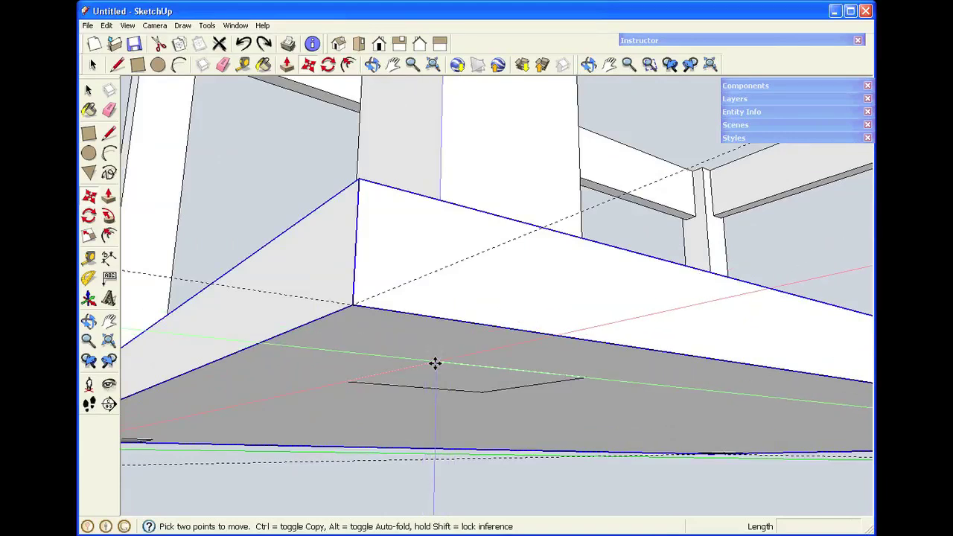
left_click(436, 363)
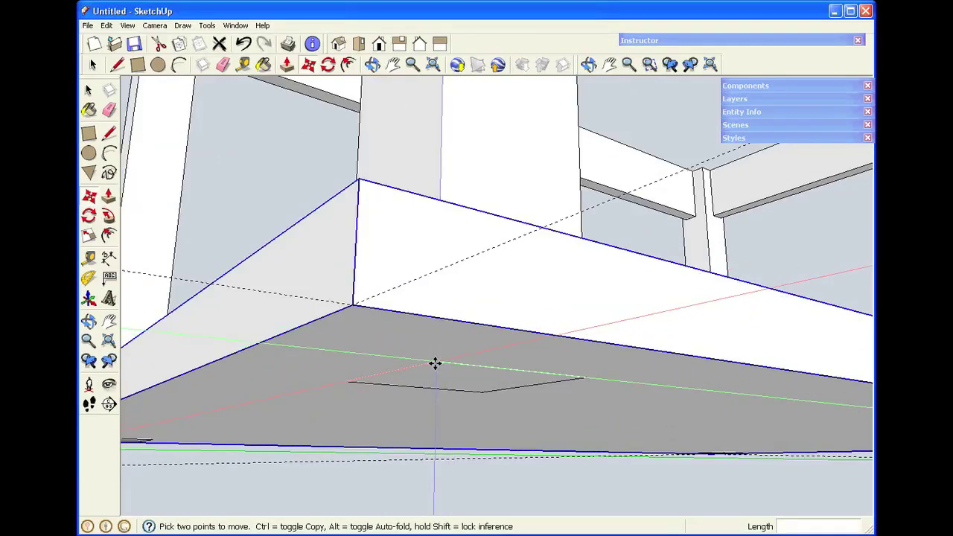
scroll(435, 363, "down", 8)
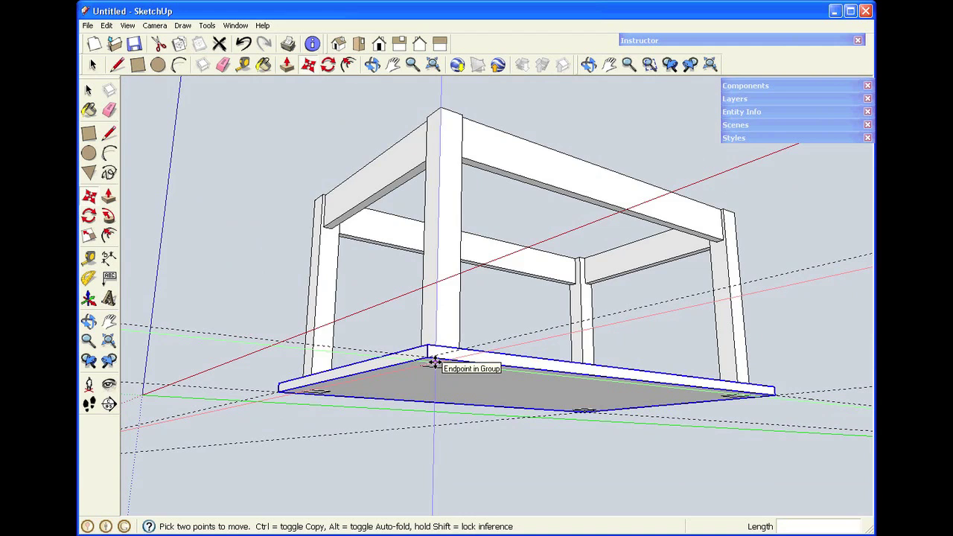
left_click(436, 363)
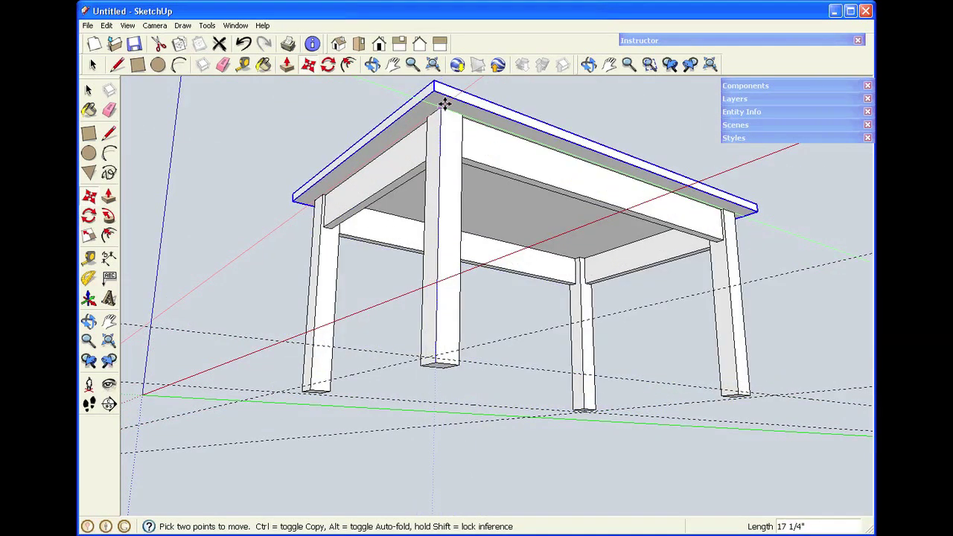
left_click(445, 104)
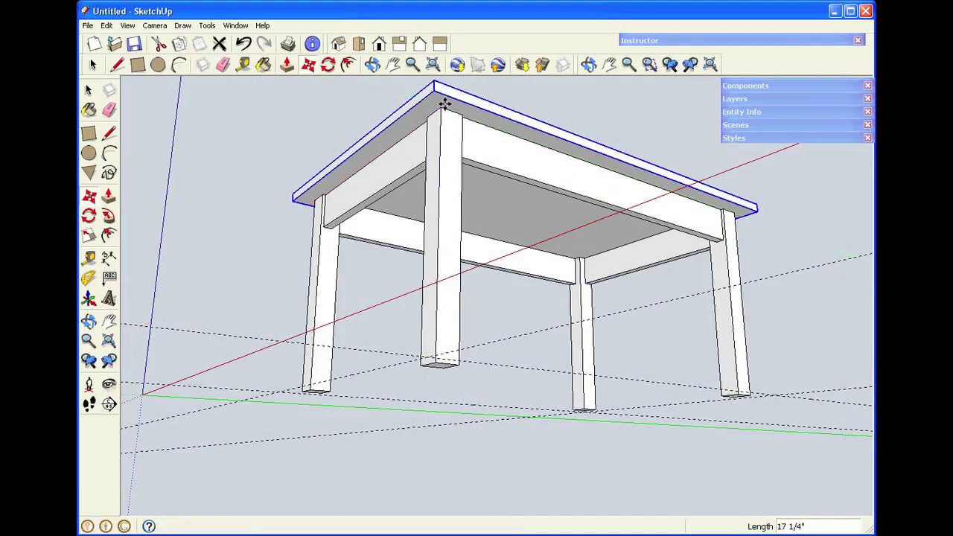
key("space")
left_click(513, 306)
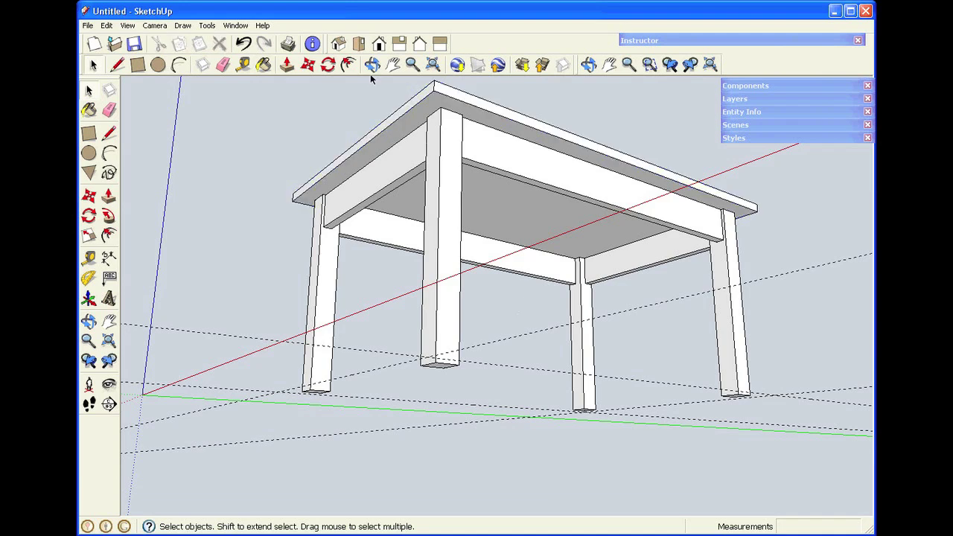
Inspect the assembled table from below, above and several sides to check how the tabletop sits on the legs and aprons
left_click(434, 67)
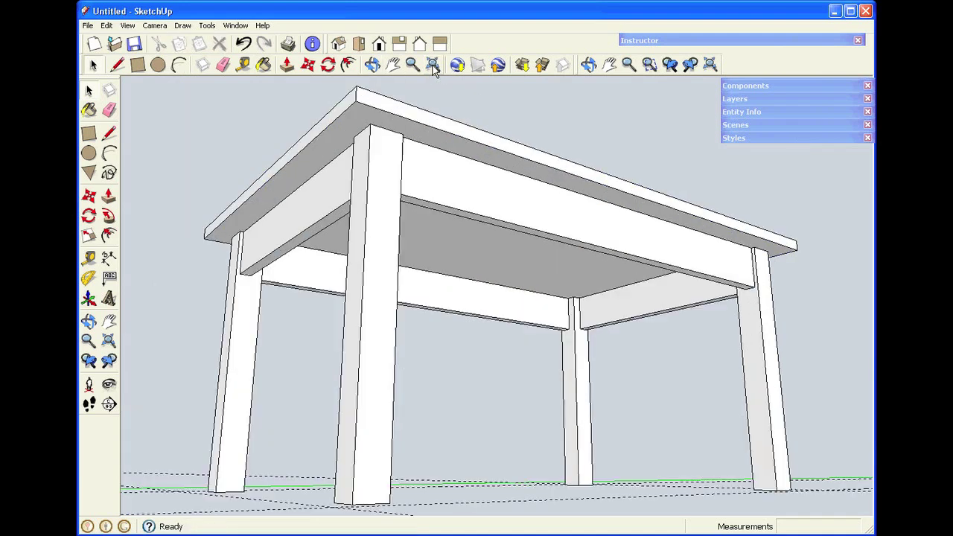
left_click(360, 43)
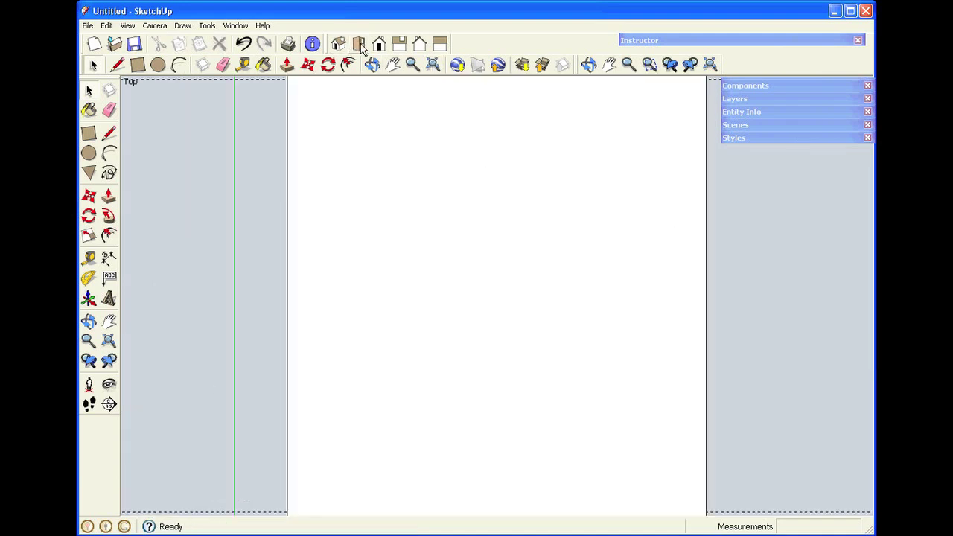
left_click(339, 44)
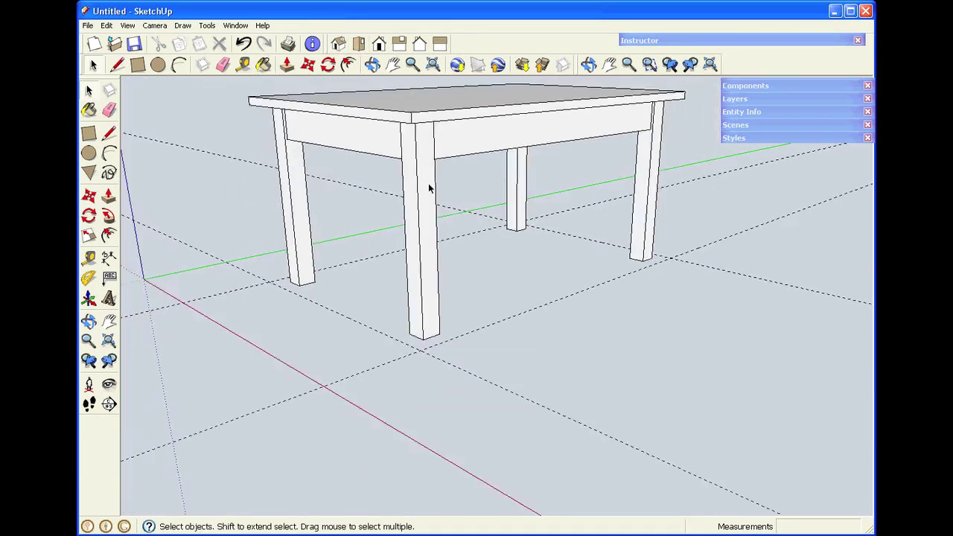
scroll(463, 82, "up", 3)
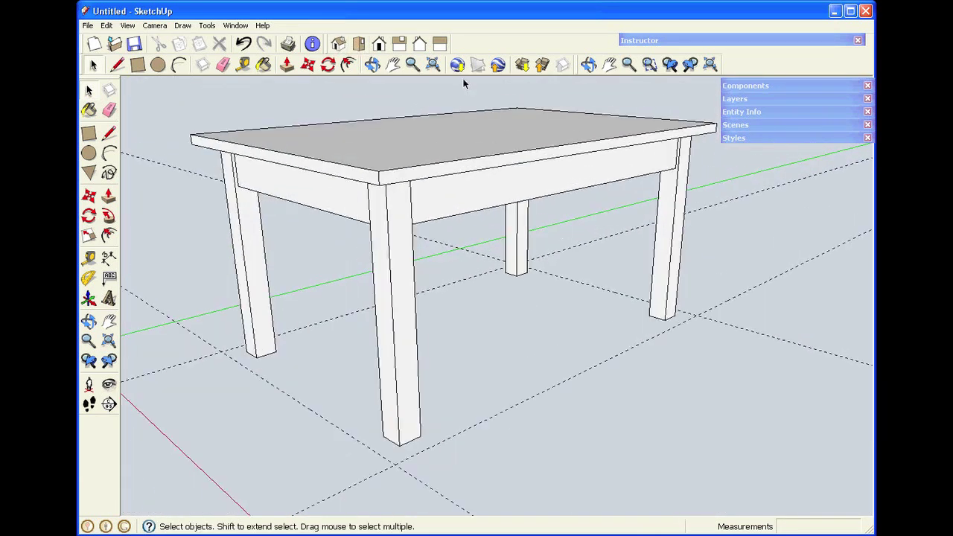
left_click(372, 64)
left_click_drag(439, 141, 457, 187)
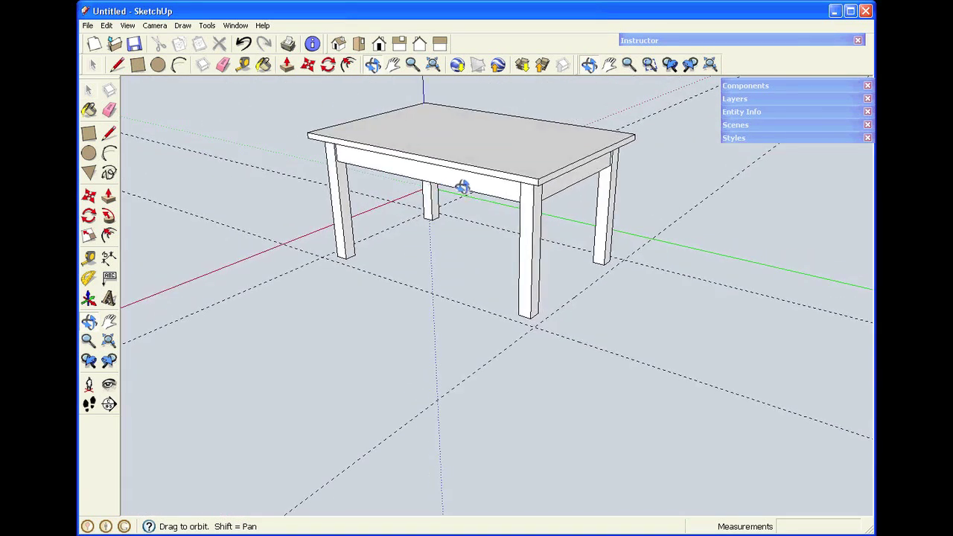
key("space")
scroll(567, 145, "up", 3)
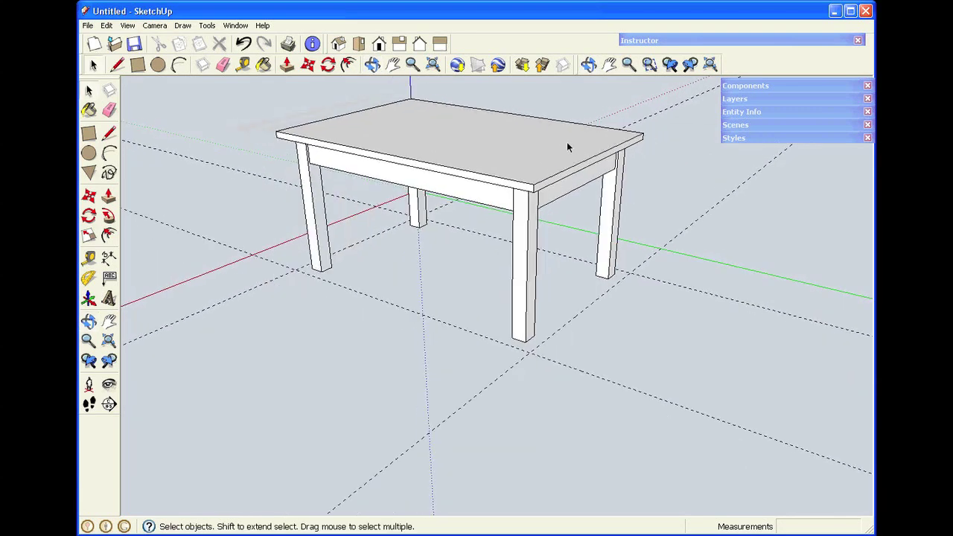
Measure the tabletop's long edge from corner to corner
left_click(242, 66)
left_click(277, 132)
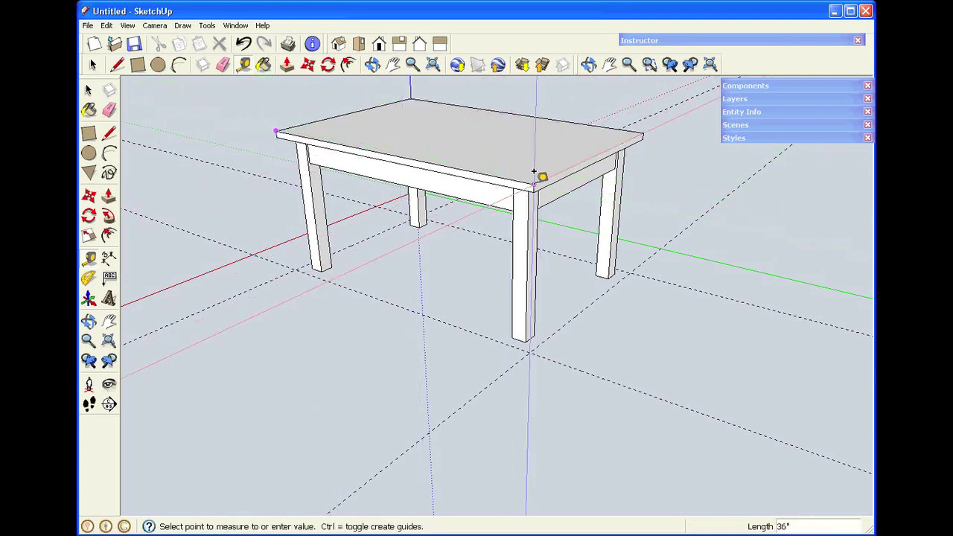
left_click(275, 119)
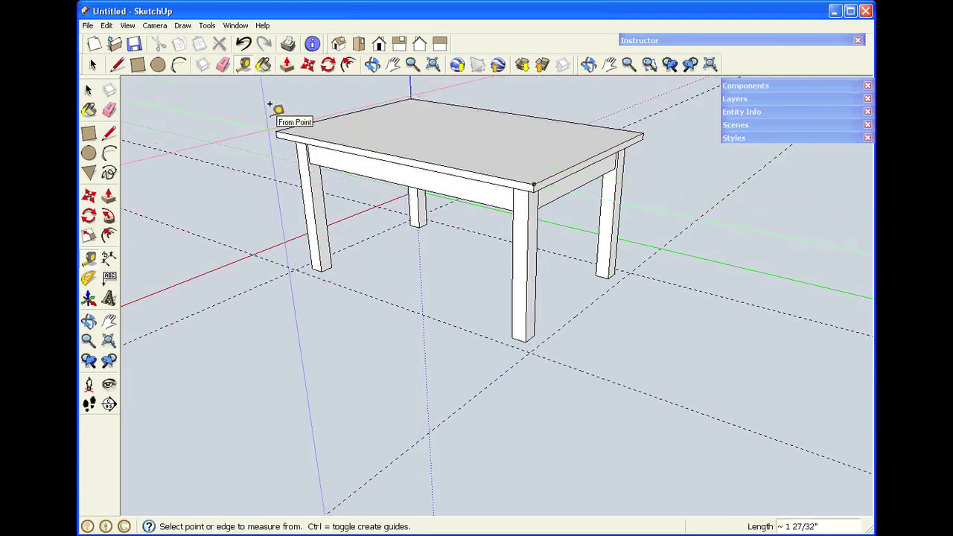
key("space")
Delete all the dashed construction guides around the table
left_click(222, 65)
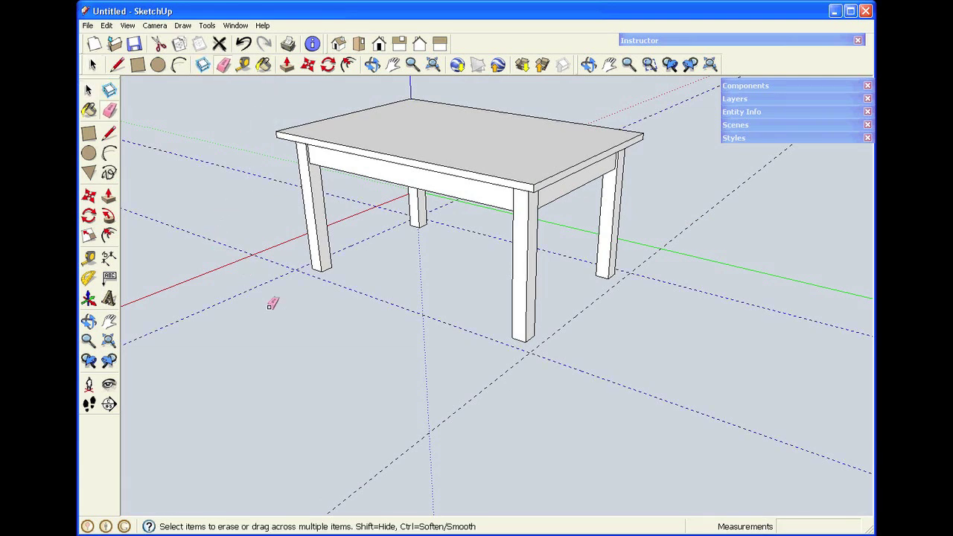
key("Delete")
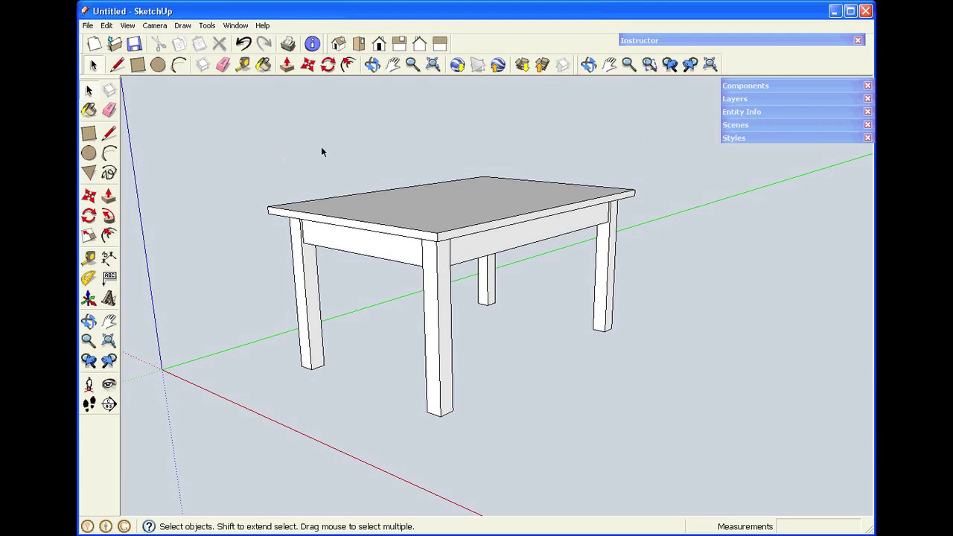
Select the complete table and delete it to leave an empty modelling space
middle_click_drag(277, 175, 311, 156)
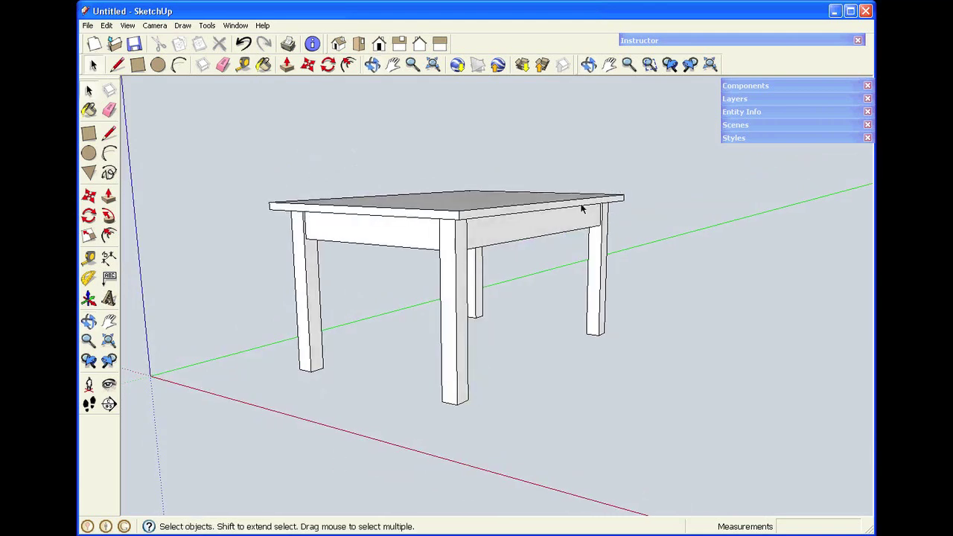
scroll(355, 133, "up", 2)
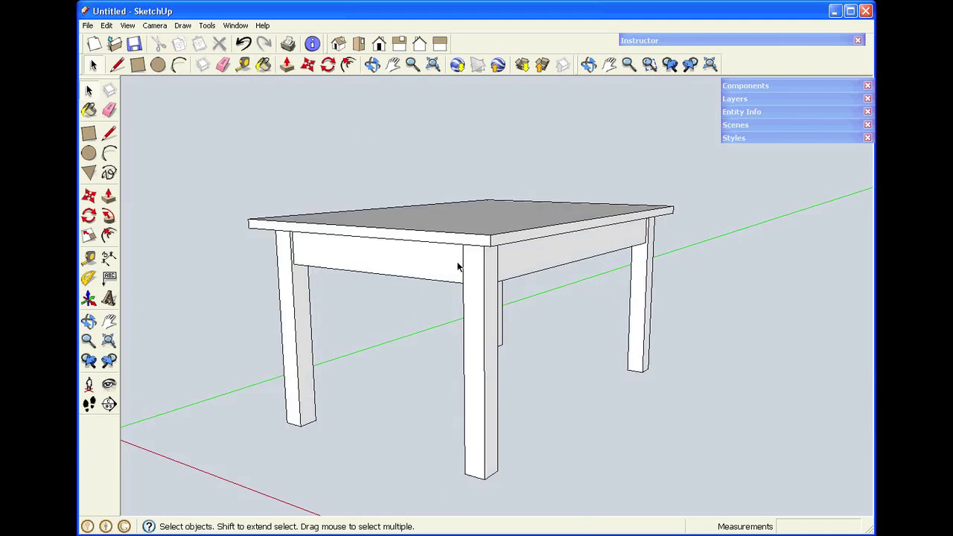
scroll(432, 364, "down", 2)
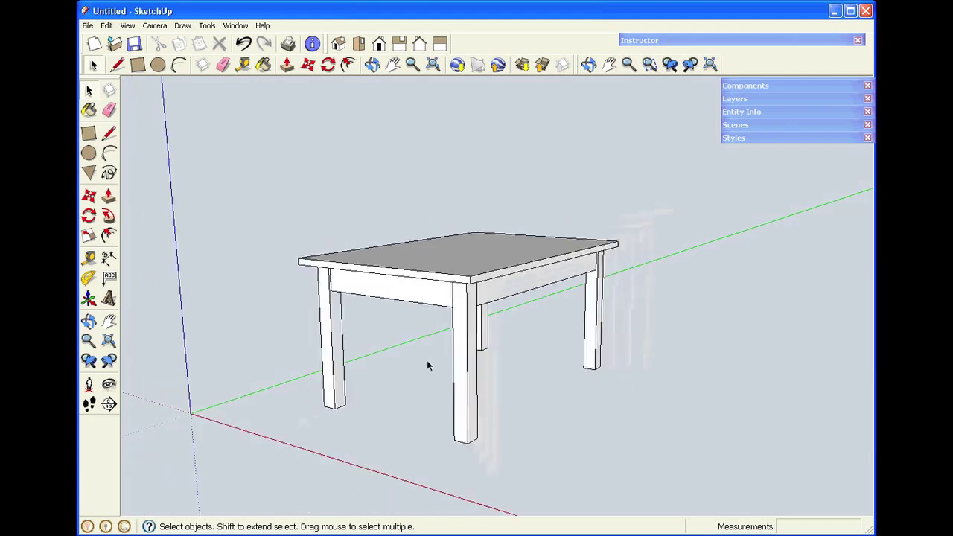
left_click_drag(636, 190, 237, 472)
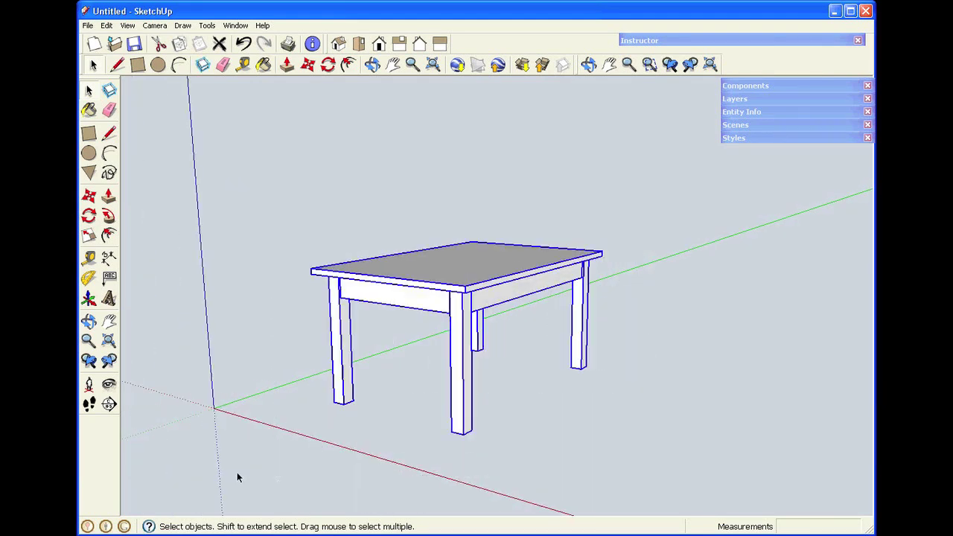
key("Delete")
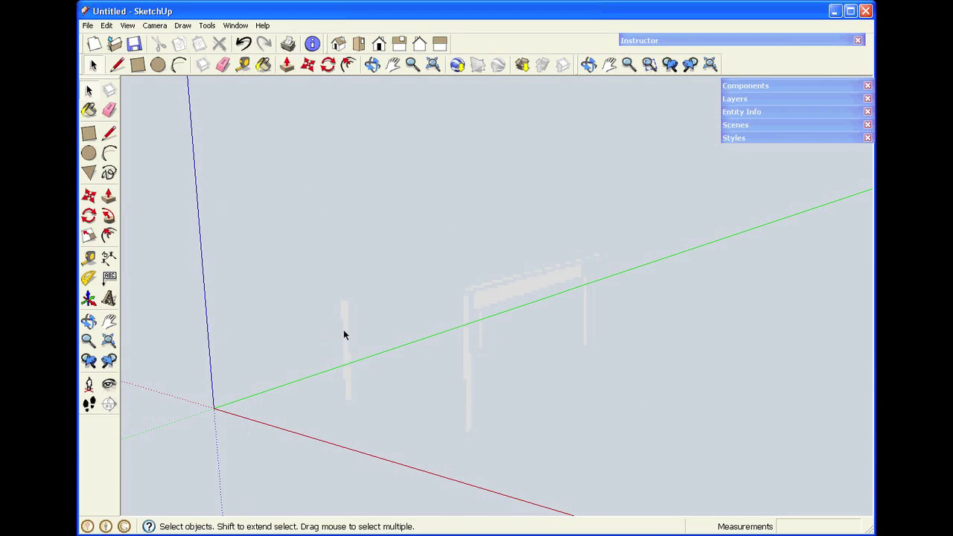
Draw a 1.75" by 1.75" square on the ground plane near the origin
left_click(391, 66)
left_click_drag(266, 457, 332, 428)
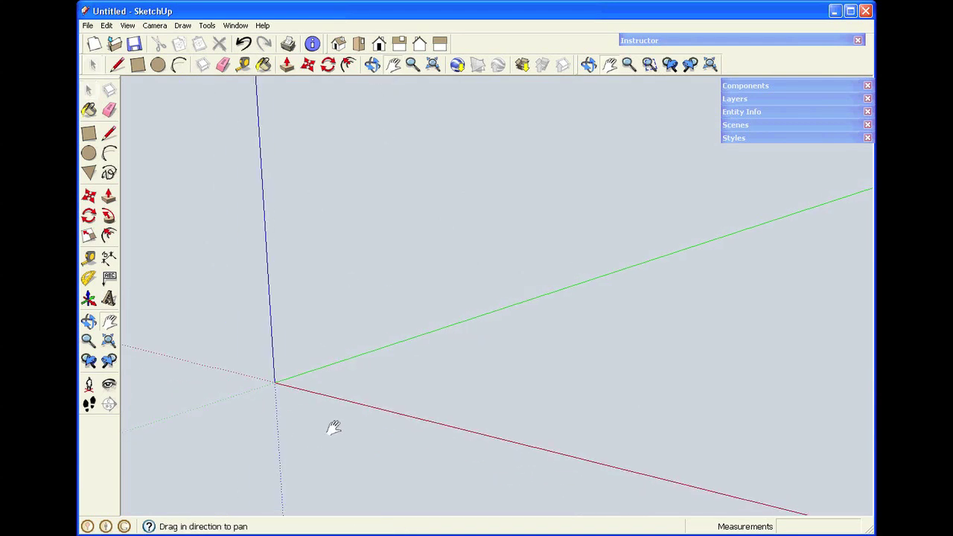
right_click(329, 313)
left_click(344, 320)
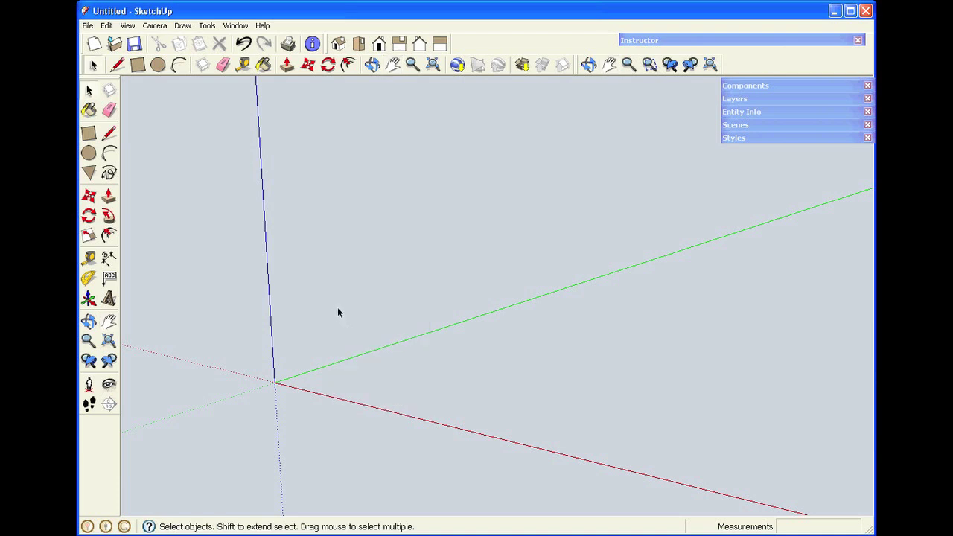
left_click(138, 65)
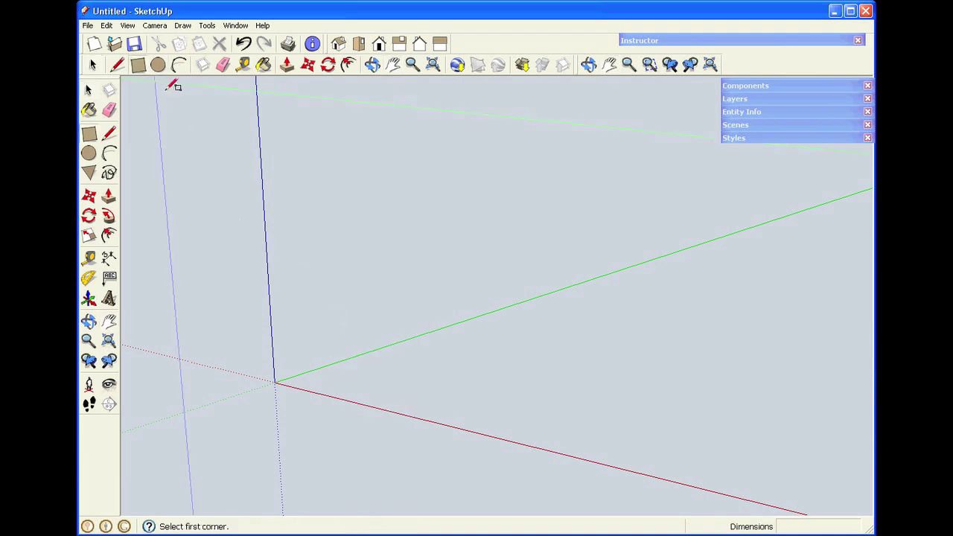
left_click(366, 373)
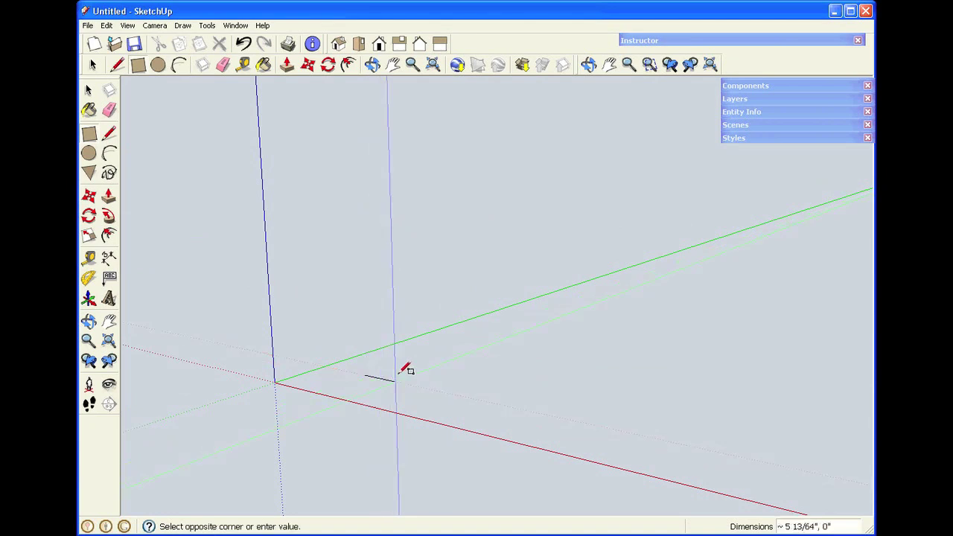
type("1")
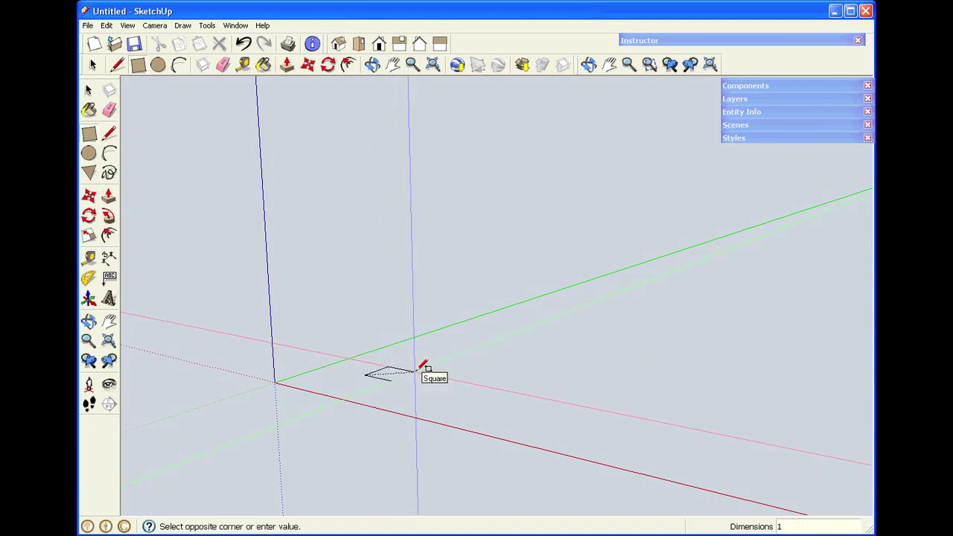
type(".75,1.75")
key("Return")
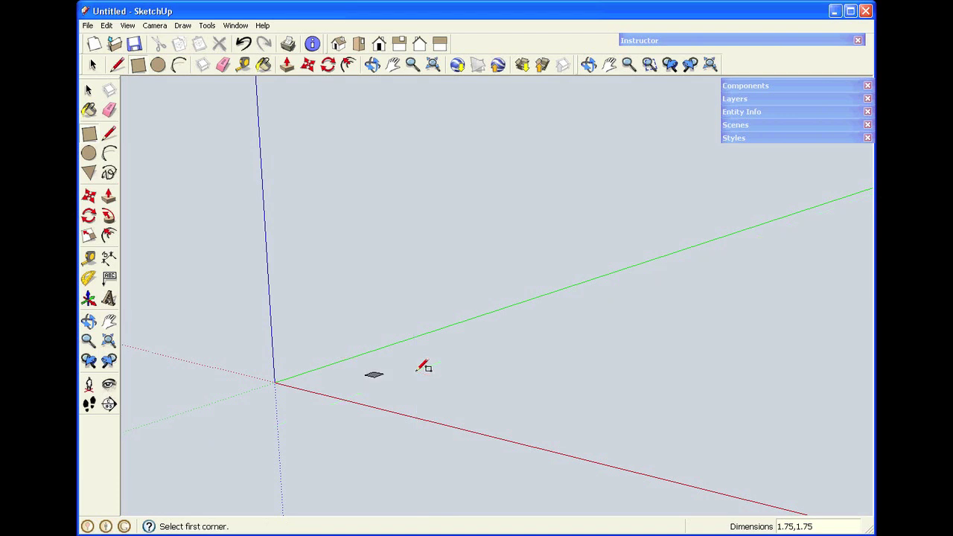
Push/Pull the square face upward 17.25" to form a table leg
key("space")
scroll(365, 357, "up", 5)
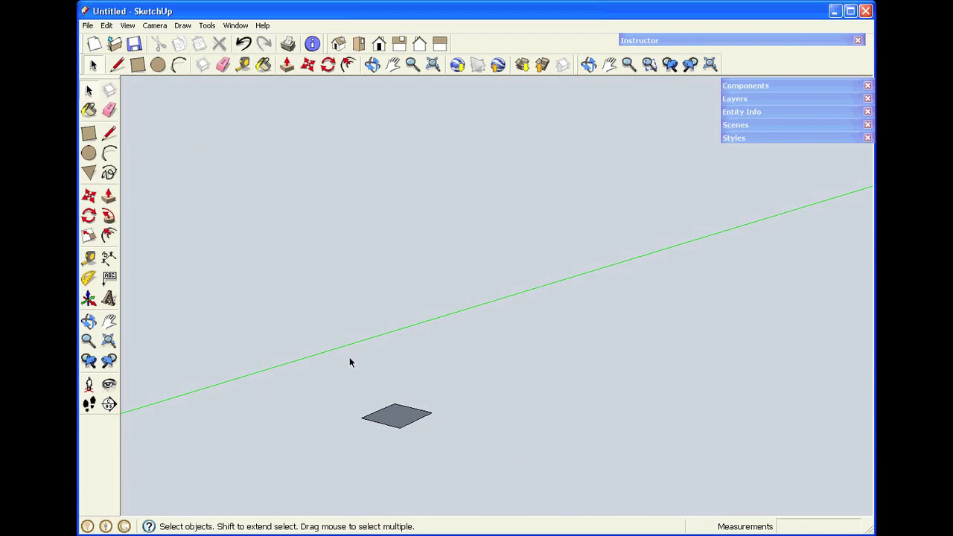
key("p")
left_click(399, 419)
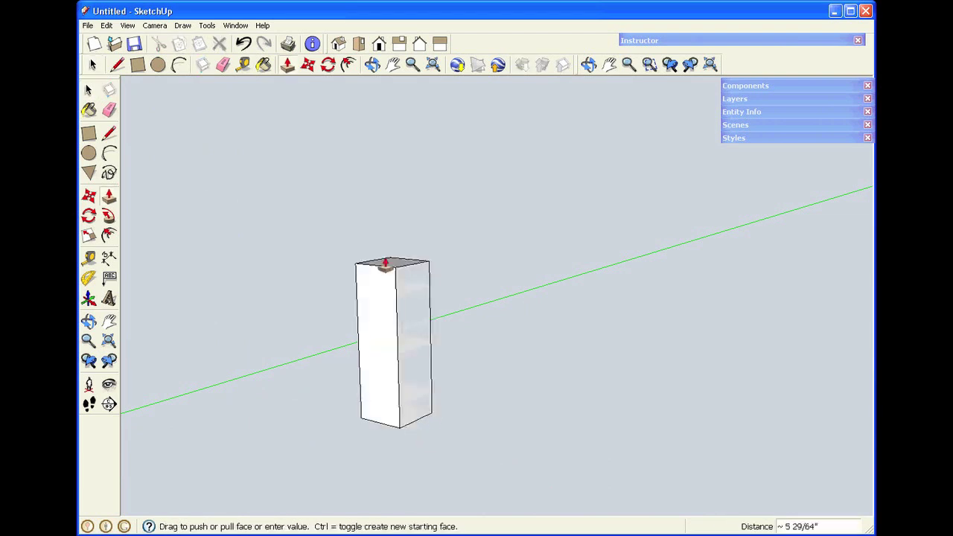
left_click(383, 195)
type("1")
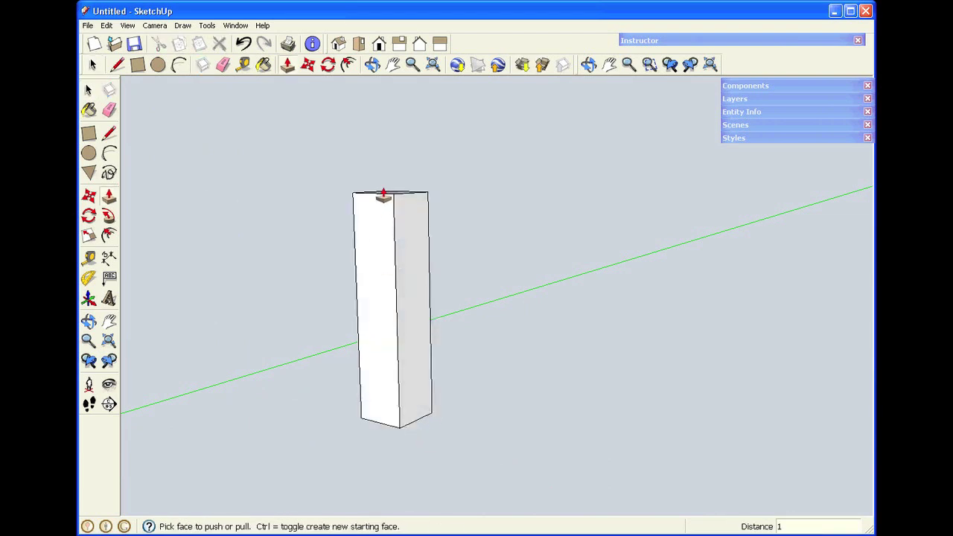
type("7.25")
key("Return")
key("space")
Select the whole leg and make it a component named Leg, replacing the selection with the component
scroll(454, 194, "down", 5)
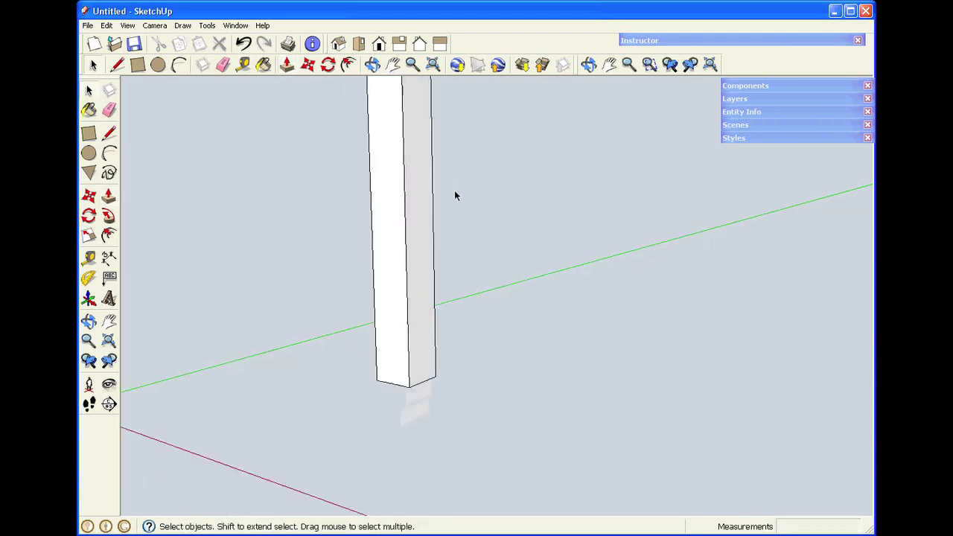
left_click(393, 64)
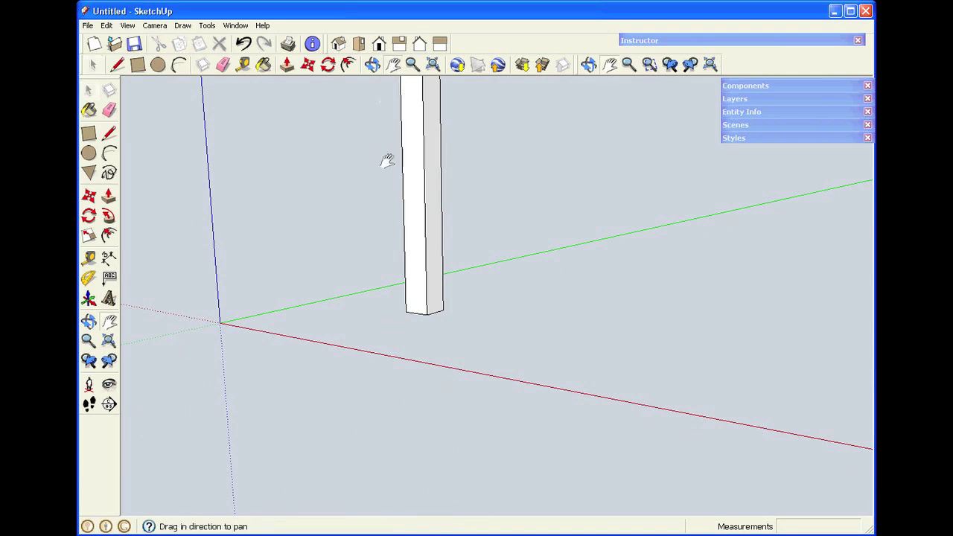
left_click_drag(389, 160, 375, 273)
middle_click_drag(323, 191, 350, 276)
key("space")
left_click_drag(318, 132, 500, 466)
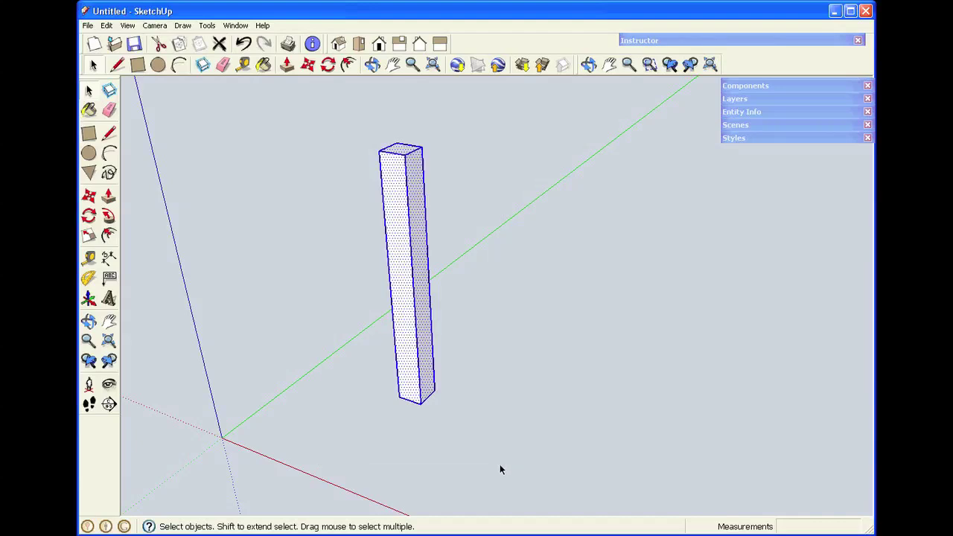
right_click(401, 264)
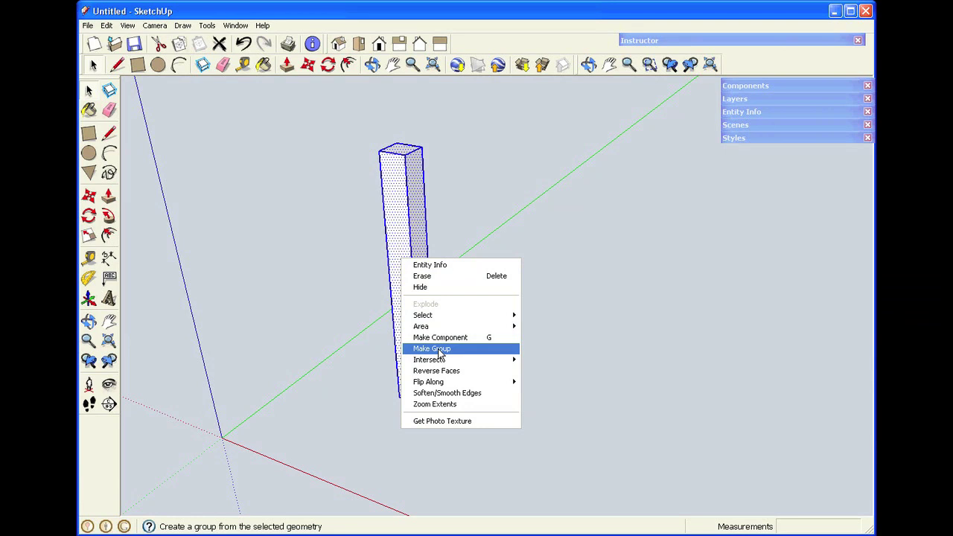
left_click(446, 339)
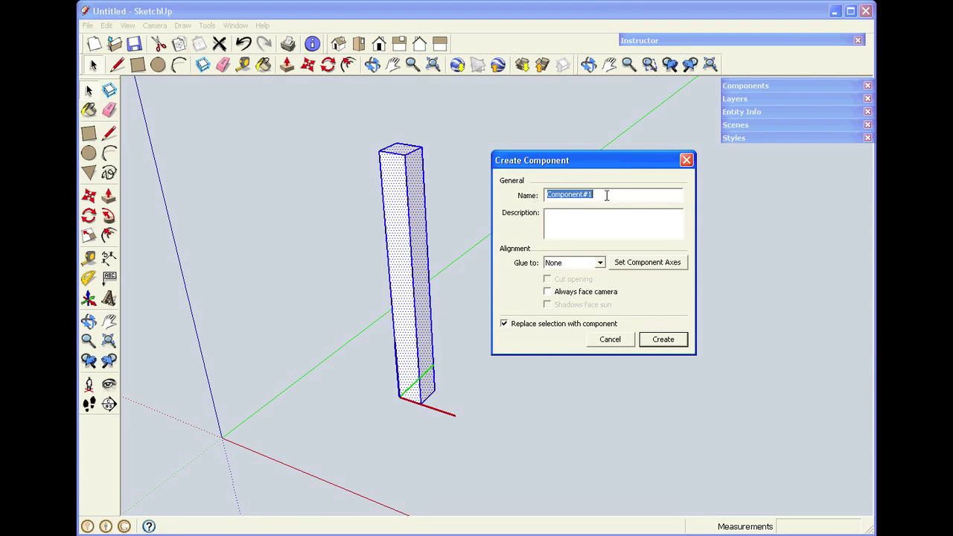
type("Leg")
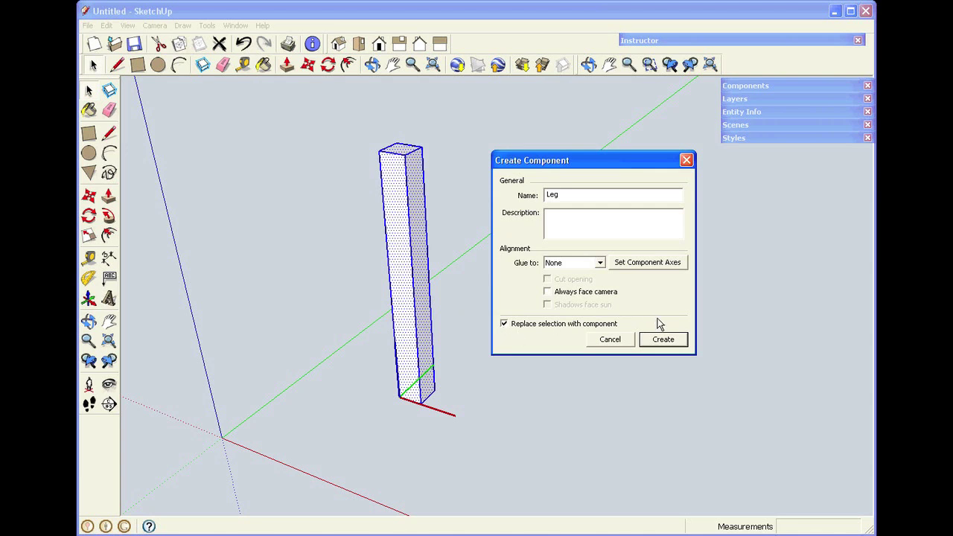
left_click(653, 340)
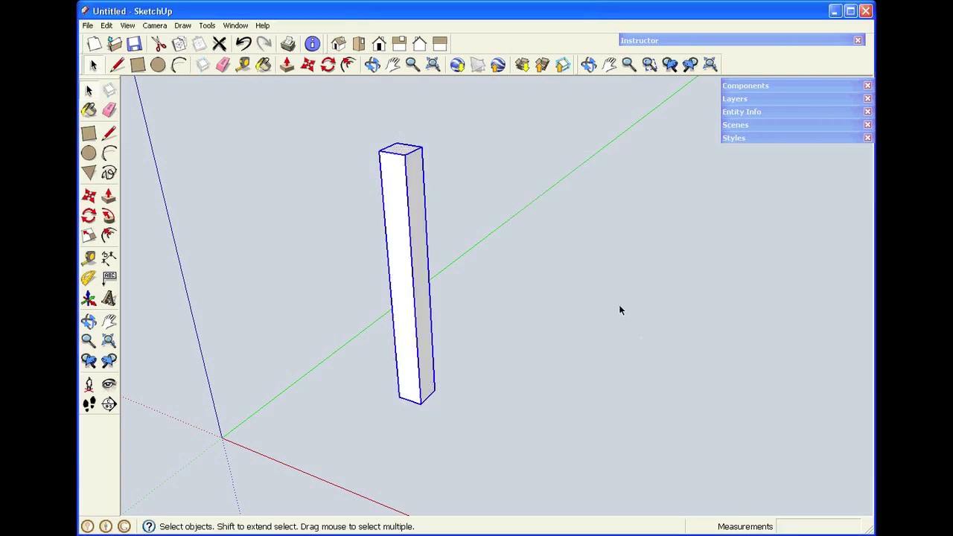
Move the leg component about 6 1/4" along the red axis from its lower front corner
left_click(456, 326)
left_click(433, 374)
key("m")
left_click(423, 403)
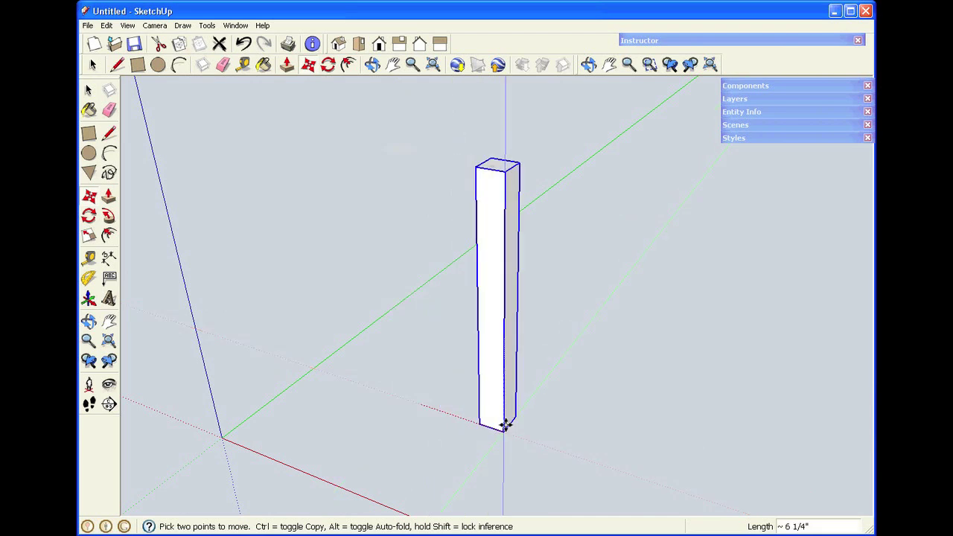
left_click(505, 424)
key("space")
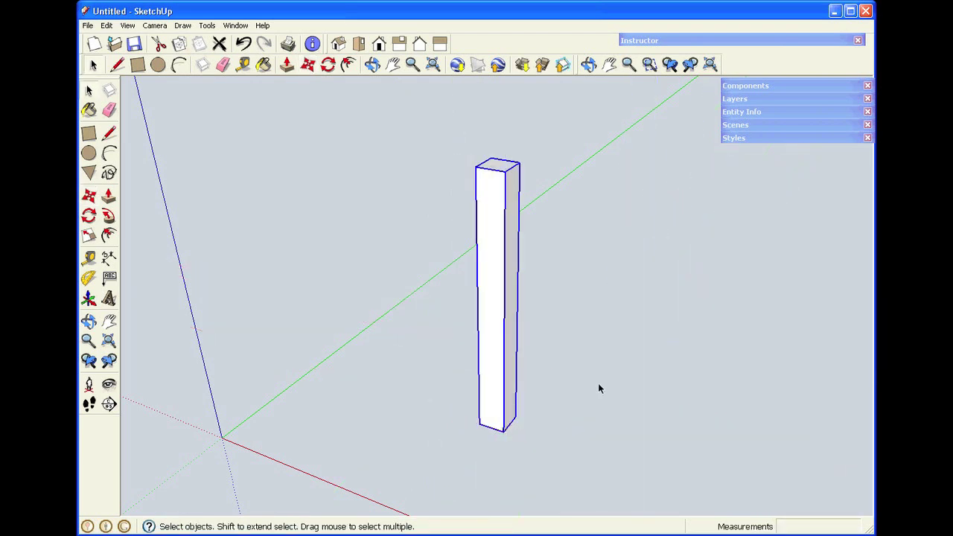
Examine the components in the model and the list of available component collections
left_click(598, 388)
left_click(768, 85)
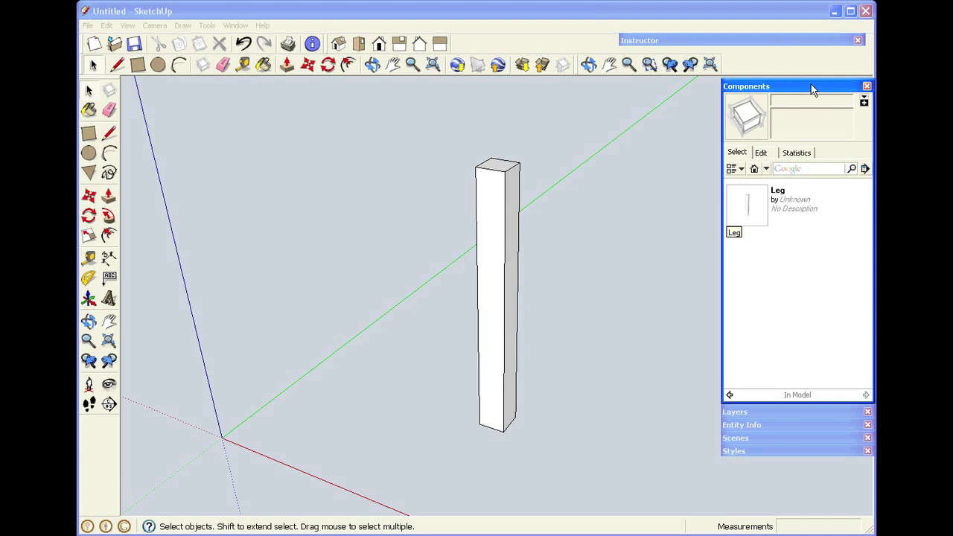
left_click(767, 170)
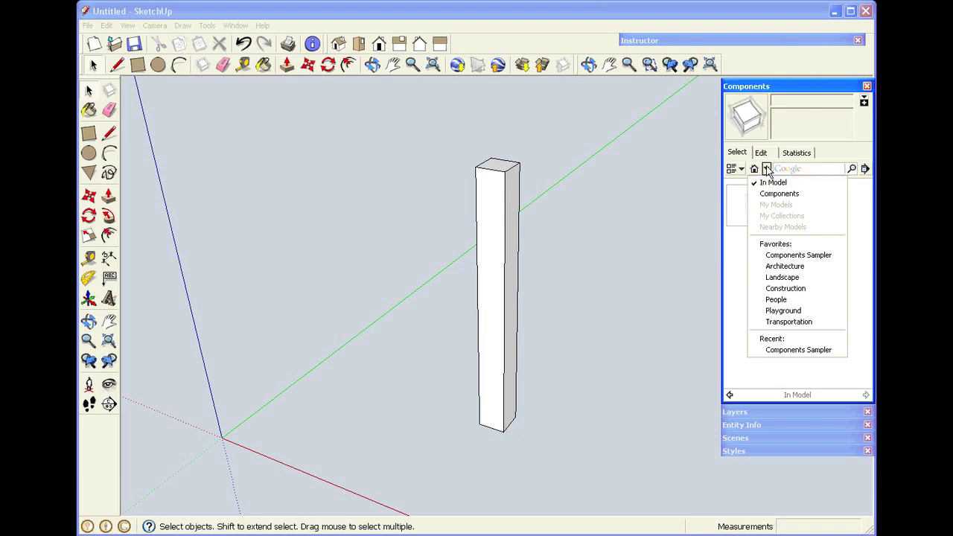
left_click(767, 170)
left_click(767, 170)
left_click(853, 248)
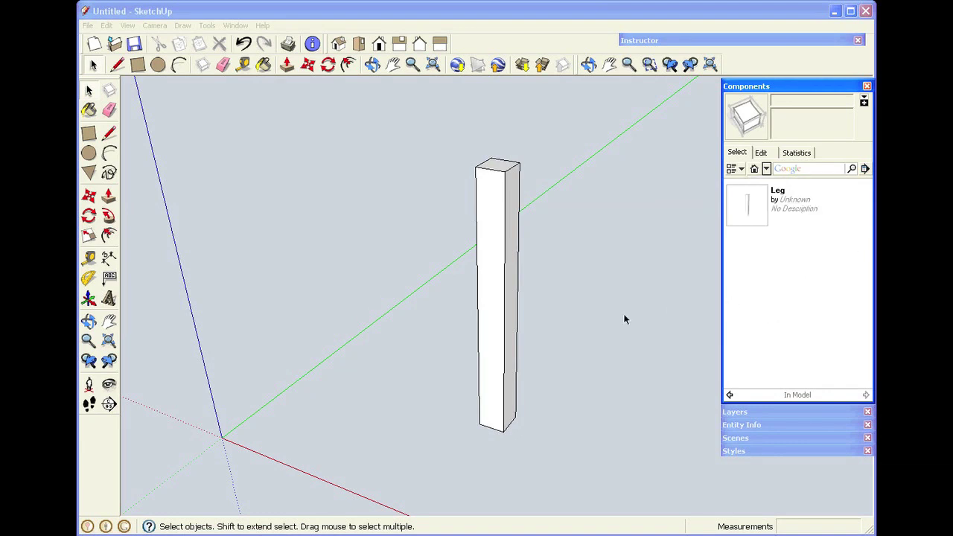
Place a second instance of the Leg component on the ground beside the first leg
left_click(751, 201)
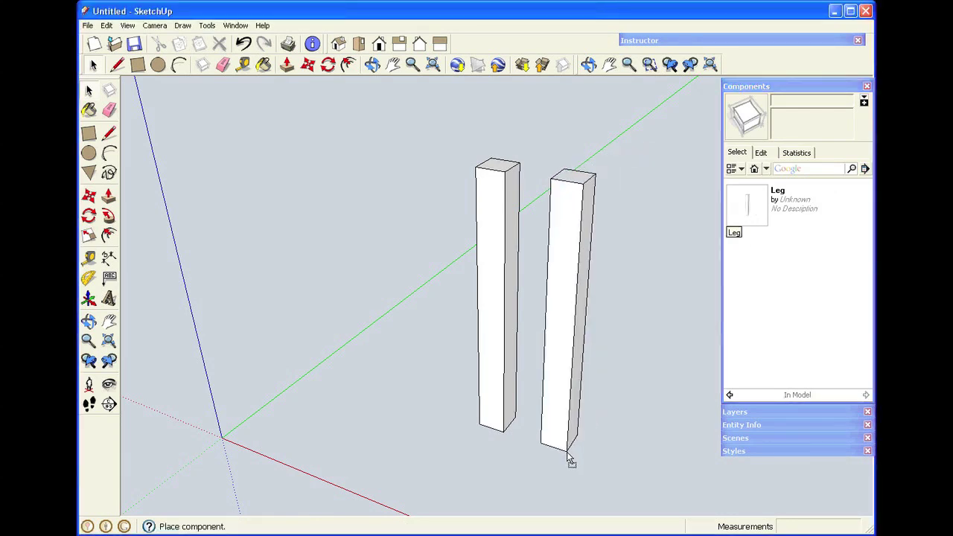
left_click(566, 451)
key("space")
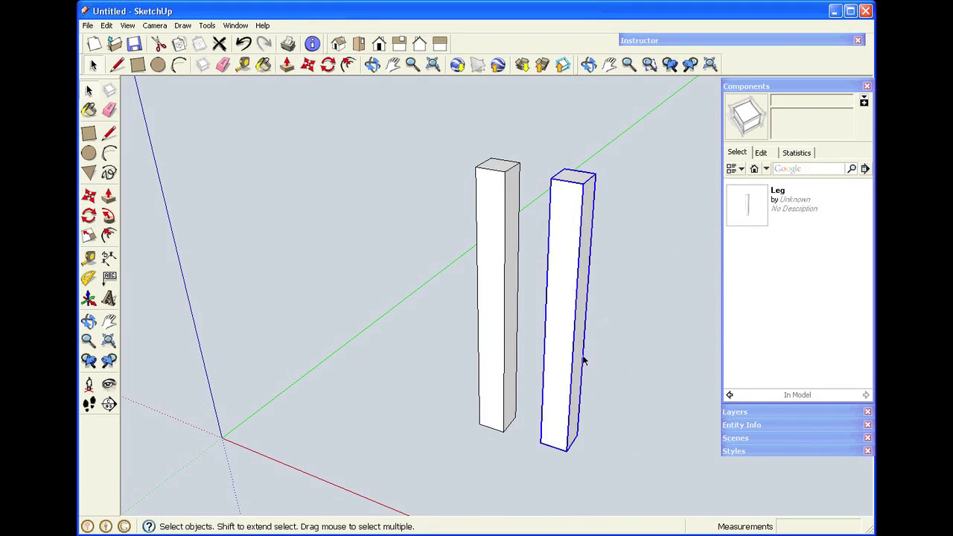
Open the second leg component for editing and push its top face down about 8 1/16"
right_click(565, 305)
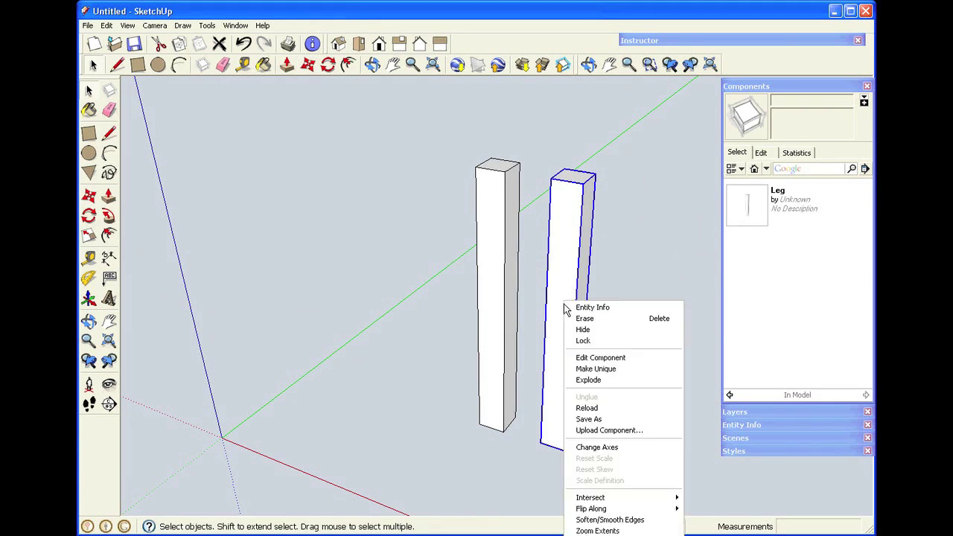
left_click(624, 364)
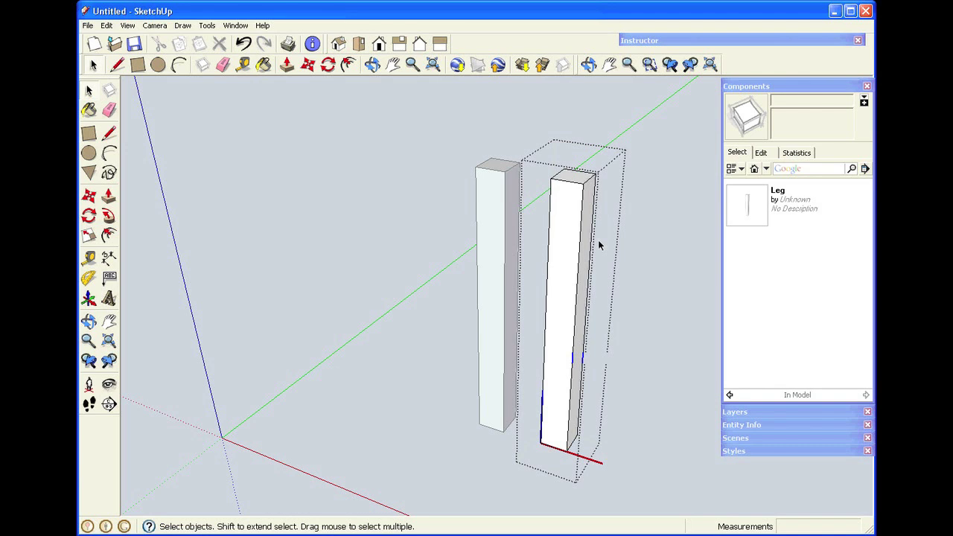
key("p")
left_click(580, 186)
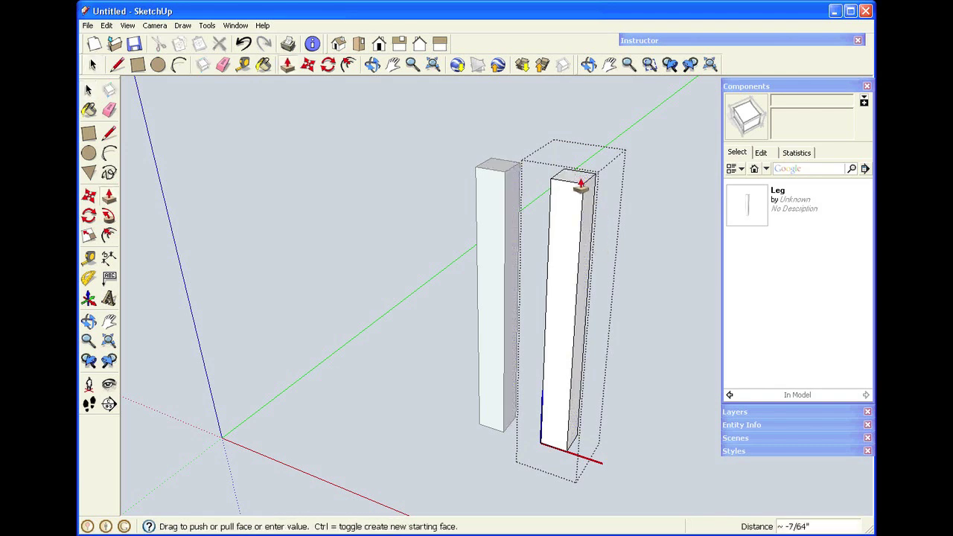
left_click(576, 309)
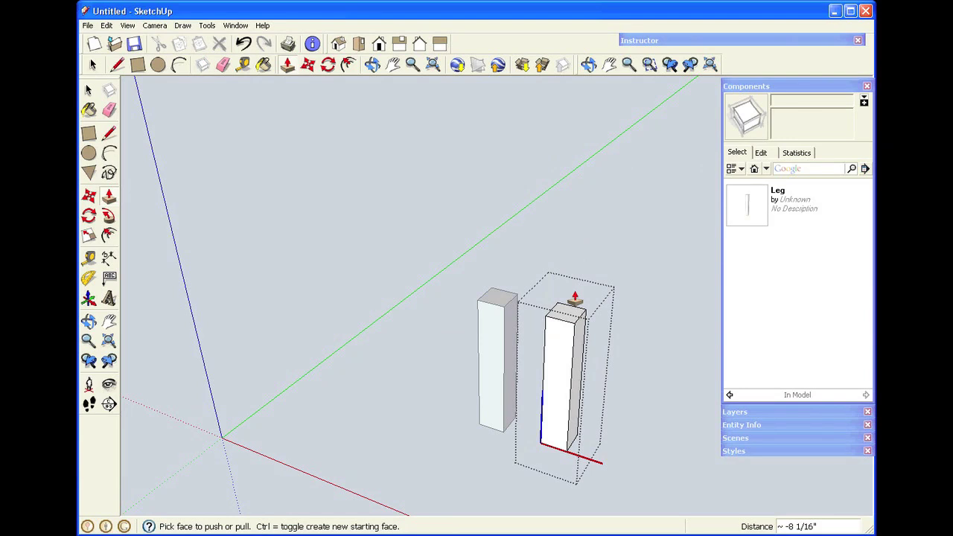
Undo the leg shortening, close the component and delete the second leg
key("ctrl+z")
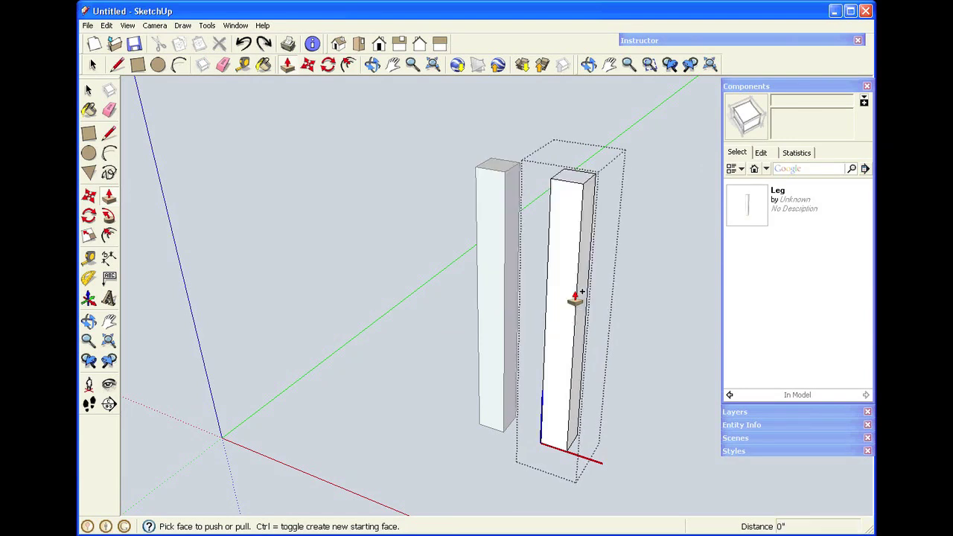
key("space")
left_click(592, 265)
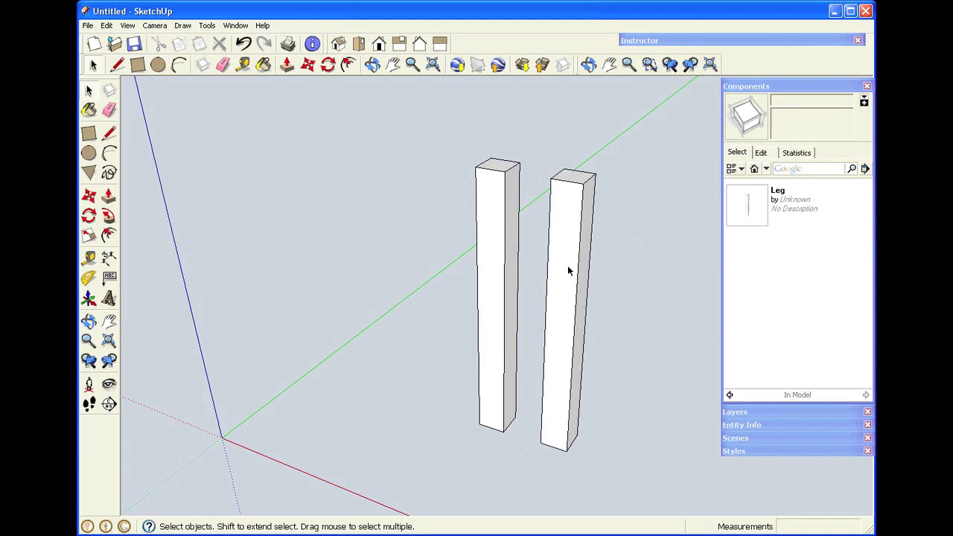
left_click(571, 272)
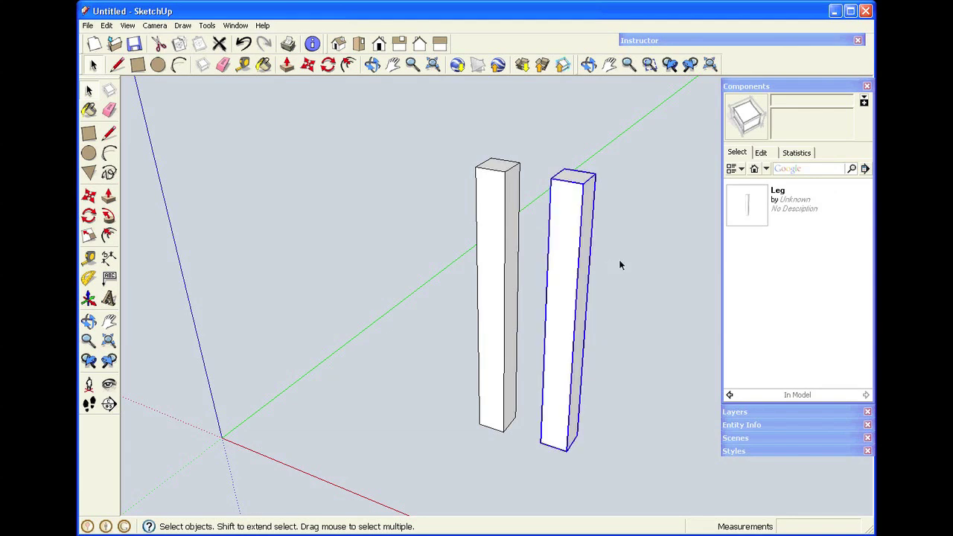
key("Delete")
Copy the leg 19.25" along the red axis with the Move tool to make the second front leg
middle_click_drag(622, 265, 511, 312)
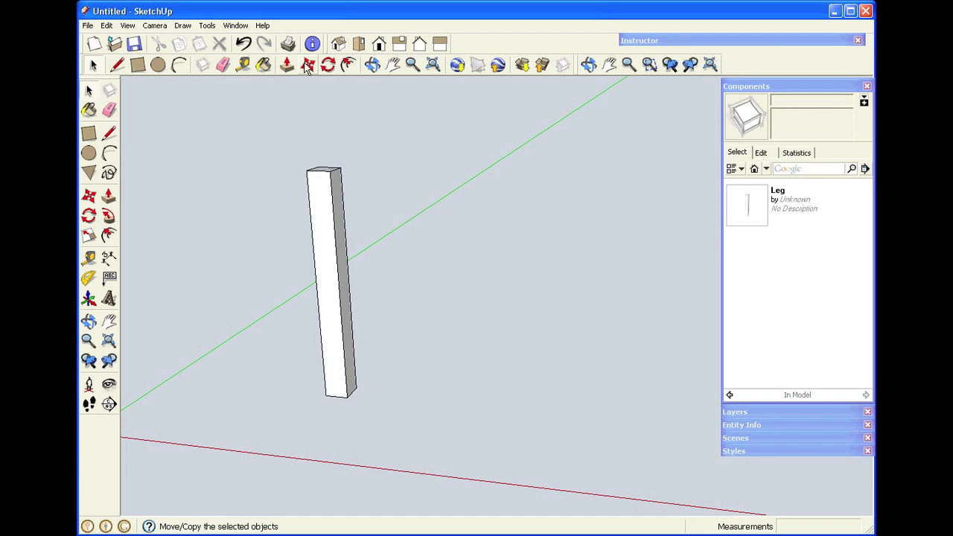
left_click(323, 191)
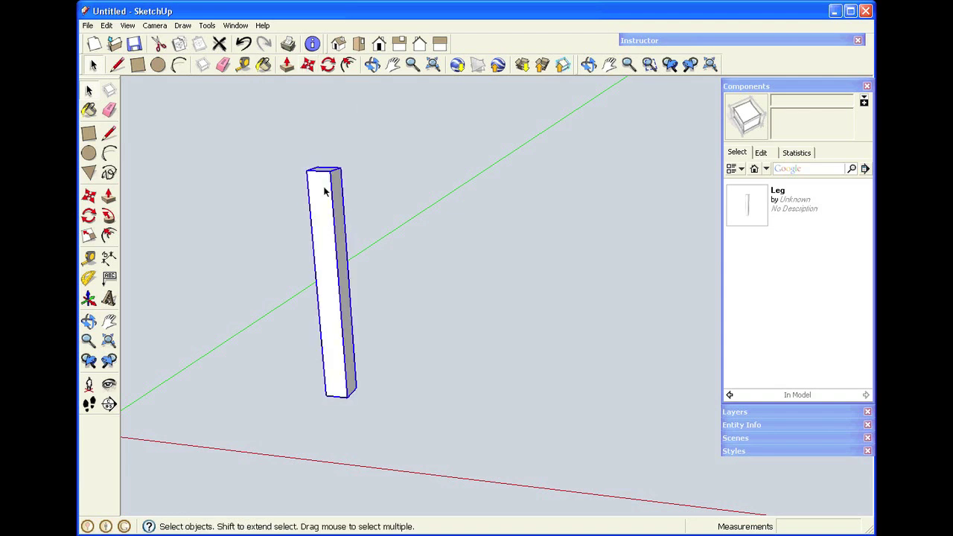
left_click(308, 66)
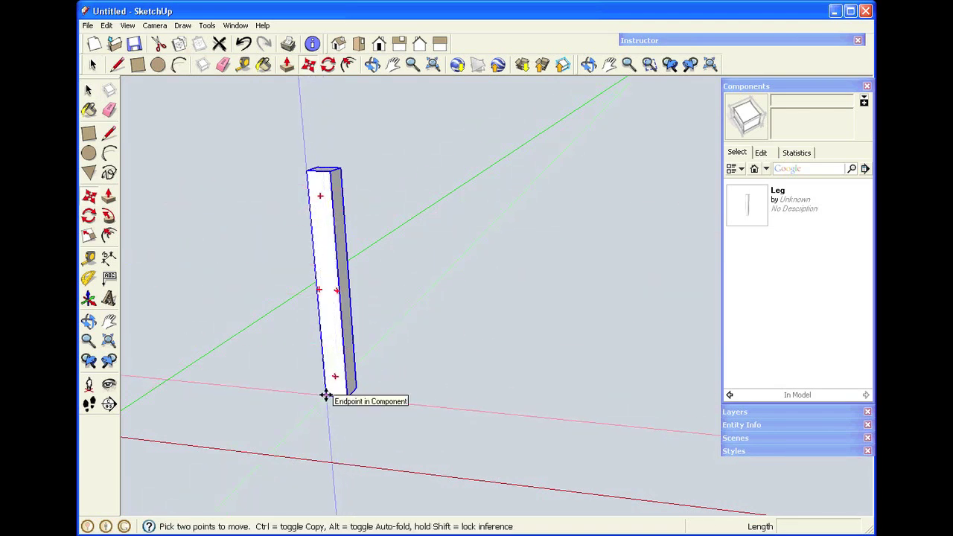
key("ctrl")
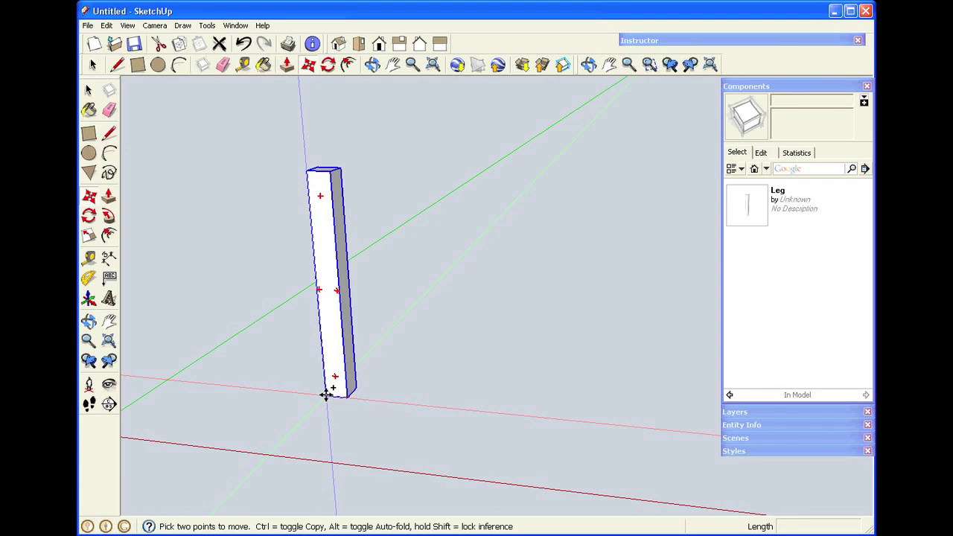
left_click(326, 395)
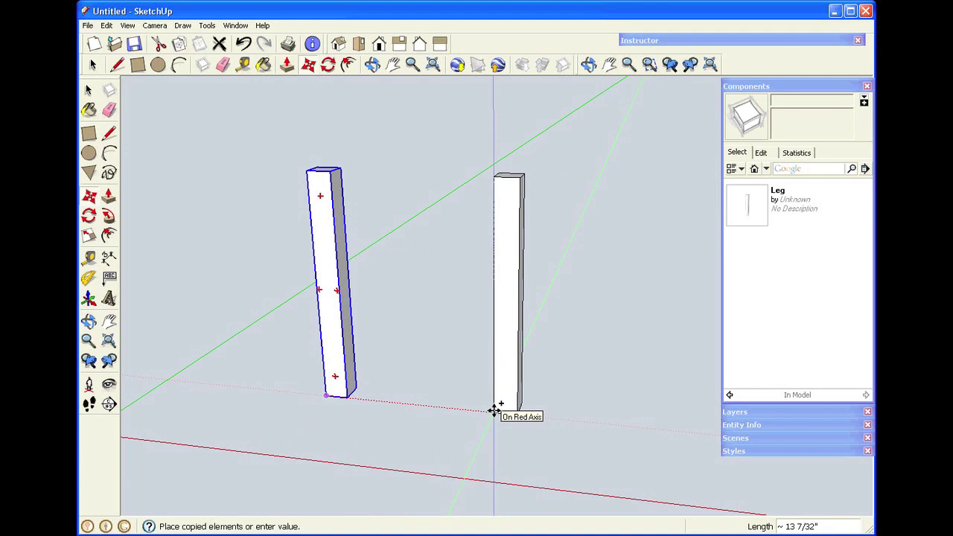
type("19.25")
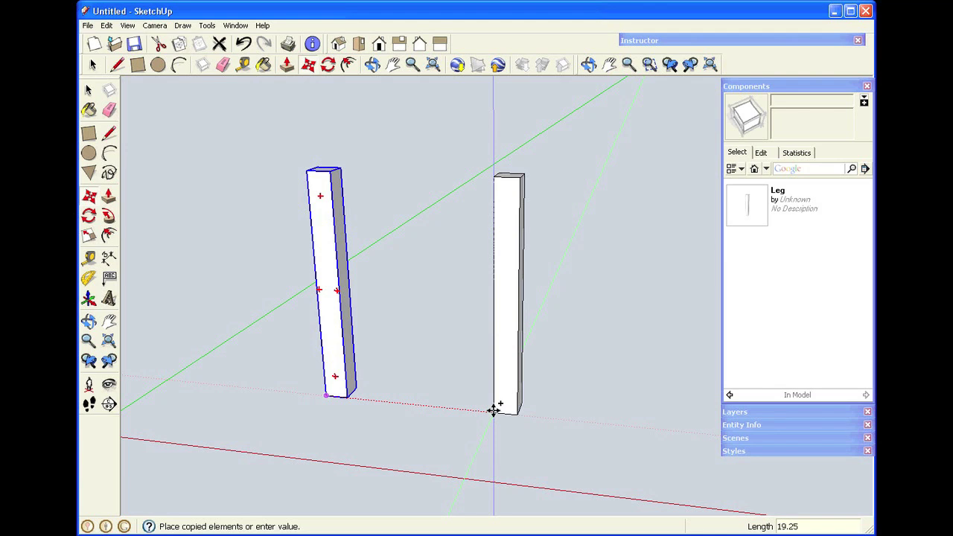
key("Return")
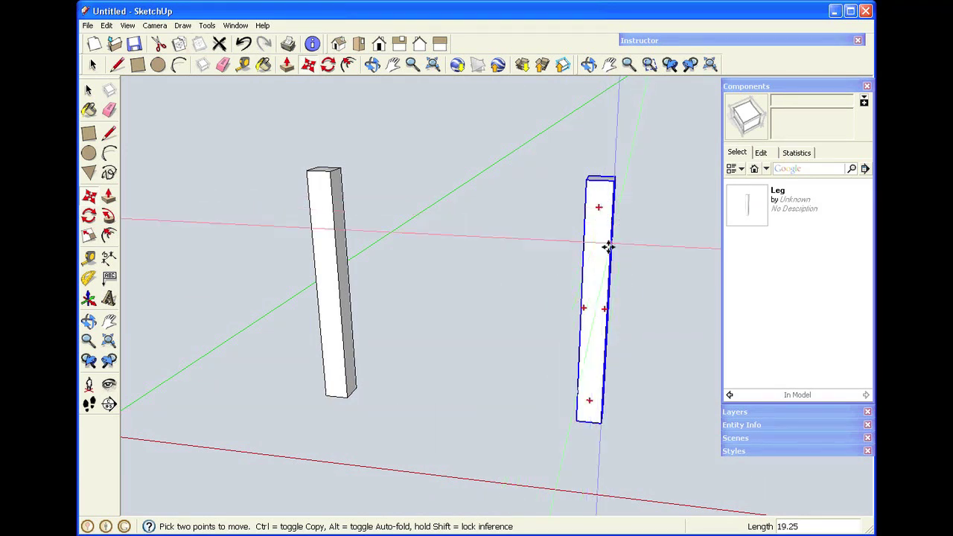
Flip the copied front leg along the component's red axis so it mirrors the first leg
right_click(601, 274)
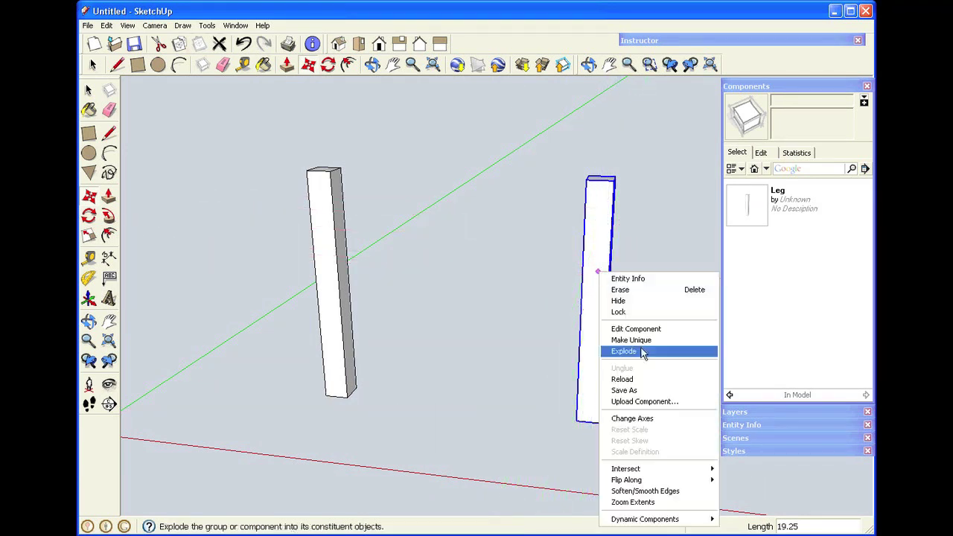
mouse_move(644, 482)
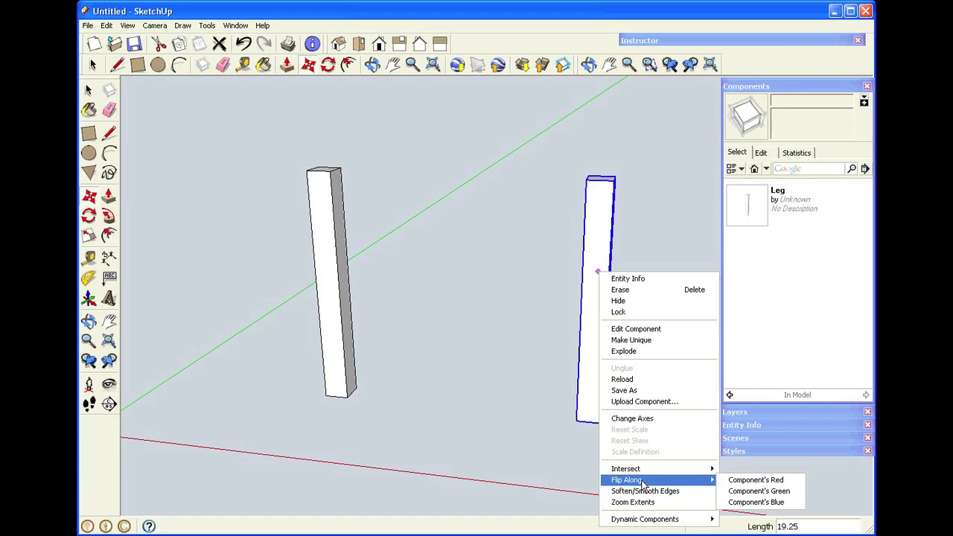
left_click(750, 483)
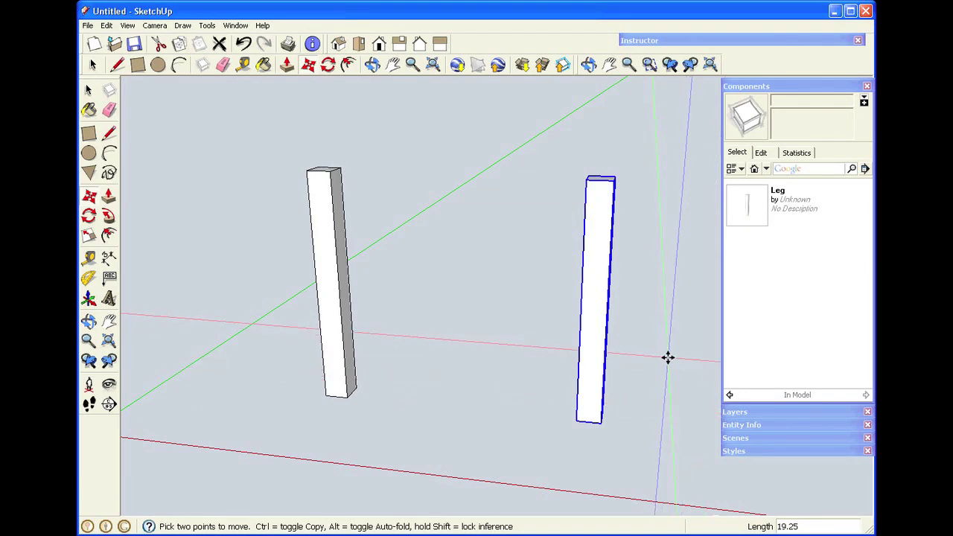
Select both front legs and copy them 32.25" back along the green axis
key("space")
left_click_drag(638, 136, 268, 270)
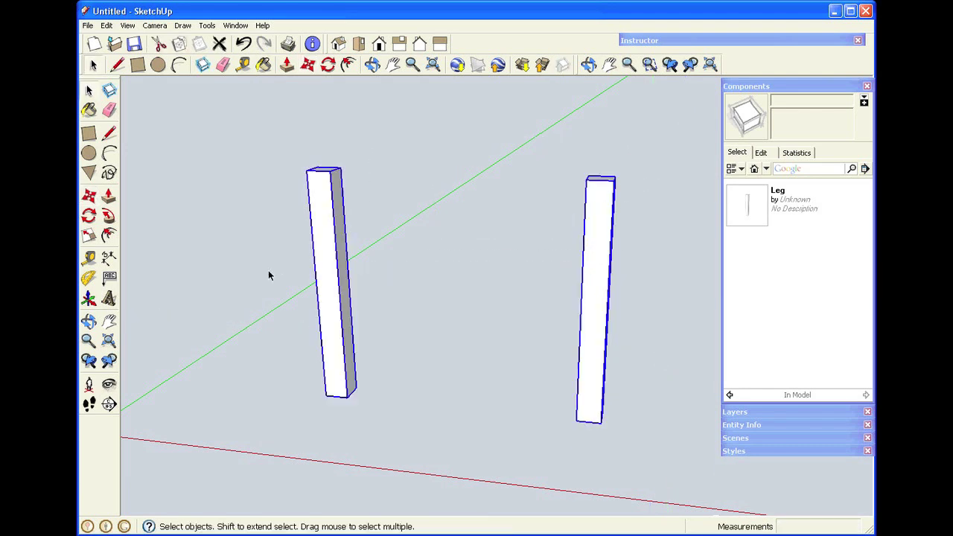
key("m")
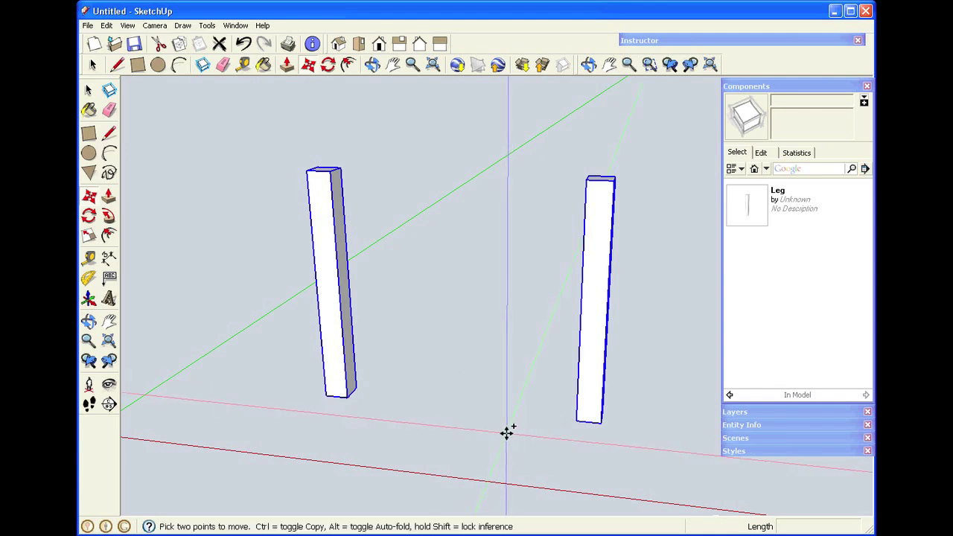
key("ctrl")
left_click(603, 421)
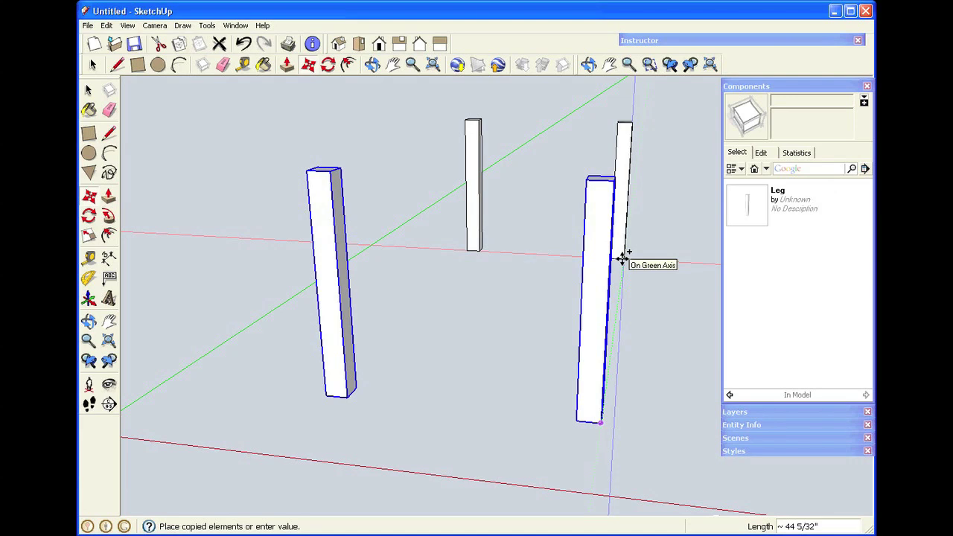
type("32.25")
key("Return")
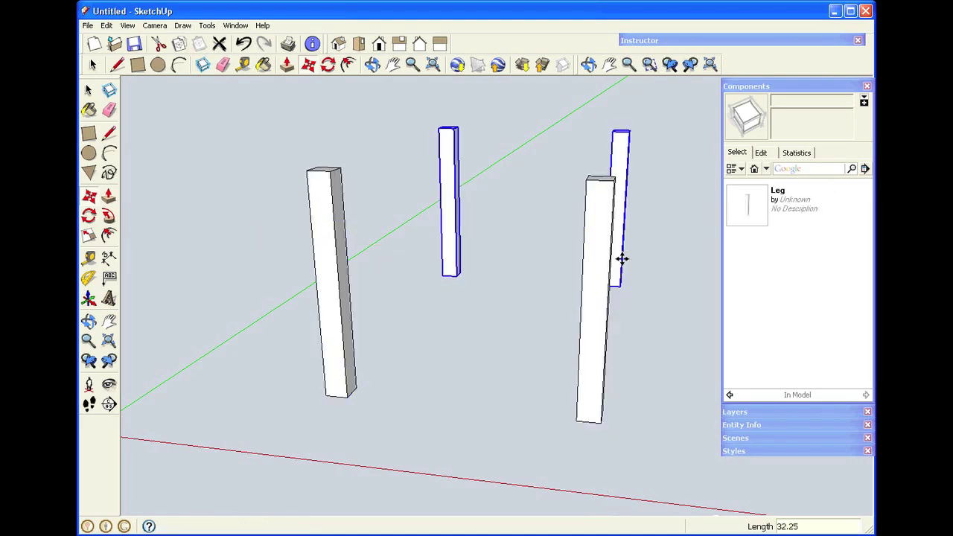
Flip the two copied back legs along the green direction and clear the selection
right_click(446, 231)
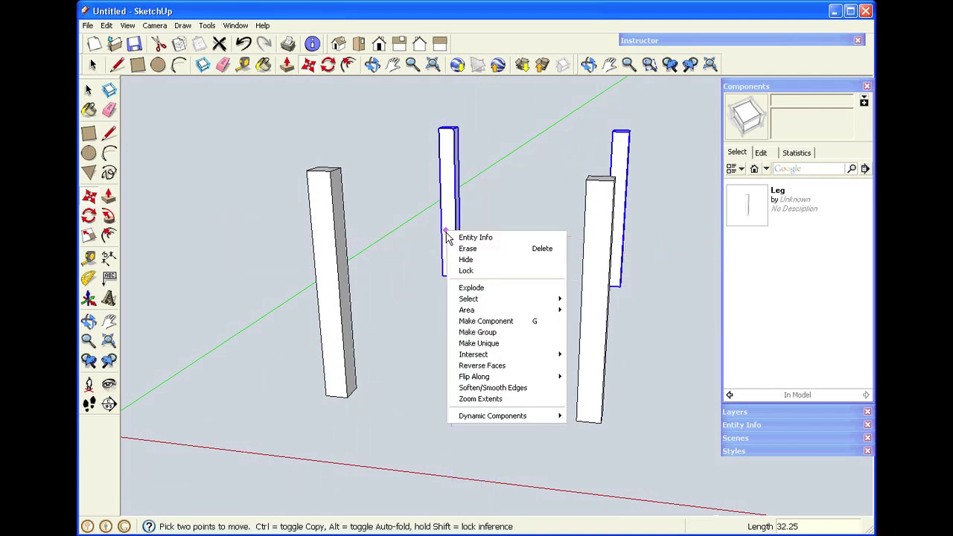
mouse_move(473, 381)
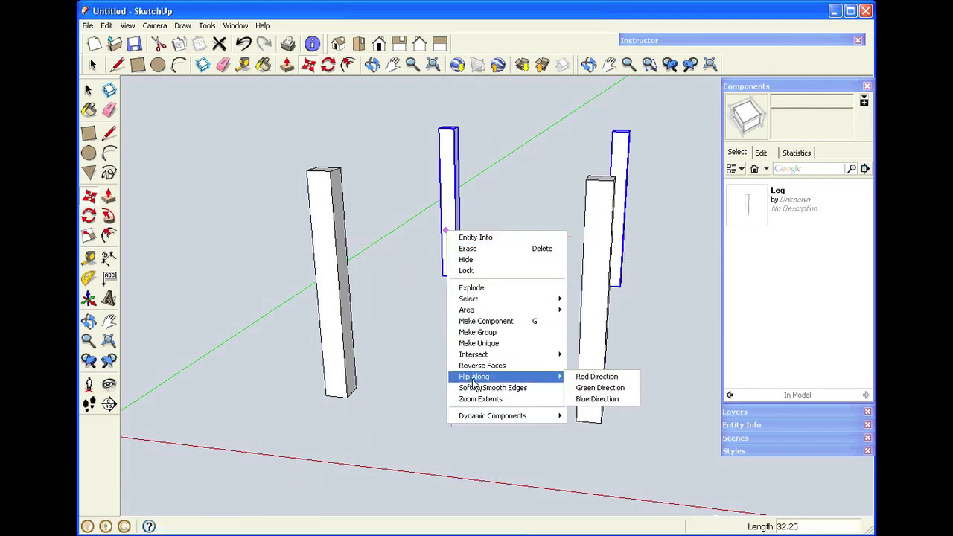
left_click(587, 387)
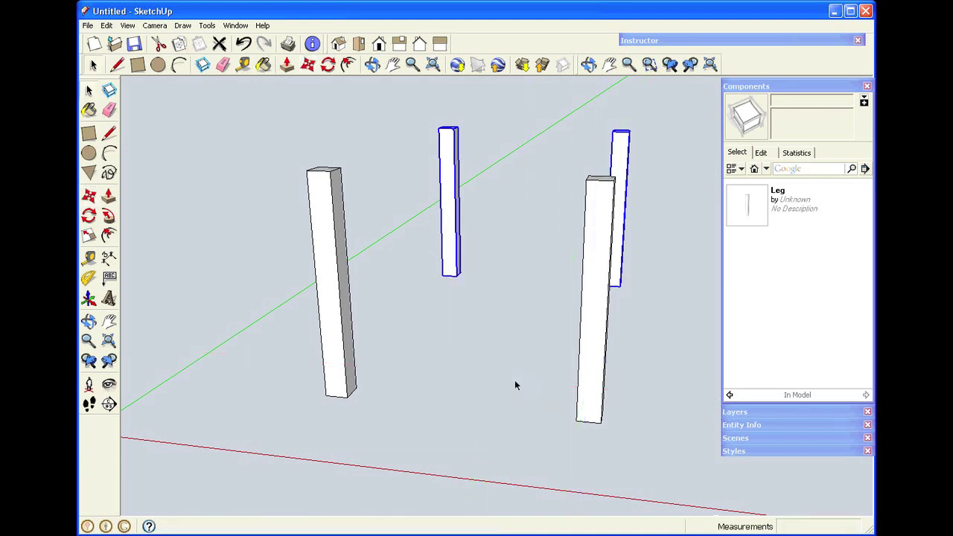
left_click(513, 367)
Open the front leg nearest the origin for component editing
left_click(372, 64)
left_click_drag(342, 461, 477, 347)
left_click_drag(400, 407, 437, 362)
scroll(437, 362, "up", 2)
scroll(436, 364, "down", 5)
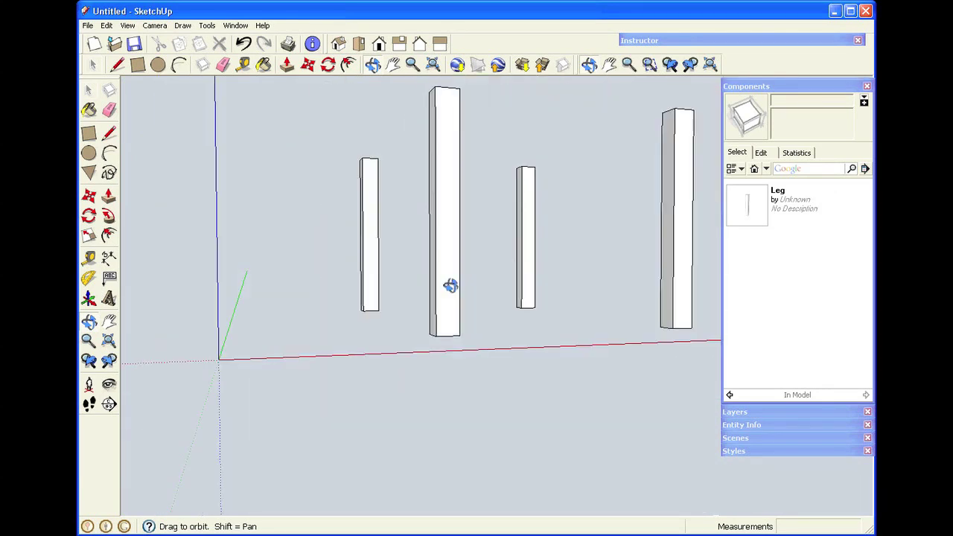
scroll(449, 216, "down", 1)
mouse_move(449, 214)
left_mouse_down()
mouse_move(440, 199)
mouse_move(449, 273)
mouse_move(440, 215)
left_mouse_up()
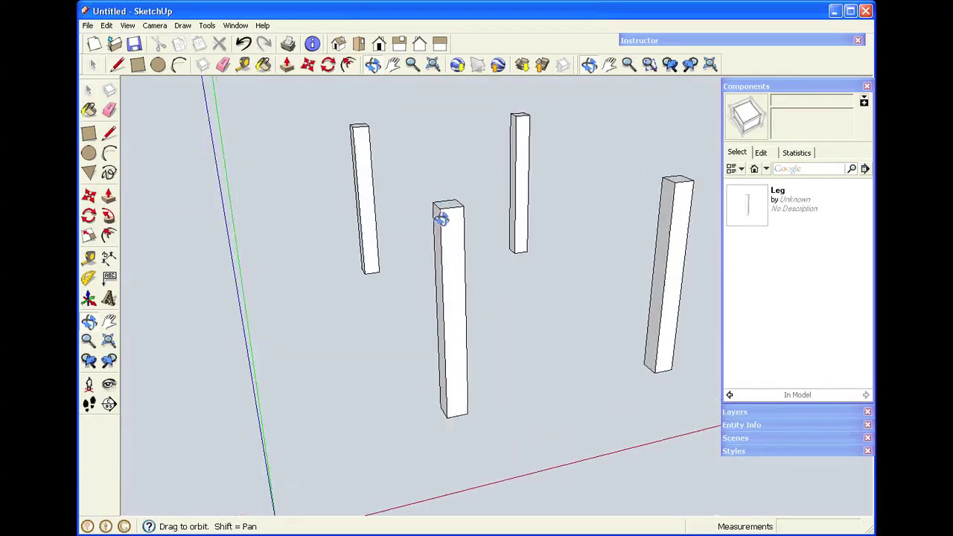
scroll(462, 259, "up", 3)
key("space")
left_click(456, 252)
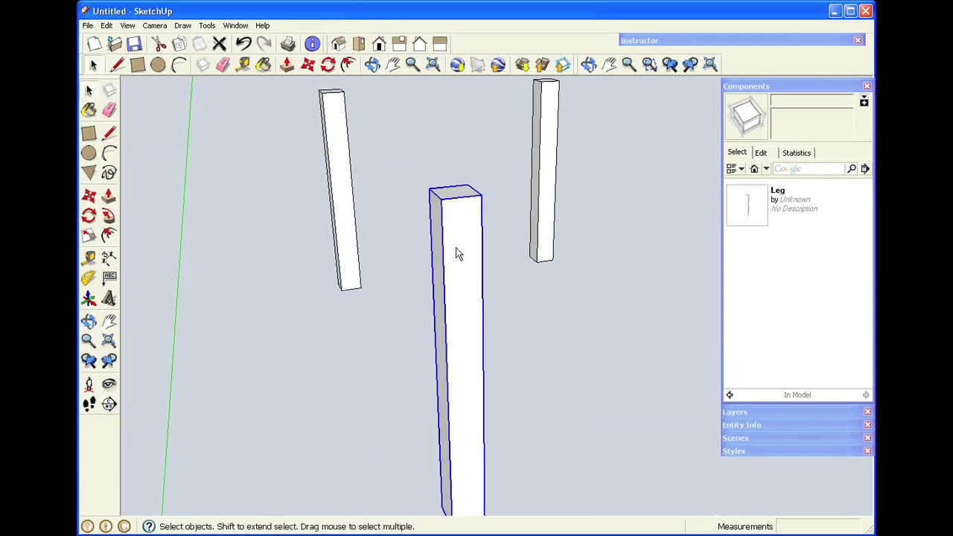
right_click(458, 253)
left_click(472, 305)
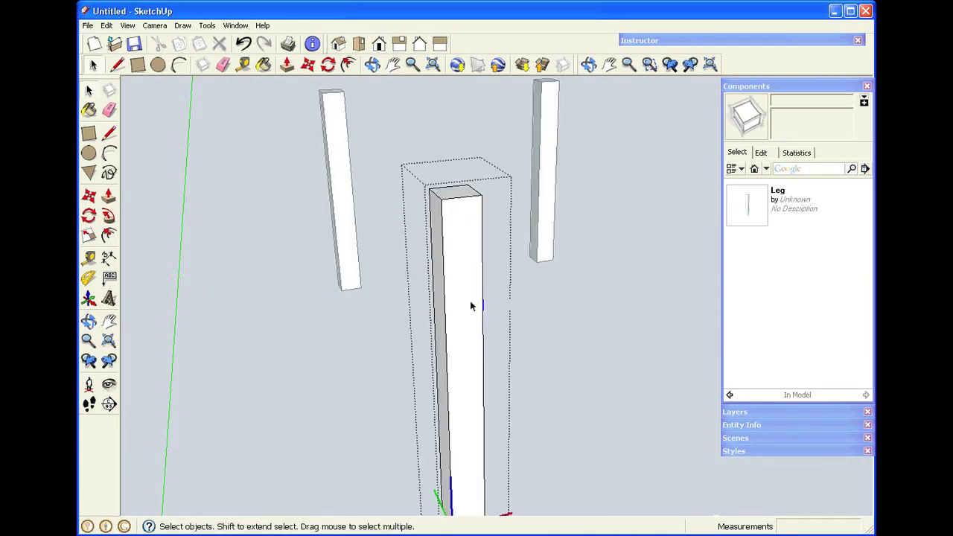
Add a guide line on the leg's front face 4" below its top edge with the Tape Measure
left_click(244, 66)
left_click(461, 198)
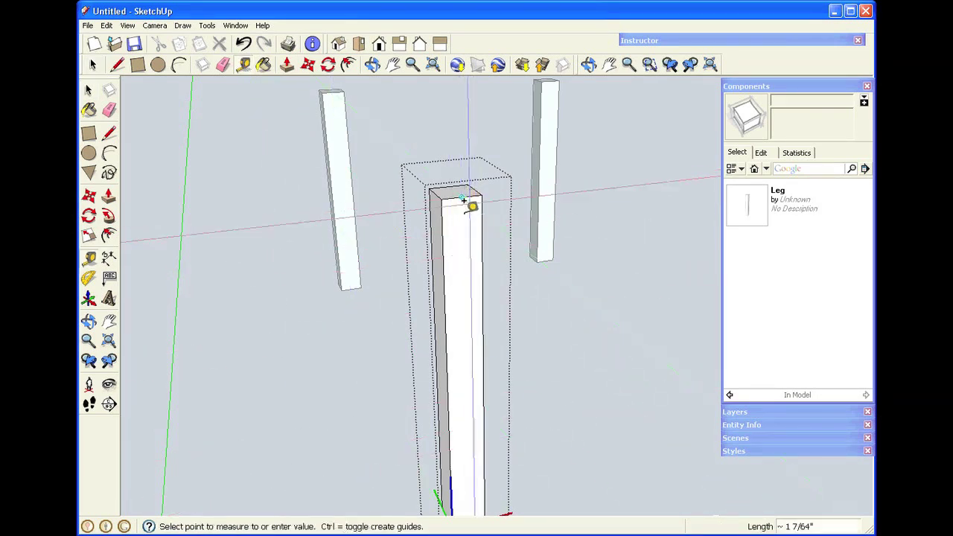
left_click(462, 290)
type("4")
key("Return")
key("space")
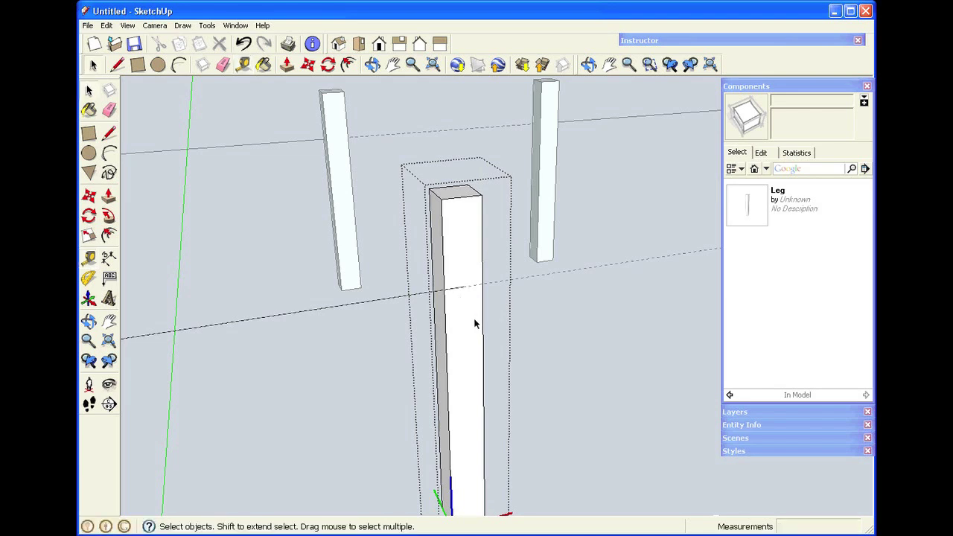
Draw lines across the leg's front face and adjoining outer side face at the height of the 4" guide
key("l")
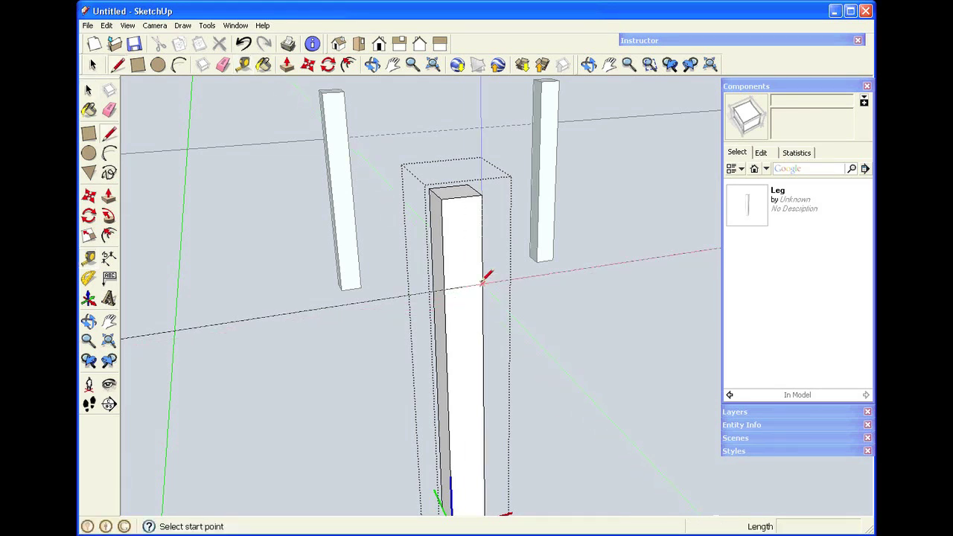
left_click(482, 284)
left_click(445, 289)
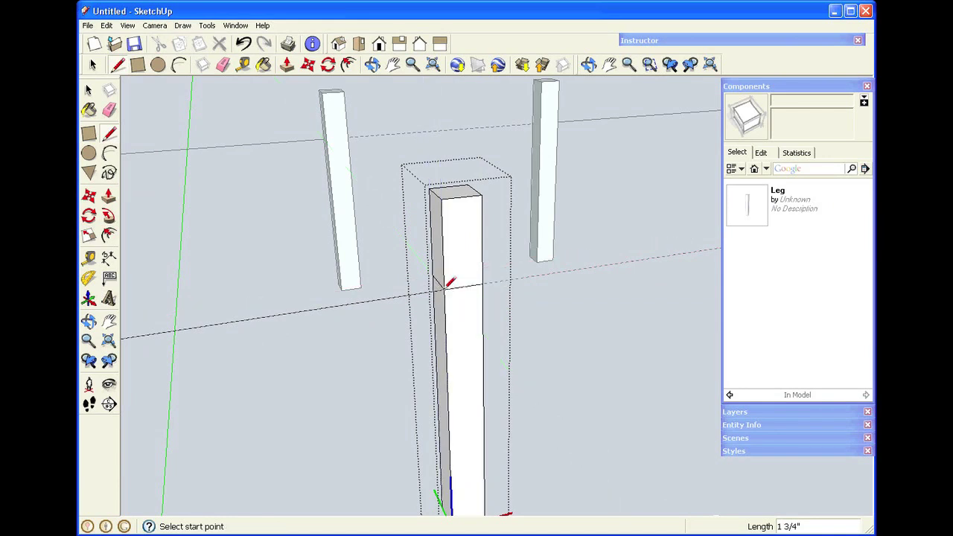
key("space")
Taper the leg's front face by moving its bottom front edge 0.5" inward along the green axis
scroll(464, 319, "down", 4)
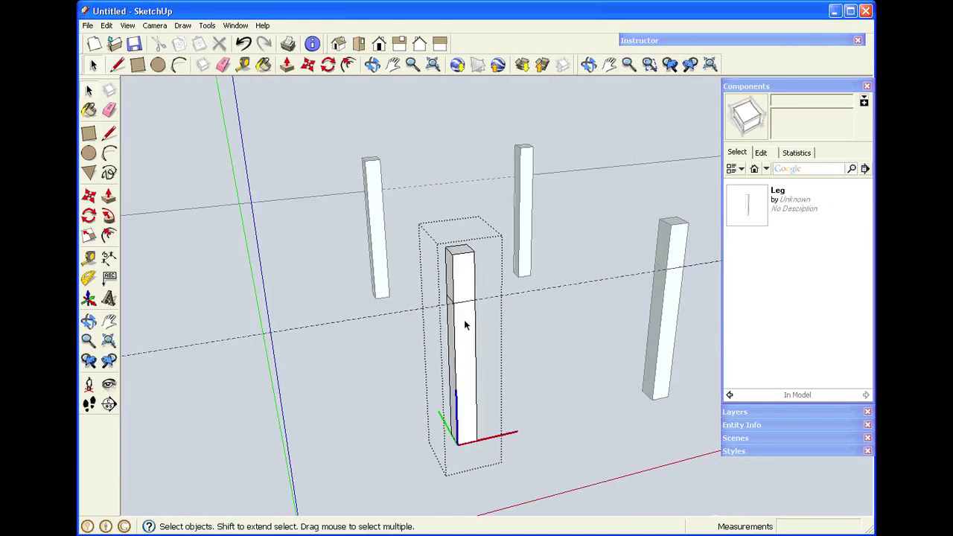
scroll(462, 479, "up", 5)
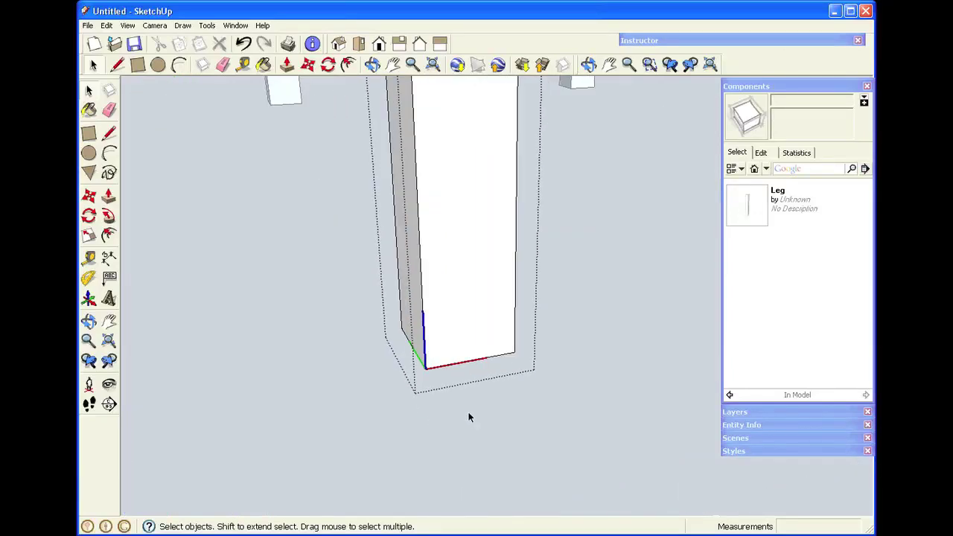
left_click(373, 64)
left_click_drag(416, 362, 437, 134)
key("space")
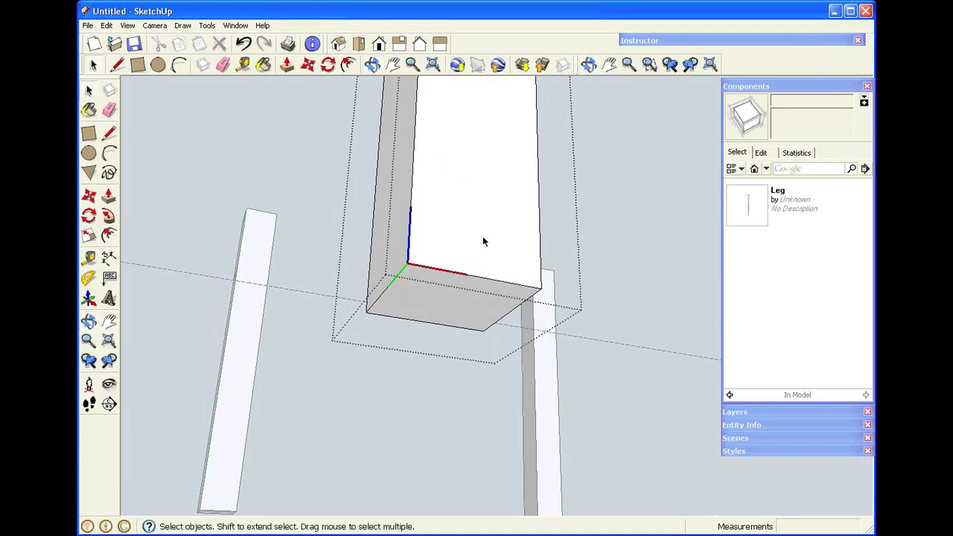
left_click(479, 278)
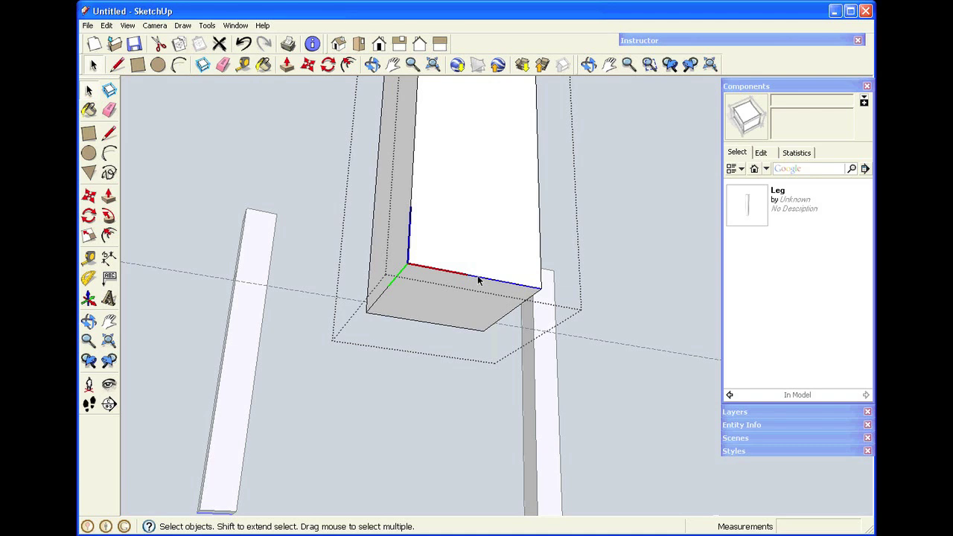
key("m")
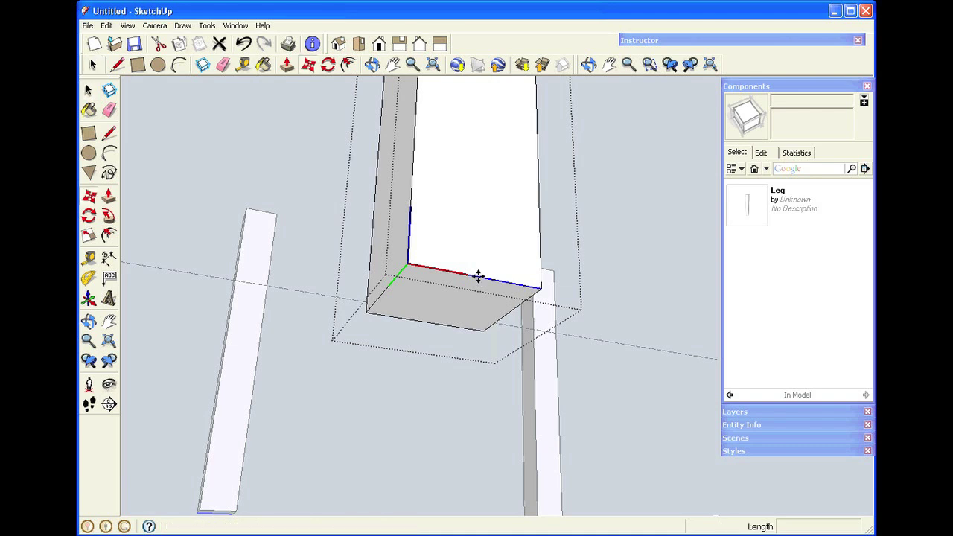
left_click(478, 278)
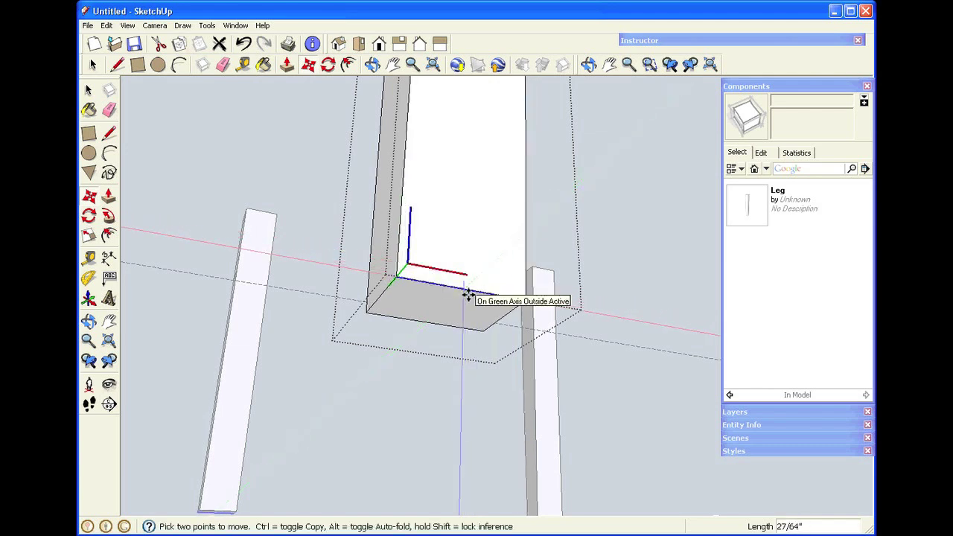
type(".5")
key("Return")
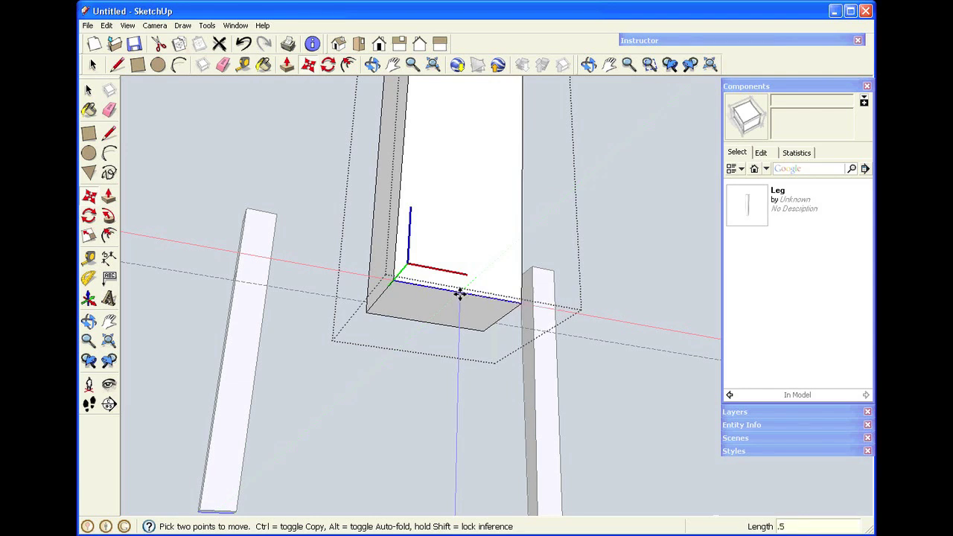
key("space")
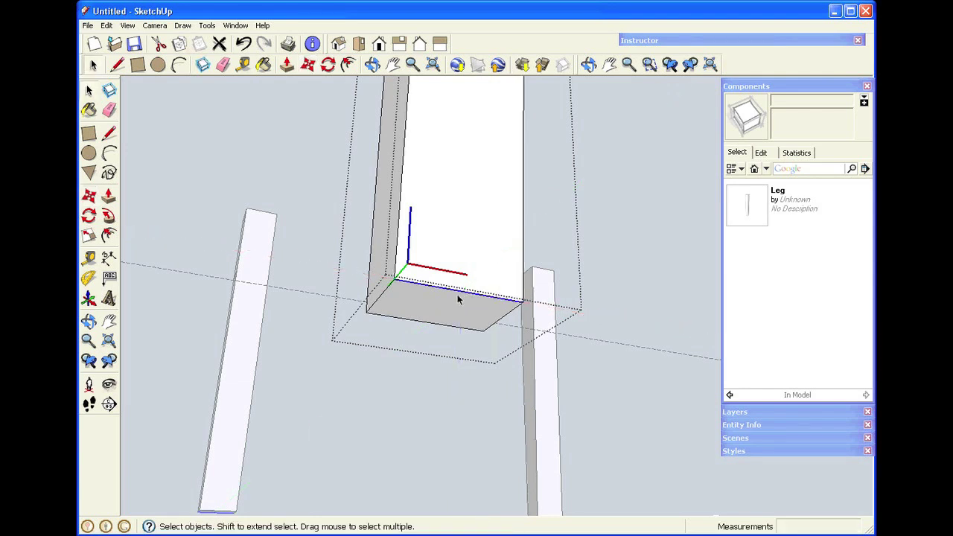
Taper the leg's outer side face by moving its bottom side edge 0.5" inward along the red axis
left_click(384, 294)
key("m")
left_click(385, 290)
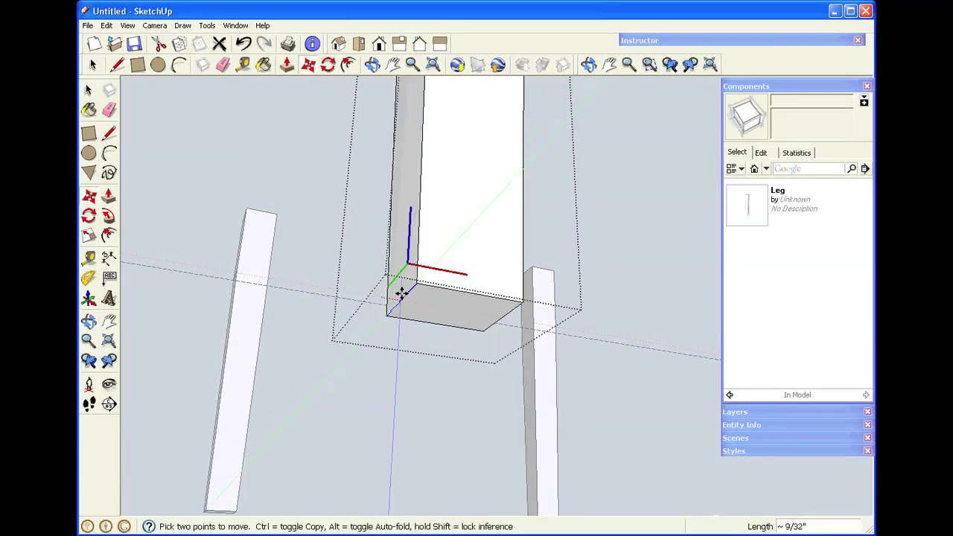
type(".5")
key("Return")
key("space")
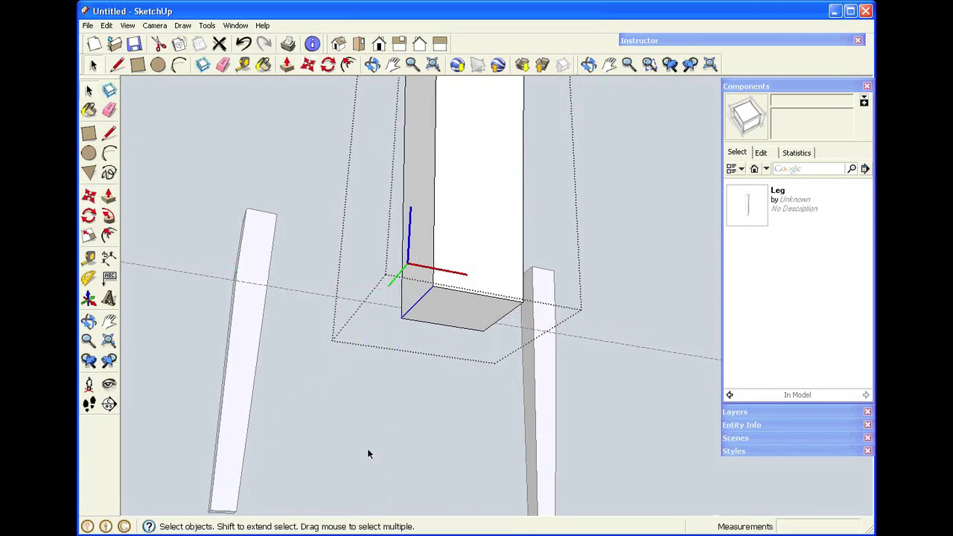
Finish editing the Leg component and examine the taper on all four leg copies
scroll(543, 465, "down", 4)
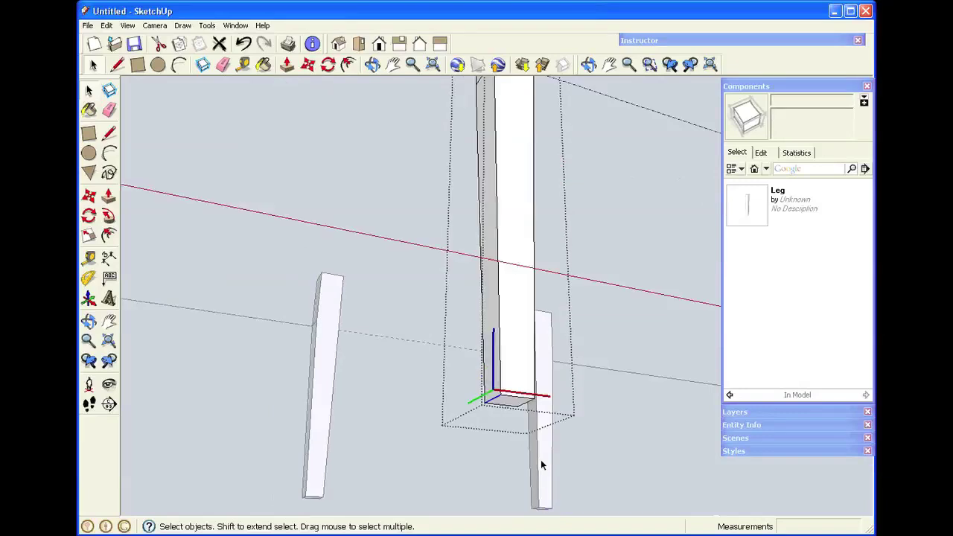
left_click(615, 442)
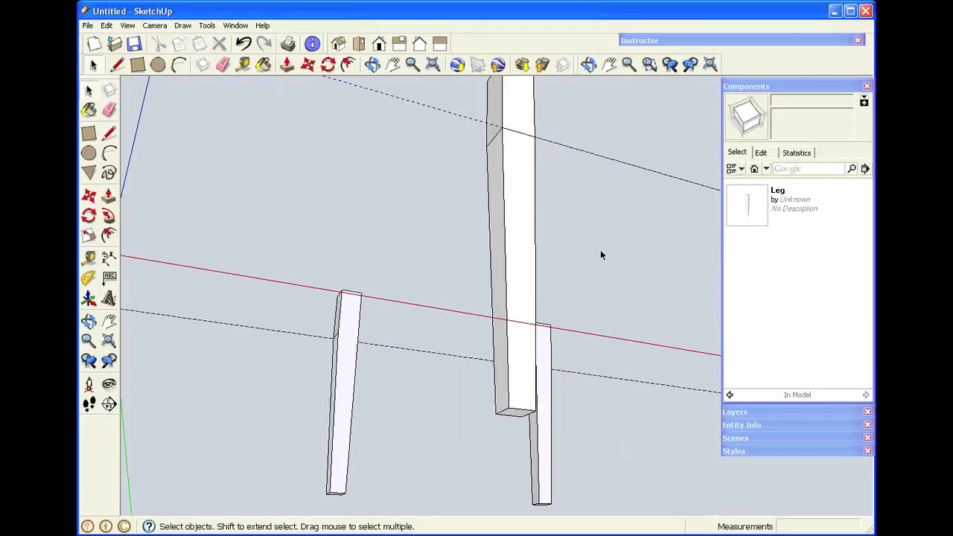
left_click(372, 64)
left_click_drag(489, 223, 511, 350)
left_click_drag(353, 305, 655, 291)
key("space")
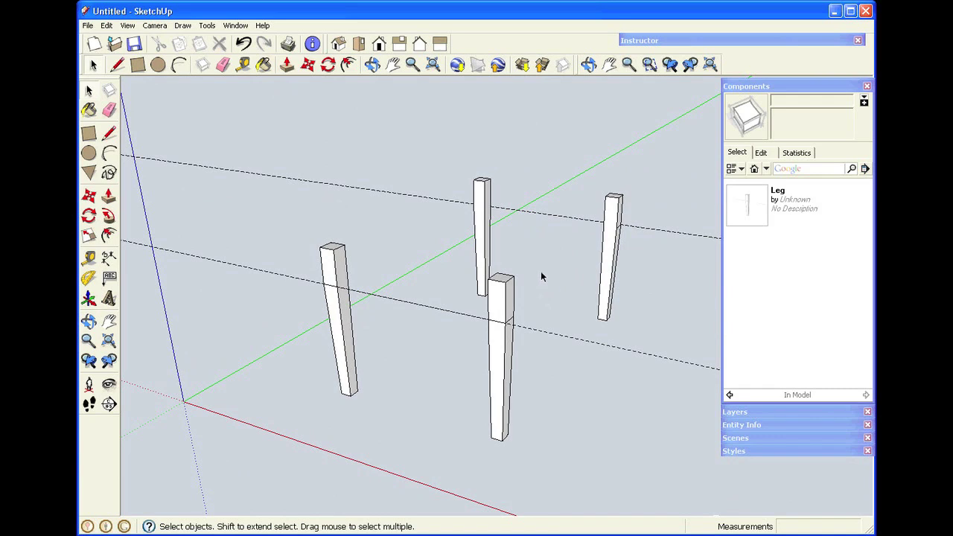
Edit the front Leg component to delete its 4" guide line, and close the component again
left_click(541, 333)
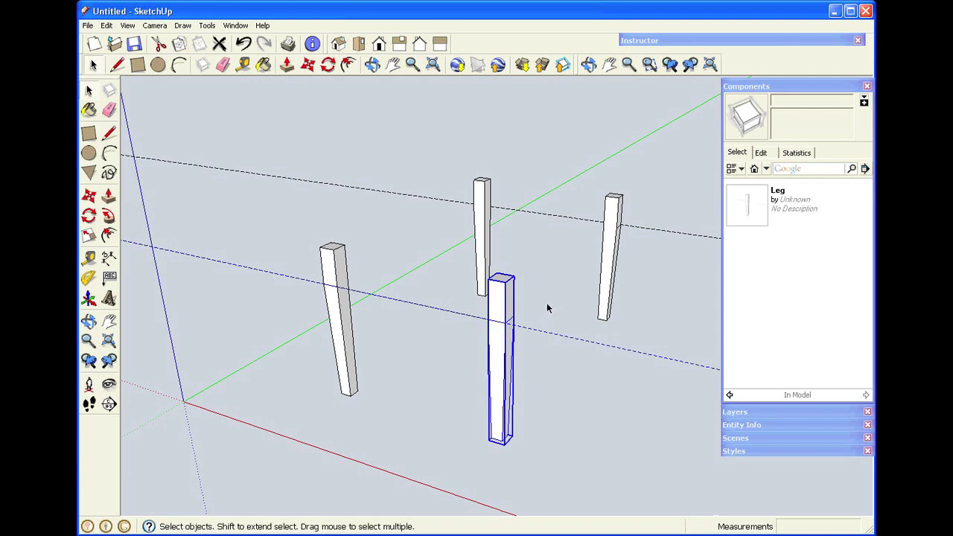
right_click(503, 311)
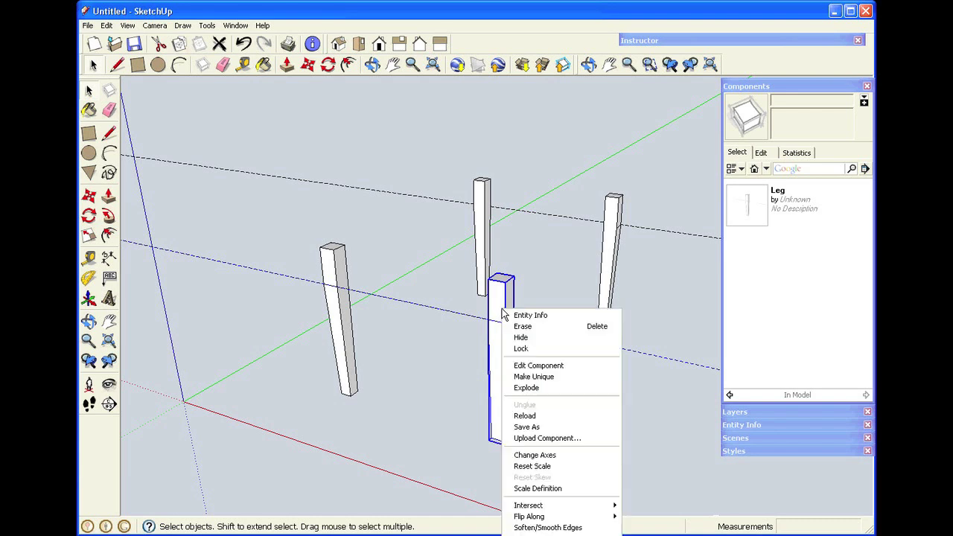
left_click(530, 366)
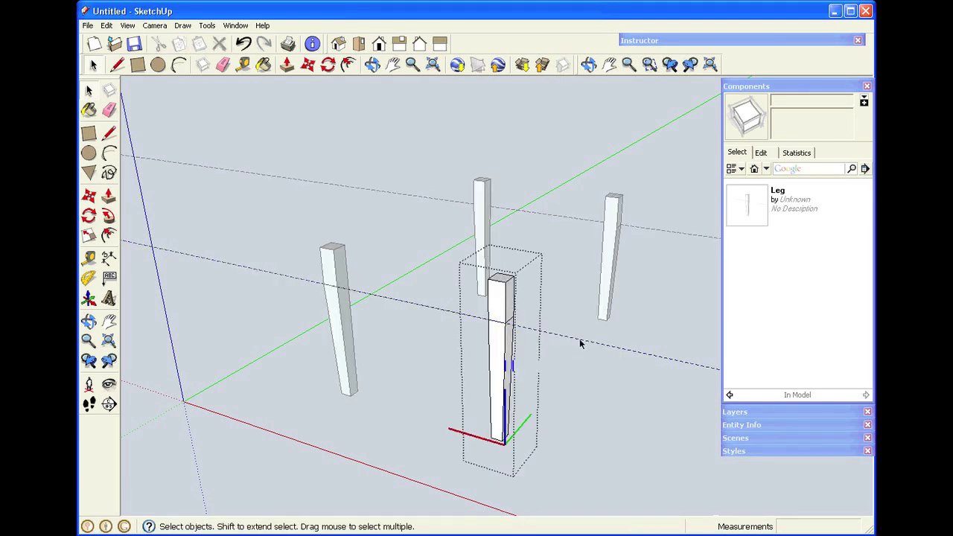
left_click(592, 404)
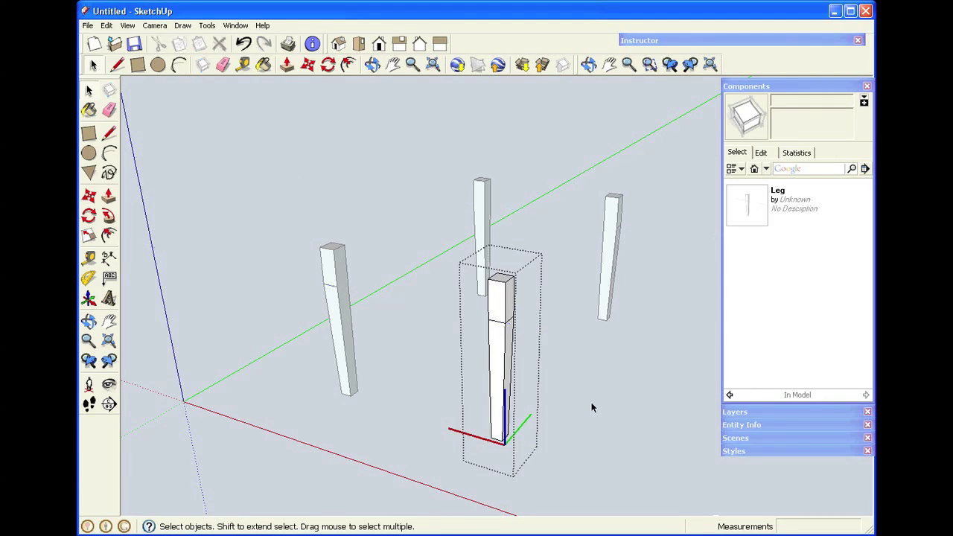
left_click(577, 381)
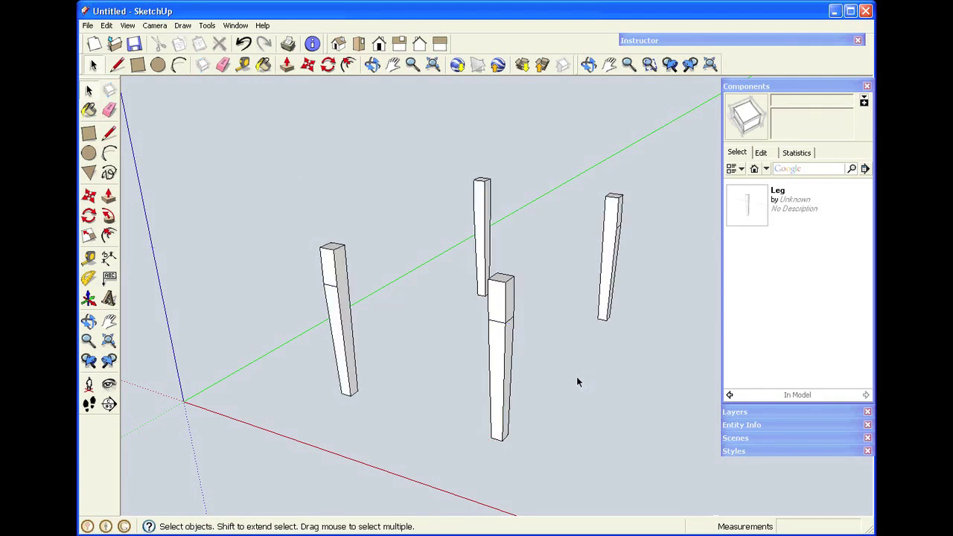
Start a rectangle near the top of the front leg closest to the green axis
scroll(568, 366, "up", 1)
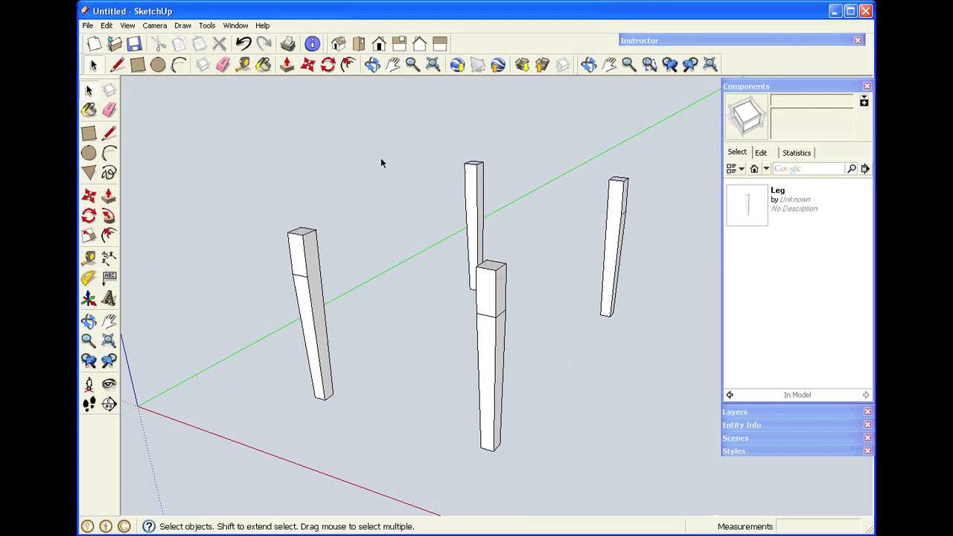
left_click(371, 65)
left_click_drag(336, 294, 429, 348)
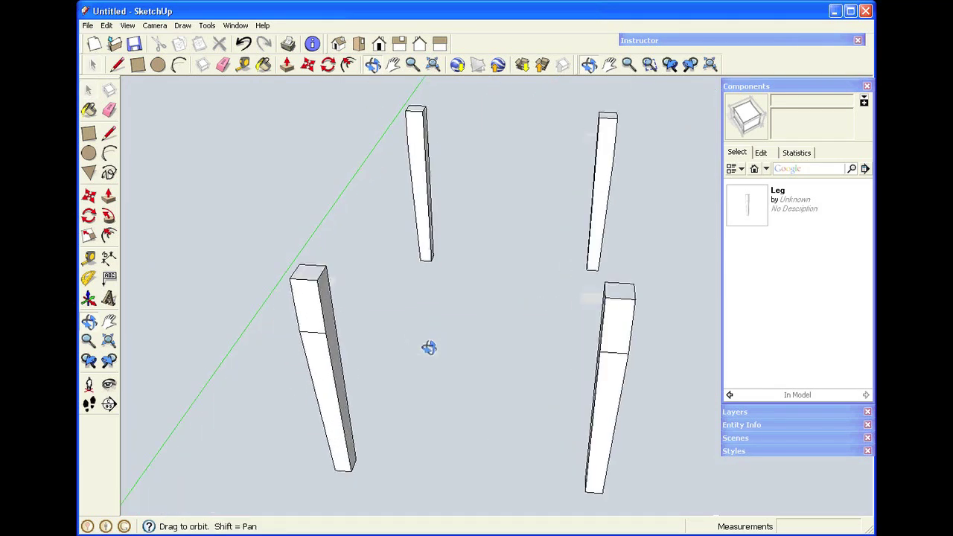
key("space")
left_click(138, 65)
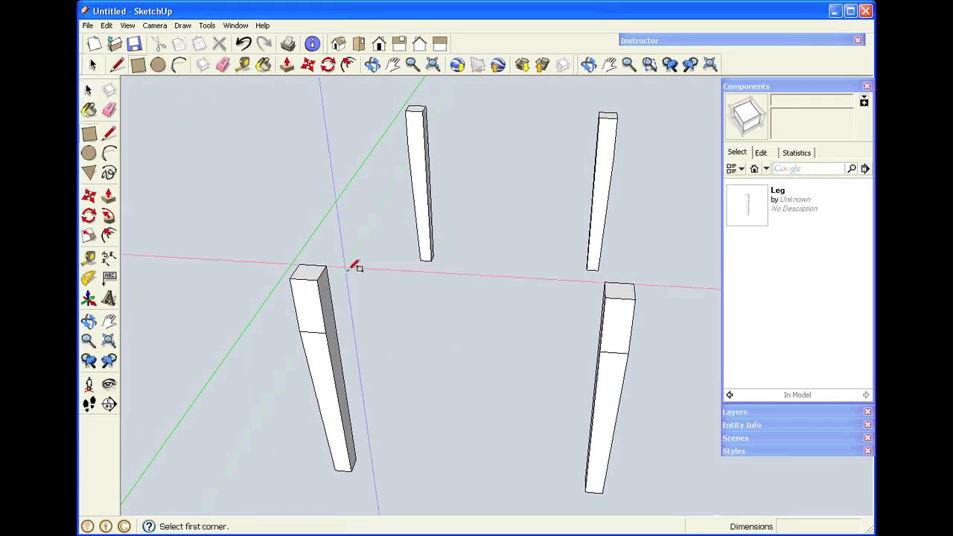
Draw a 17 1/2" by 3" rectangle between the two front legs, starting at the leg's top inner corner
left_click(317, 277)
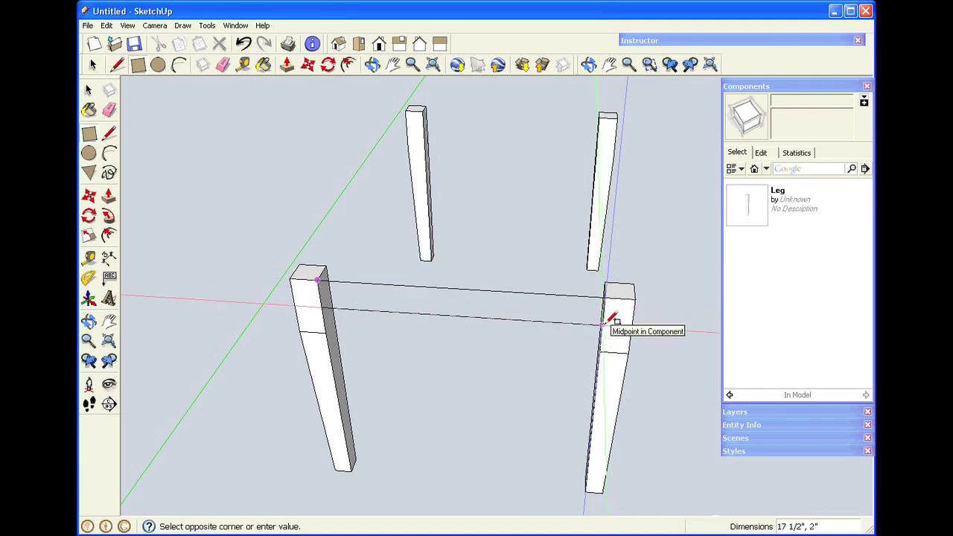
type(",3")
key("Return")
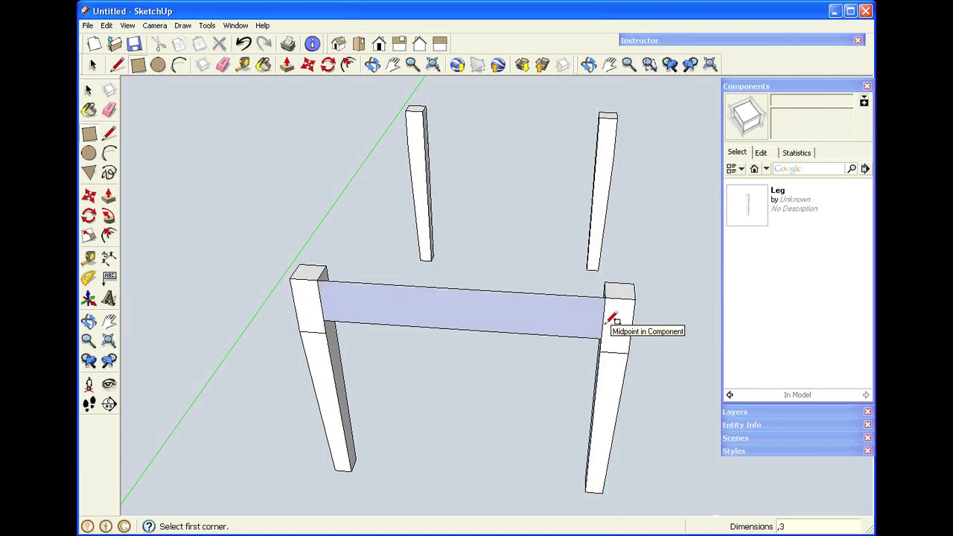
key("space")
scroll(517, 354, "up", 1)
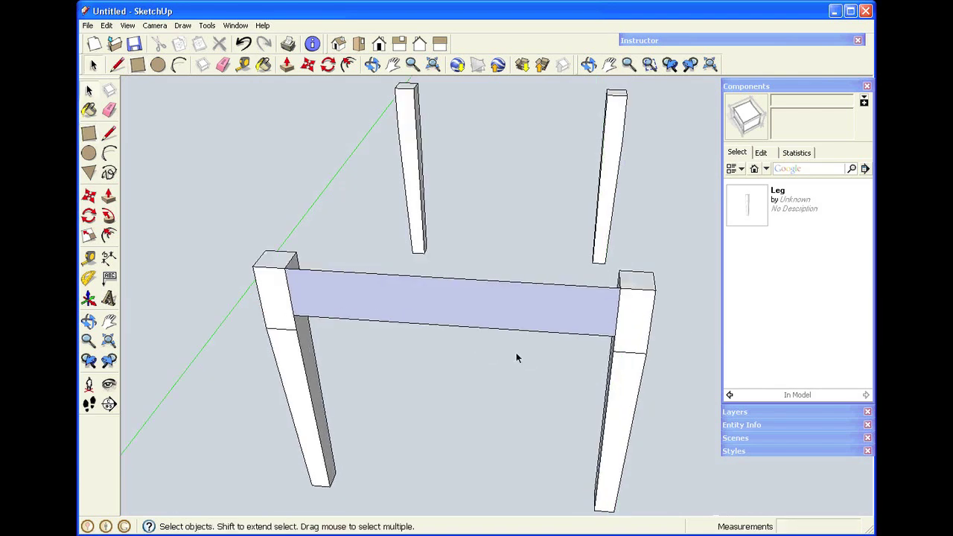
Push/Pull the rectangle between the front legs to a 0.75" thickness
key("p")
left_click_drag(489, 305, 492, 298)
type(".75")
key("Return")
key("space")
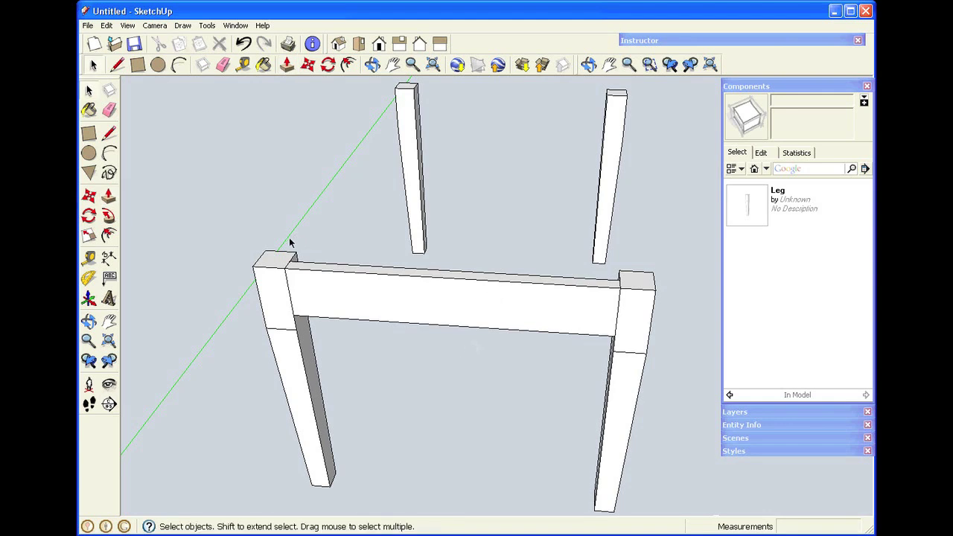
Make the whole board between the front legs a component named Apron
left_click_drag(273, 239, 637, 356)
right_click(542, 300)
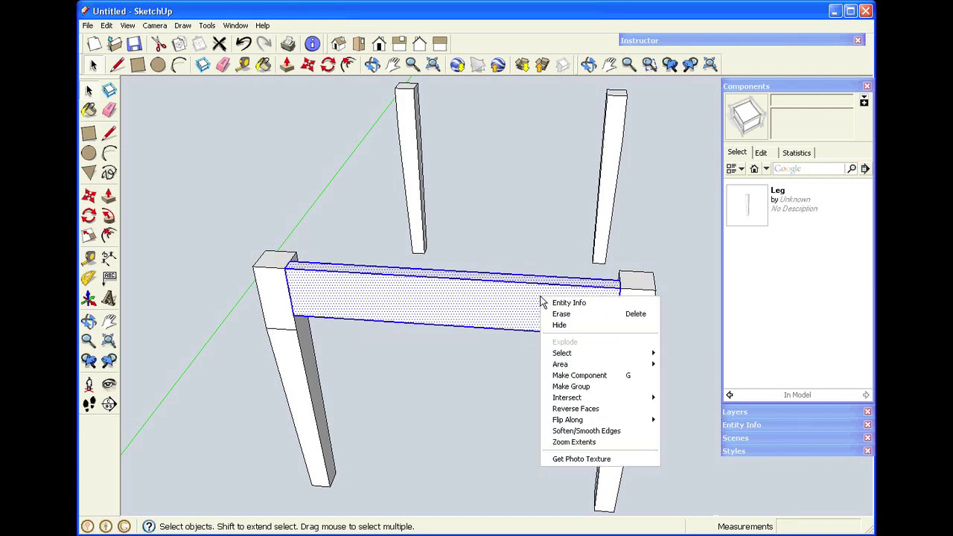
left_click(568, 376)
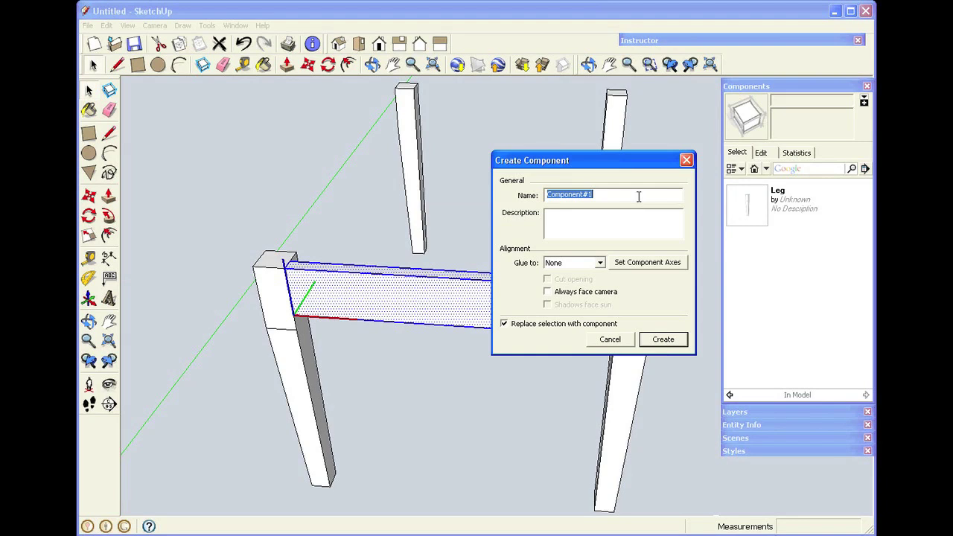
type("Apron")
left_click(664, 341)
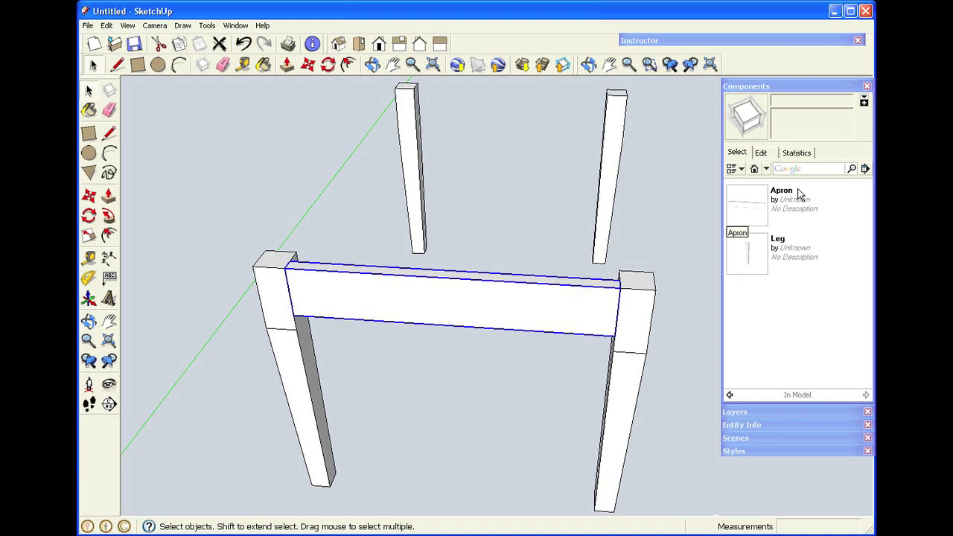
left_click(653, 213)
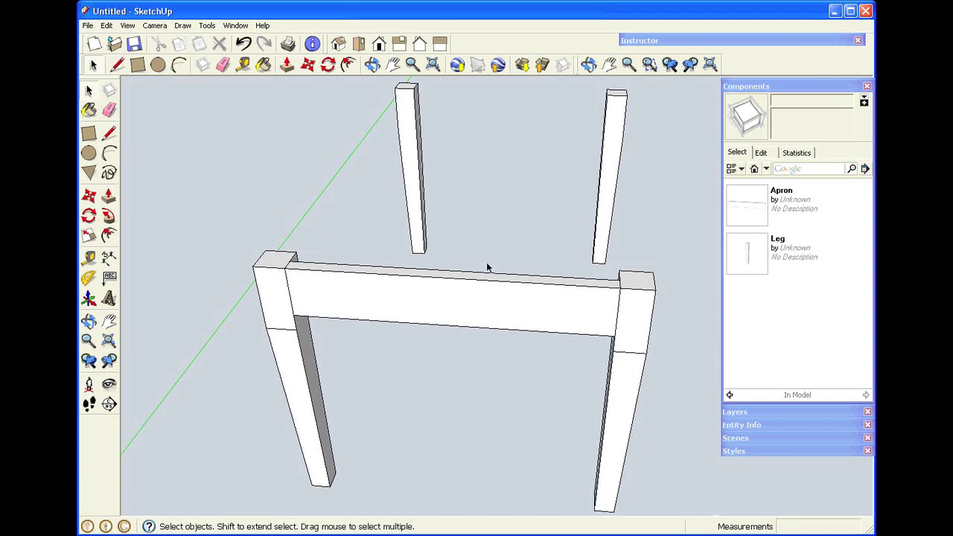
Move the apron back 0.25" along the green axis so it is inset from the front leg faces
left_click(498, 305)
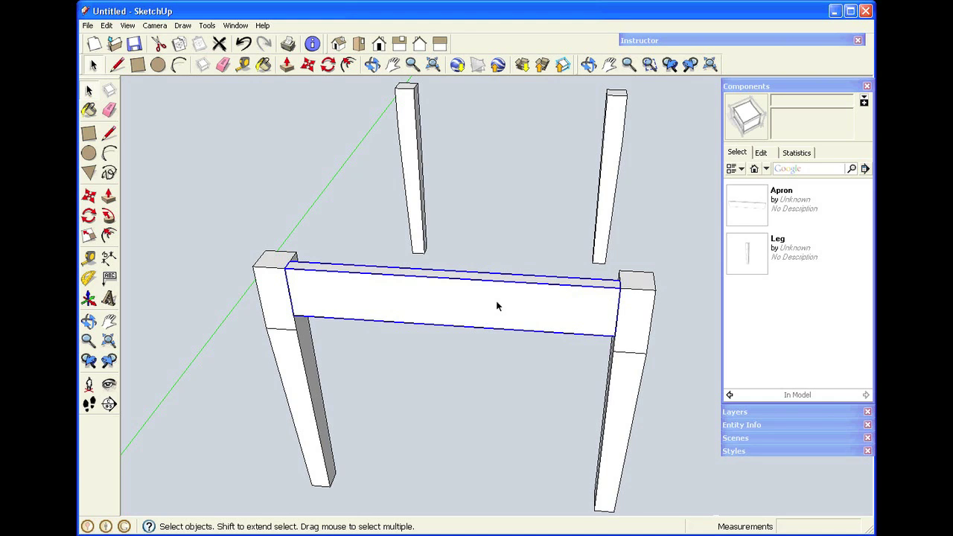
key("m")
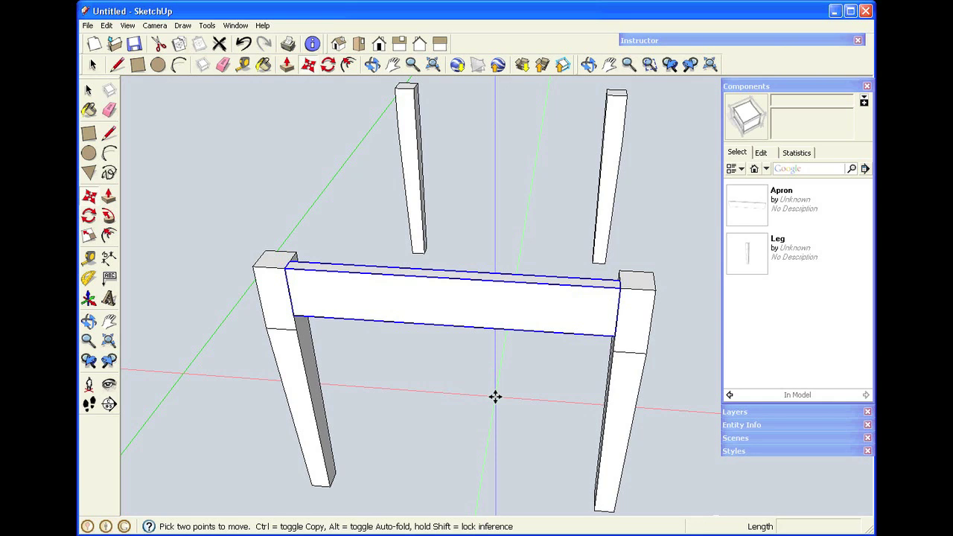
left_click(495, 397)
type(".25")
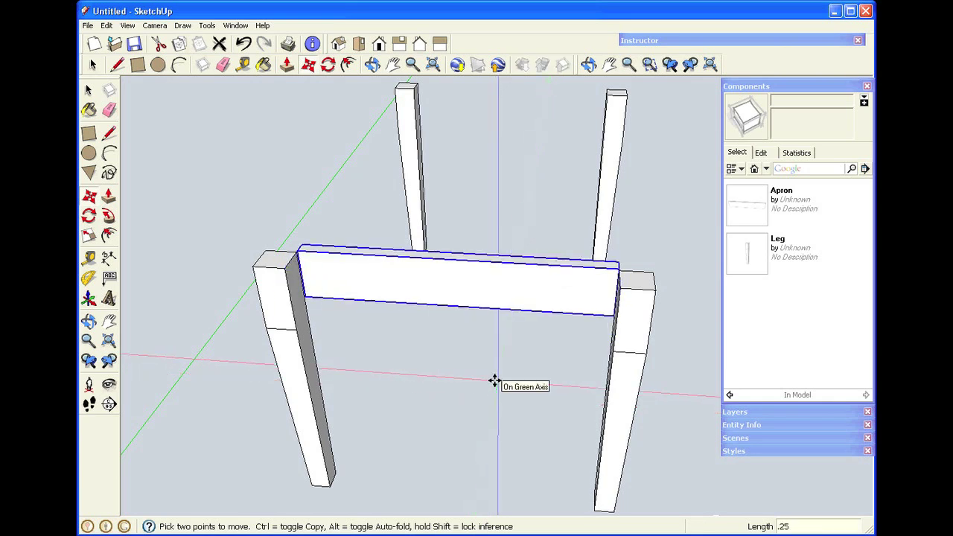
key("Return")
key("space")
left_click(492, 185)
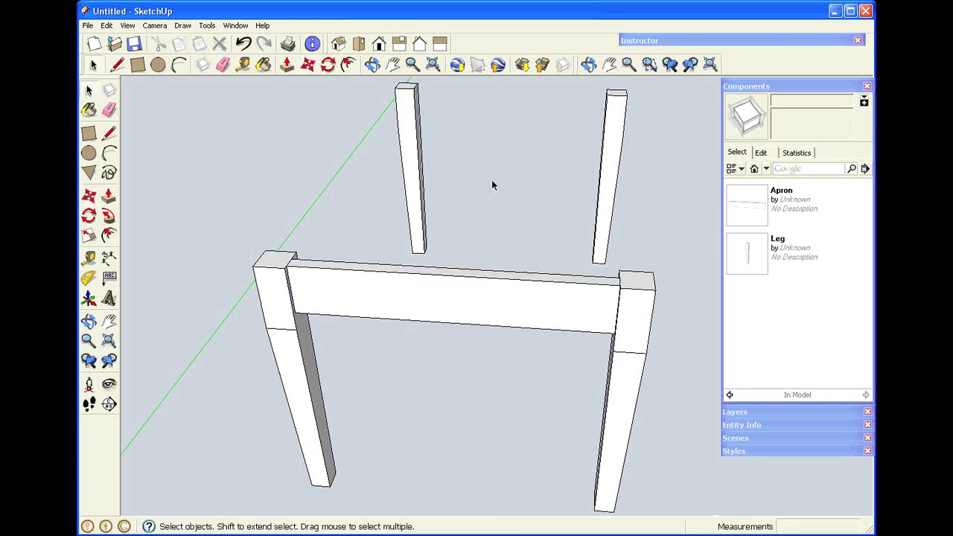
Insert another Apron component between the opposite pair of legs and align its top corner with the leg's top inner corner
left_click(372, 65)
left_click_drag(447, 283, 504, 300)
key("space")
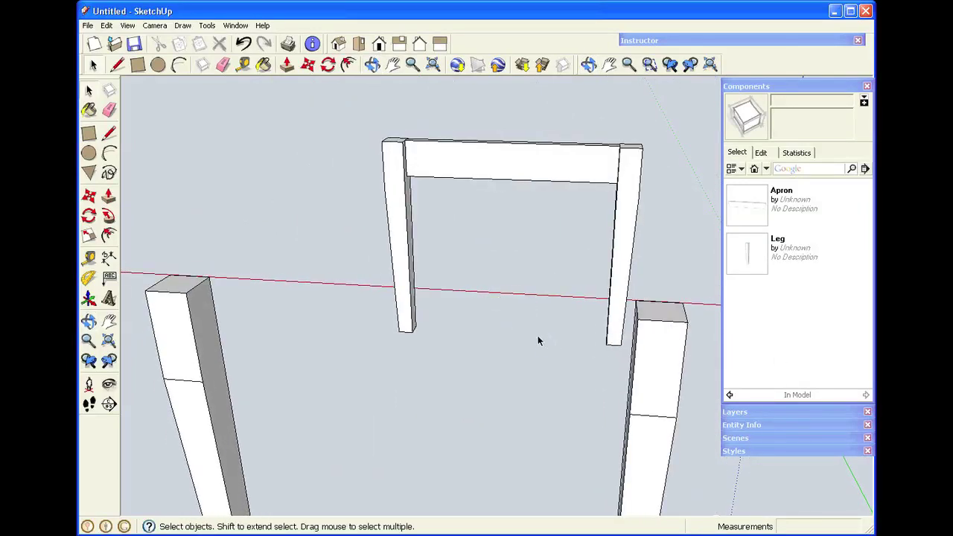
left_click(753, 204)
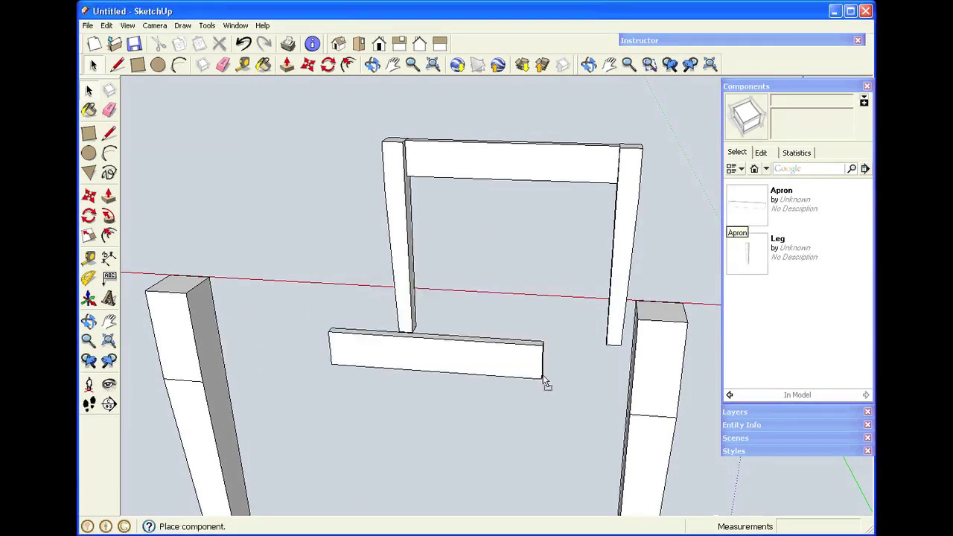
left_click(635, 393)
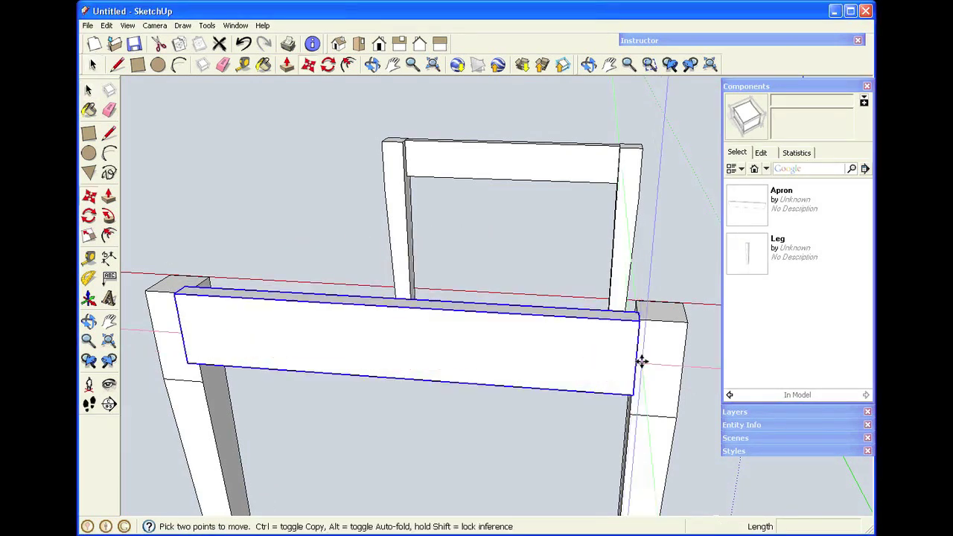
left_click(638, 321)
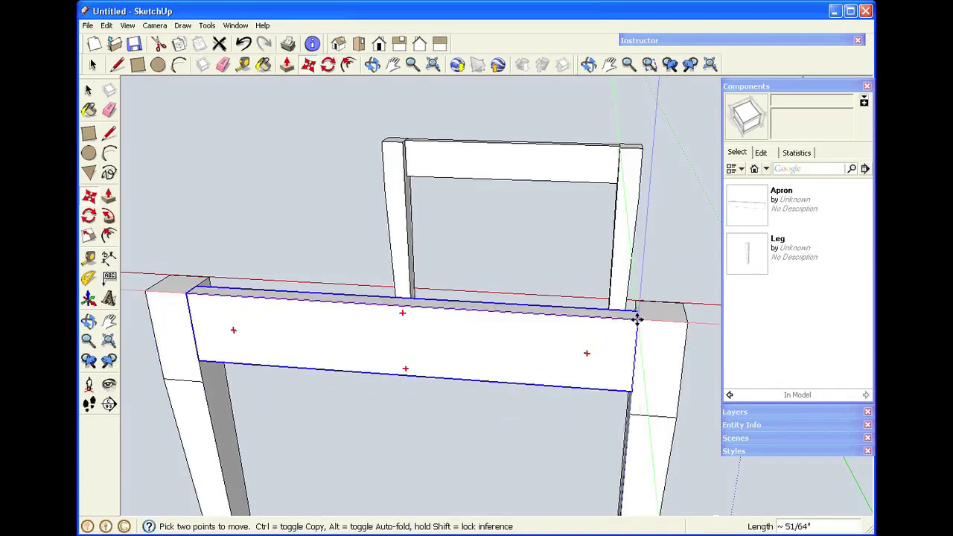
left_click(637, 320)
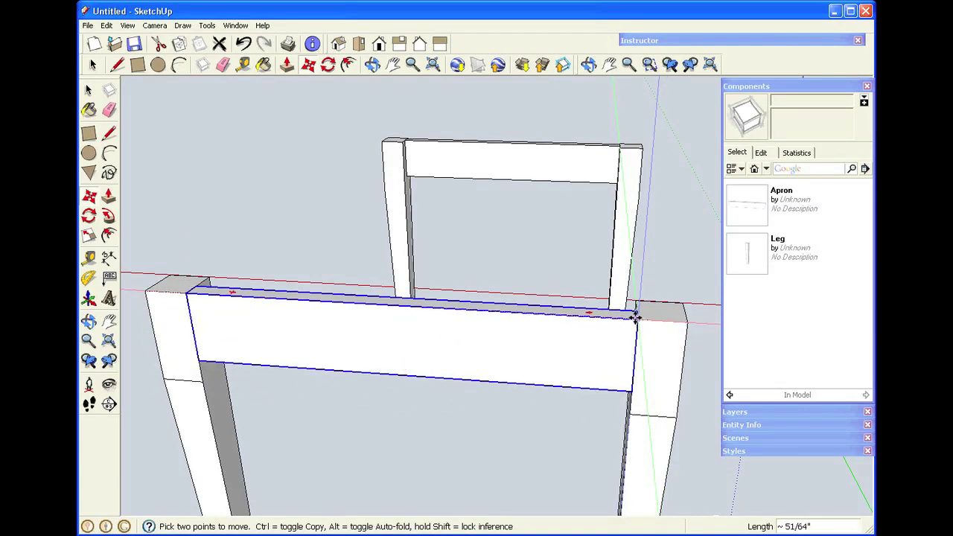
scroll(639, 319, "up", 5)
scroll(643, 316, "down", 5)
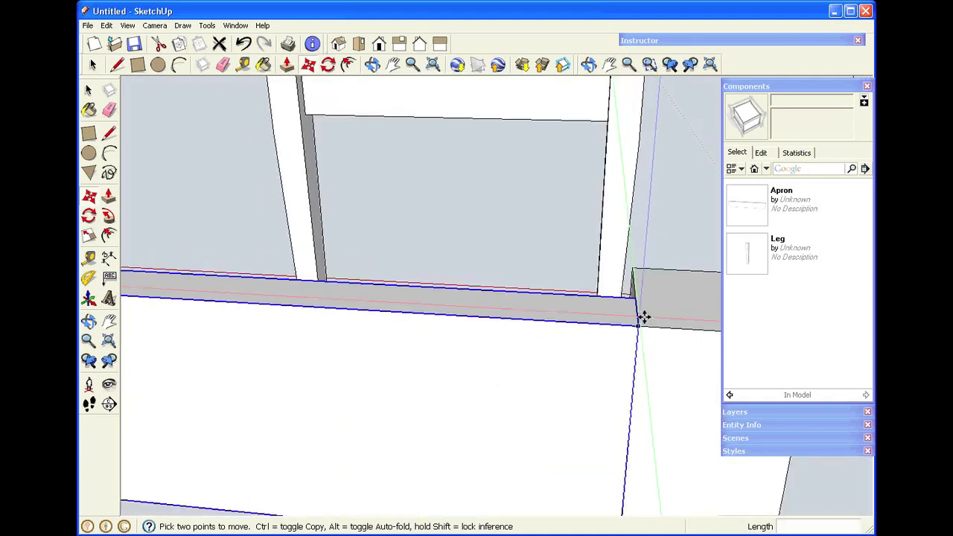
Move the second apron inward 0.25" along the green axis from the leg faces
left_click(519, 268)
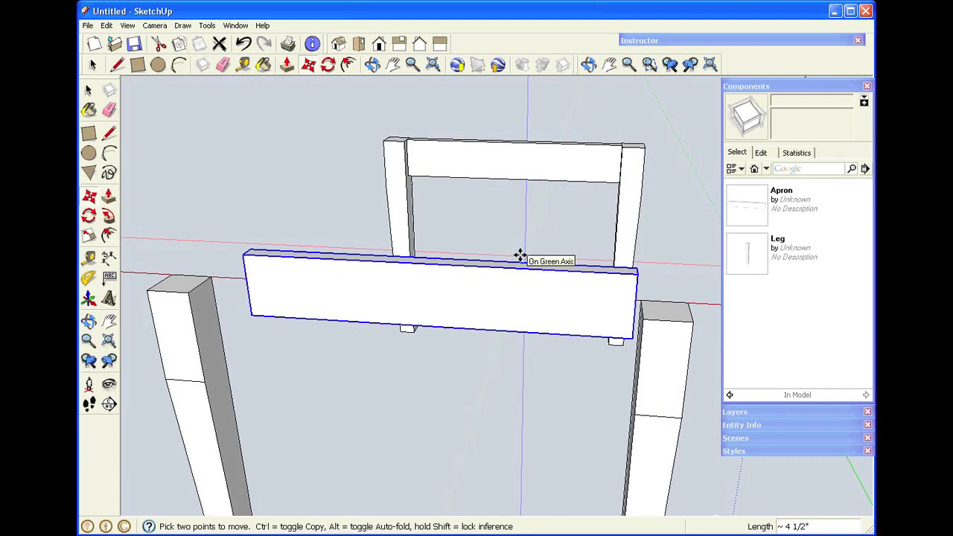
left_click(519, 254)
type(".25")
key("Return")
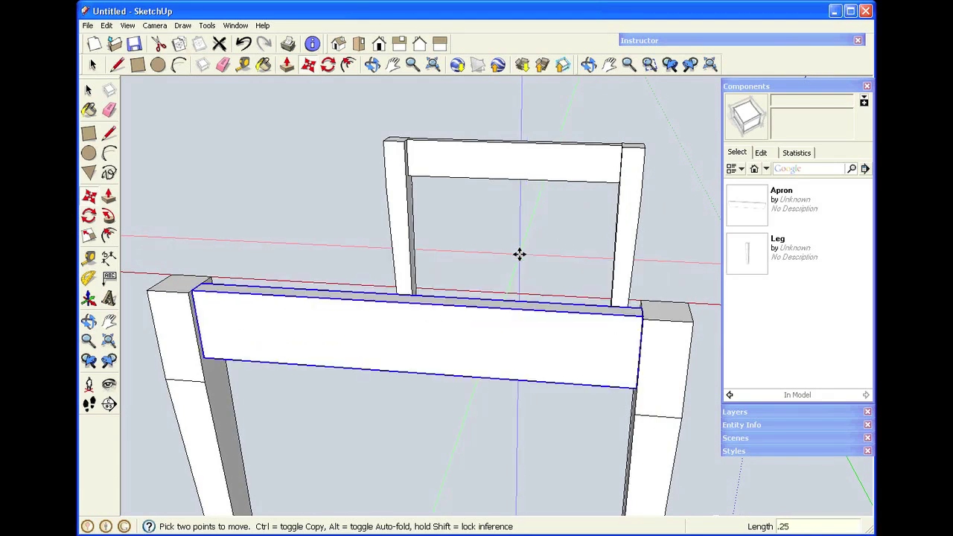
key("space")
left_click(522, 251)
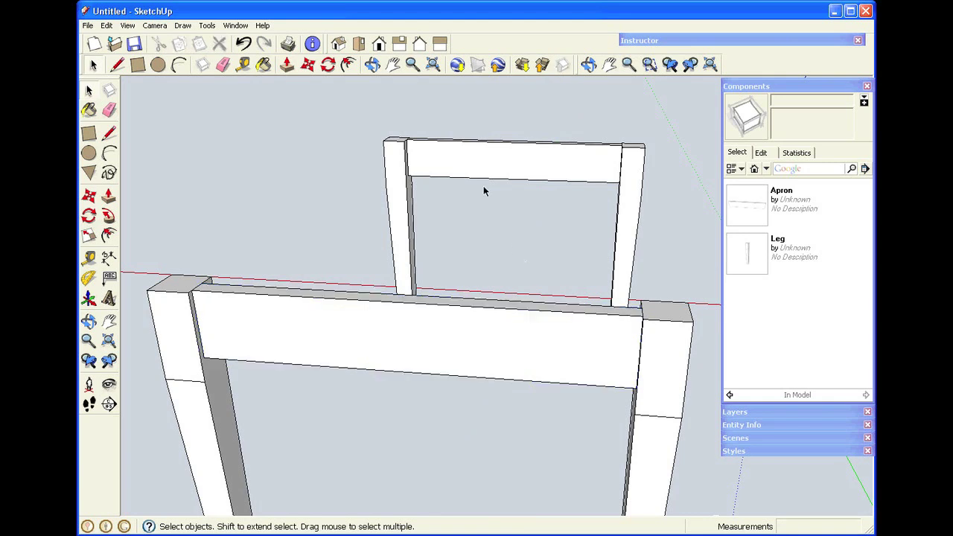
Insert a third Apron component at the inner top corner of a leg, on the open side between the two leg frames
left_click(372, 65)
left_click_drag(652, 357, 492, 365)
scroll(570, 362, "down", 5)
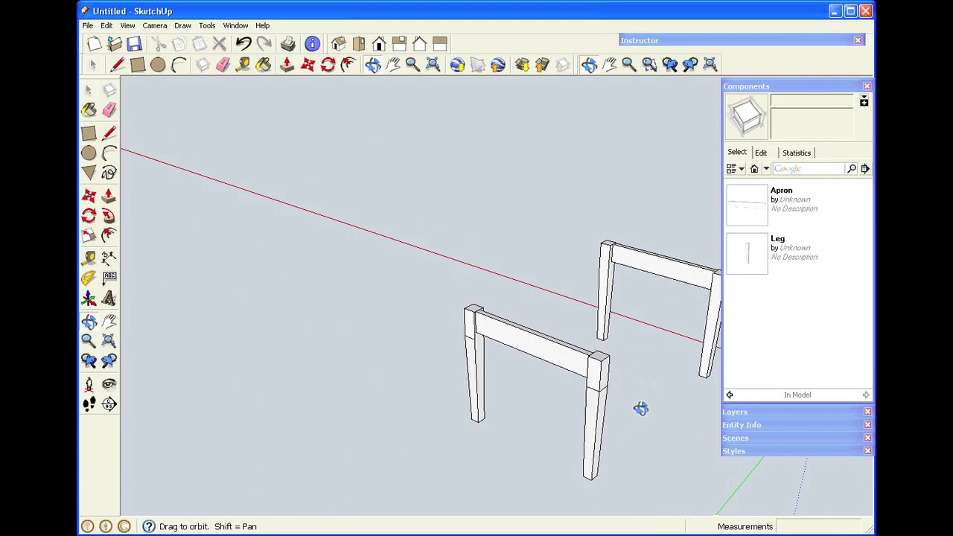
key("h")
left_click_drag(641, 390, 520, 353)
scroll(526, 349, "up", 3)
scroll(527, 347, "down", 1)
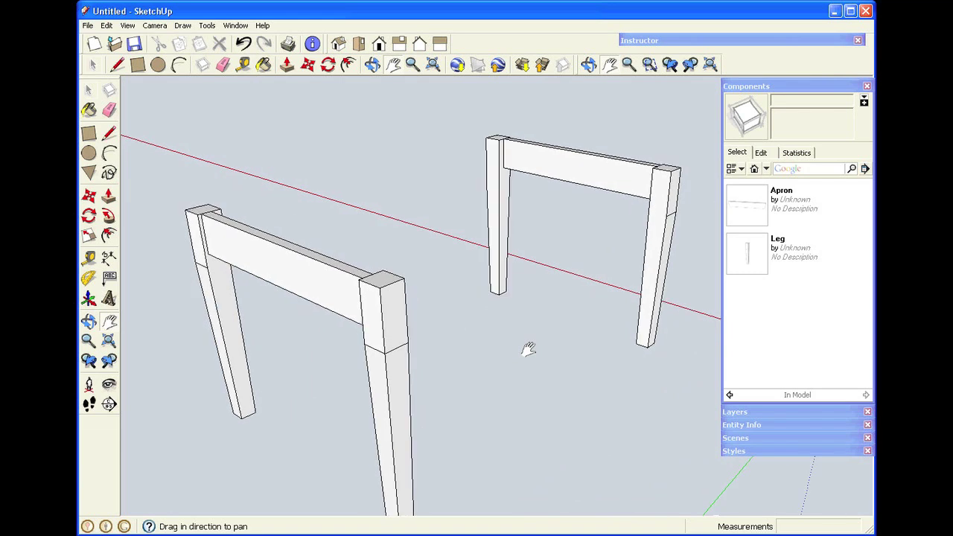
key("space")
left_click(749, 201)
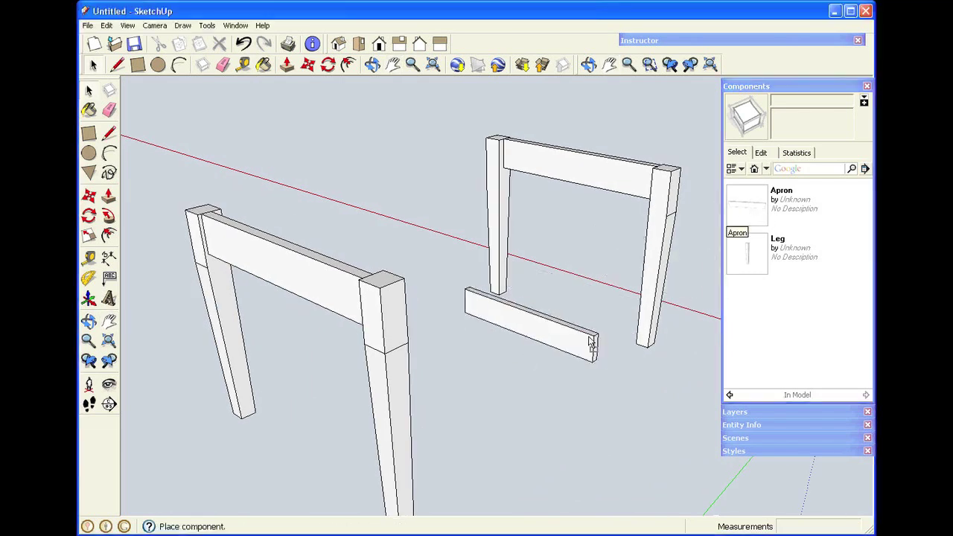
left_click(405, 276)
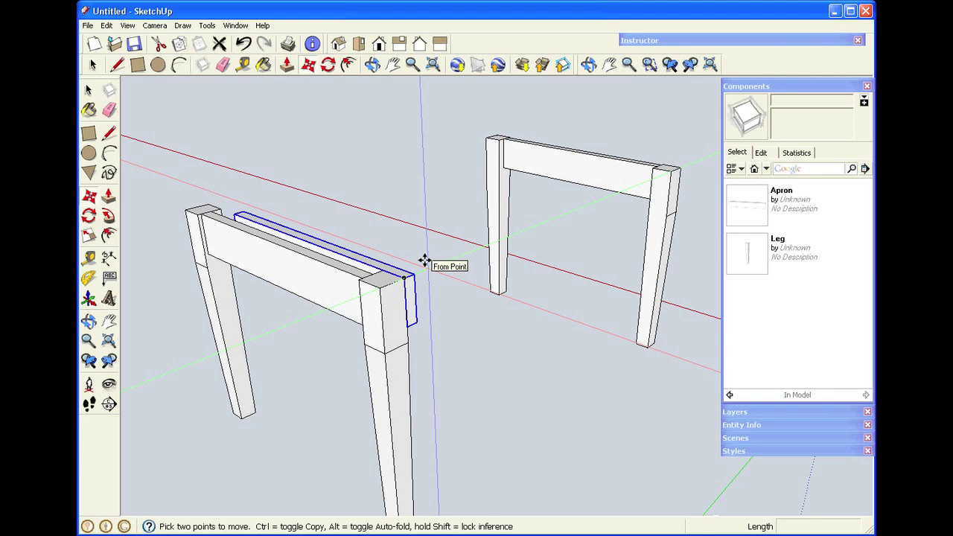
scroll(424, 261, "up", 1)
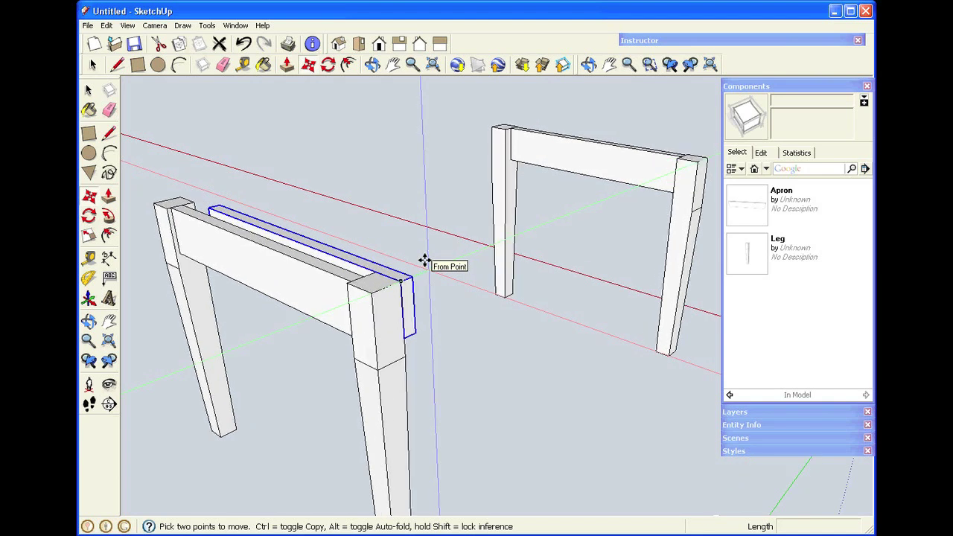
Rotate the third apron 90° in the horizontal plane about the leg's top corner so it runs toward the opposite frame
left_click(89, 216)
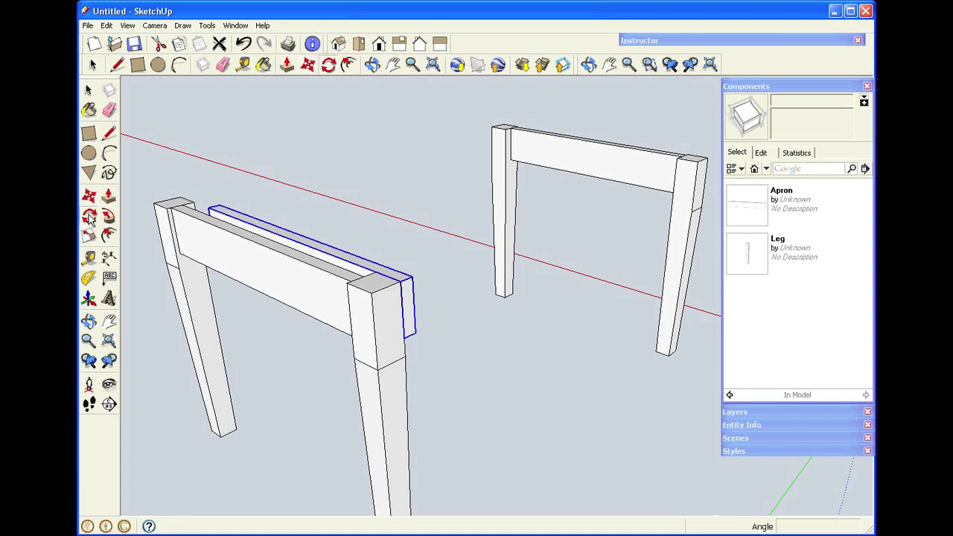
scroll(400, 233, "up", 1)
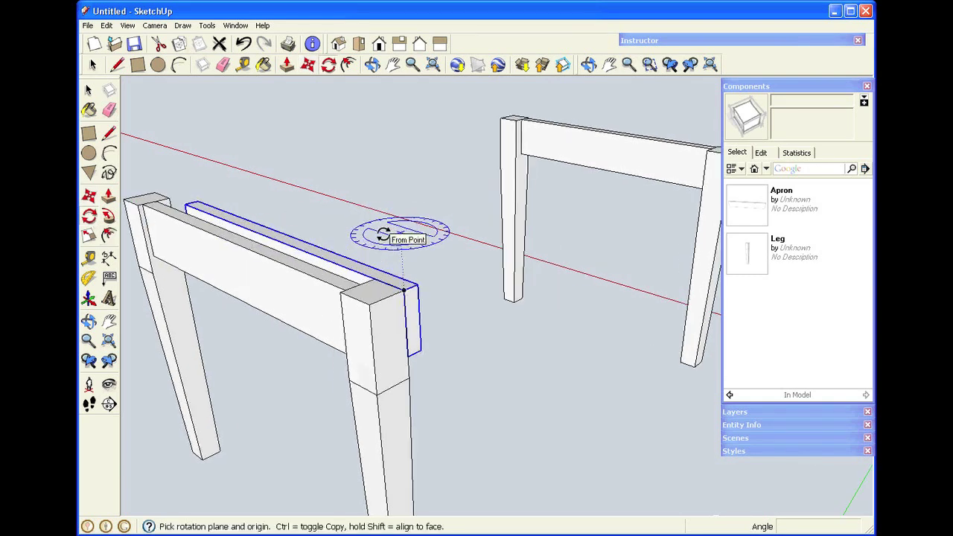
scroll(383, 234, "up", 1)
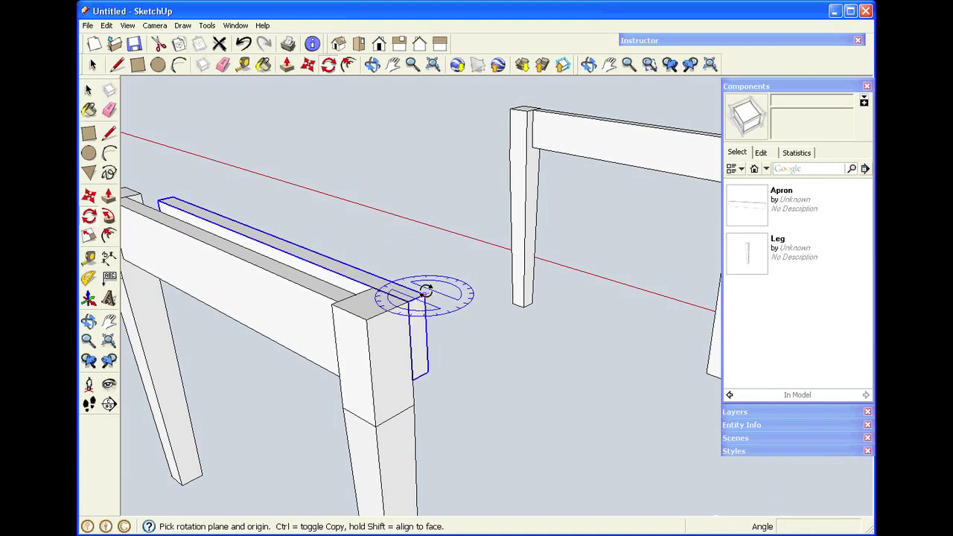
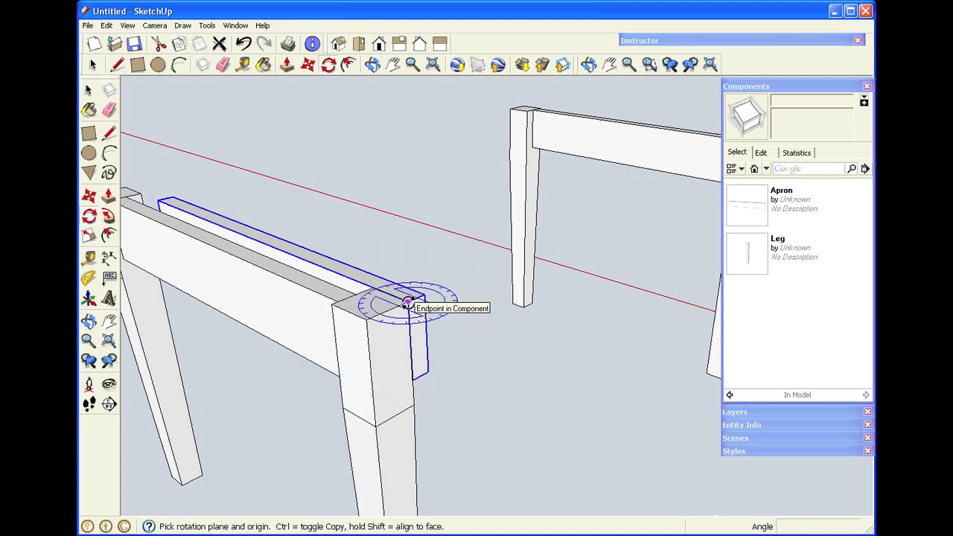
left_click(408, 302)
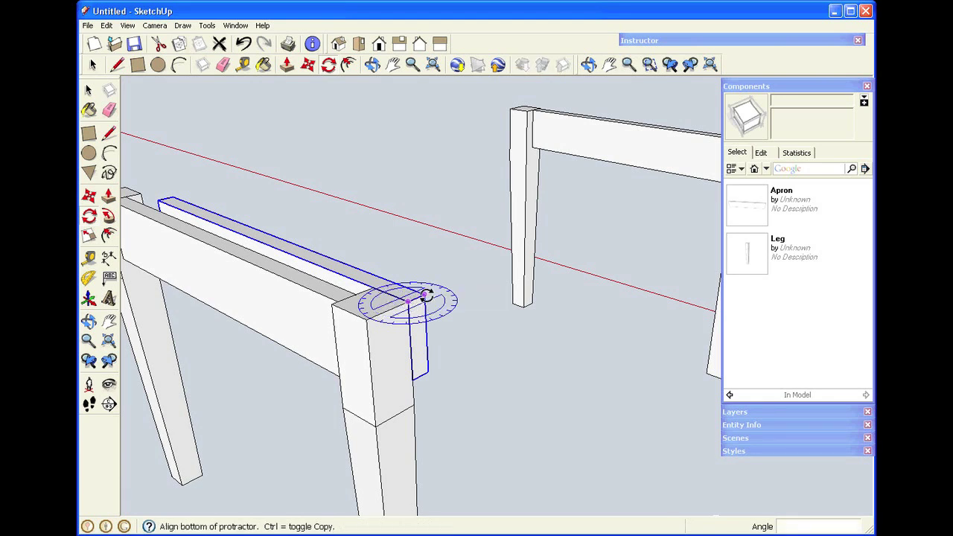
left_click(424, 294)
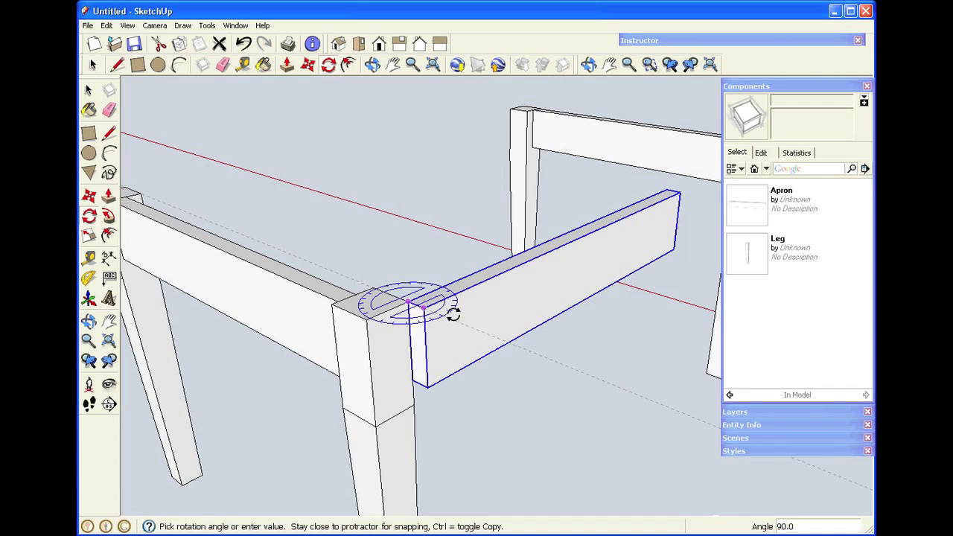
left_click(453, 314)
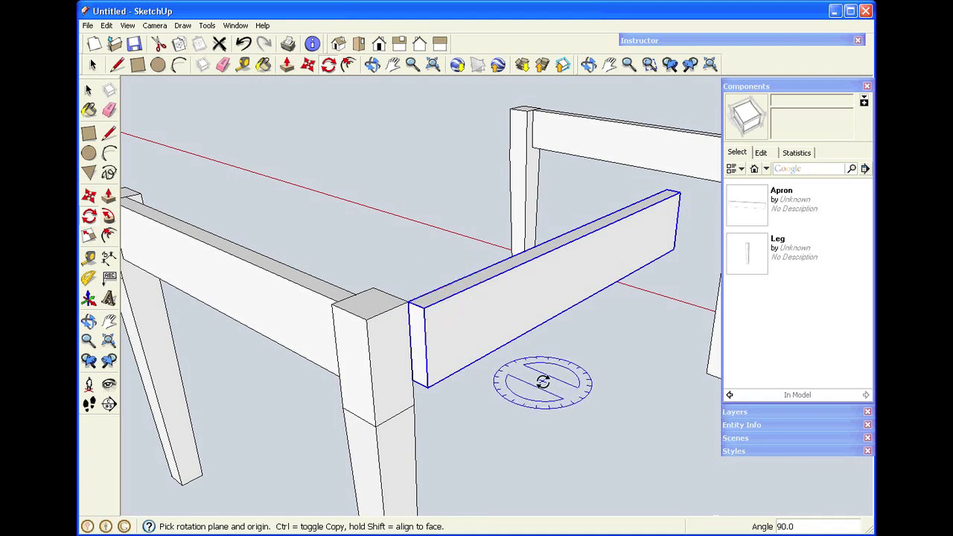
Move the third apron inward 1/4" along the red axis from the leg's outer face
key("m")
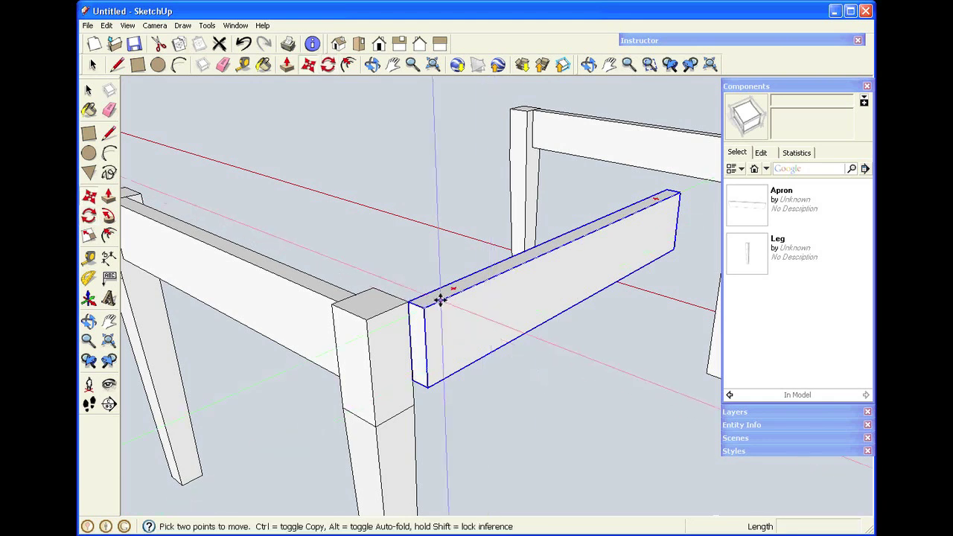
left_click(414, 303)
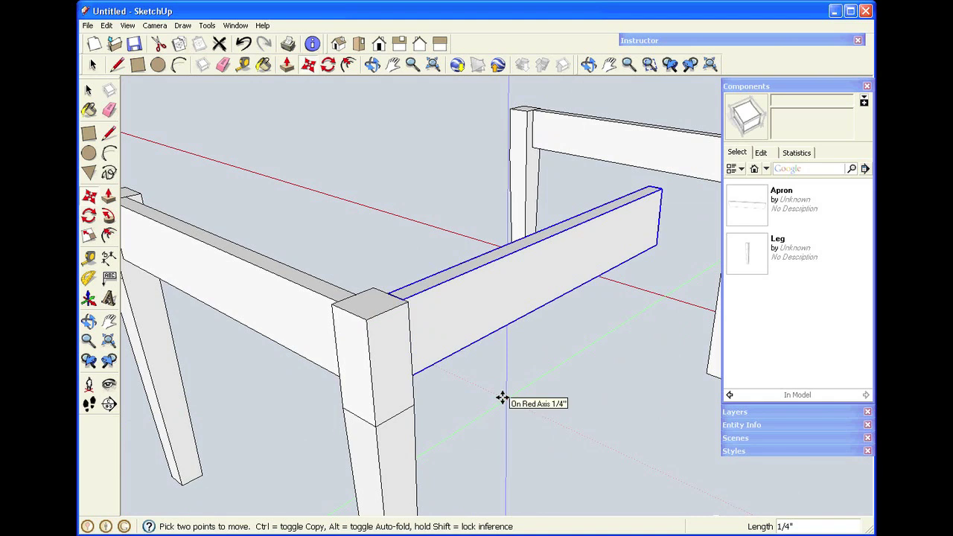
left_click(502, 398)
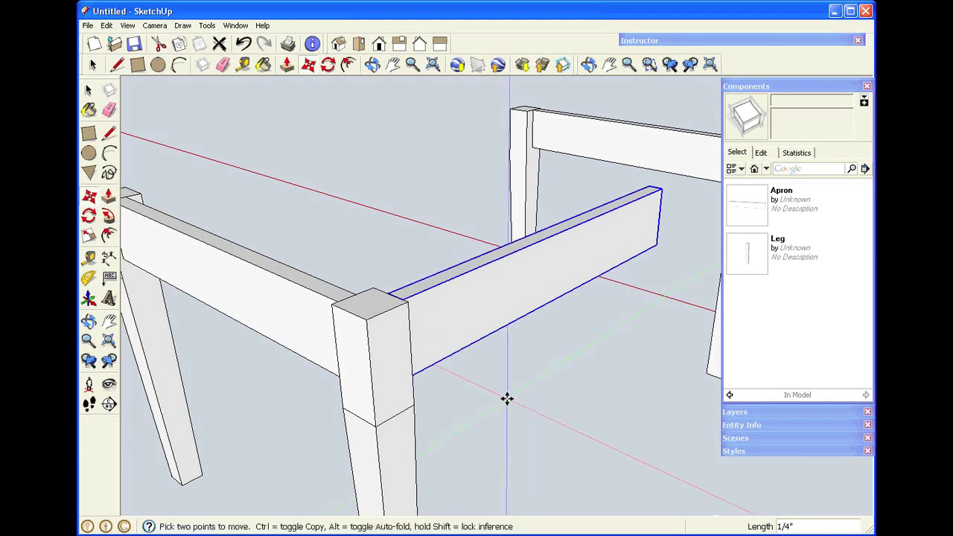
key("space")
Open the third apron component for editing and extend its free end about 6 13/16" with Push/Pull
left_click(372, 65)
left_click_drag(537, 253, 291, 291)
left_click_drag(392, 290, 526, 365)
key("space")
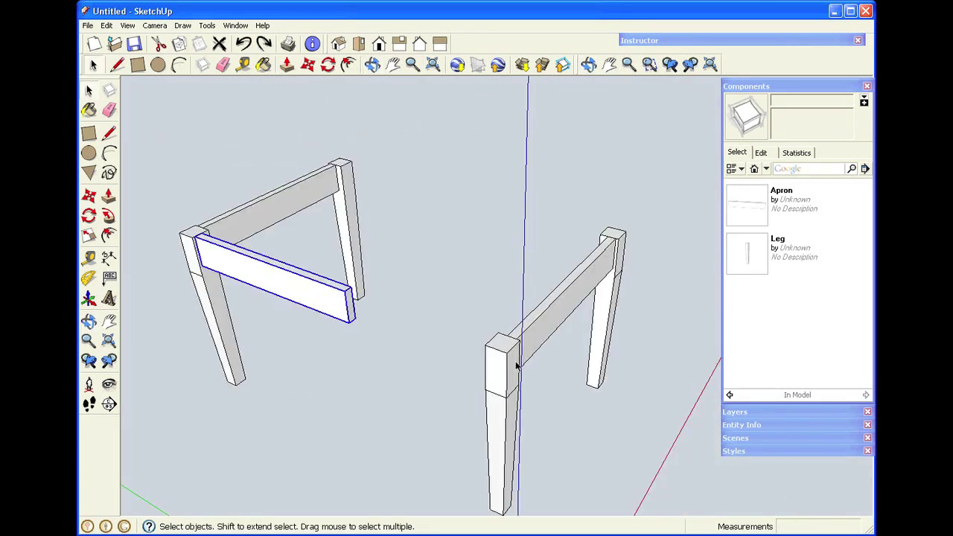
right_click(281, 283)
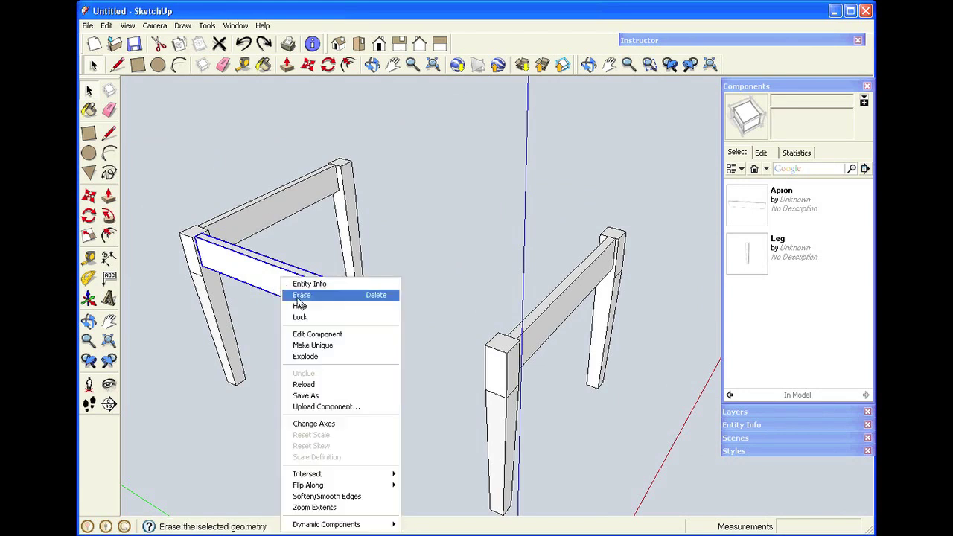
left_click(310, 336)
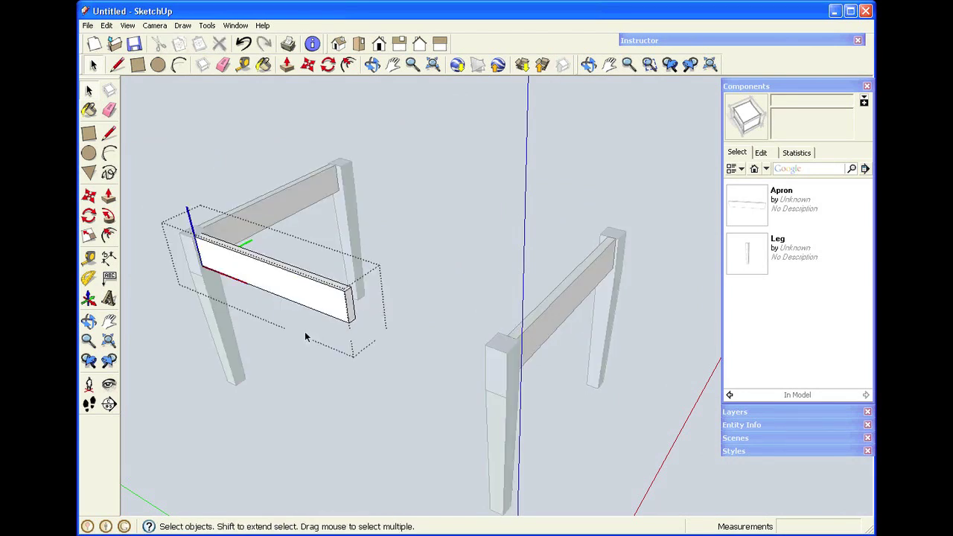
key("p")
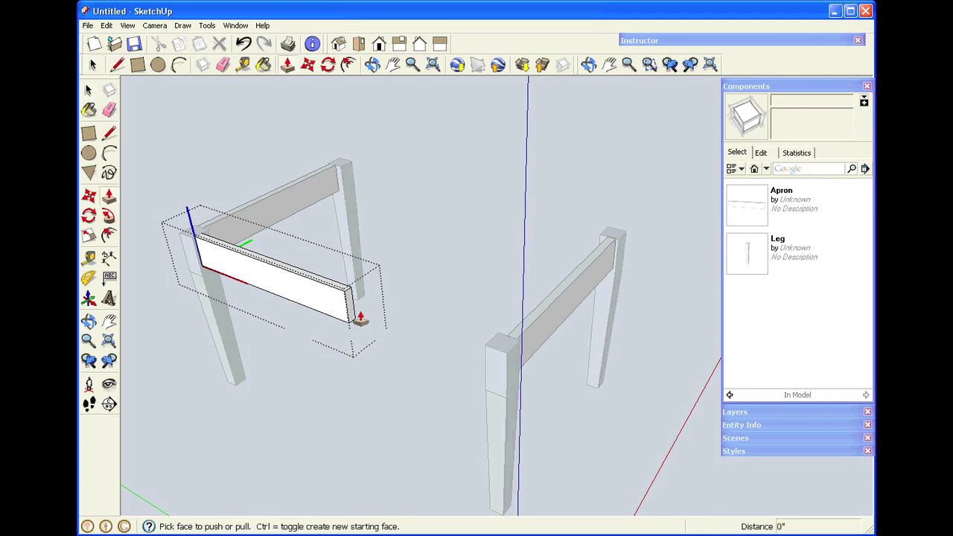
left_click(351, 316)
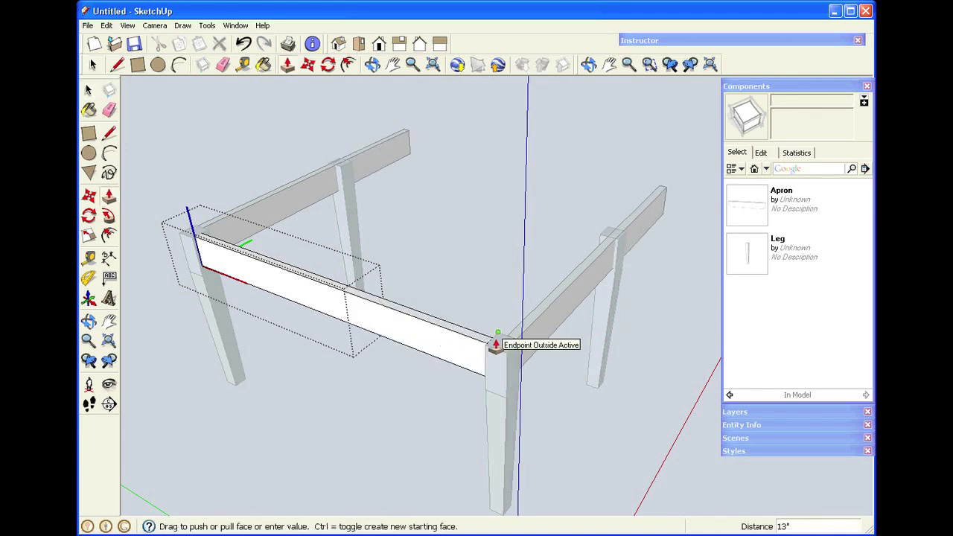
left_click(420, 337)
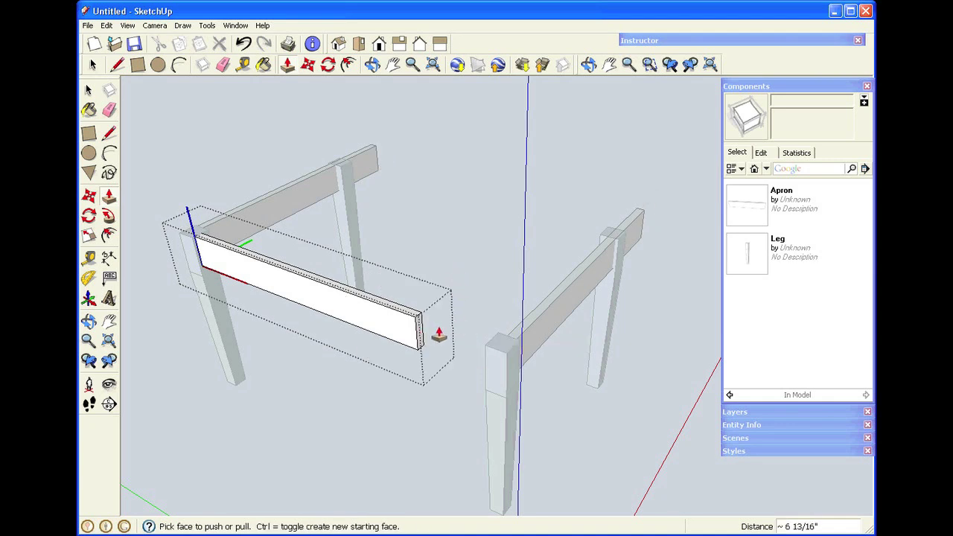
Undo the Push/Pull extension of the apron and close the component
key("space")
left_click(457, 235)
key("ctrl+z")
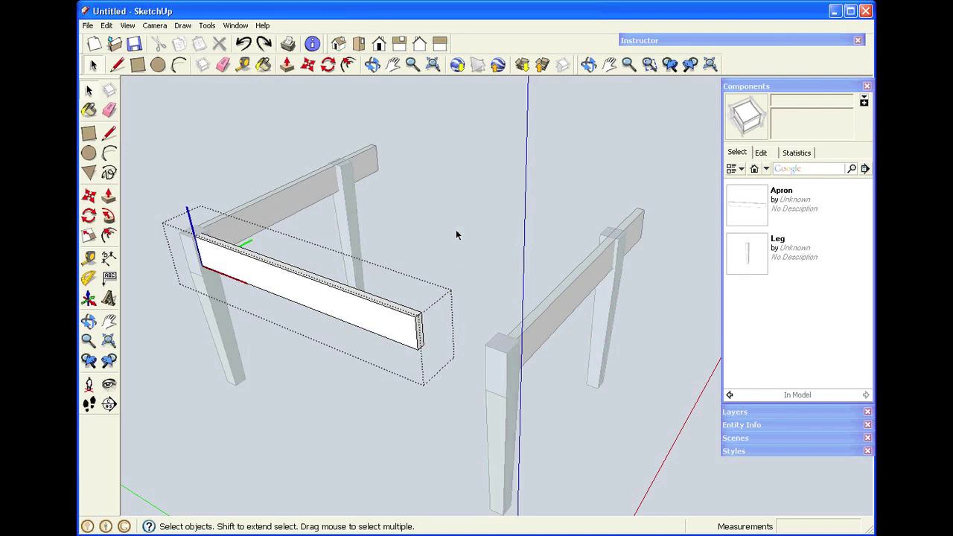
key("ctrl+y")
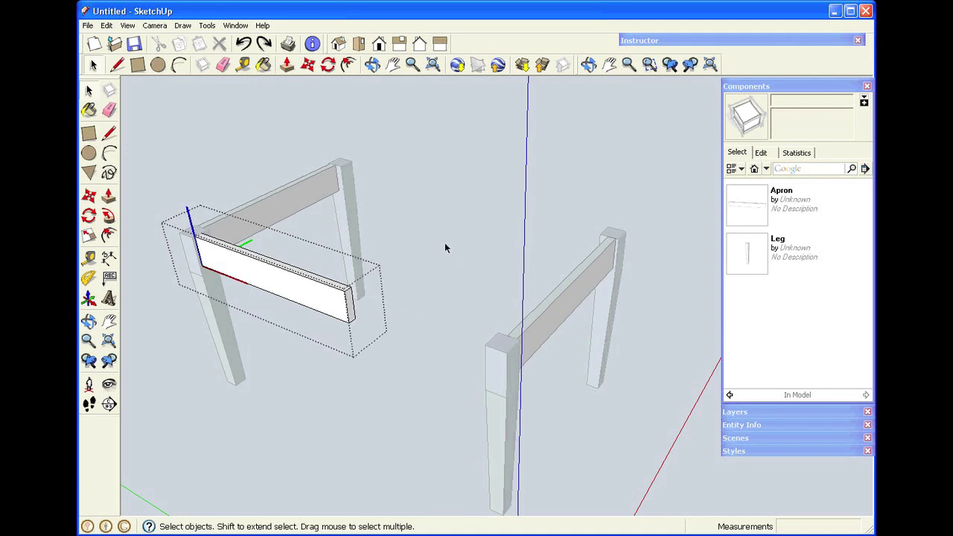
left_click(407, 229)
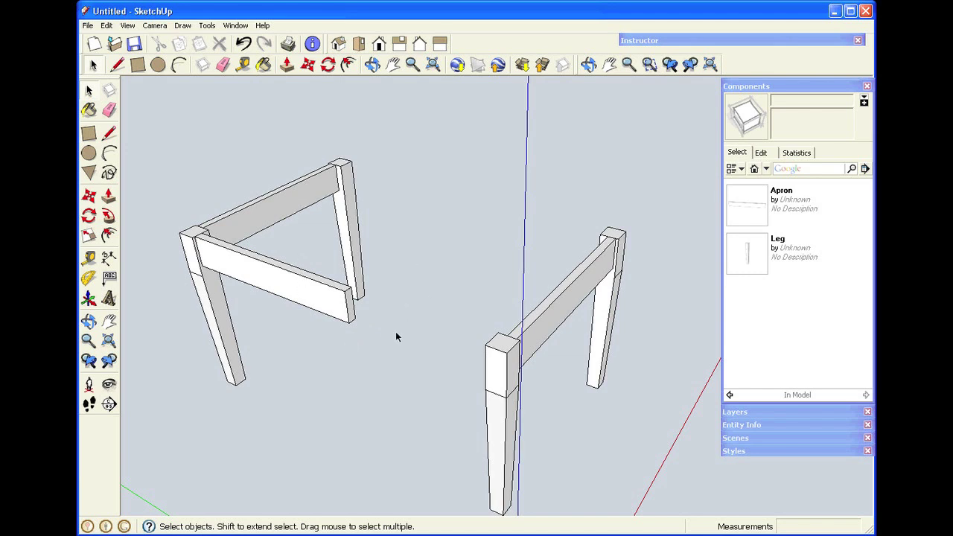
Make the third apron a unique component, independent of the two short aprons
middle_click_drag(360, 345, 325, 323)
left_click(326, 290)
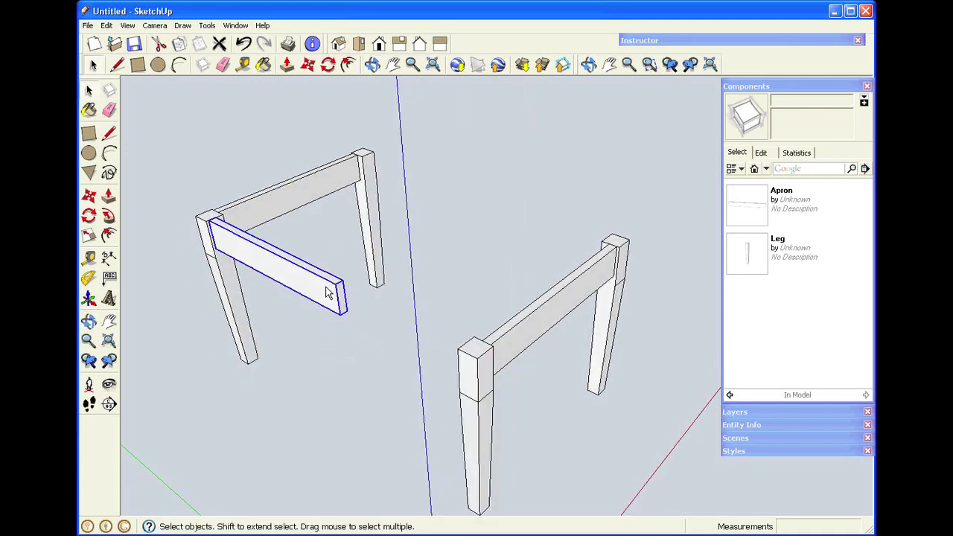
right_click(326, 291)
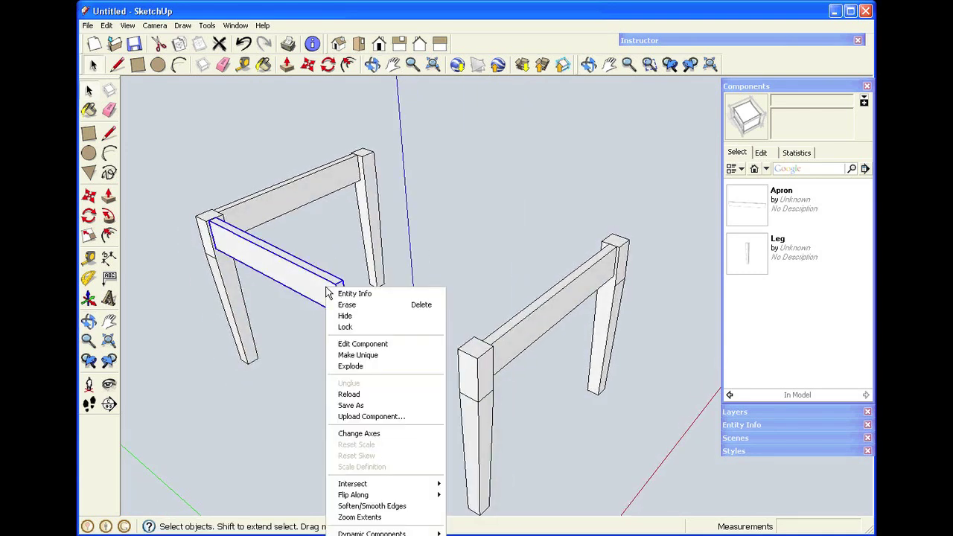
left_click(359, 355)
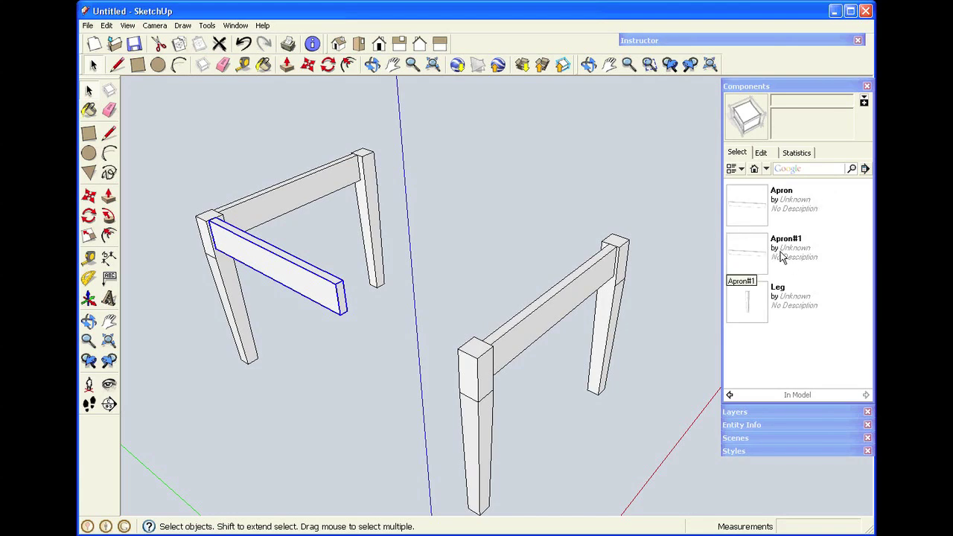
Edit the unique apron component and extend its free end 13" with Push/Pull to meet the opposite leg
right_click(337, 289)
left_click(355, 347)
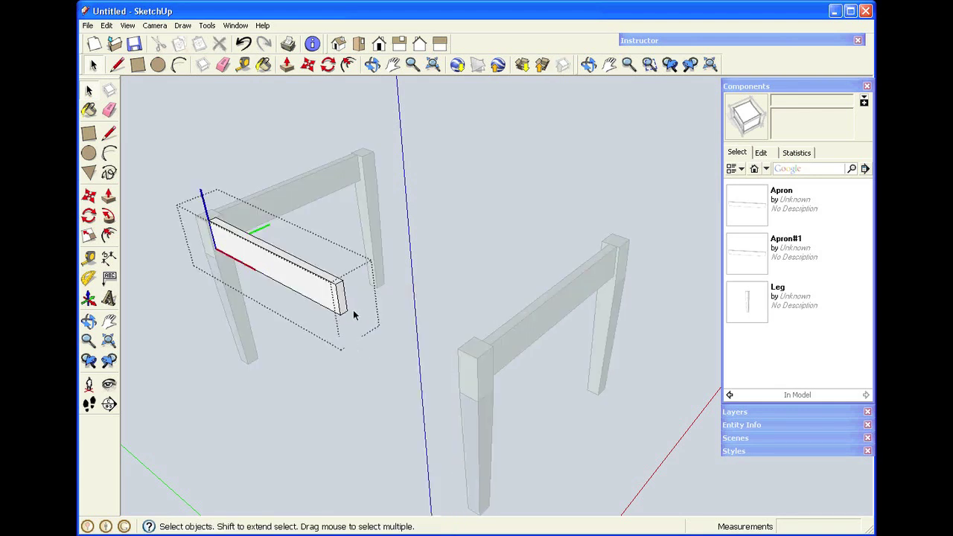
key("p")
left_click_drag(340, 299, 459, 347)
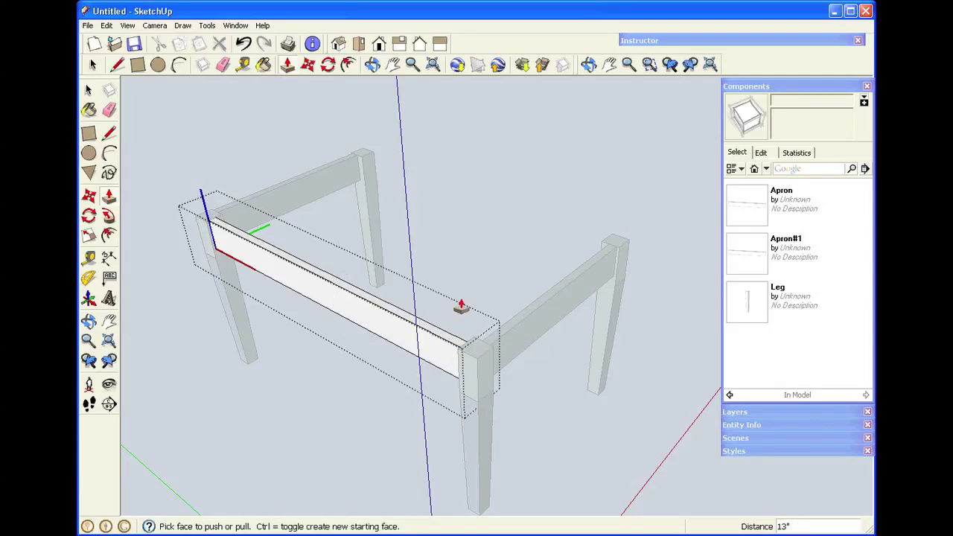
key("space")
left_click(462, 252)
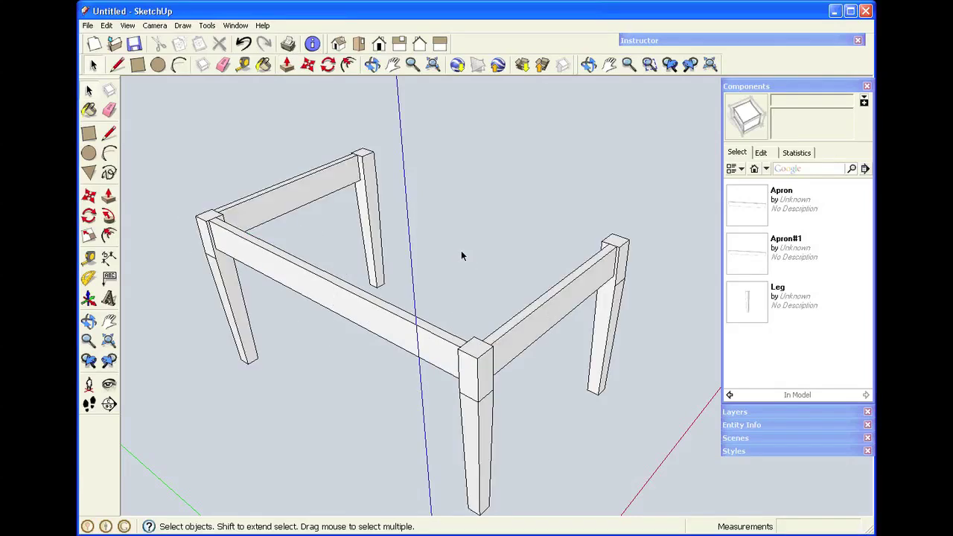
Copy the lengthened apron 20" along the red axis to the top corner of the leg on the opposite long side
scroll(343, 287, "up", 1)
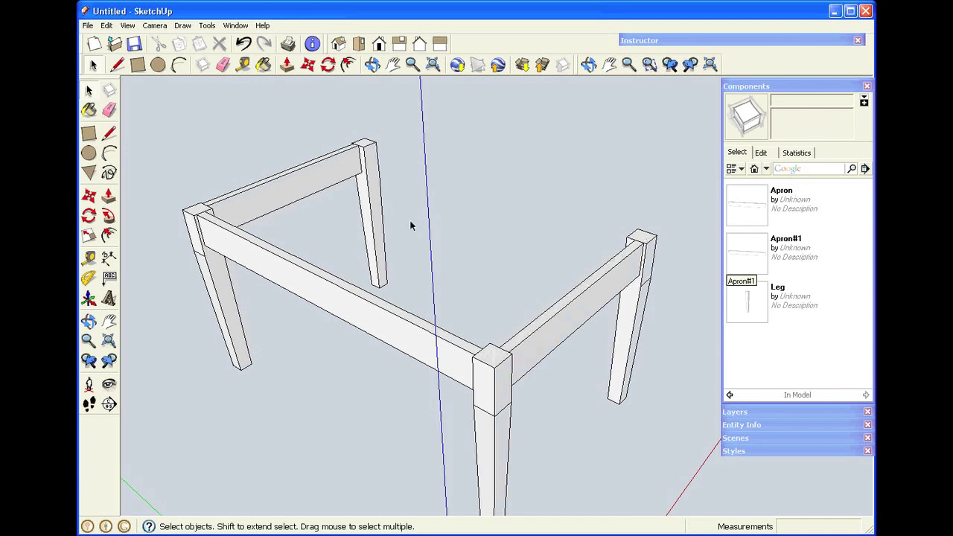
left_click(321, 277)
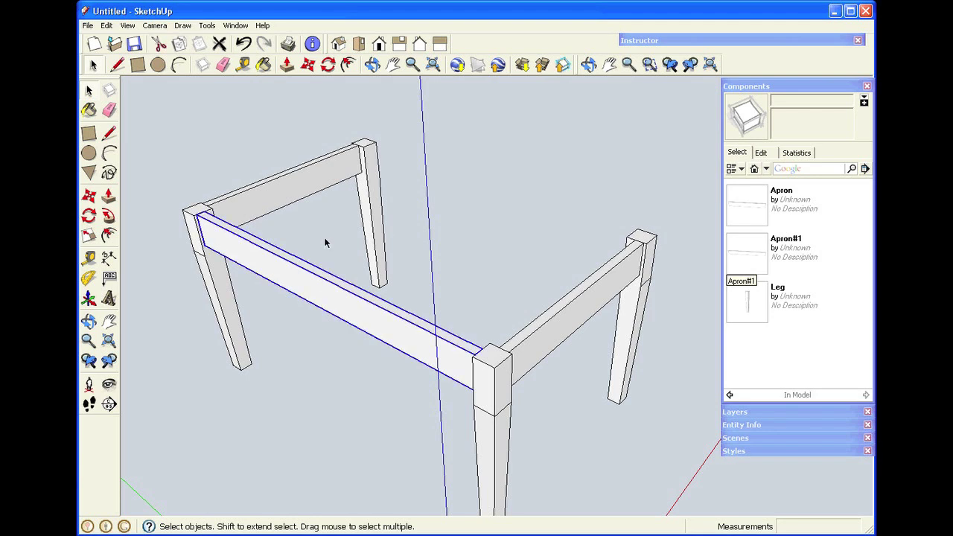
key("m")
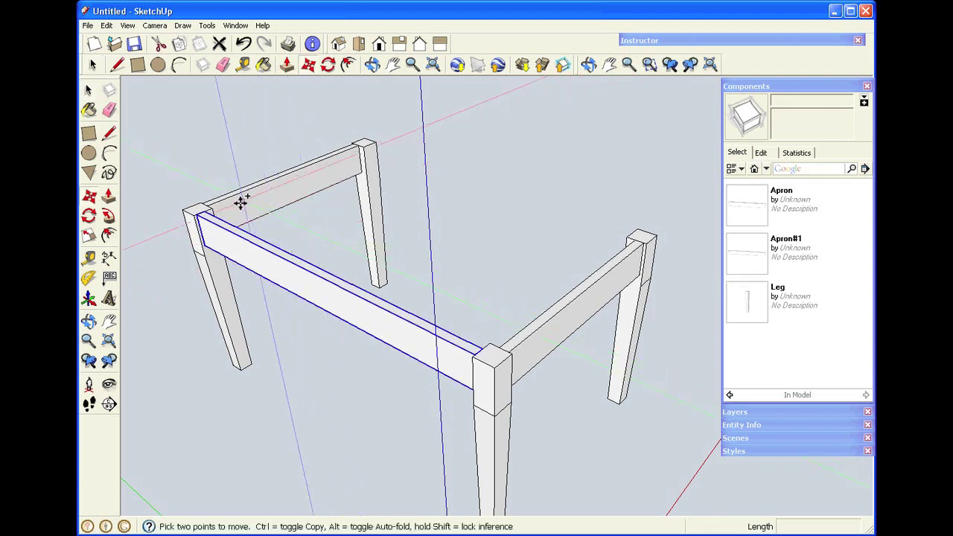
left_click(203, 212)
key("ctrl")
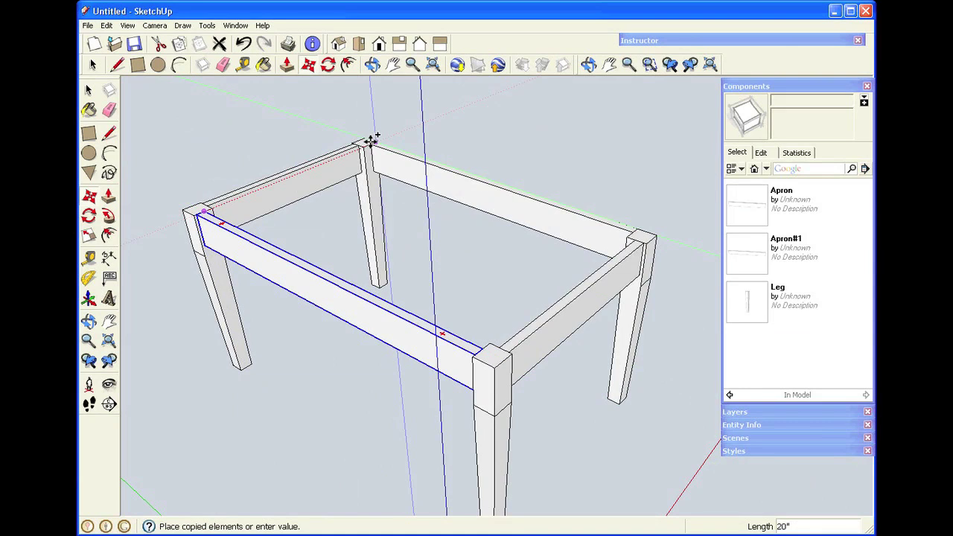
left_click(370, 140)
Move the copied long apron inward 1/4" along the red axis from the leg faces
scroll(378, 137, "up", 5)
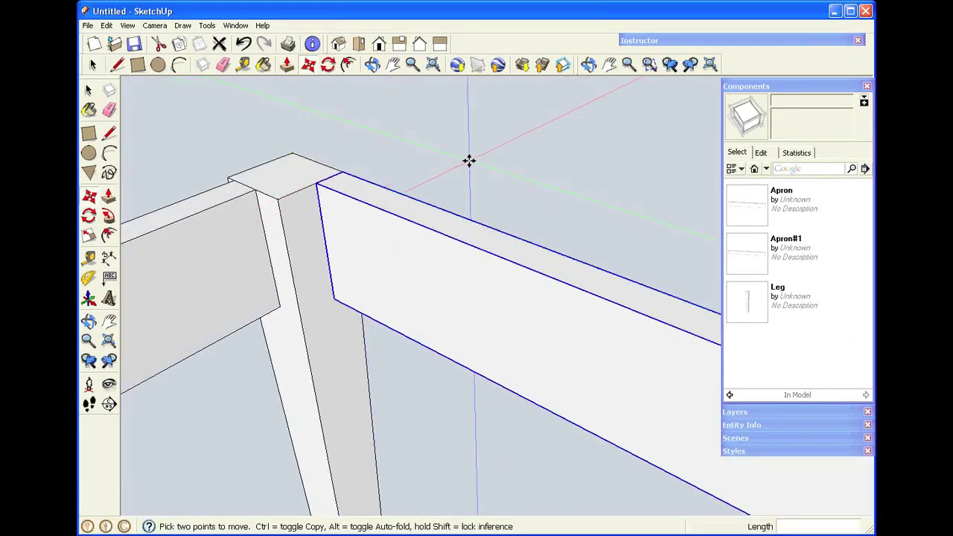
left_click(475, 164)
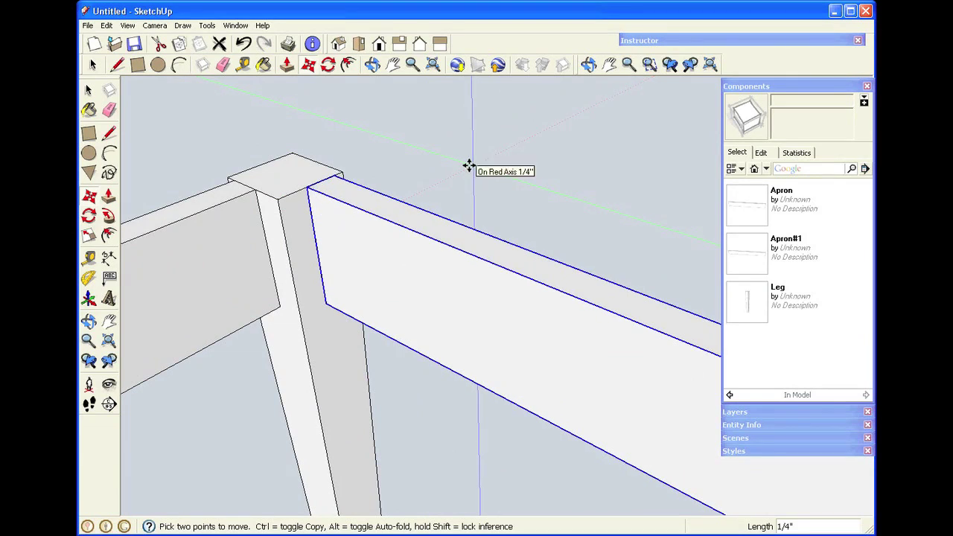
left_click(468, 165)
key("space")
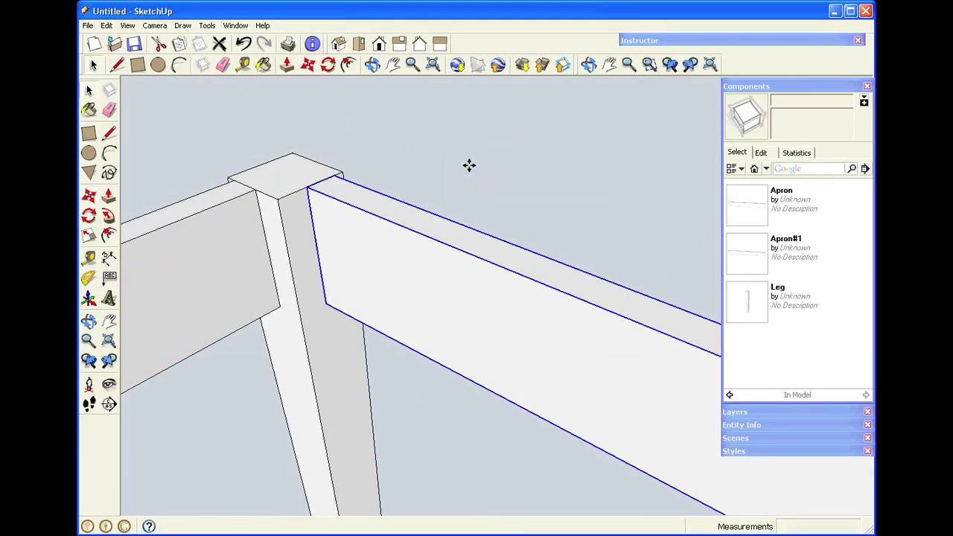
left_click(472, 160)
Examine the assembled table frame with its four legs and four aprons from several sides
scroll(474, 152, "down", 3)
scroll(475, 153, "down", 5)
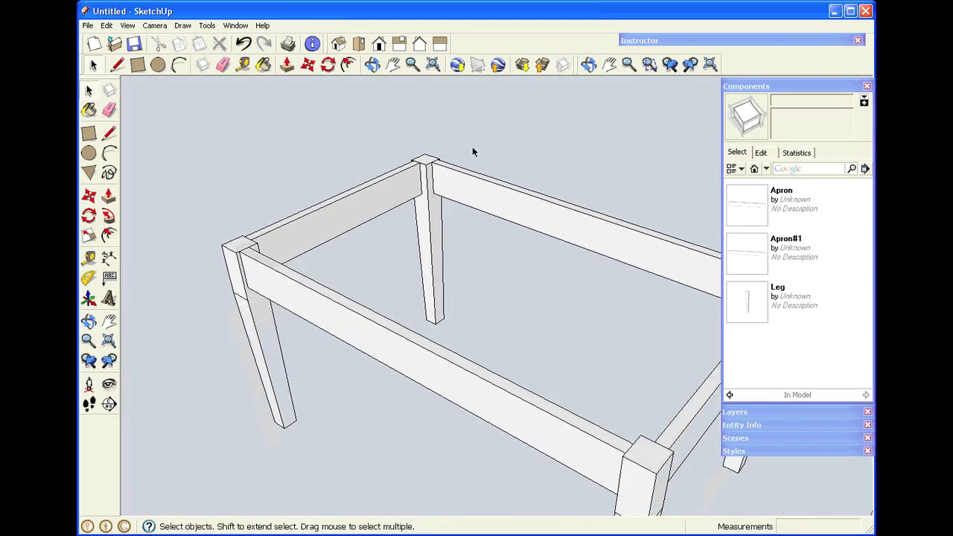
left_click(393, 65)
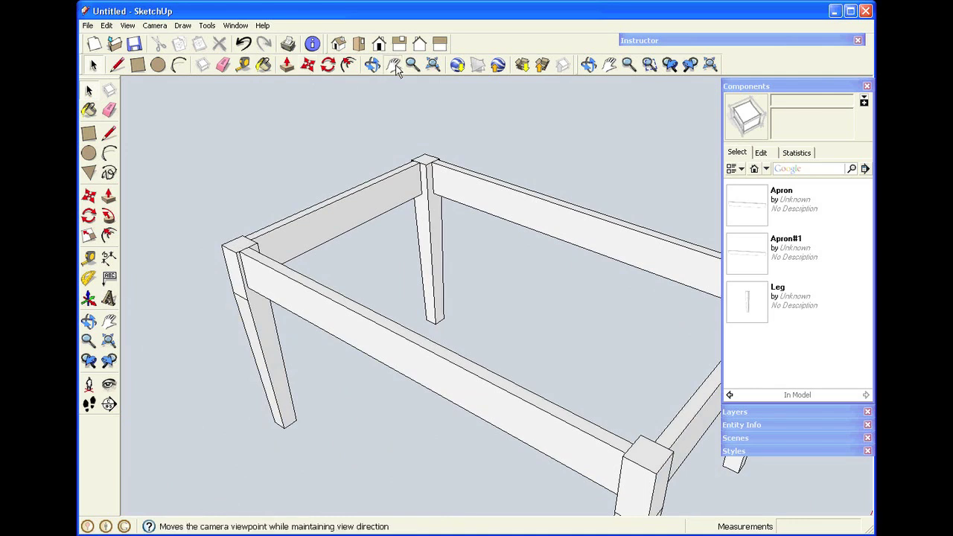
left_click_drag(479, 253, 402, 213)
scroll(452, 198, "down", 1)
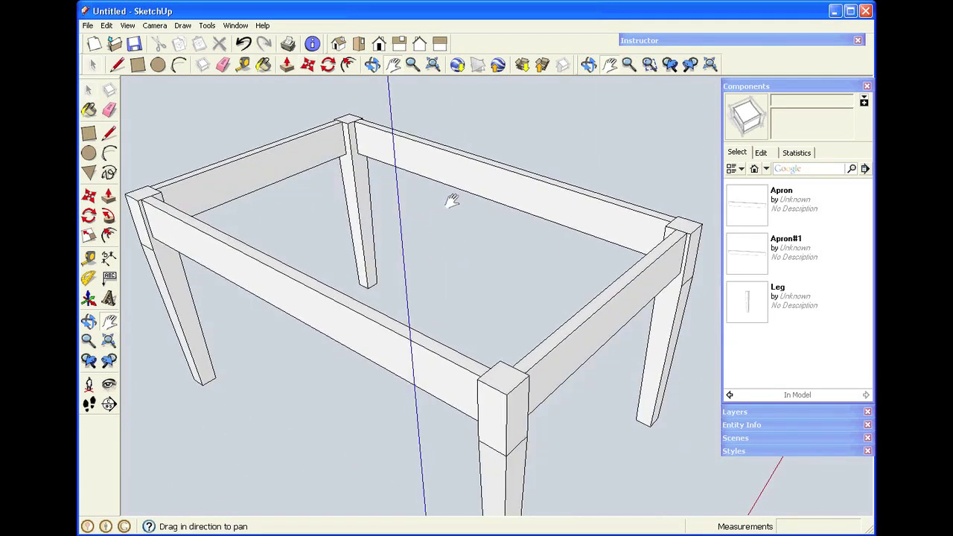
scroll(453, 204, "down", 2)
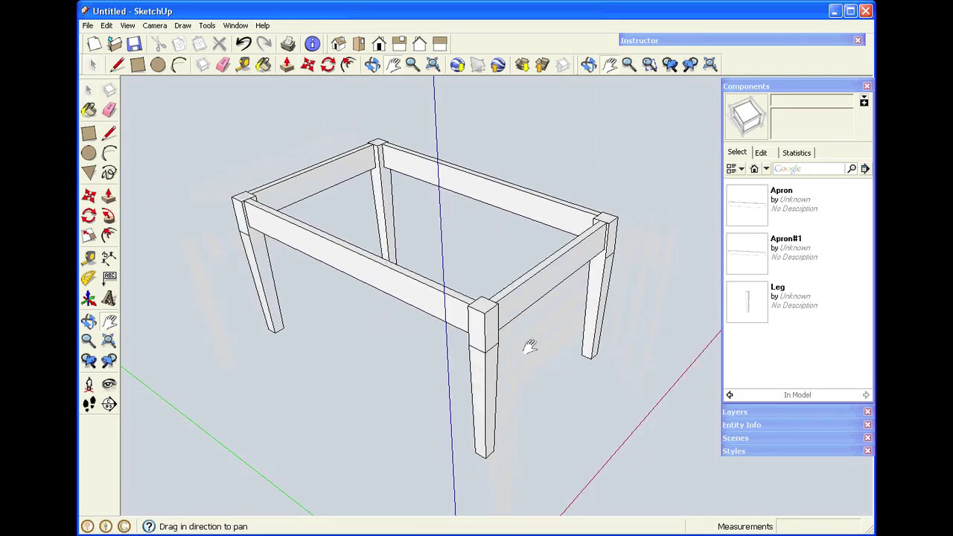
left_click_drag(529, 347, 271, 328)
right_click(458, 268)
left_click(481, 283)
left_click_drag(440, 355, 370, 364)
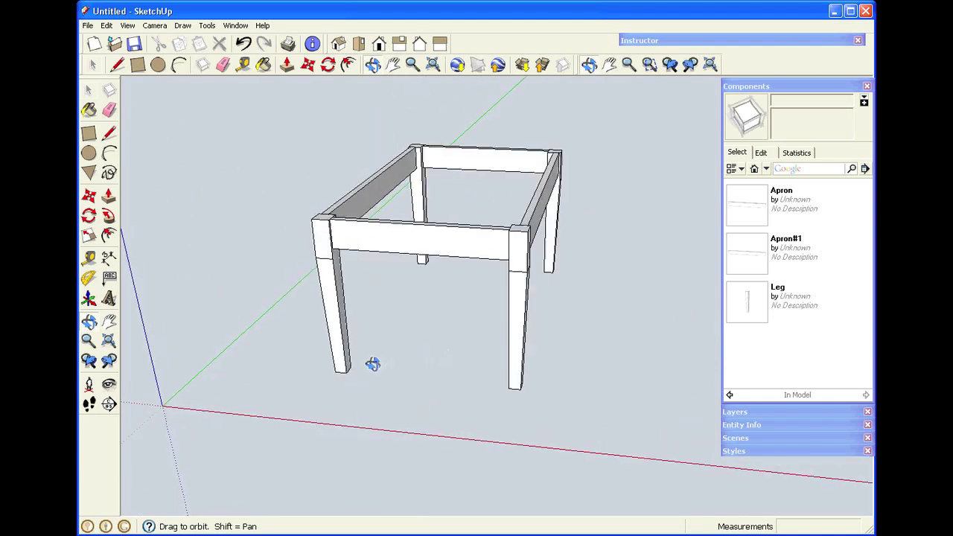
left_click_drag(488, 353, 405, 251)
key("space")
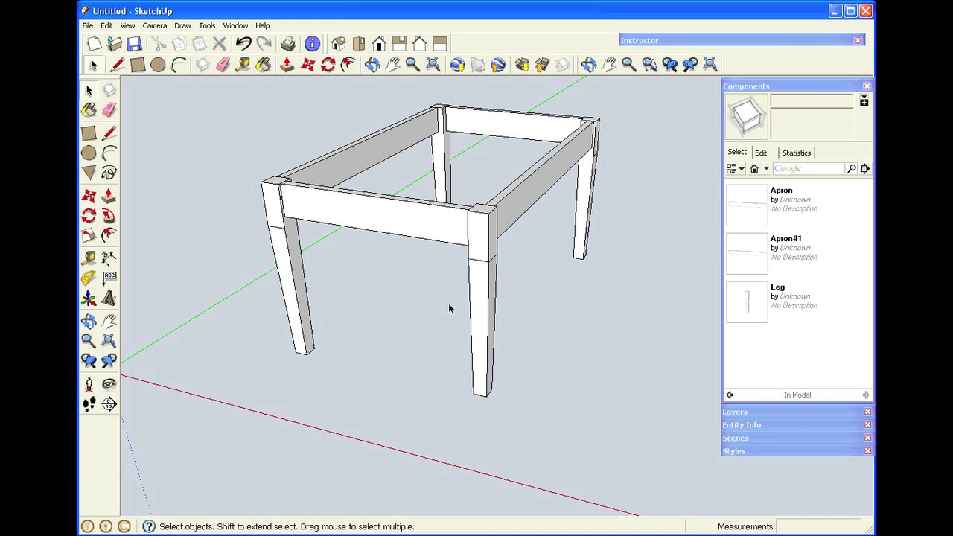
middle_click_drag(451, 133, 659, 228)
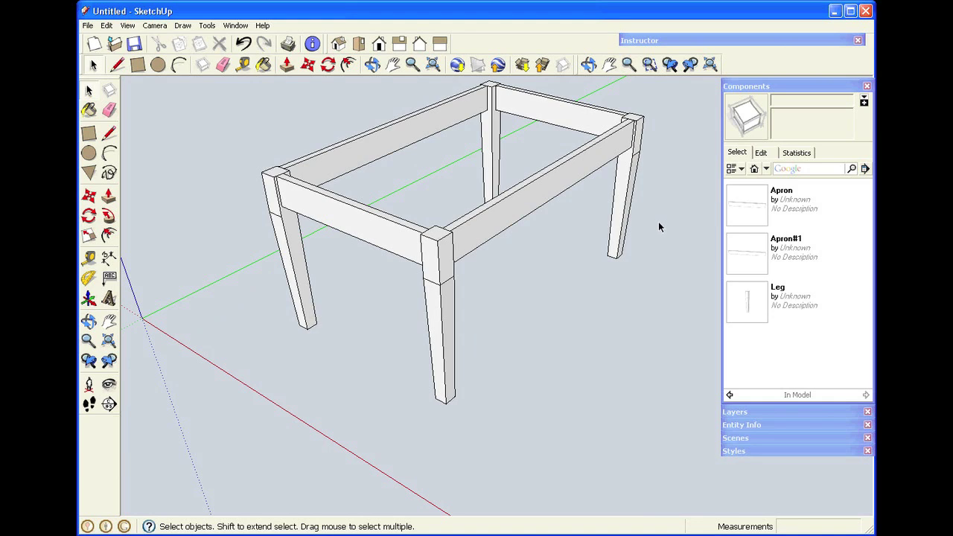
Place another Apron component on the open ground in front of the table and open it for editing
left_click(755, 210)
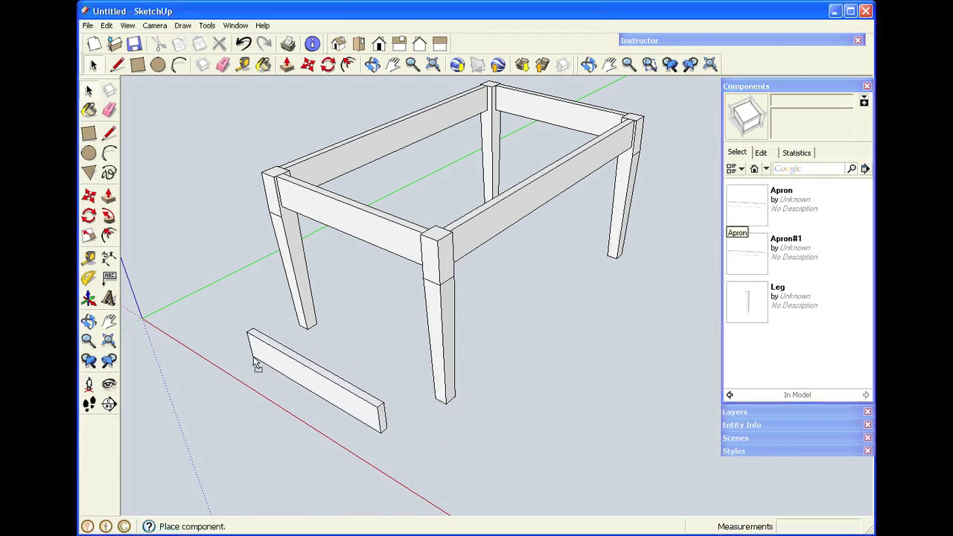
left_click(283, 383)
scroll(430, 445, "up", 5)
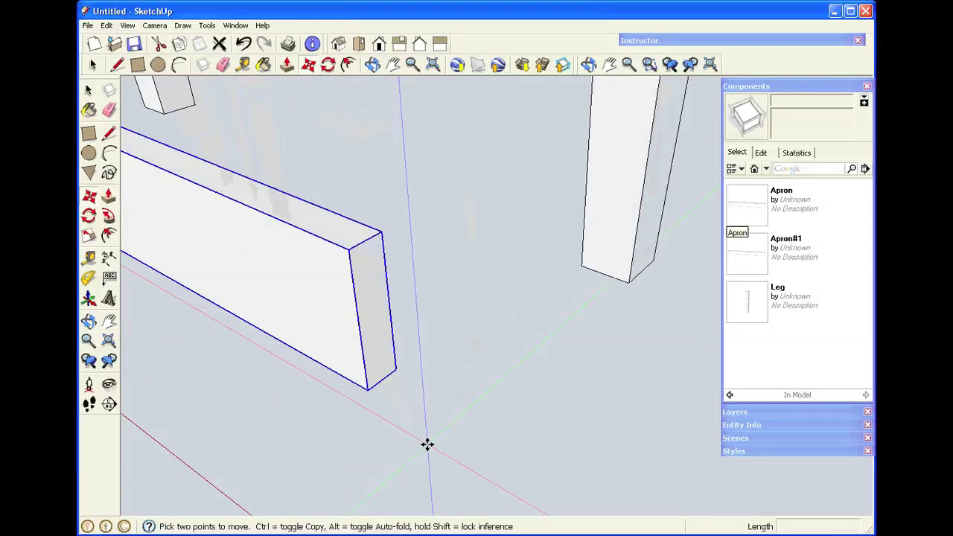
key("space")
right_click(352, 276)
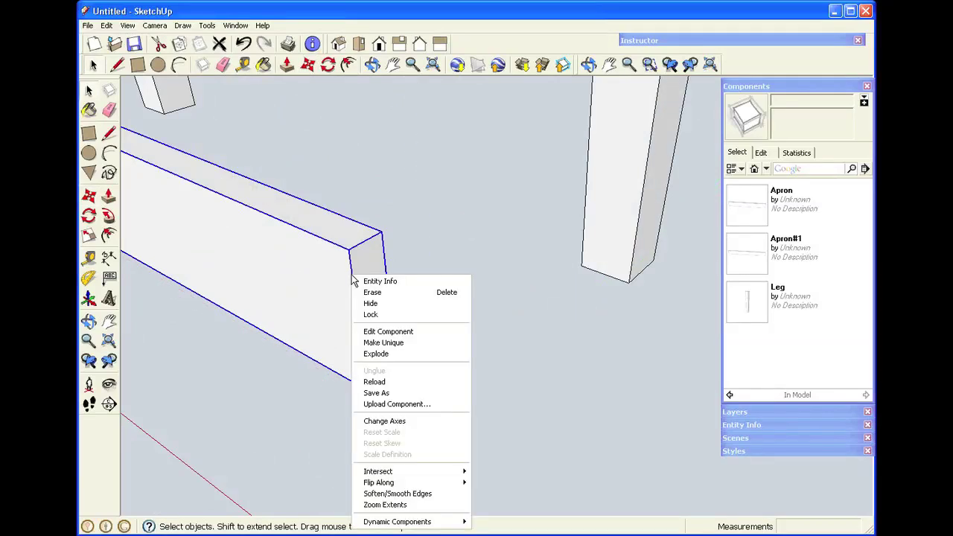
left_click(389, 332)
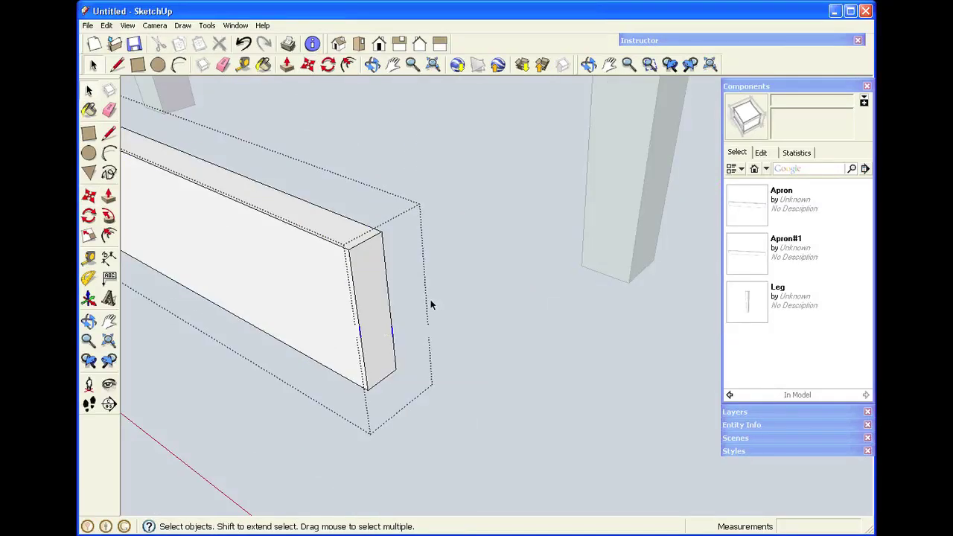
Offset the outline of the apron's near end face inward by 0.25"
scroll(417, 313, "up", 2)
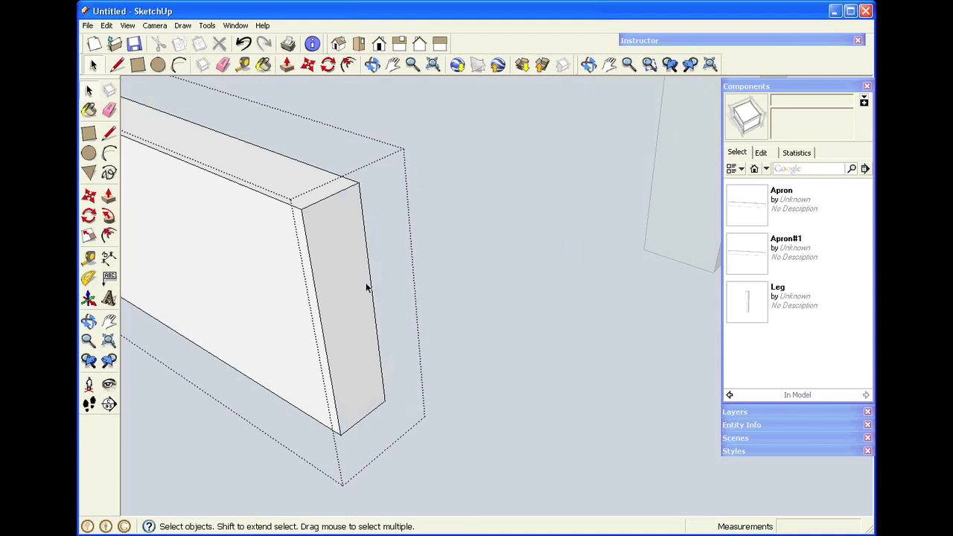
left_click(108, 236)
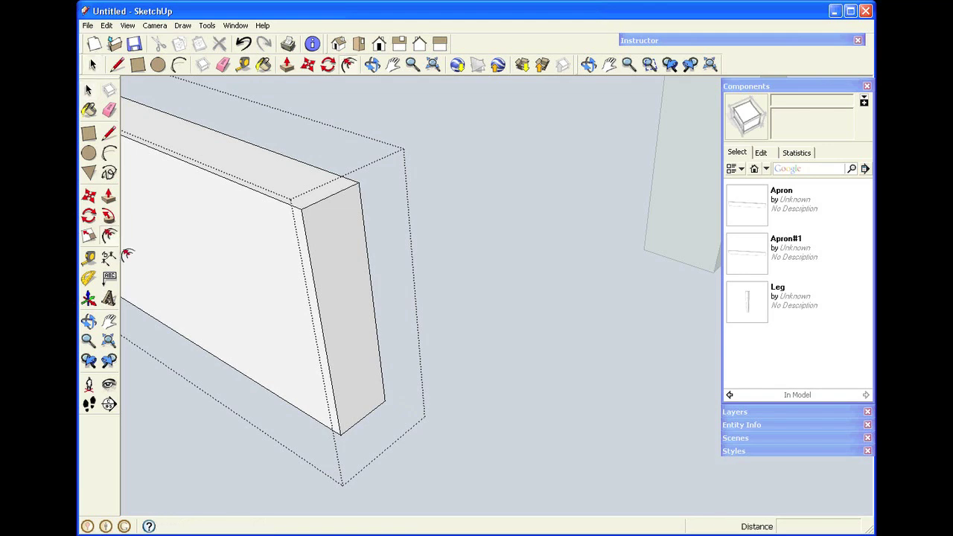
left_click(315, 232)
left_click(323, 233)
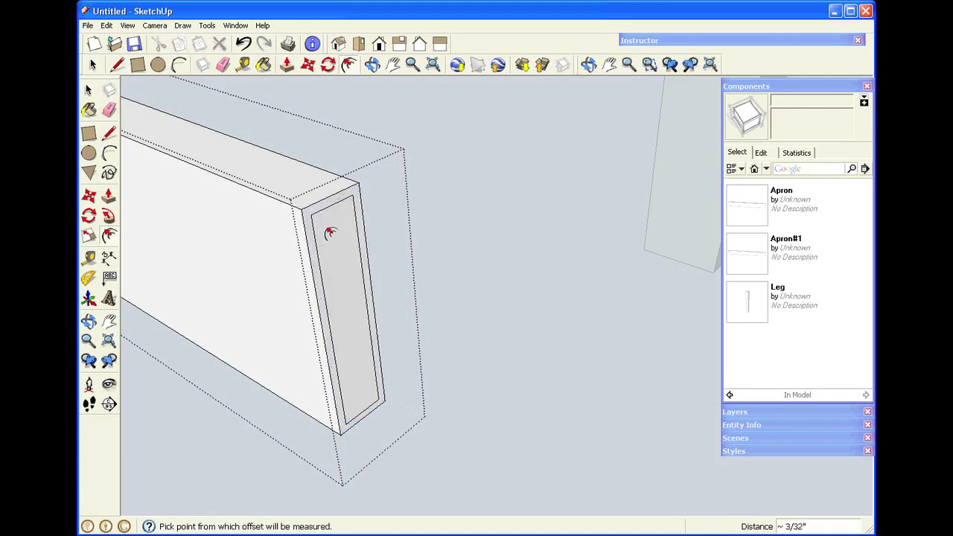
type(".25")
key("Return")
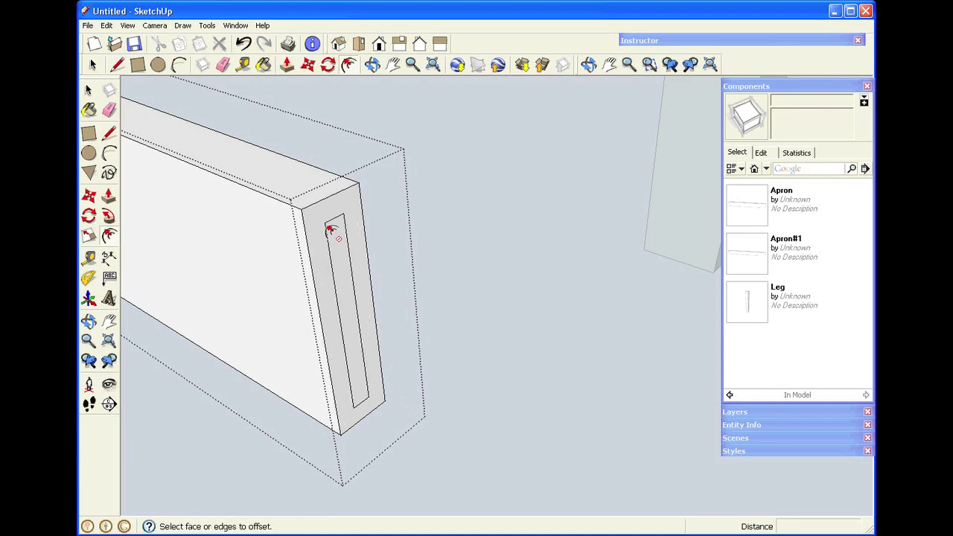
Push/Pull the inner rectangle on the apron's end outward 1" to form a tenon
left_click(331, 230)
left_click(332, 228)
left_click(334, 227)
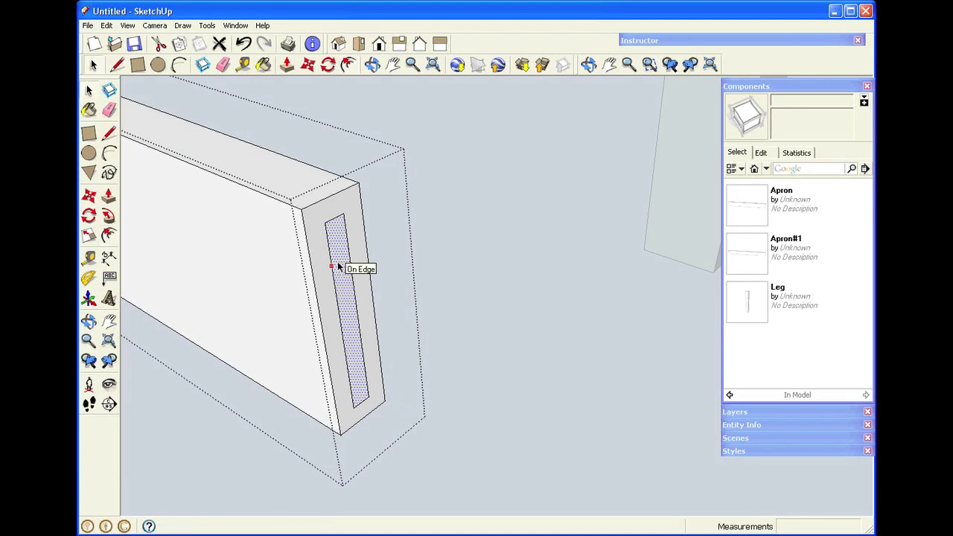
key("p")
left_click_drag(335, 268, 383, 309)
type("1")
key("Return")
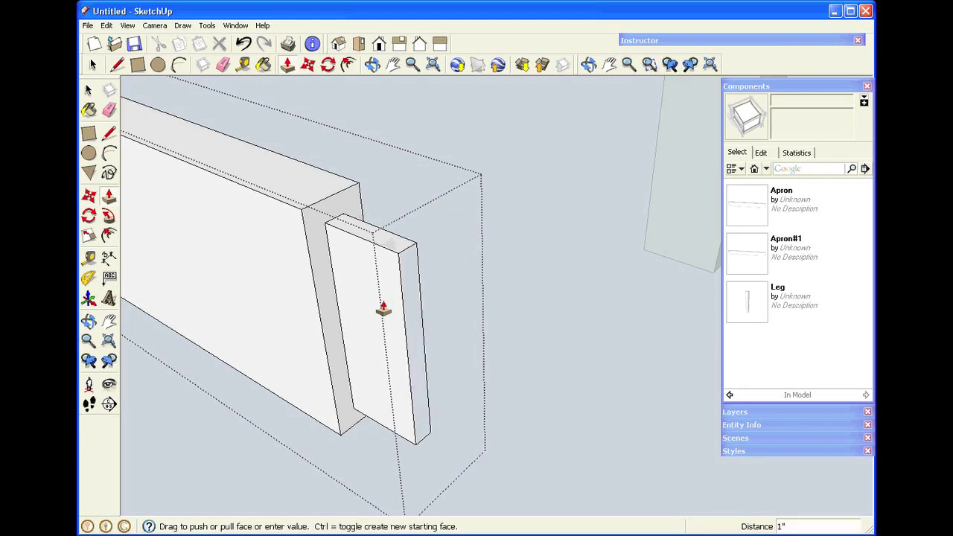
Offset the outline of the apron's opposite end face inward by 0.25"
key("space")
scroll(398, 305, "down", 8)
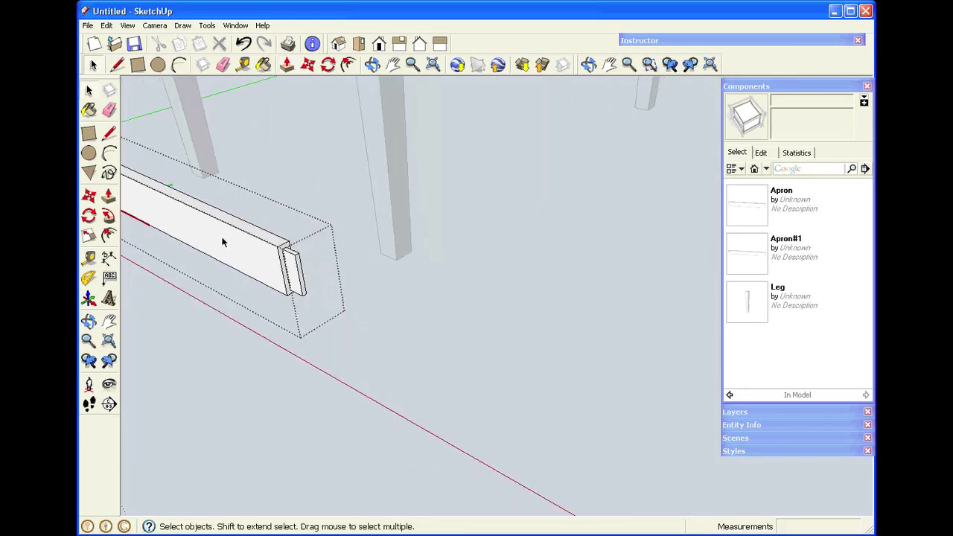
left_click(397, 66)
left_click_drag(231, 290, 449, 315)
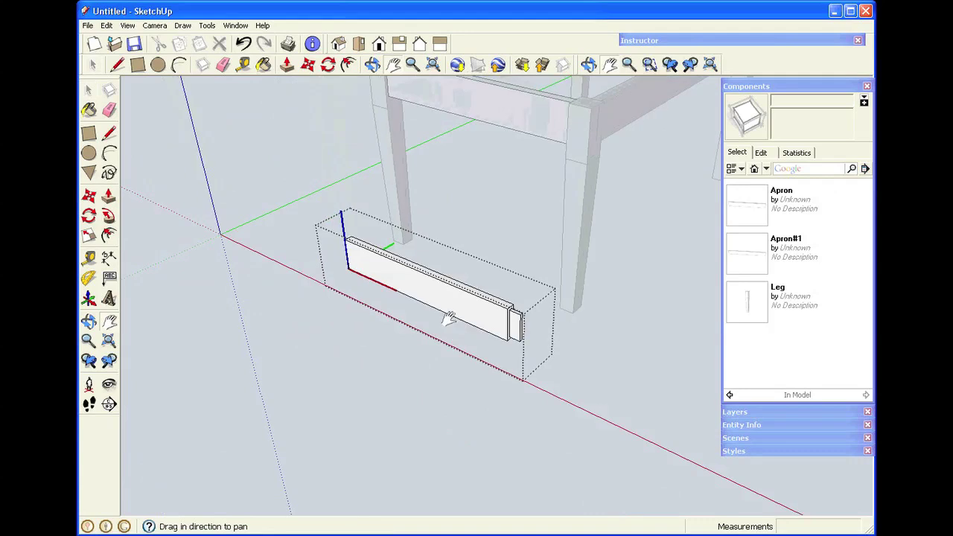
middle_click_drag(335, 259, 430, 362)
scroll(431, 362, "up", 6)
key("space")
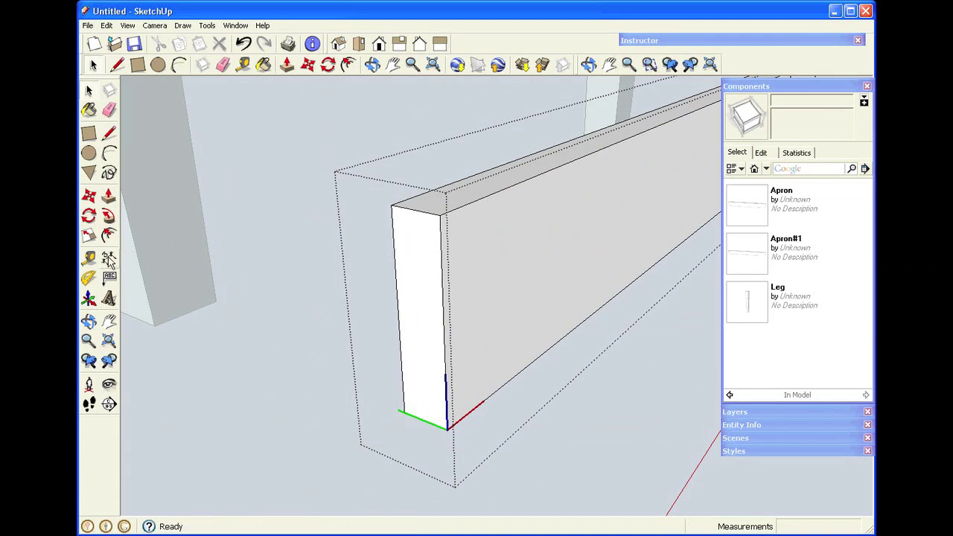
left_click(110, 235)
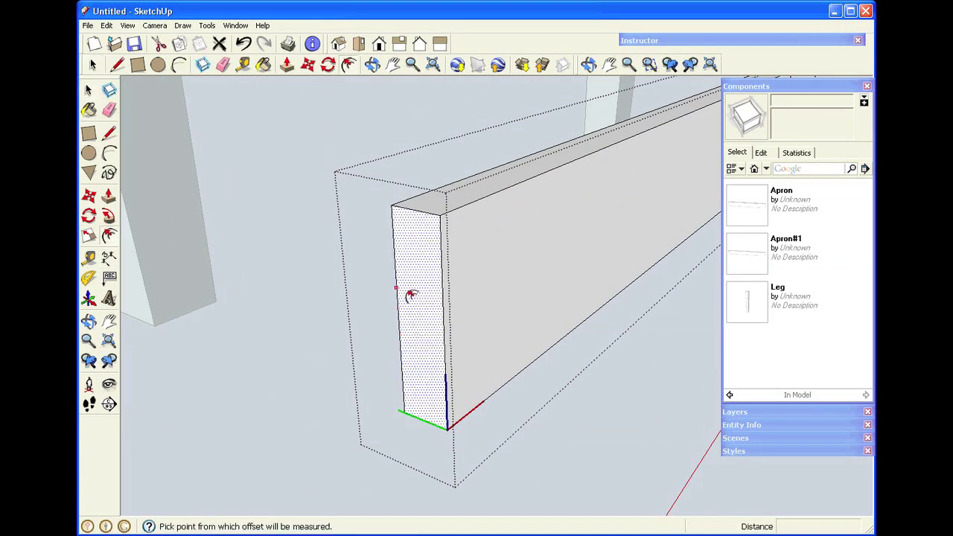
left_click(396, 276)
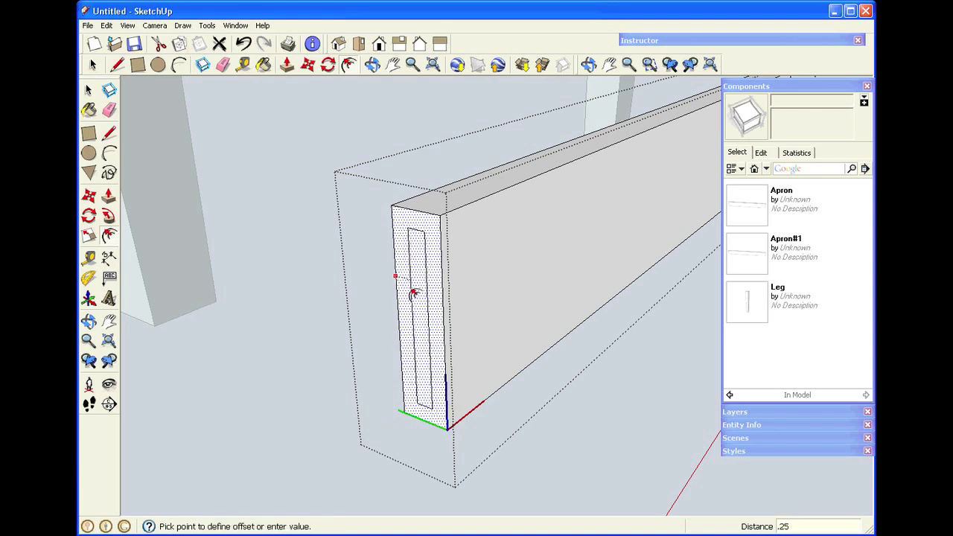
left_click(414, 293)
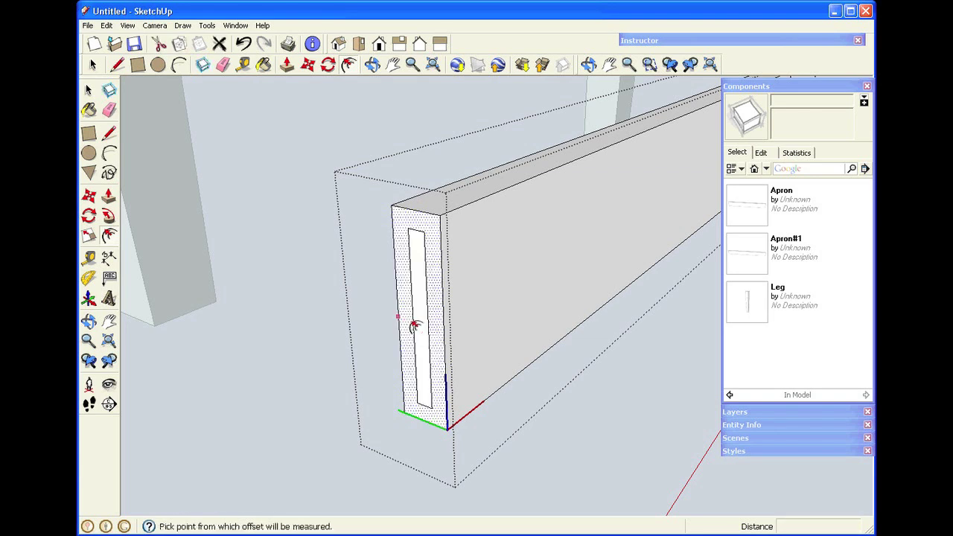
Pull the inner rectangle on this end out about 27/32" as a tenon and lower the tenon's top face 1/2"
key("p")
left_click(419, 326)
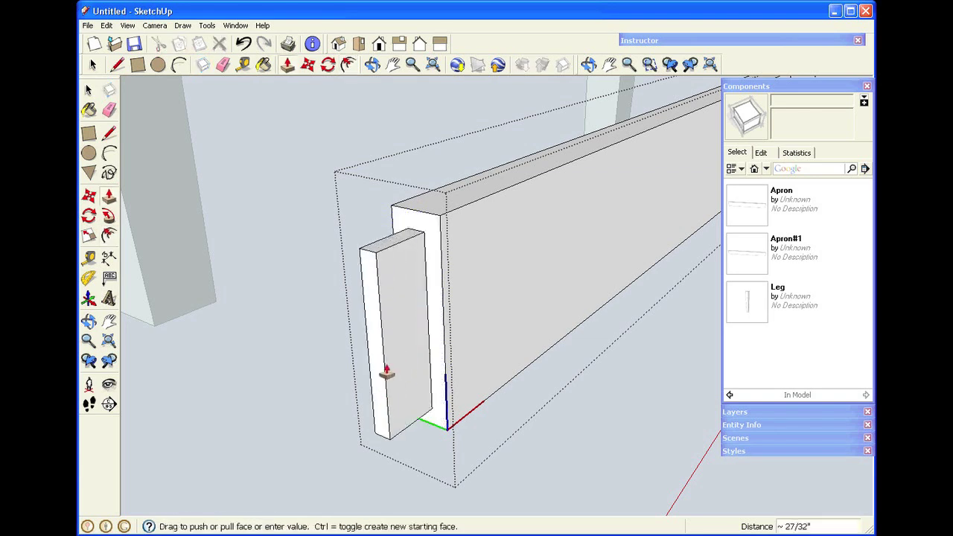
left_click(386, 371)
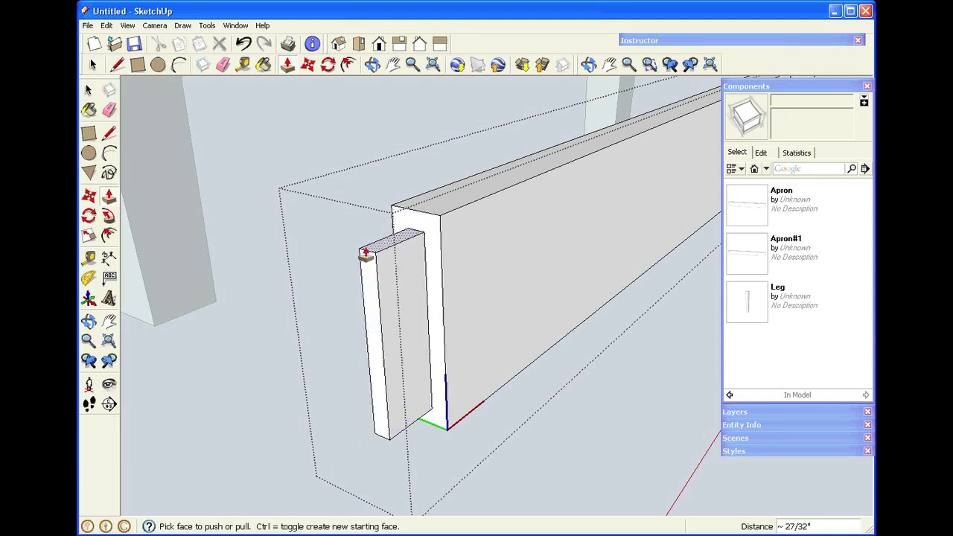
mouse_move(376, 254)
left_mouse_down()
mouse_move(376, 277)
mouse_move(374, 270)
left_mouse_up()
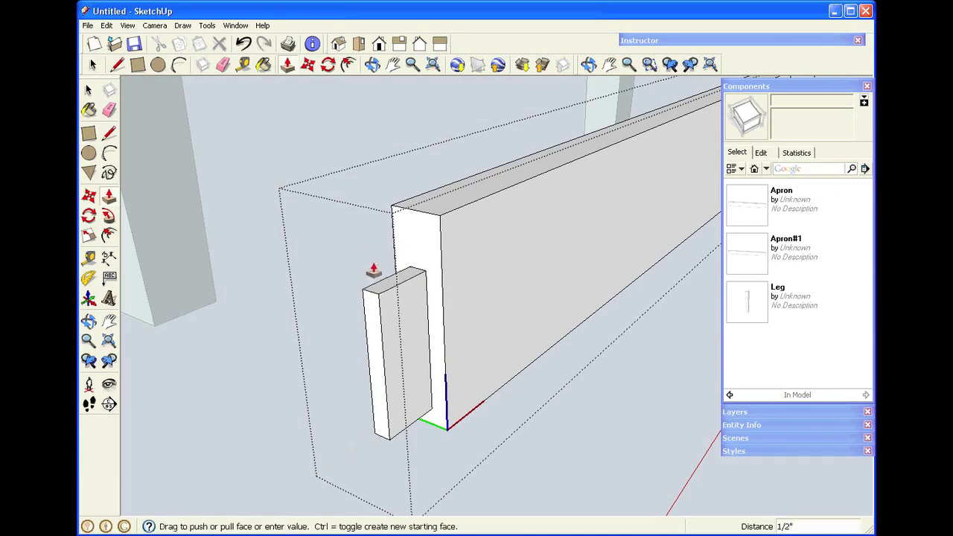
Lower the top face of the first end's tenon by 1/2" and finish editing the apron component
left_click(372, 64)
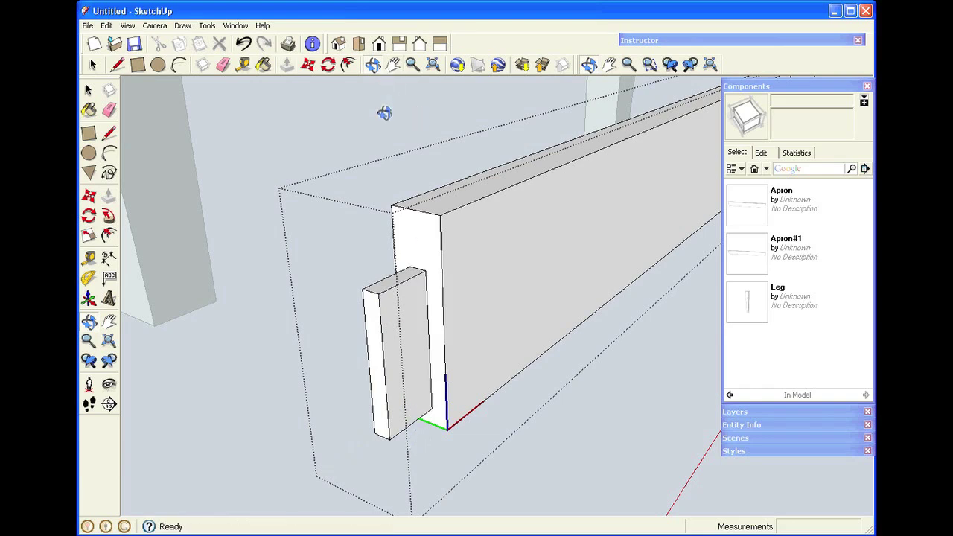
key("space")
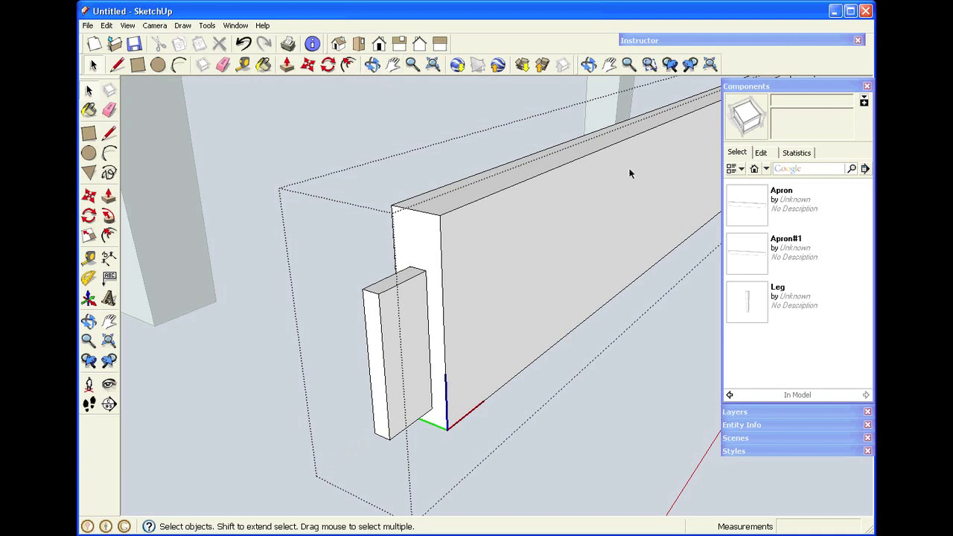
scroll(631, 173, "down", 3)
left_click(393, 64)
left_click_drag(580, 190, 390, 198)
middle_click_drag(547, 165, 606, 202)
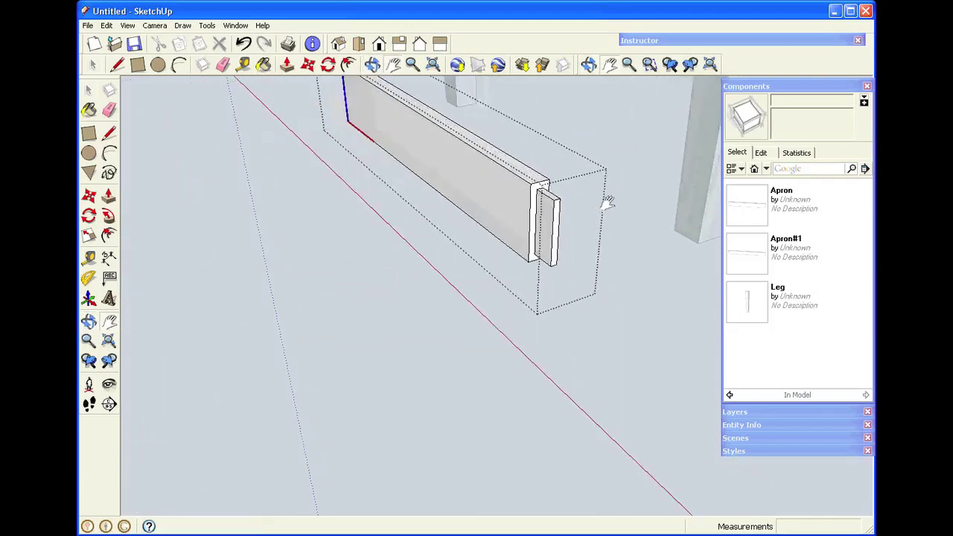
scroll(525, 185, "up", 5)
key("space")
key("p")
left_click_drag(437, 188, 442, 227)
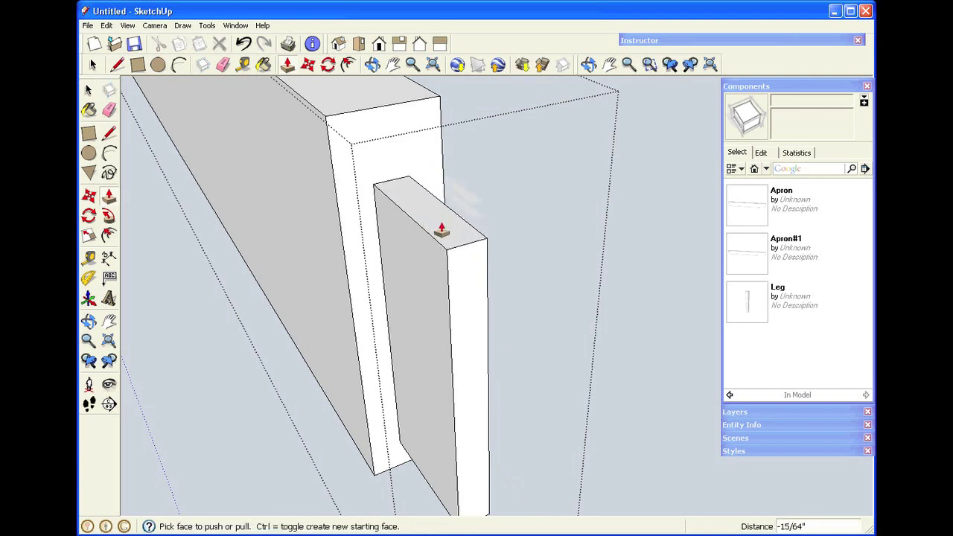
type(".5")
key("Return")
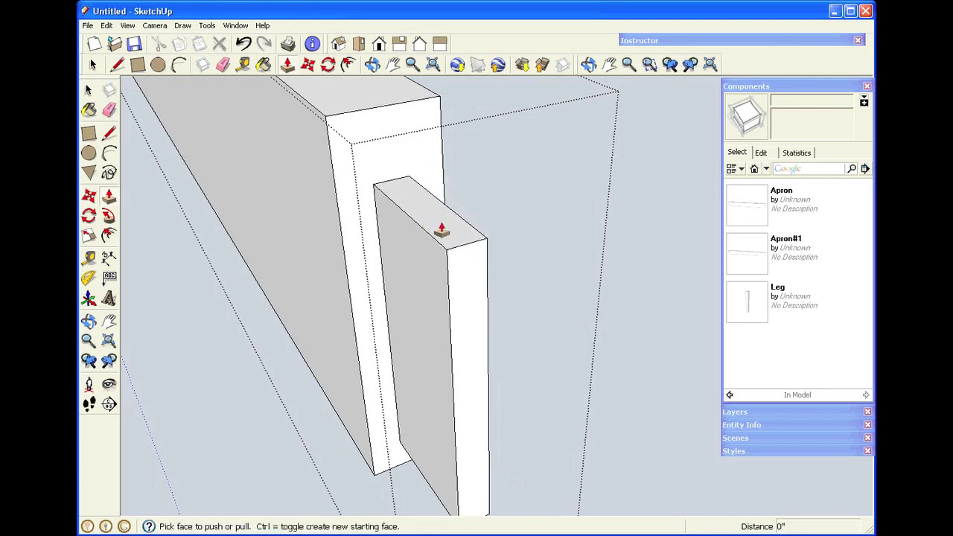
key("space")
left_click(627, 266)
Examine the table frame and check the two short aprons by selecting each in turn
scroll(454, 299, "down", 6)
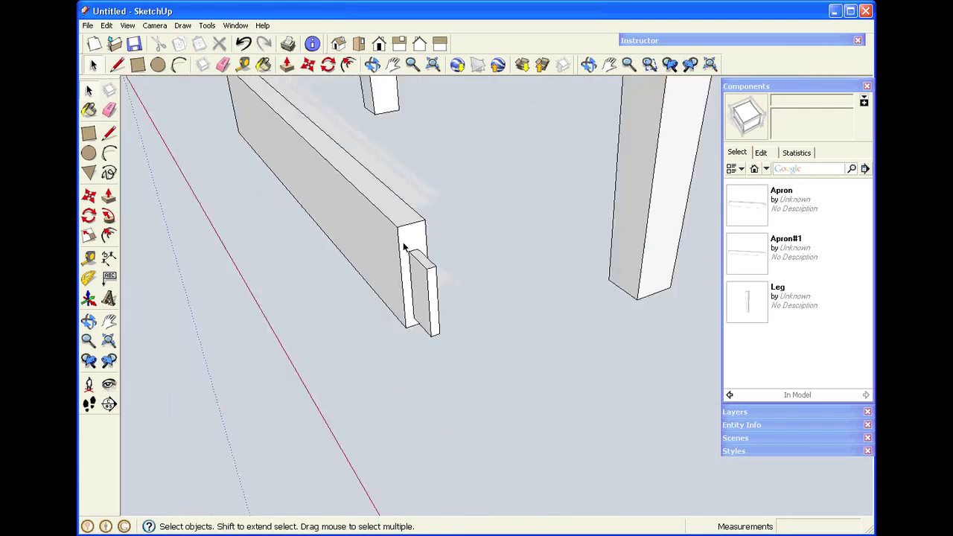
scroll(404, 247, "down", 8)
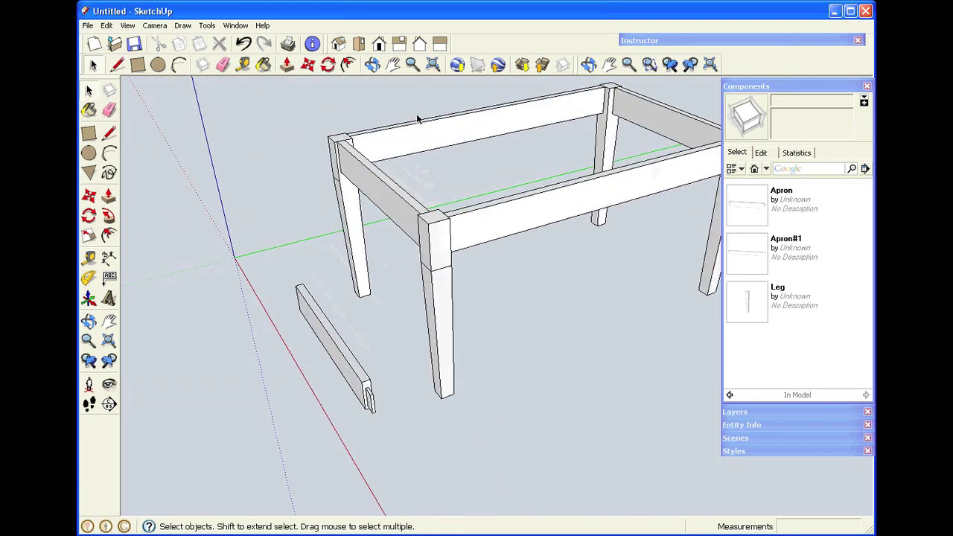
scroll(417, 120, "up", 2)
middle_click_drag(416, 192, 514, 182)
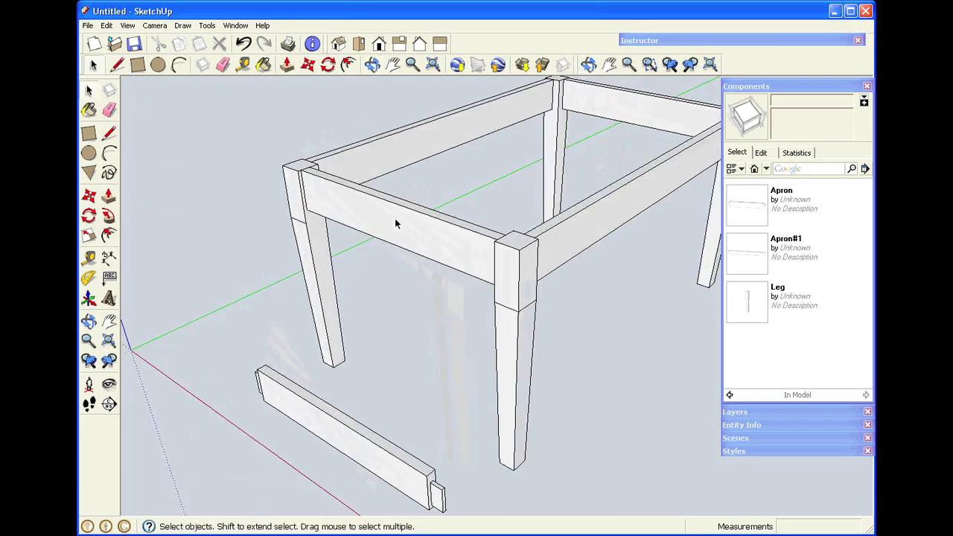
left_click(458, 238)
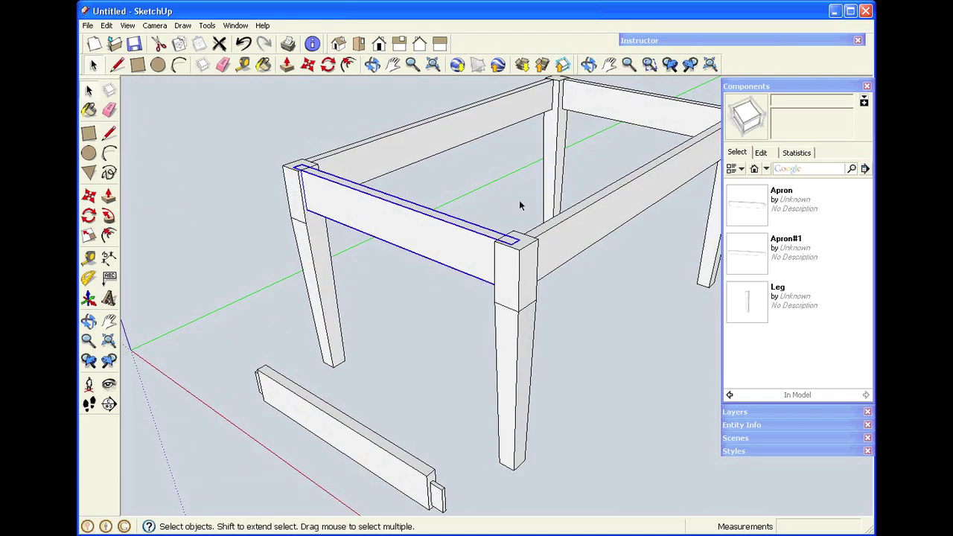
left_click(658, 114)
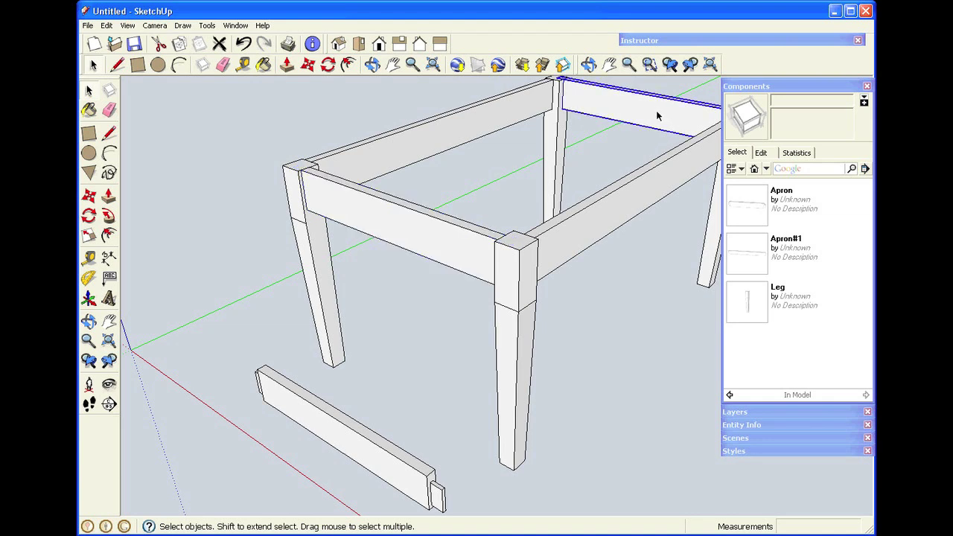
left_click(614, 144)
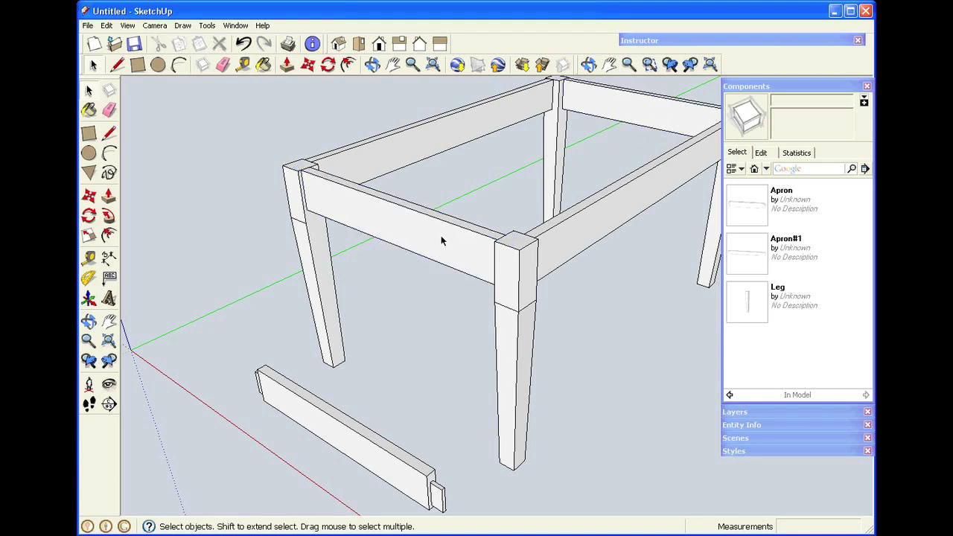
Try to lift the front short apron out of the frame along the blue axis to expose its tenons
left_click(441, 238)
key("m")
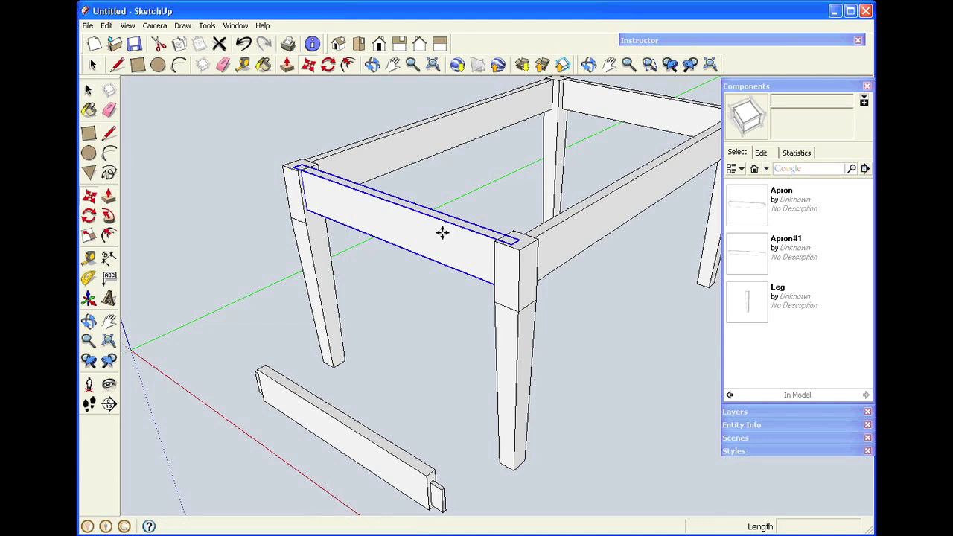
left_click(442, 235)
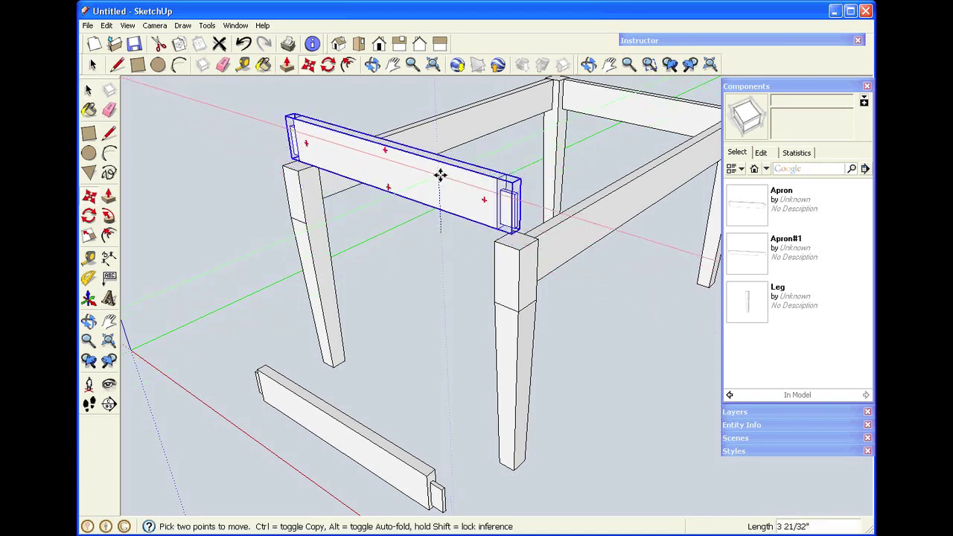
key("Escape")
key("space")
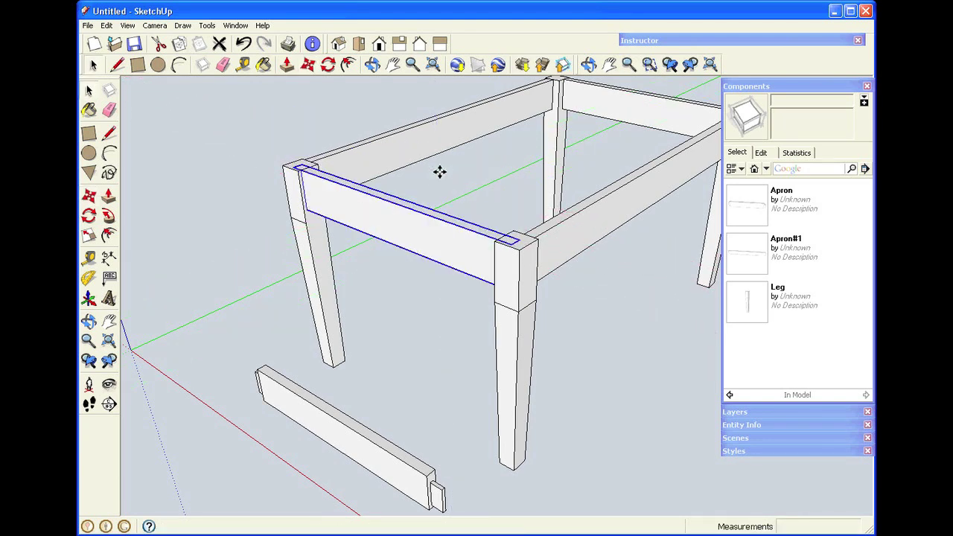
Examine the short aprons' tenons inside the legs in X-ray face style and return to the opaque display
left_click(182, 130)
left_click(131, 28)
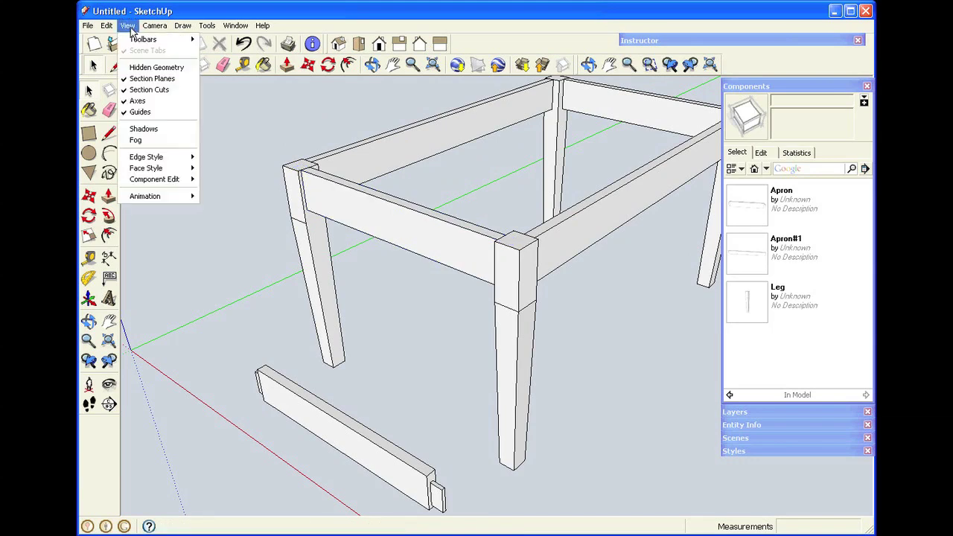
mouse_move(174, 172)
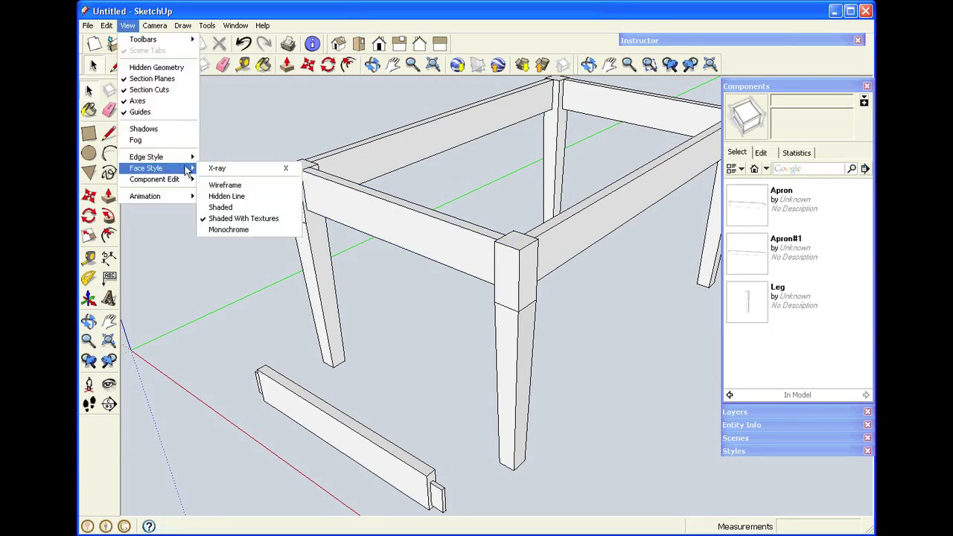
left_click(210, 168)
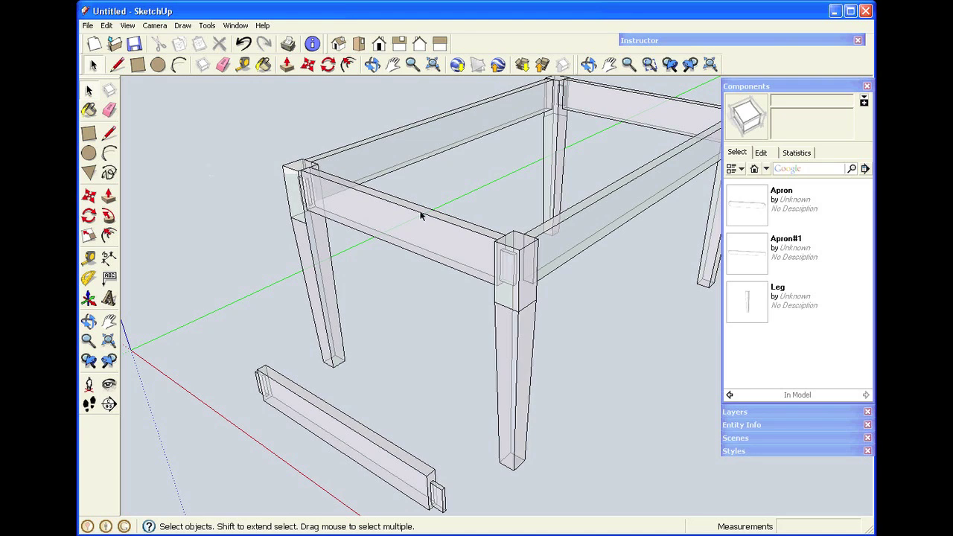
scroll(473, 206, "up", 4)
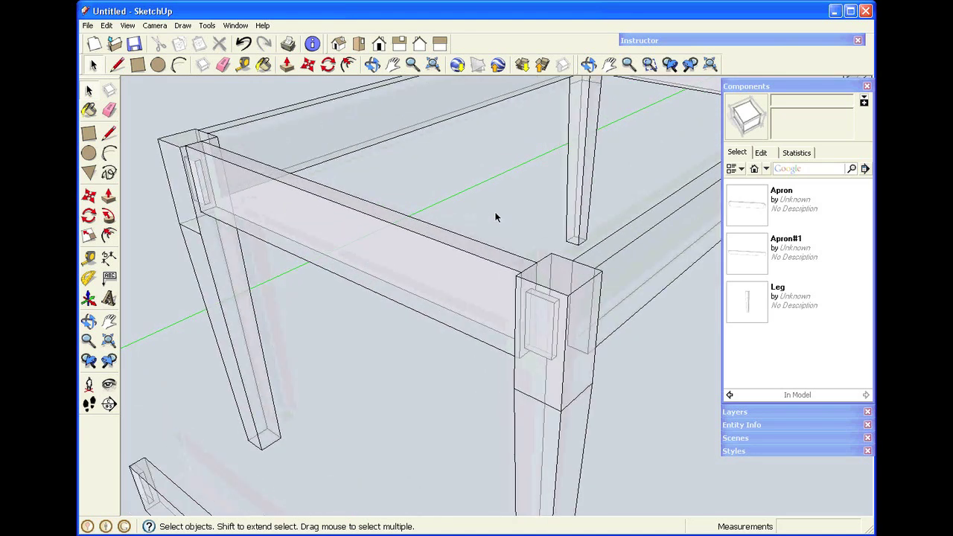
scroll(495, 216, "down", 5)
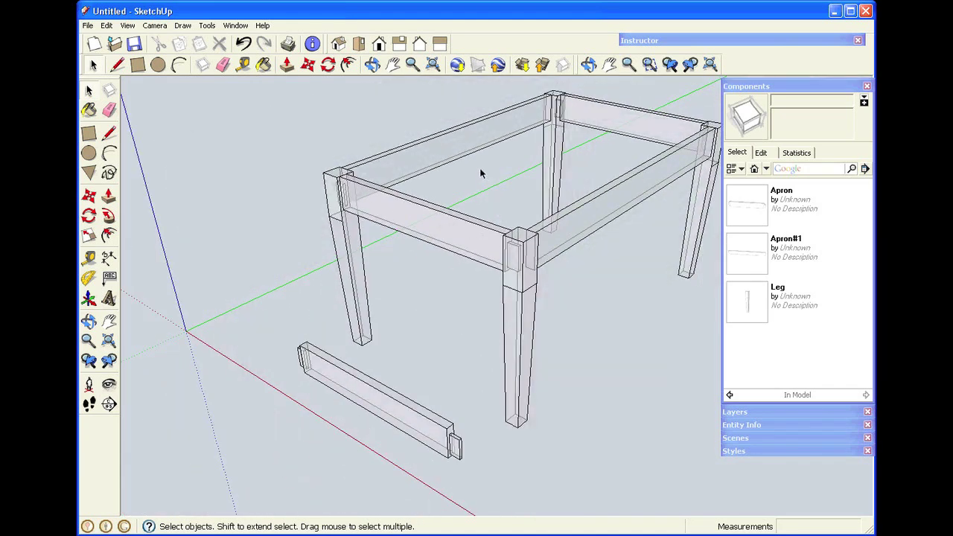
left_click(127, 25)
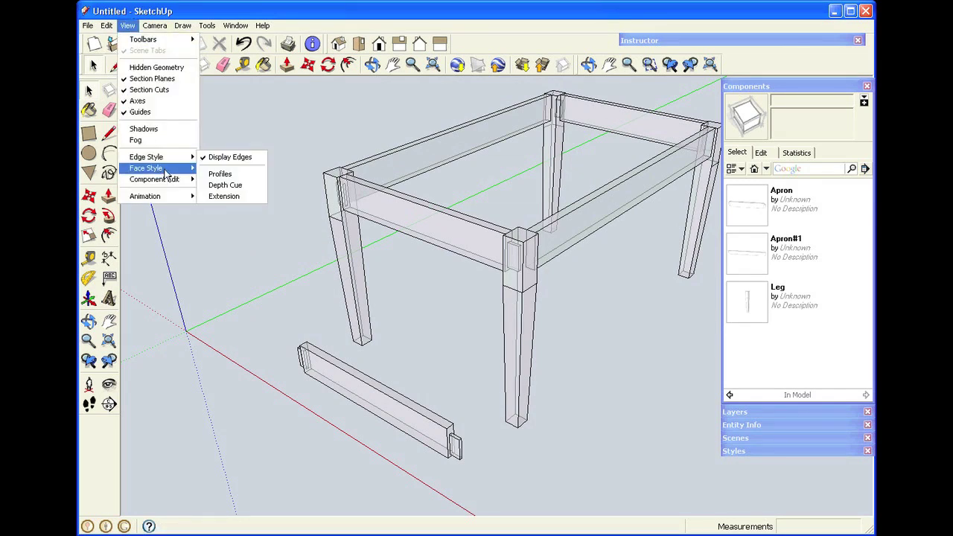
mouse_move(161, 168)
left_click(216, 171)
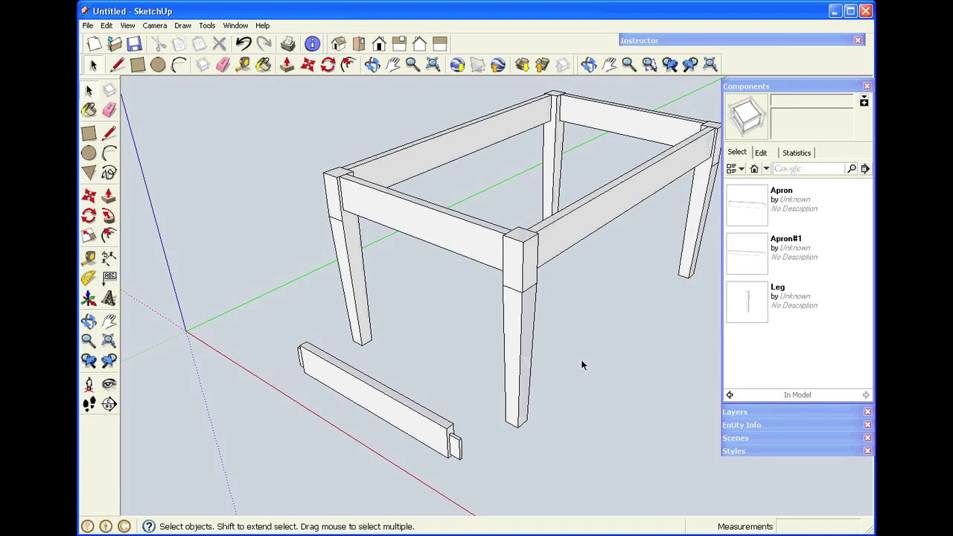
Delete the loose short apron beside the table and place a loose instance of the long Apron#1 component in its stead
left_click(421, 436)
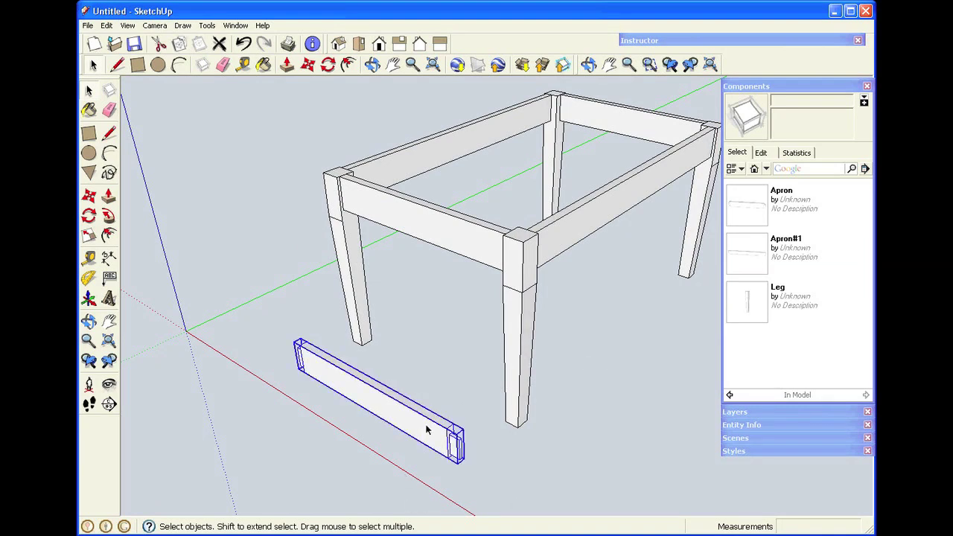
key("Delete")
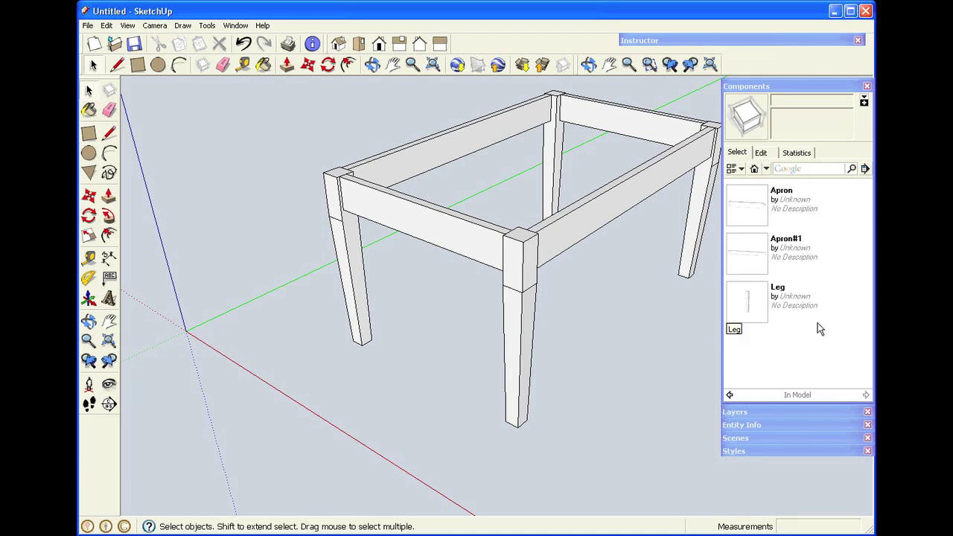
left_click(609, 65)
left_click_drag(604, 255, 462, 298)
key("space")
left_click(747, 253)
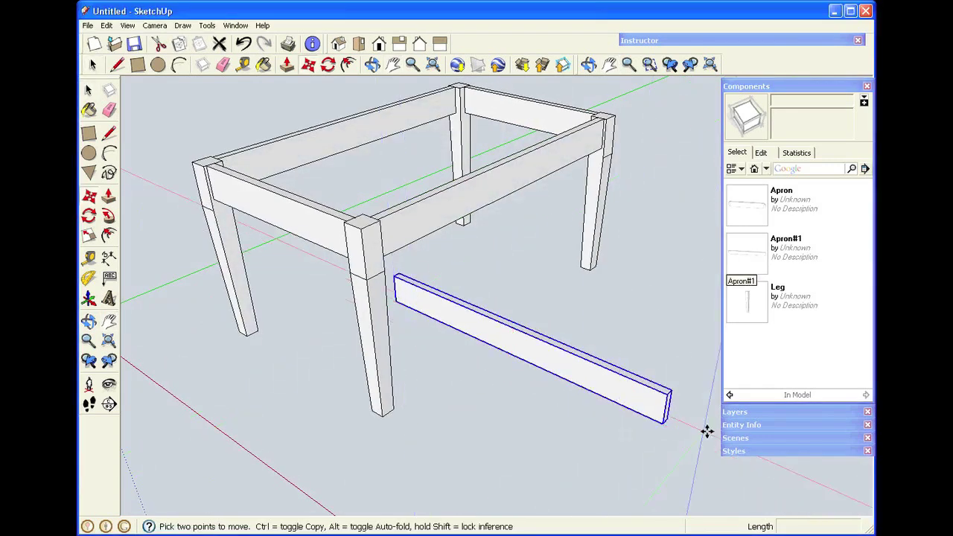
Open the loose long apron for editing and offset the outline of its near end face inward
scroll(696, 417, "up", 8)
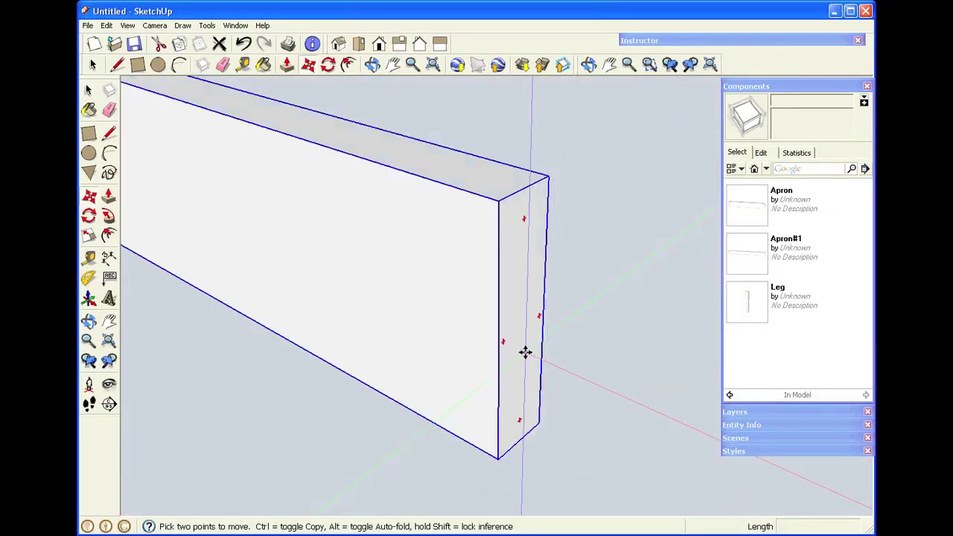
right_click(526, 352)
left_click(558, 165)
middle_click_drag(557, 166, 436, 209)
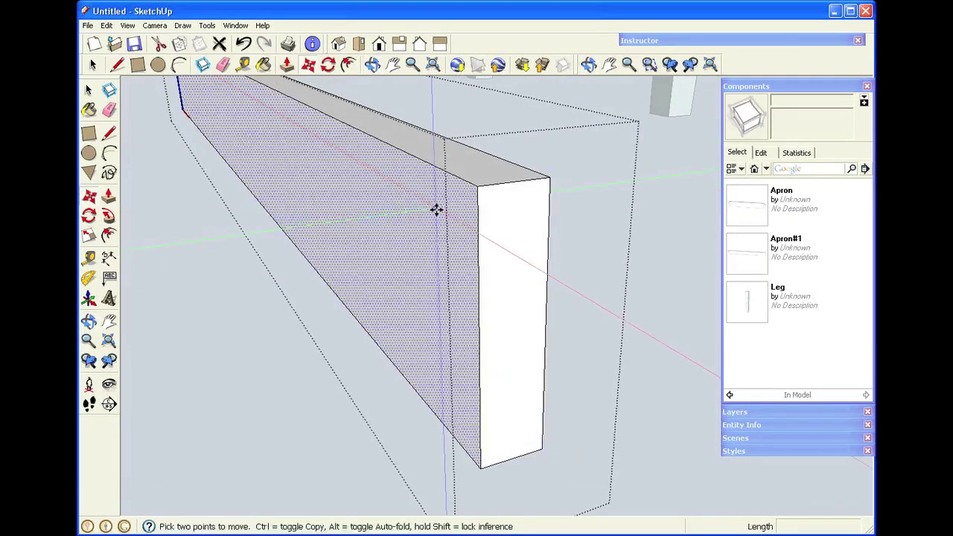
scroll(464, 251, "down", 4)
key("space")
left_click(108, 235)
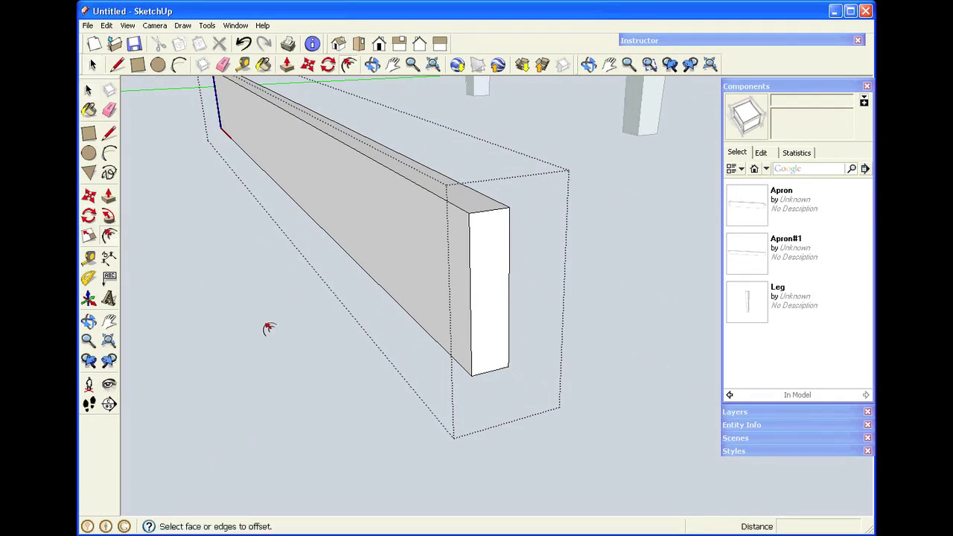
left_click(471, 263)
left_click(483, 267)
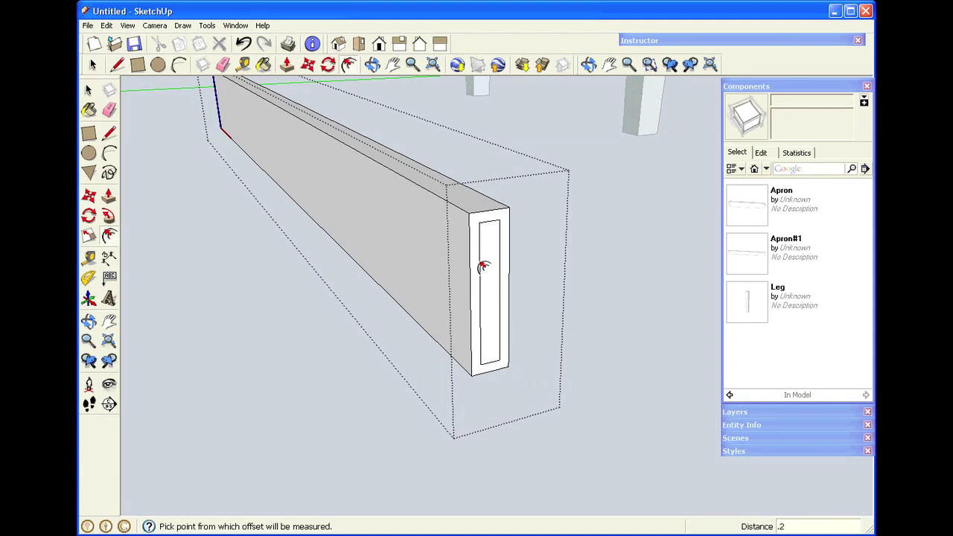
Pull the inner rectangle on this end out as a tenon and lower the tenon's top face 1/2"
key("p")
left_click_drag(489, 282, 518, 266)
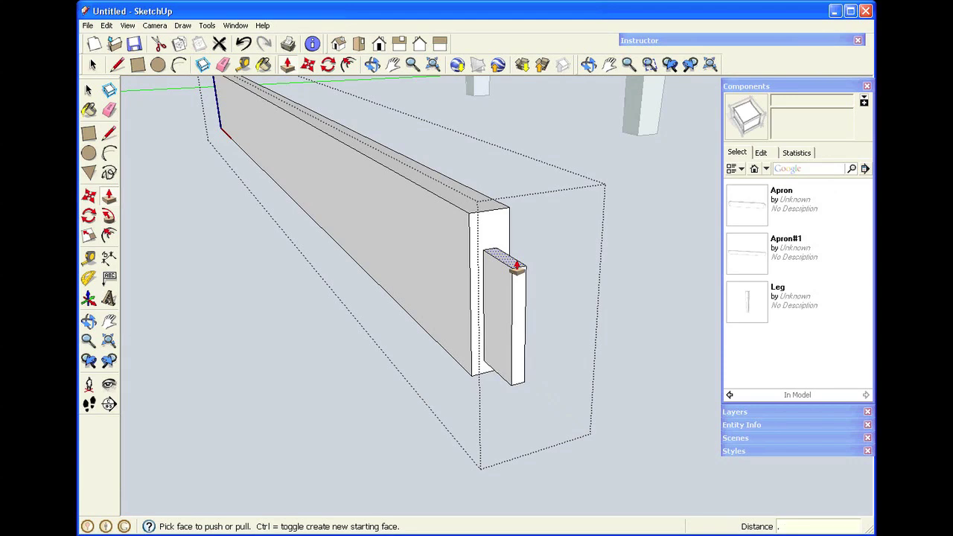
key("Return")
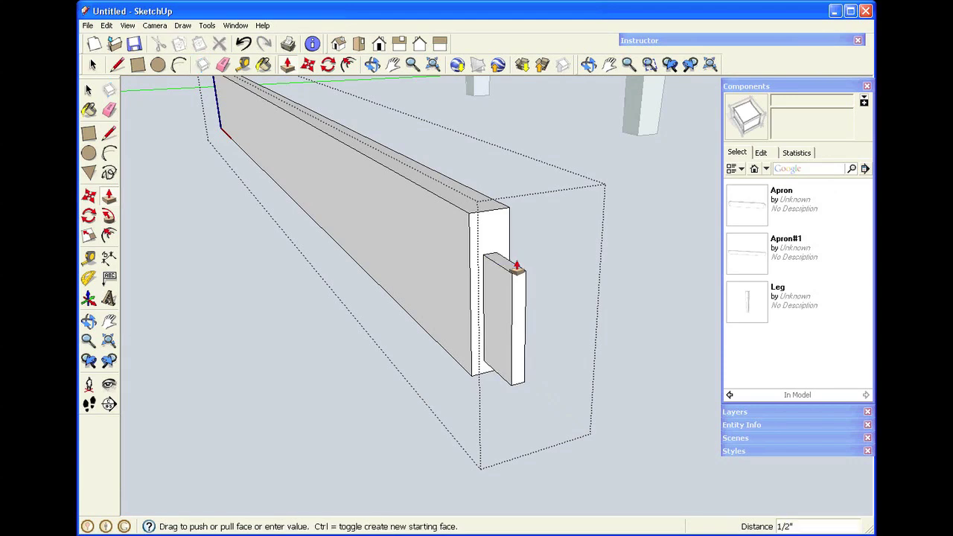
Offset the outline of the long apron's opposite end face inward to form the second tenon's profile
left_click(373, 65)
left_click_drag(326, 182, 547, 236)
key("space")
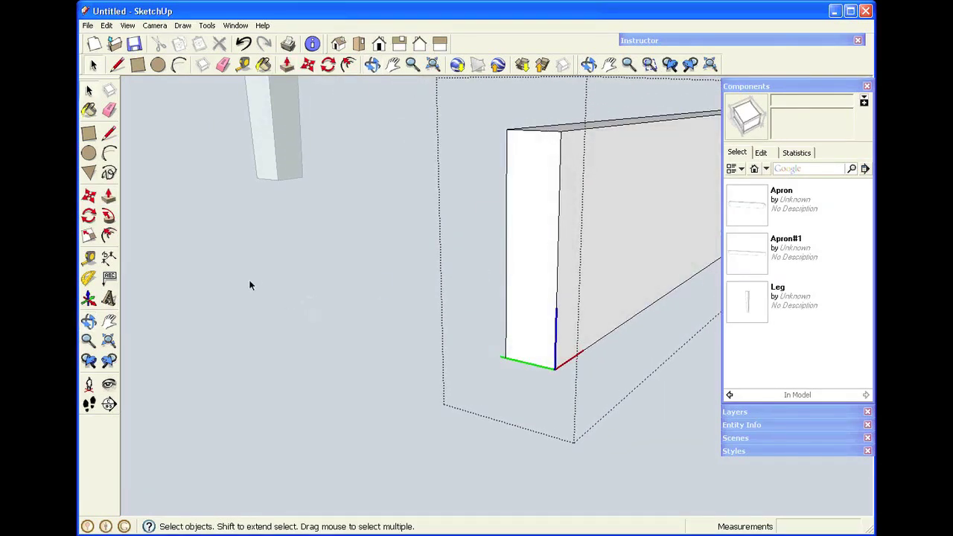
left_click(110, 235)
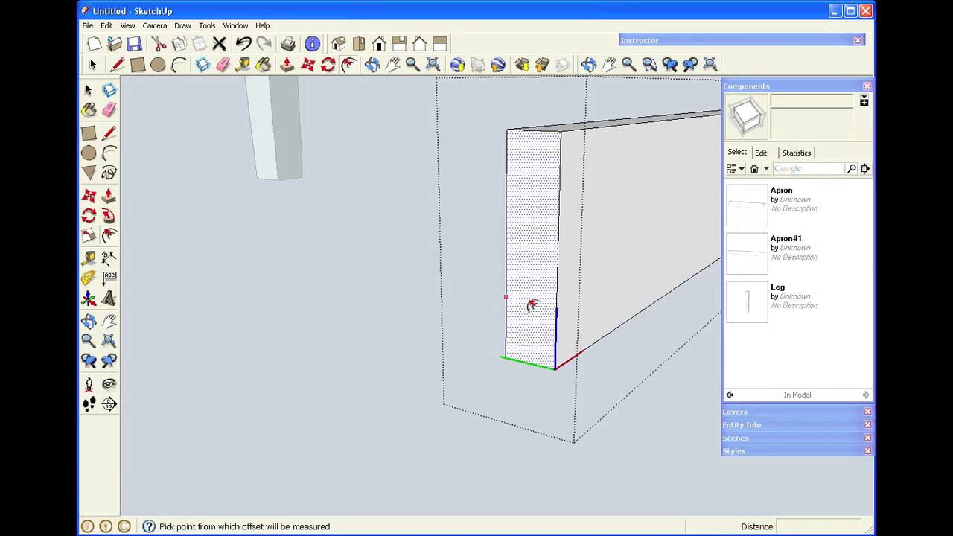
left_click(513, 212)
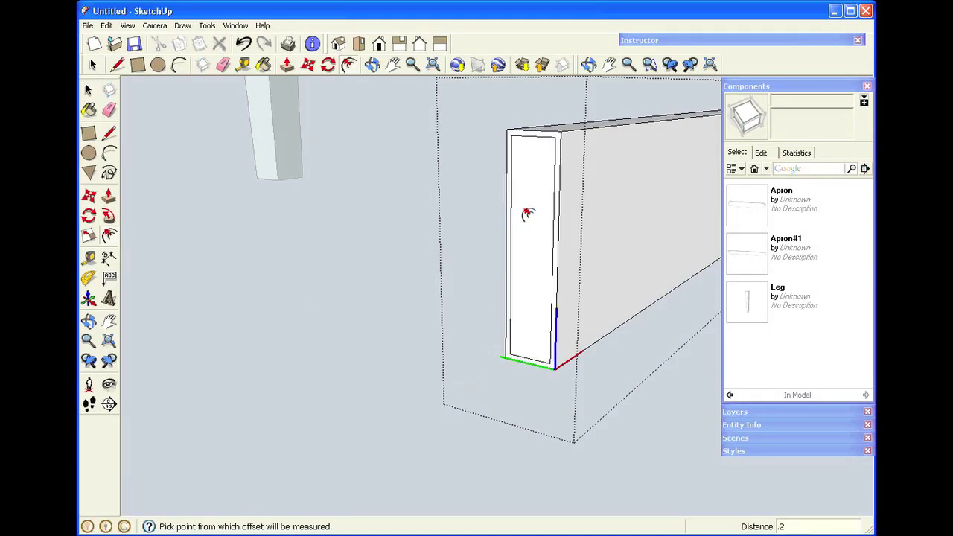
key("Return")
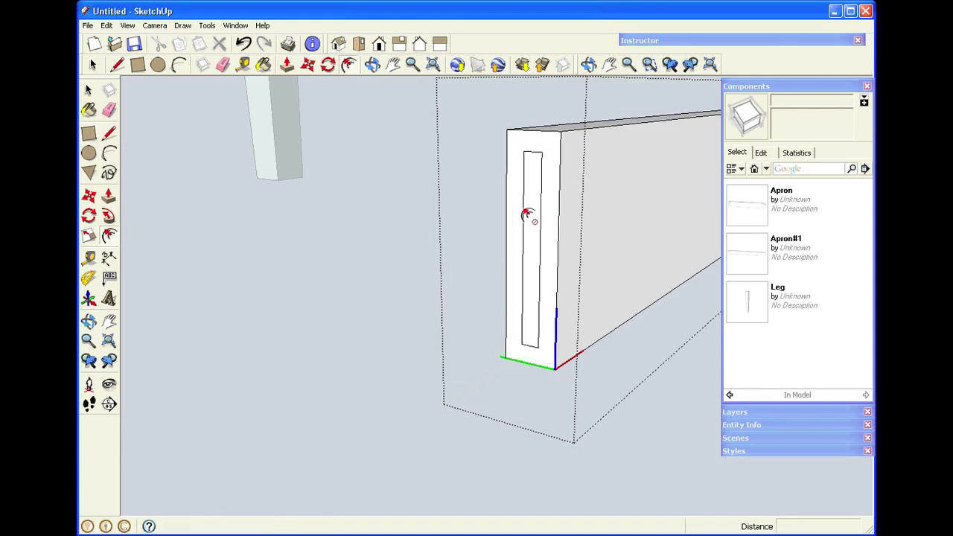
key("space")
Pull the second end's inner rectangle out 1" as a tenon, lower its top face, and finish editing the component
key("p")
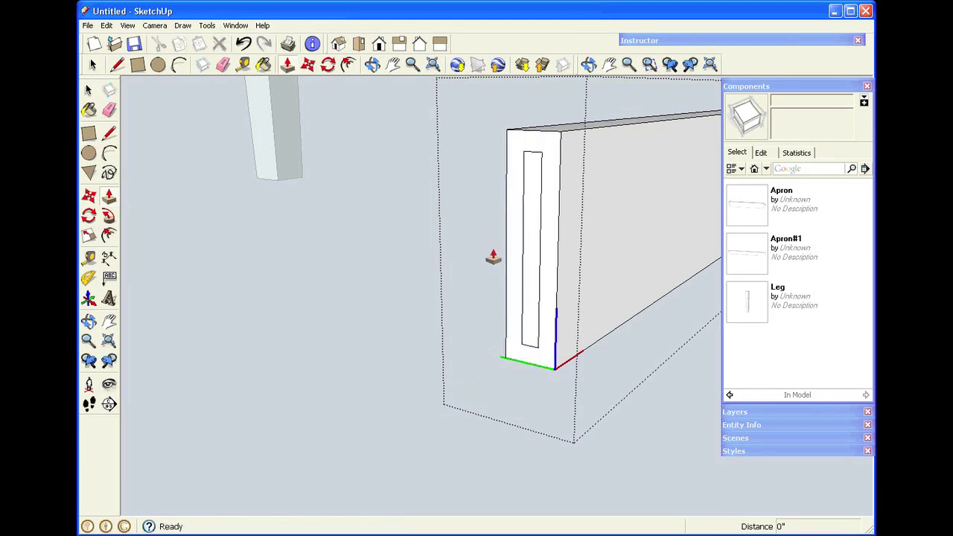
left_click_drag(530, 284, 481, 305)
type("1")
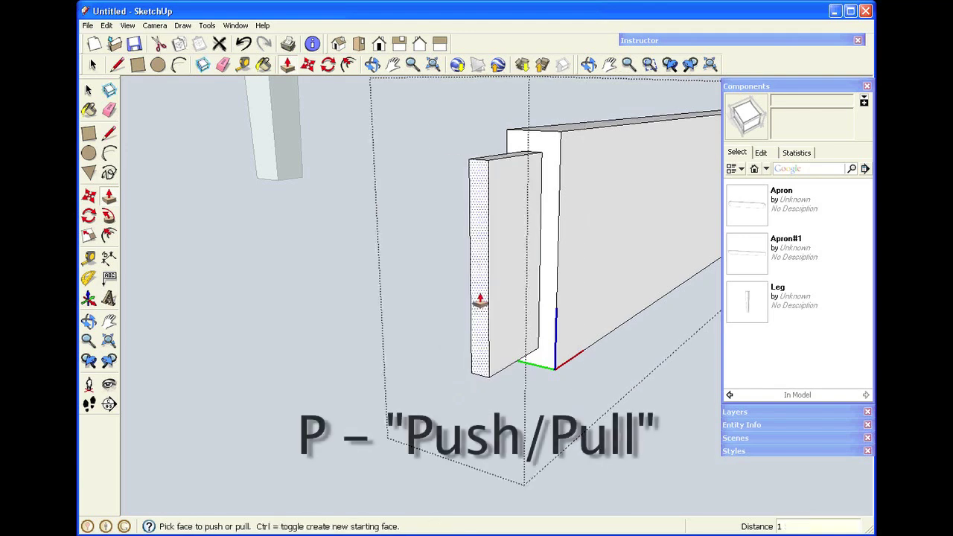
key("Return")
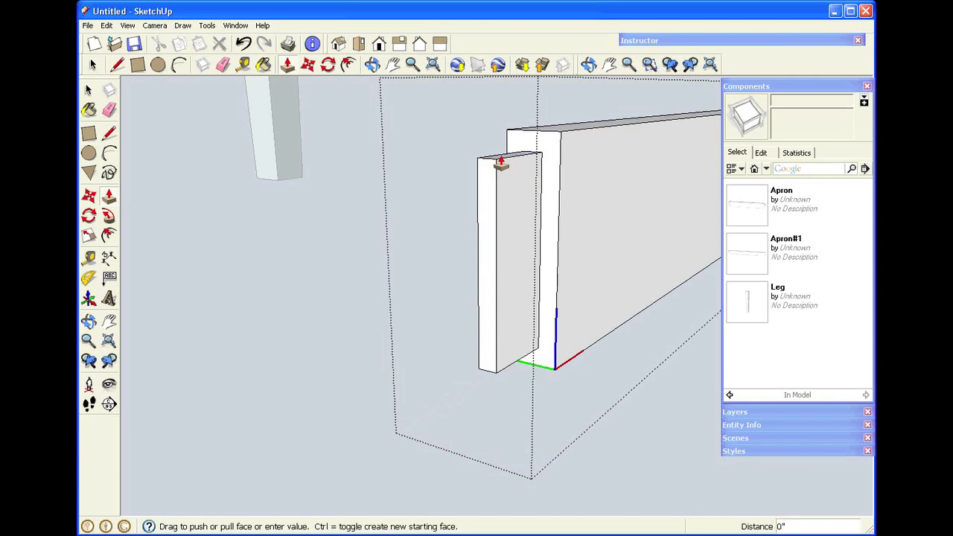
left_click_drag(501, 165, 500, 206)
key("space")
scroll(637, 450, "down", 8)
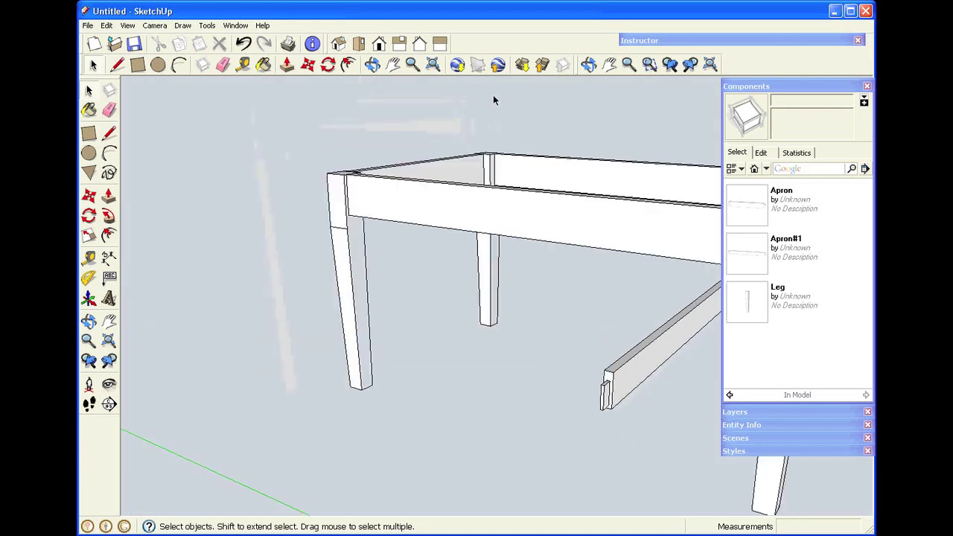
Delete the loose long apron lying behind the table leg
left_click(610, 65)
left_click_drag(611, 291, 328, 259)
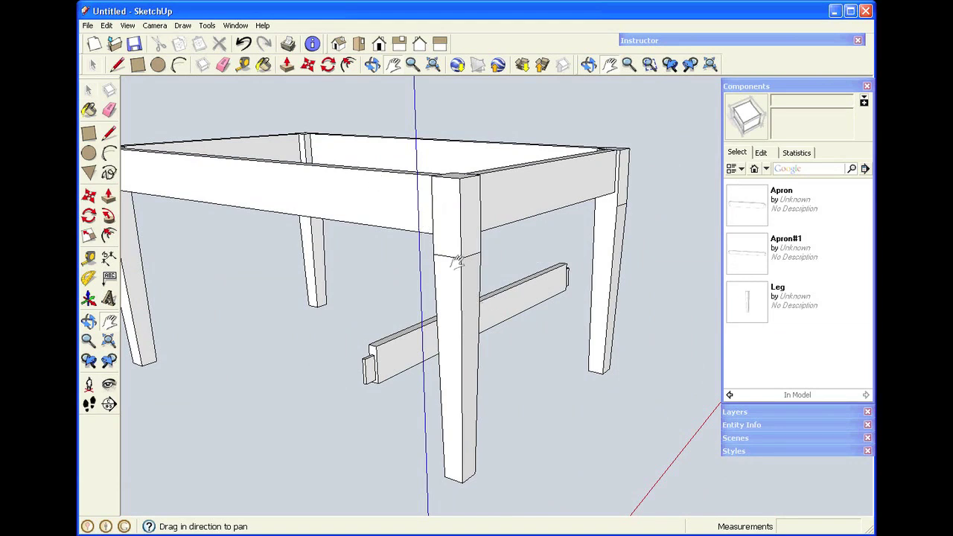
key("space")
left_click(522, 304)
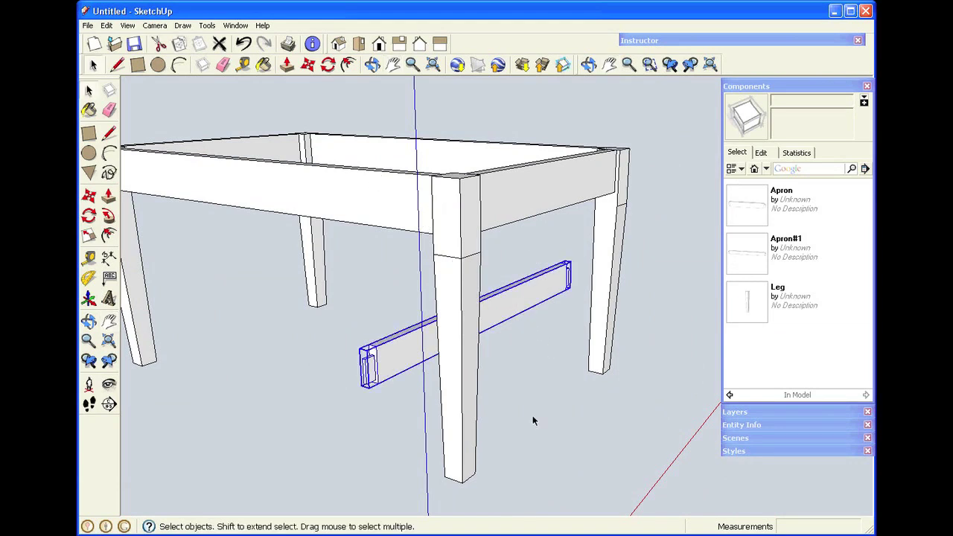
key("Delete")
Select the front long apron, examine its tenons inside the legs in X-ray face style, and return to the opaque display
scroll(303, 326, "down", 3)
scroll(273, 227, "up", 4)
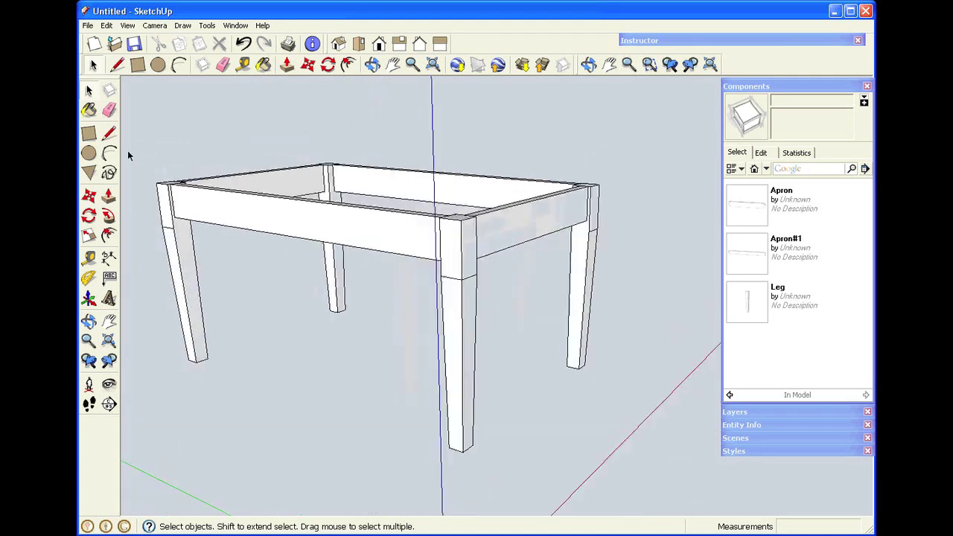
left_click(304, 224)
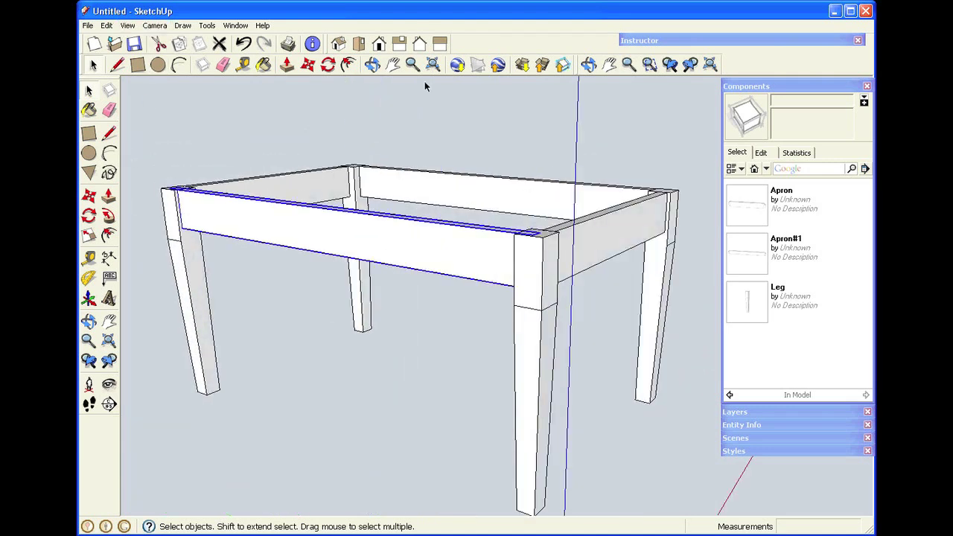
left_click(372, 64)
left_click_drag(420, 214, 452, 298)
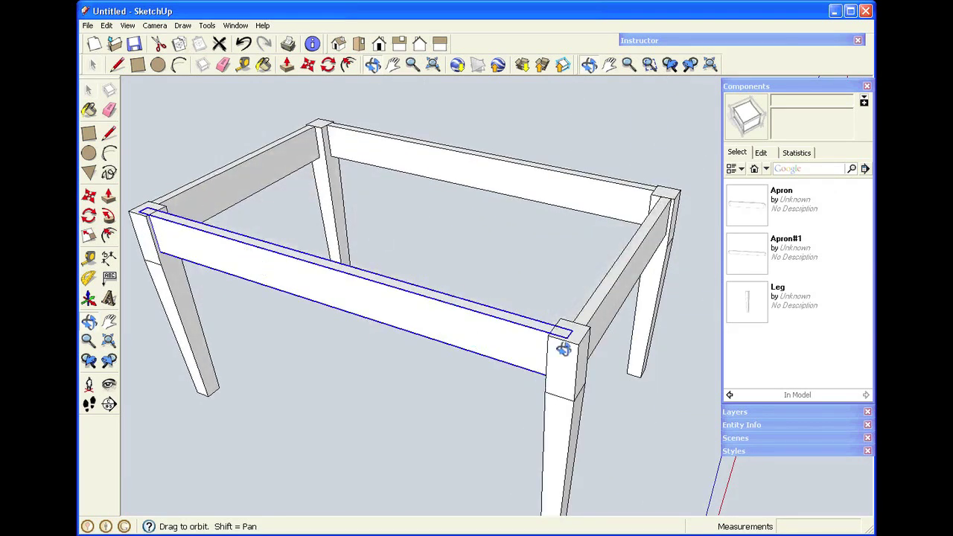
key("space")
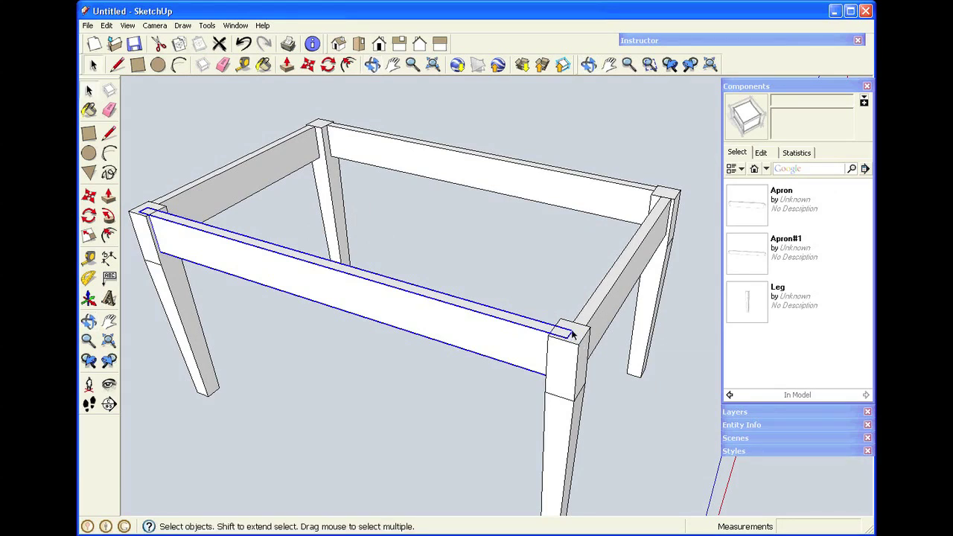
left_click(127, 25)
mouse_move(167, 173)
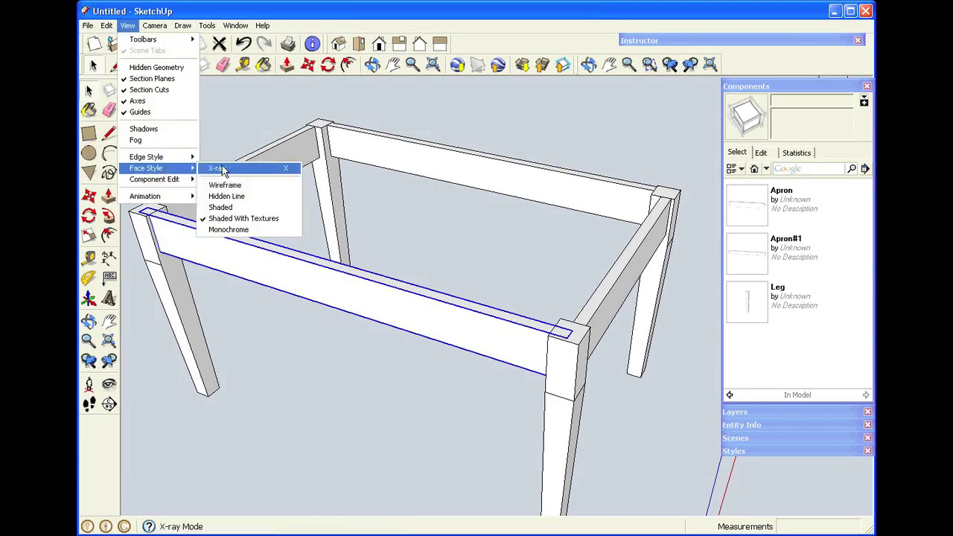
left_click(222, 168)
scroll(603, 368, "up", 5)
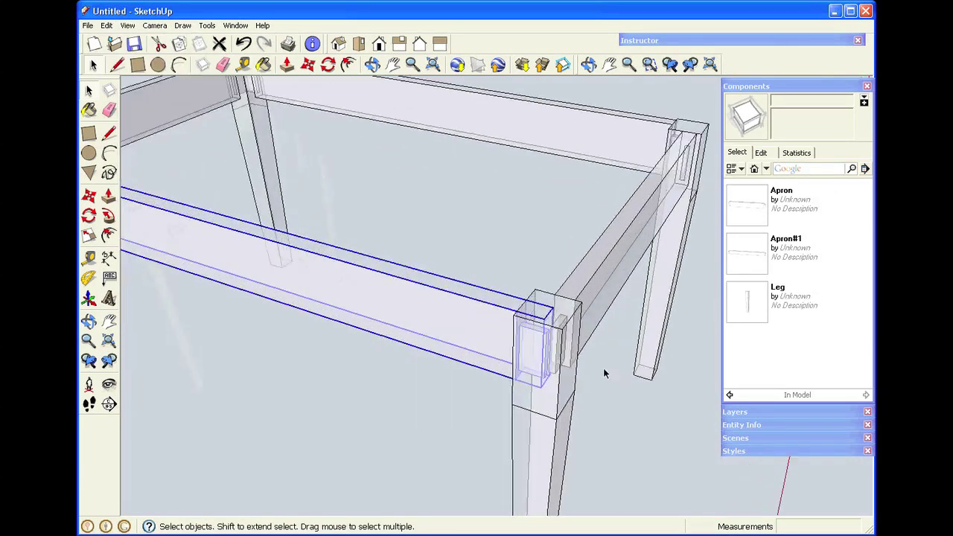
scroll(591, 356, "down", 2)
scroll(607, 349, "down", 3)
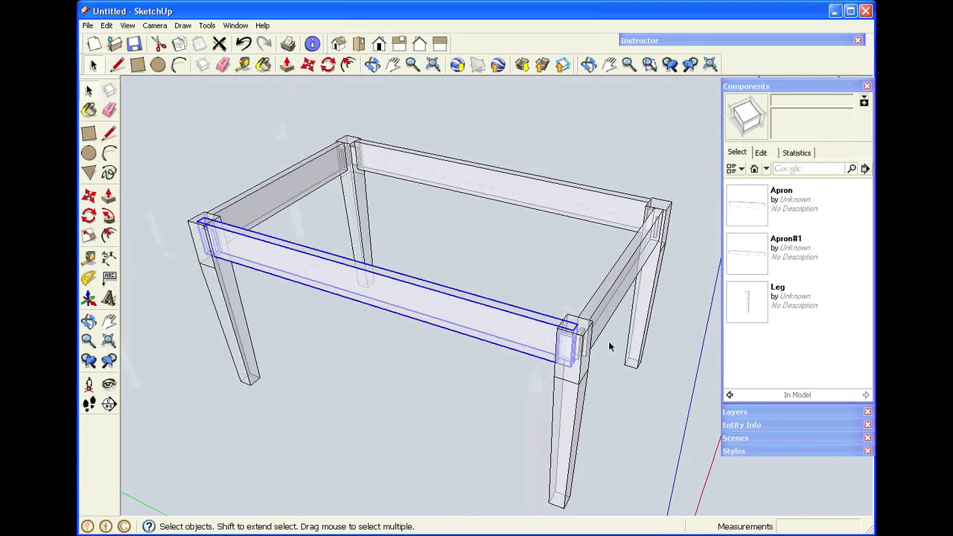
left_click(527, 260)
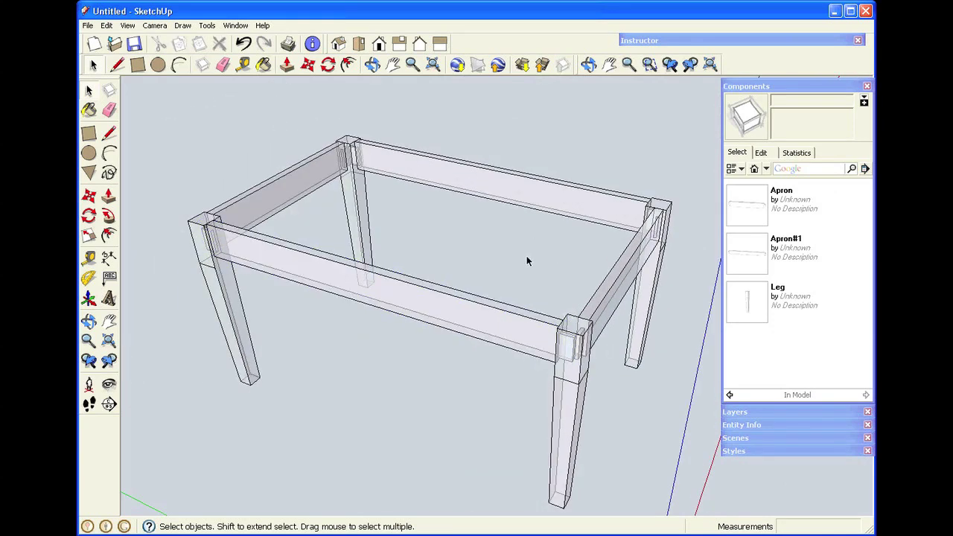
key("ctrl+z")
scroll(527, 255, "down", 2)
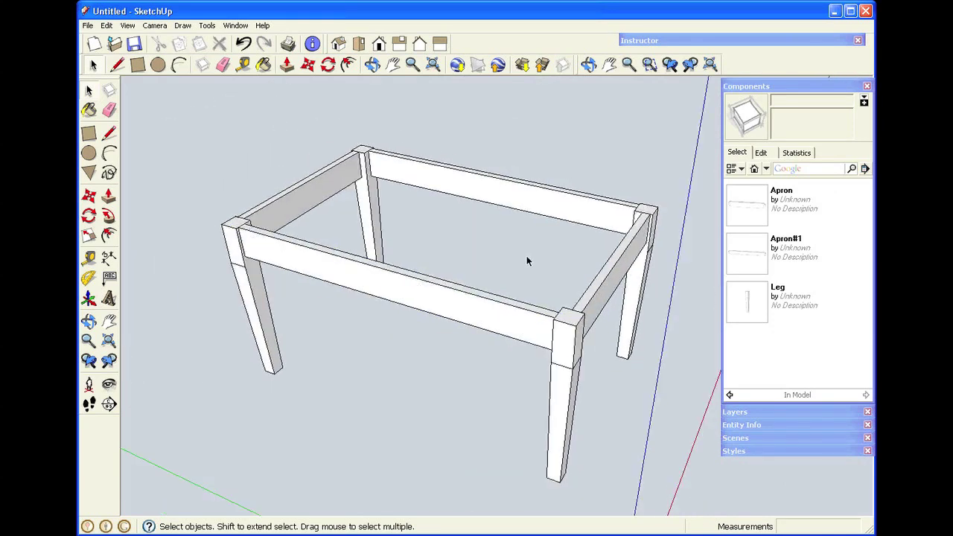
Examine the table frame's legs and aprons from several sides
left_click(372, 65)
left_click_drag(515, 281, 436, 298)
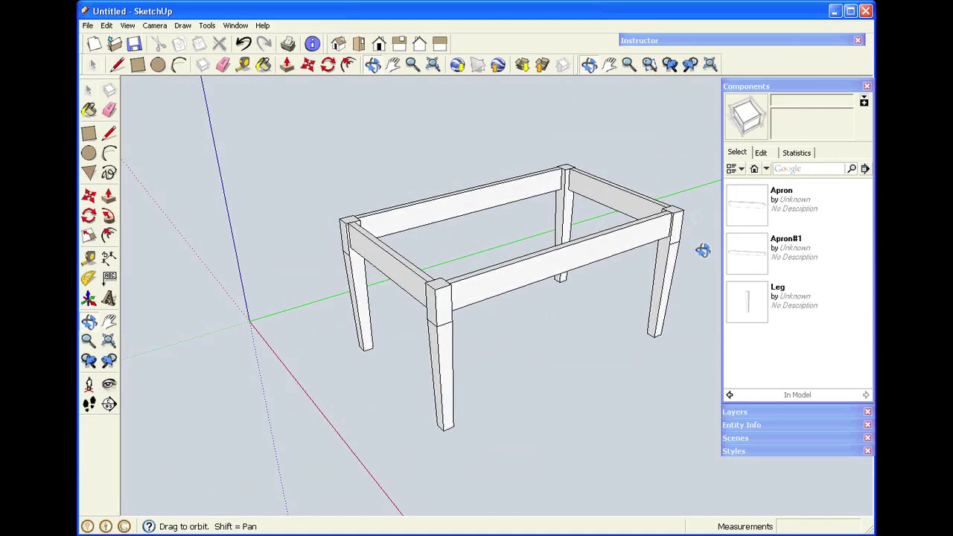
left_click_drag(702, 249, 701, 251)
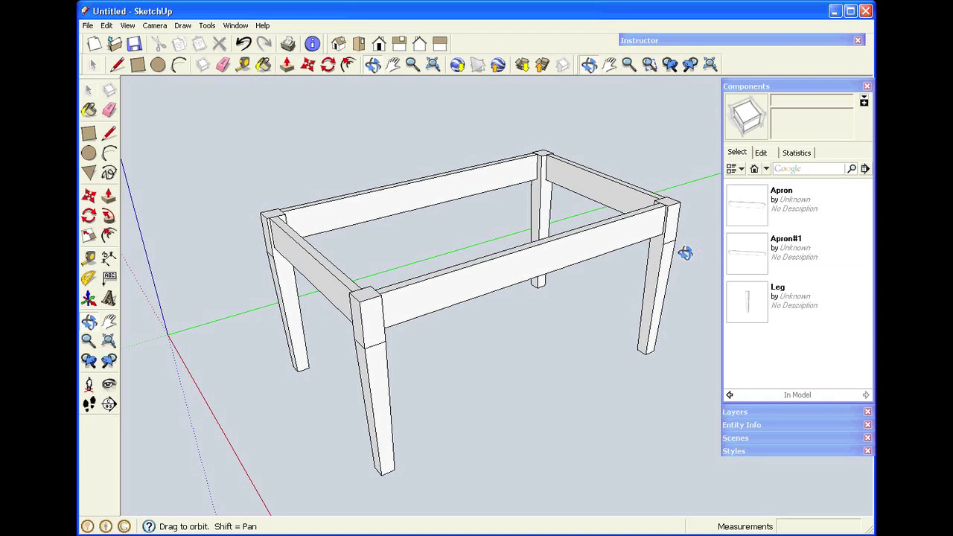
left_click_drag(520, 361, 306, 389)
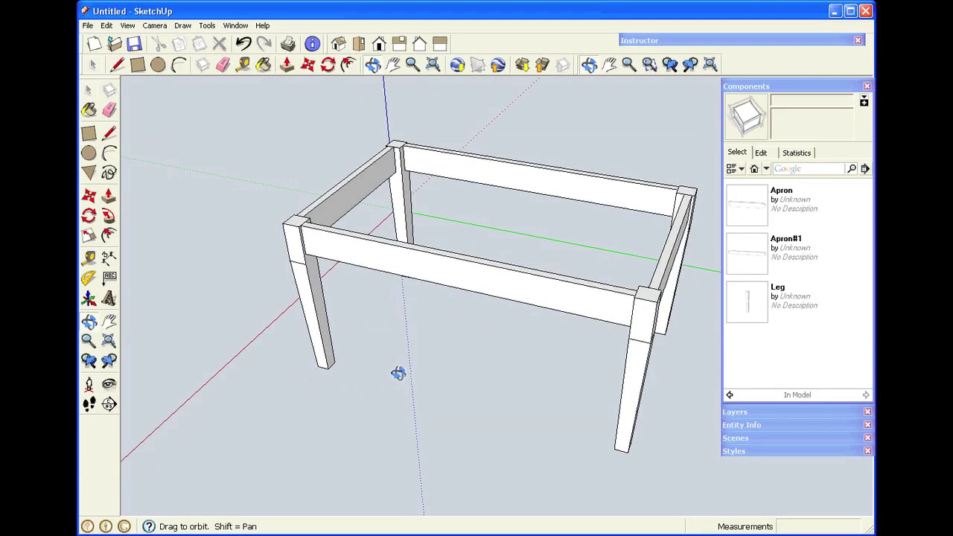
left_click_drag(484, 217, 625, 247)
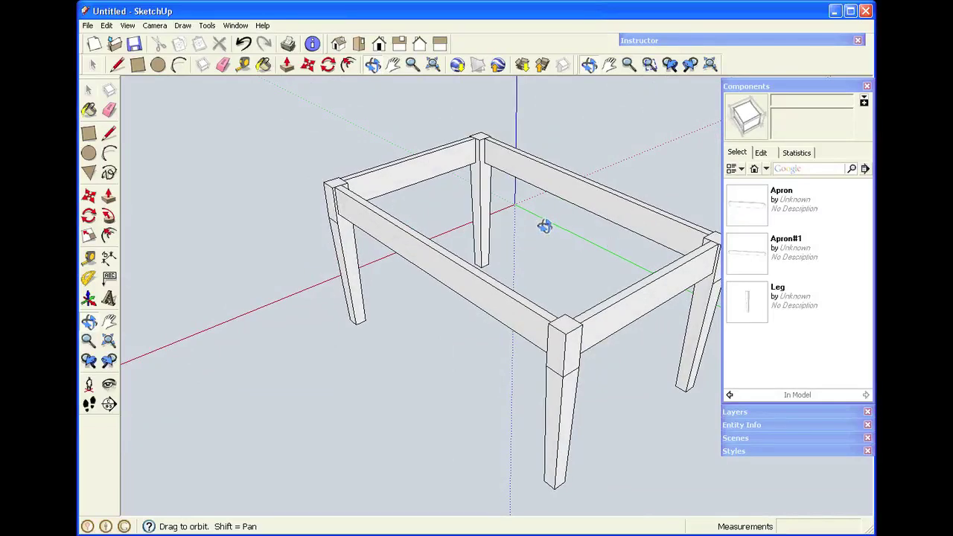
key("space")
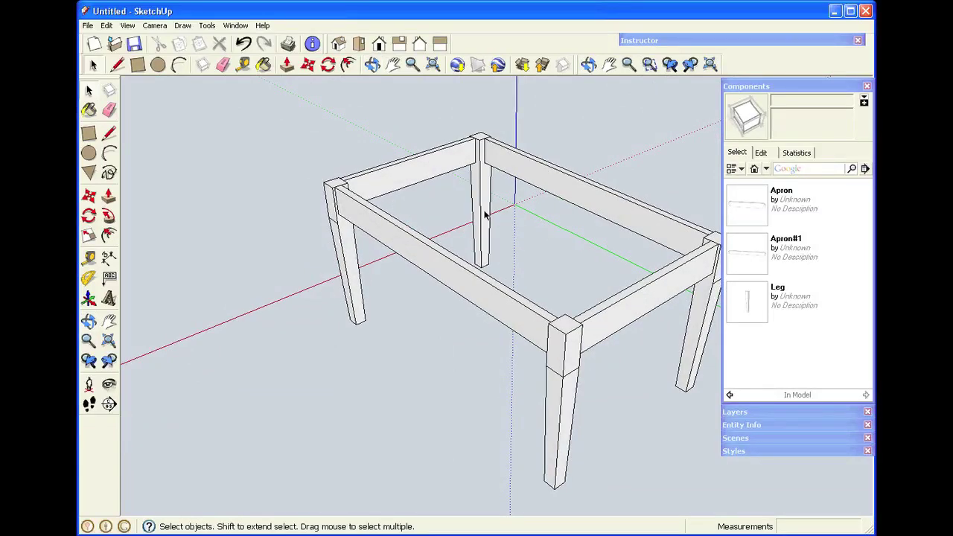
left_click(484, 214)
key("m")
left_click(483, 207)
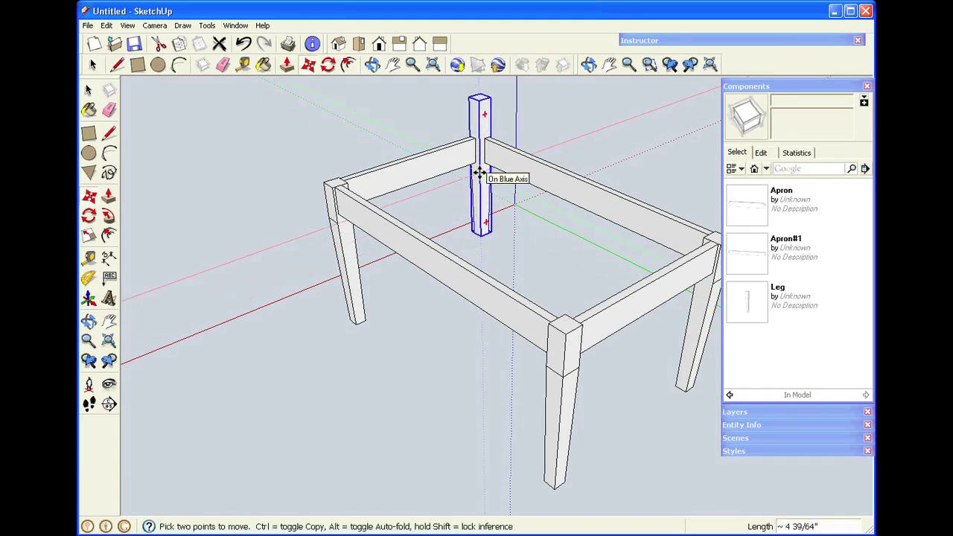
key("Escape")
key("space")
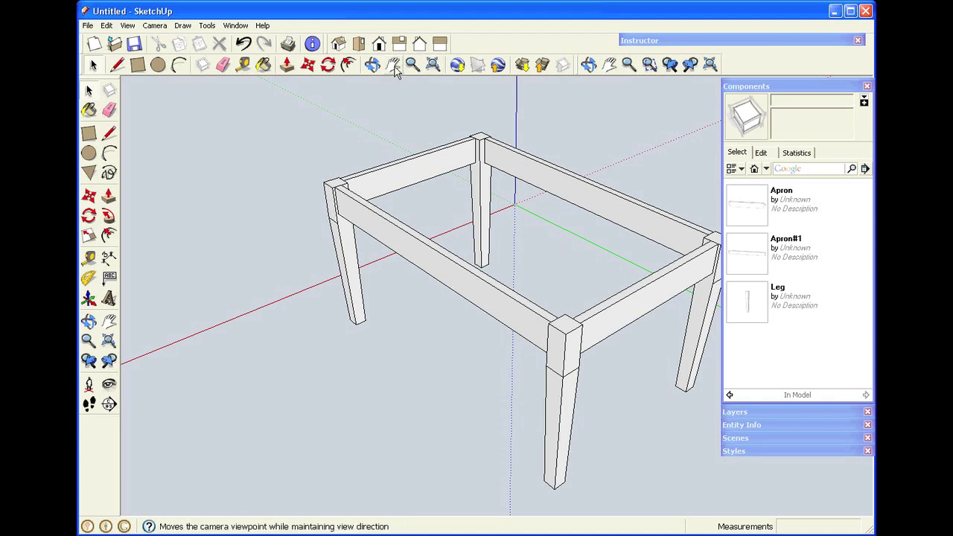
Copy the far corner leg with its two adjoining aprons about 41" away from the table along the red axis
left_click(393, 65)
left_click_drag(472, 152, 434, 189)
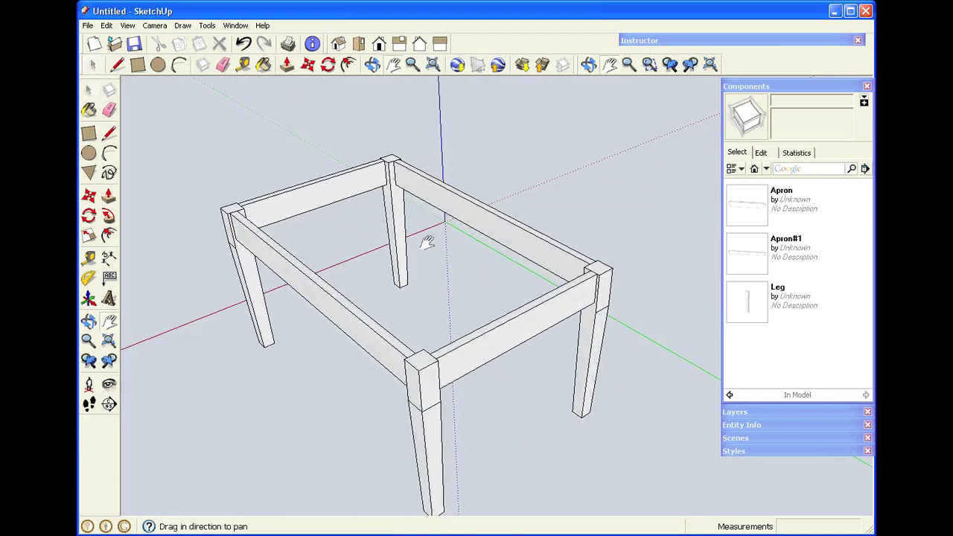
key("space")
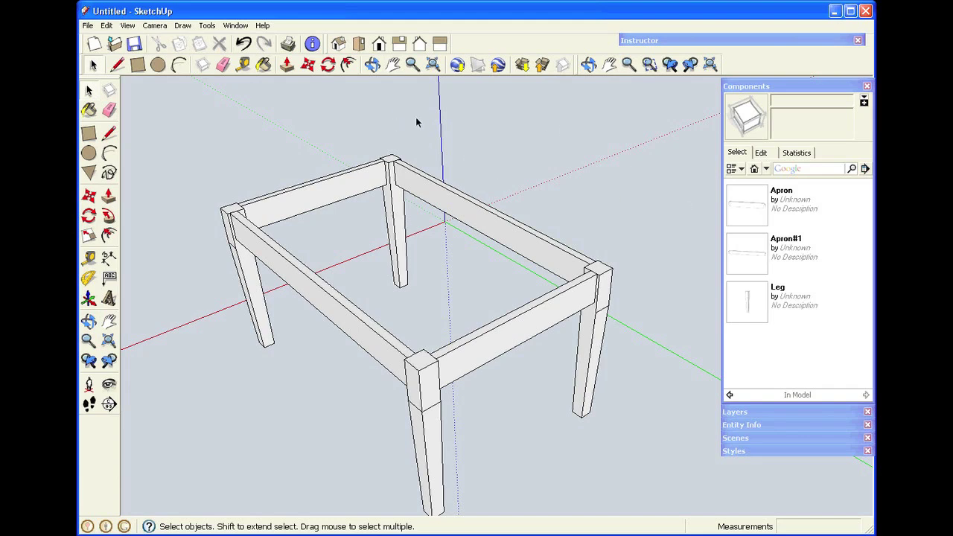
scroll(417, 124, "up", 1)
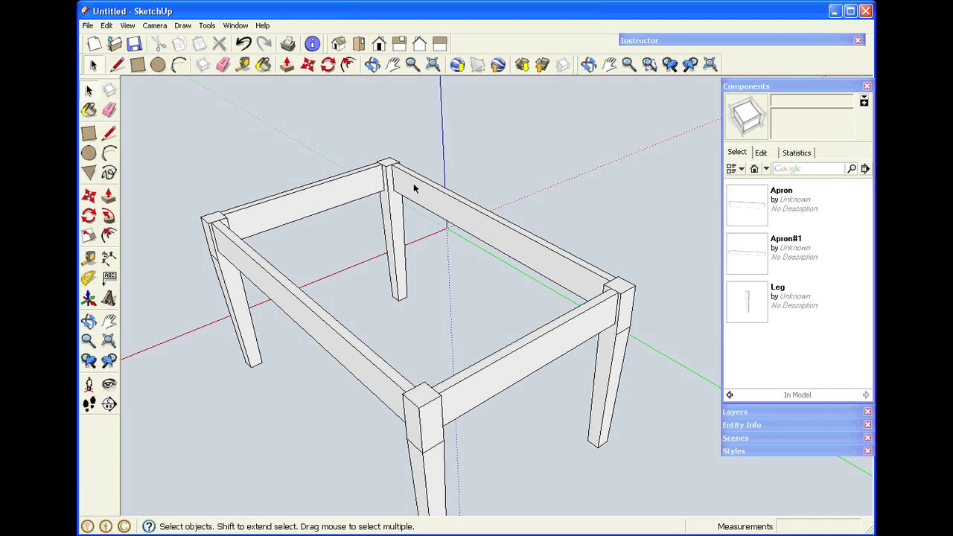
left_click_drag(424, 137, 350, 214)
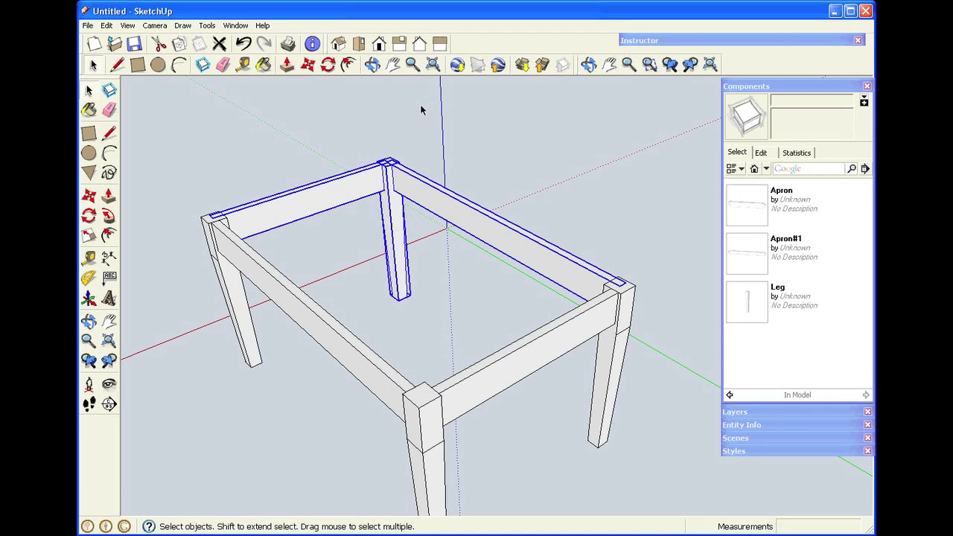
key("m")
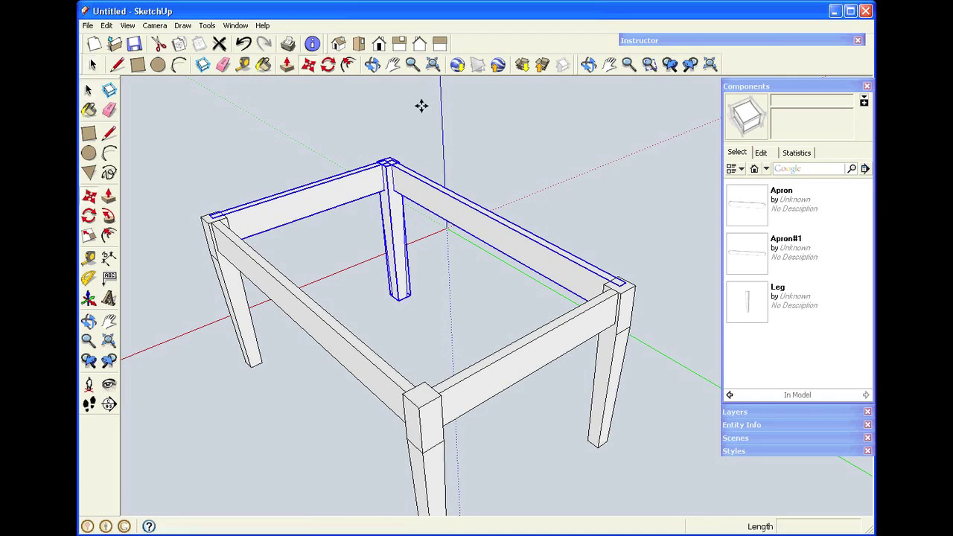
key("ctrl")
left_click(391, 157)
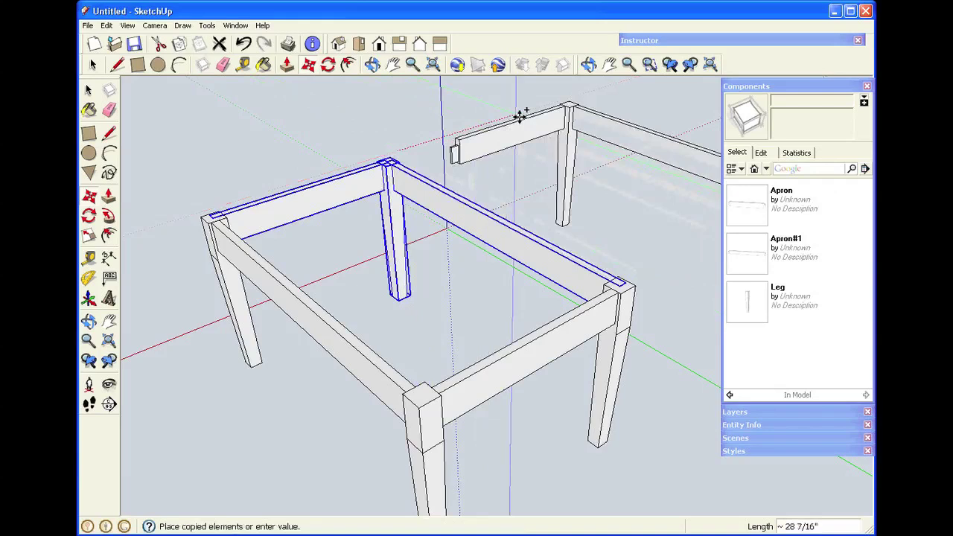
left_click(634, 86)
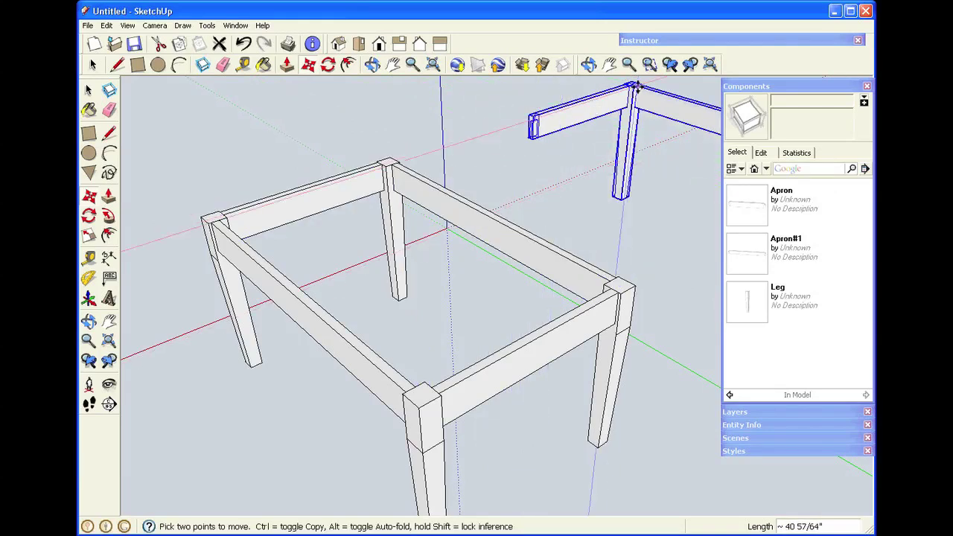
Explode the copied leg and its two aprons into loose geometry, then clear the selection
left_click(610, 65)
left_click_drag(621, 146, 444, 265)
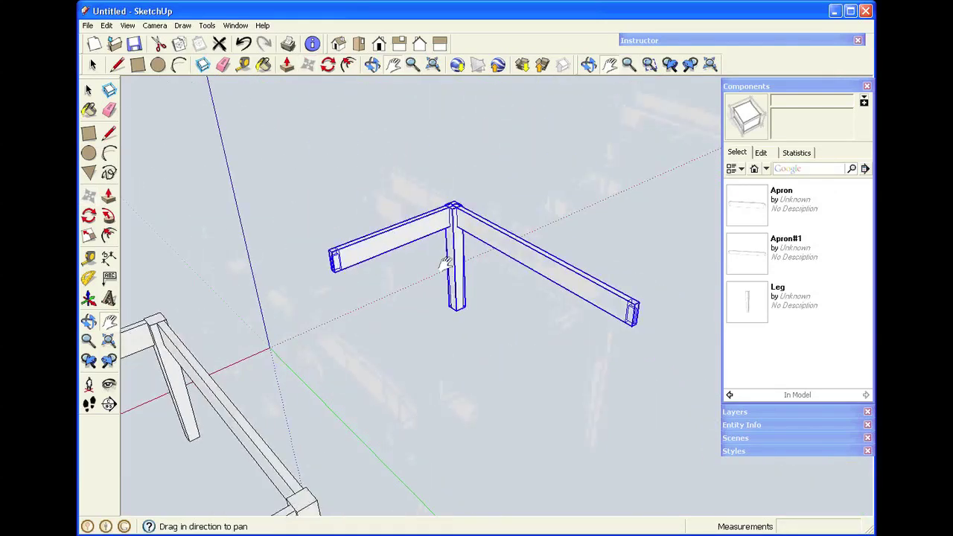
scroll(481, 251, "up", 2)
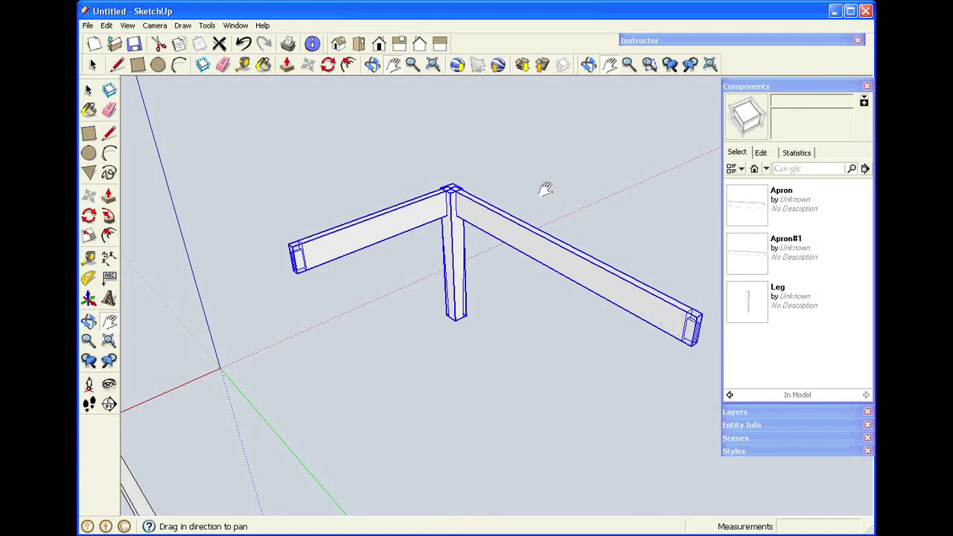
scroll(516, 177, "up", 1)
scroll(517, 178, "down", 2)
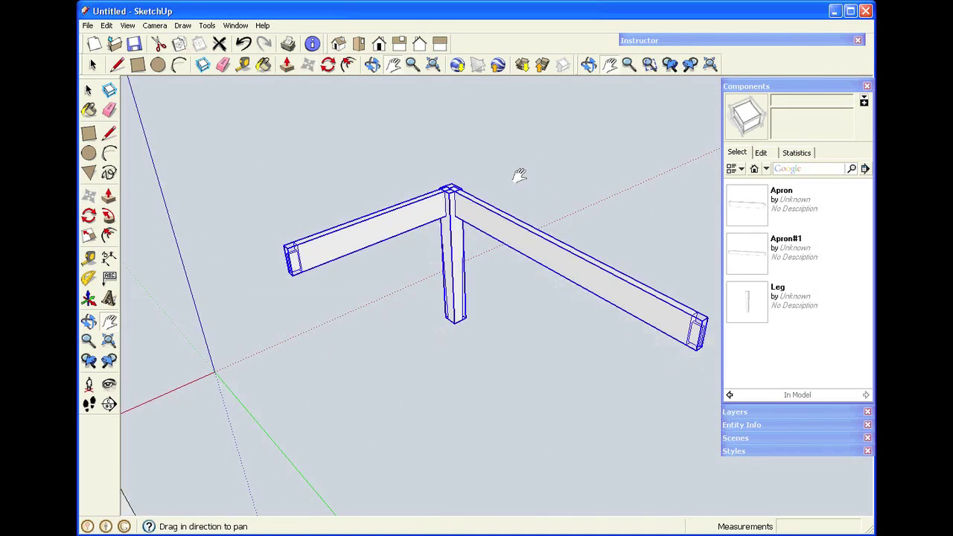
scroll(442, 267, "down", 4)
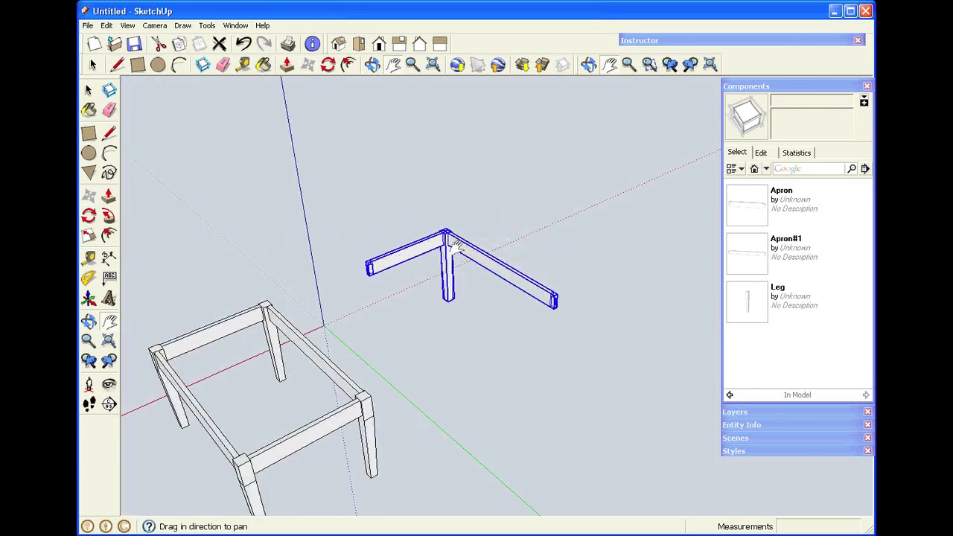
scroll(528, 251, "up", 3)
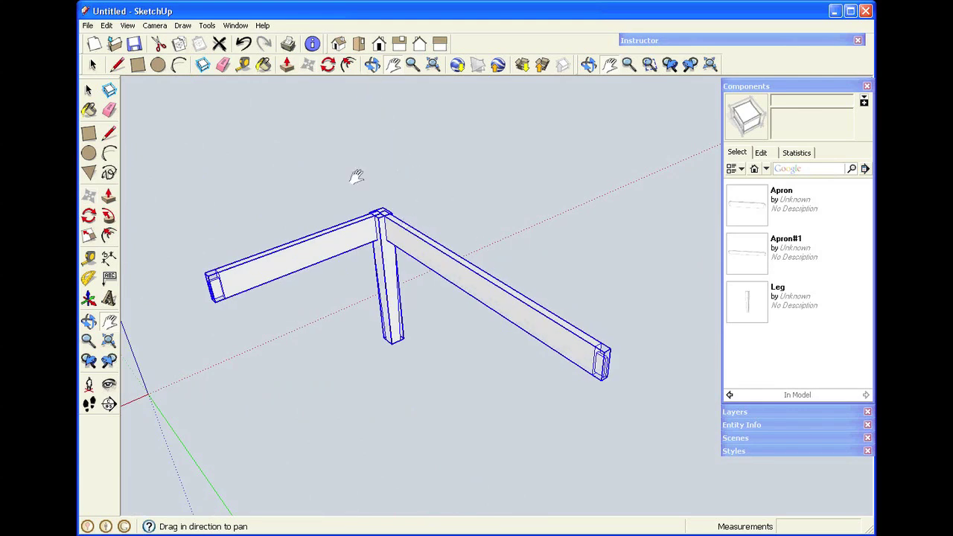
key("space")
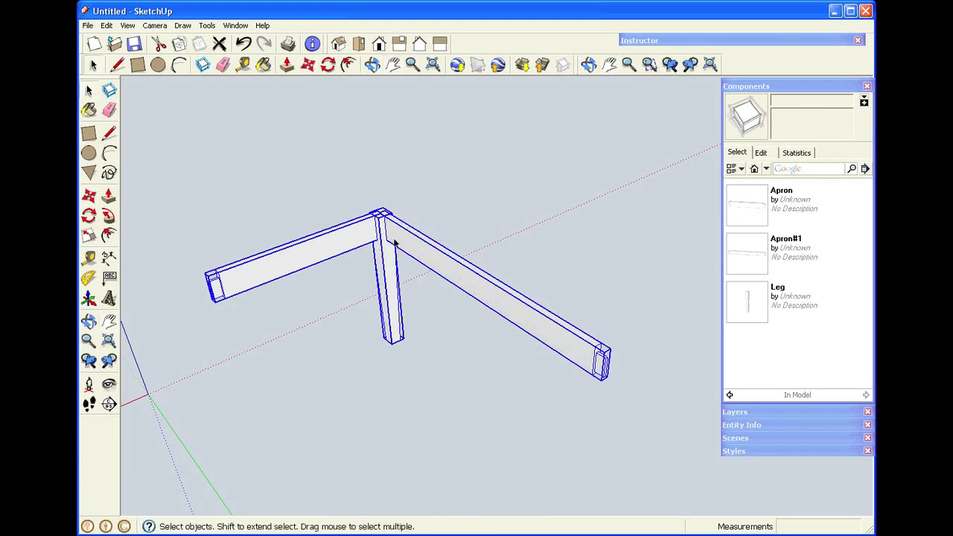
right_click(399, 236)
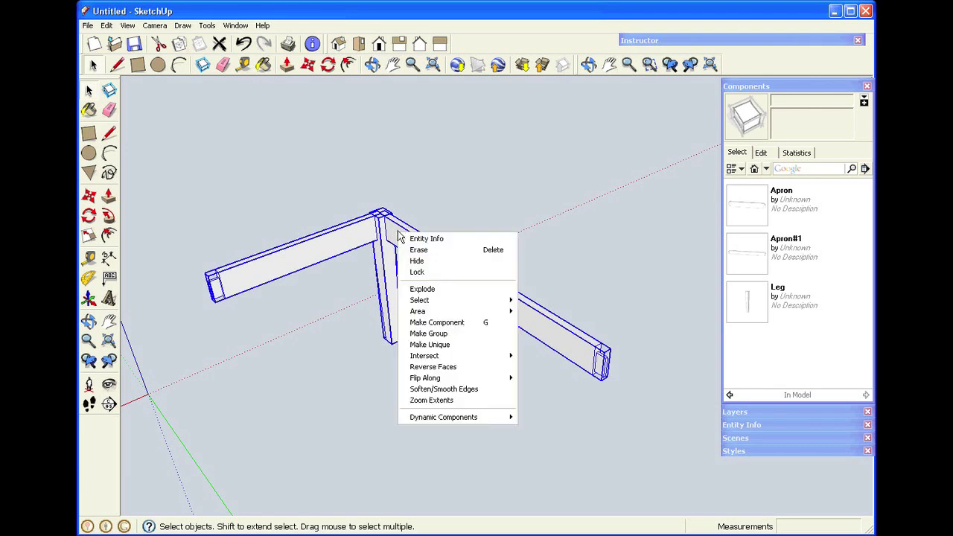
left_click(423, 289)
left_click(439, 321)
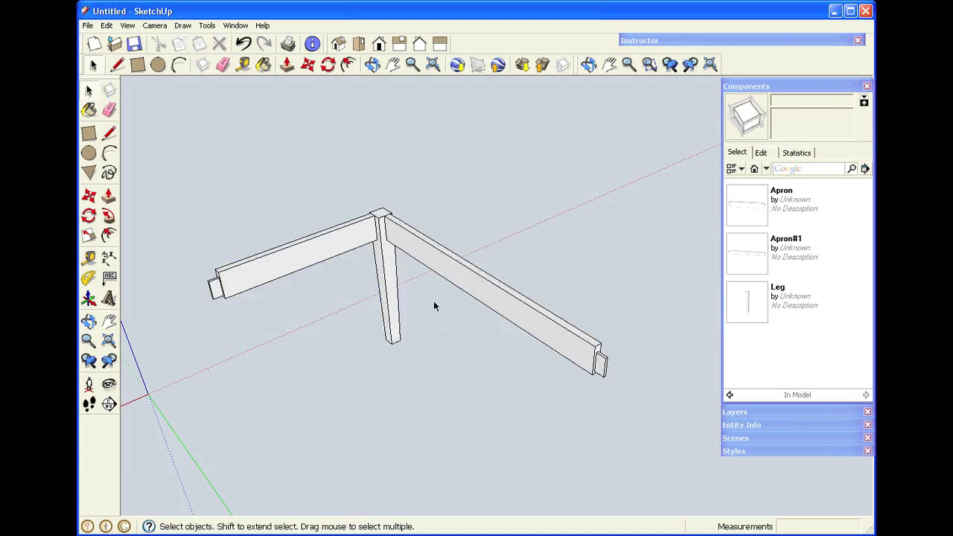
Check individual face selection on the exploded leg and compare it with component selection on the original table's leg and aprons
scroll(452, 355, "up", 2)
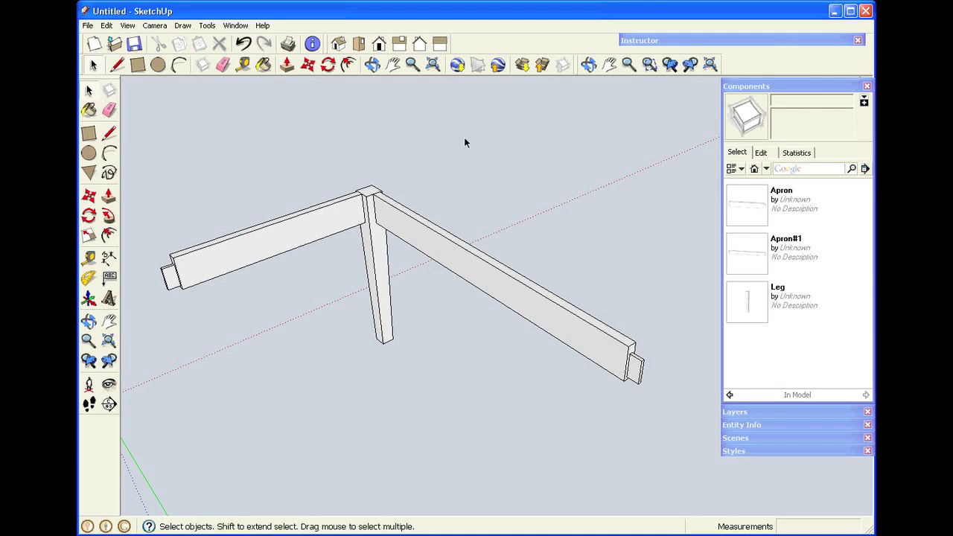
left_click(376, 236)
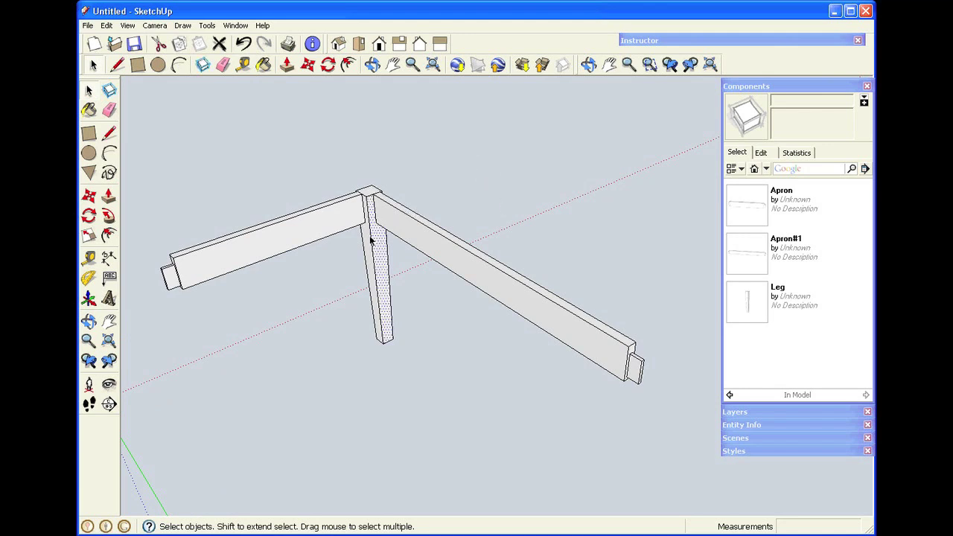
left_click(370, 243)
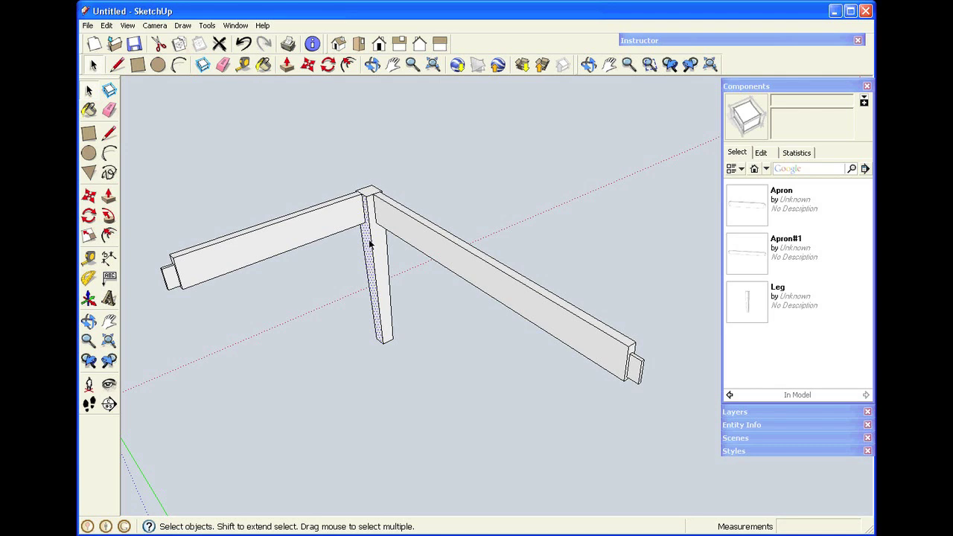
left_click(431, 194)
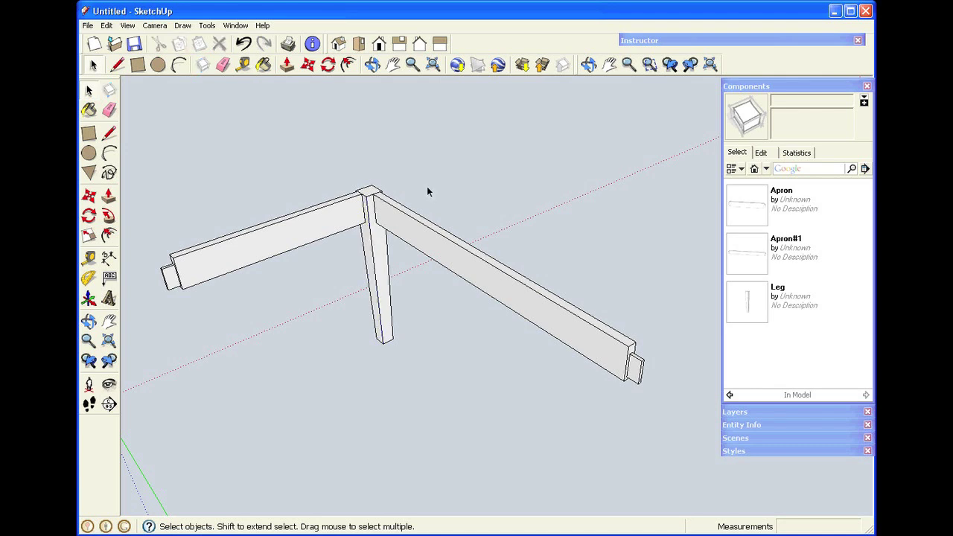
scroll(402, 163, "down", 5)
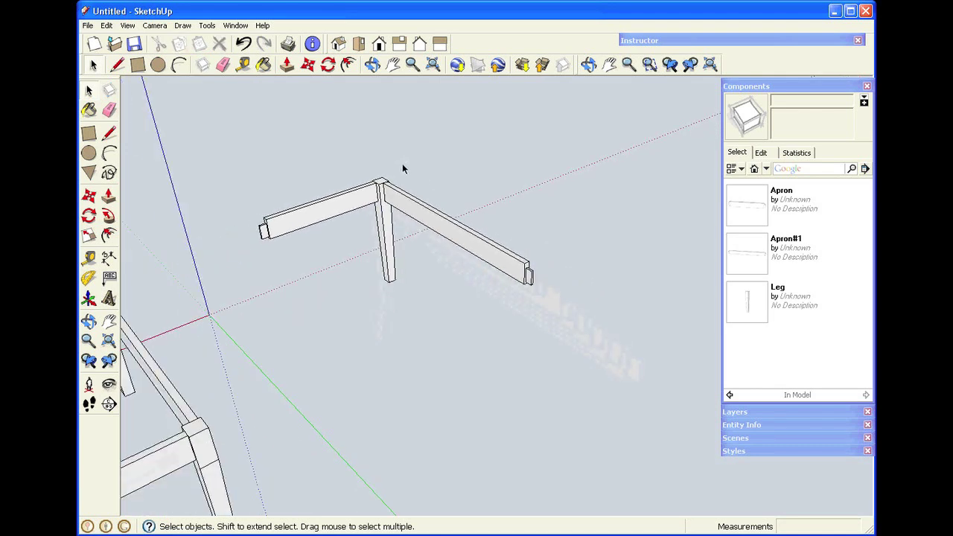
left_click(228, 259)
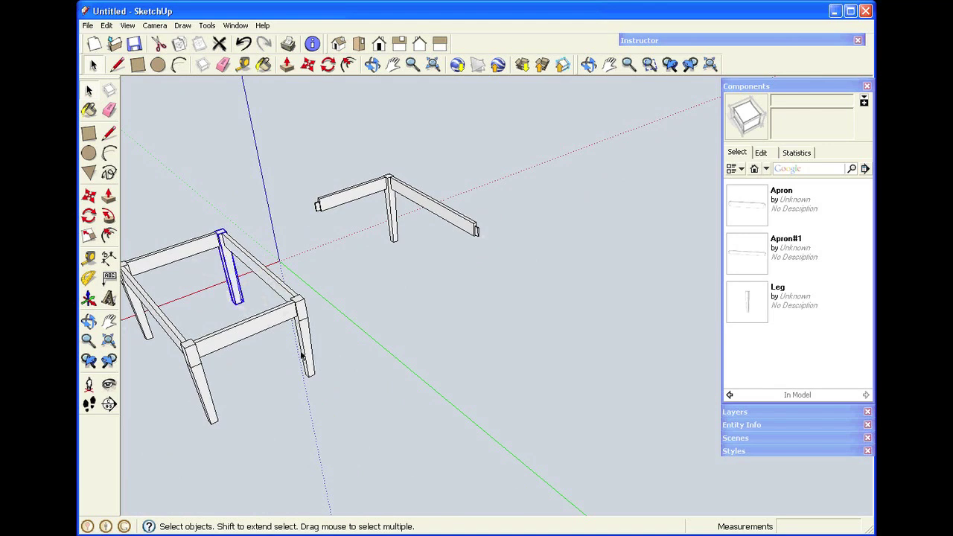
left_click(283, 313)
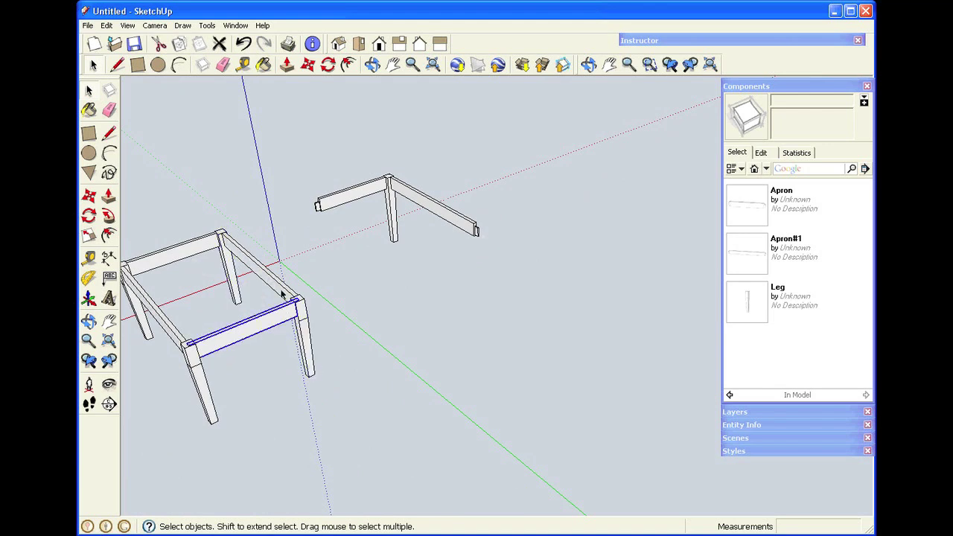
left_click(278, 282)
left_click(398, 295)
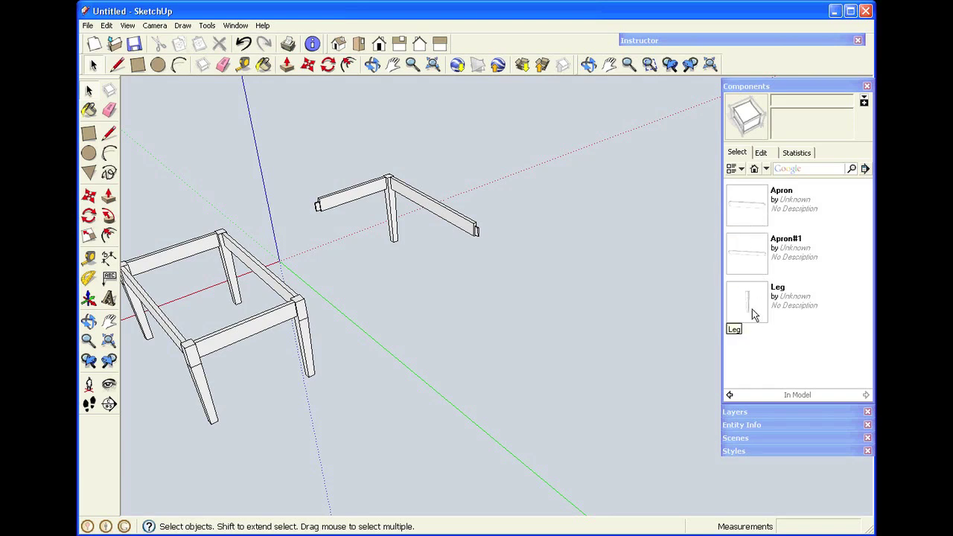
Delete the long and short aprons from the exploded copy, keeping only the leg
scroll(350, 166, "up", 3)
scroll(348, 165, "up", 1)
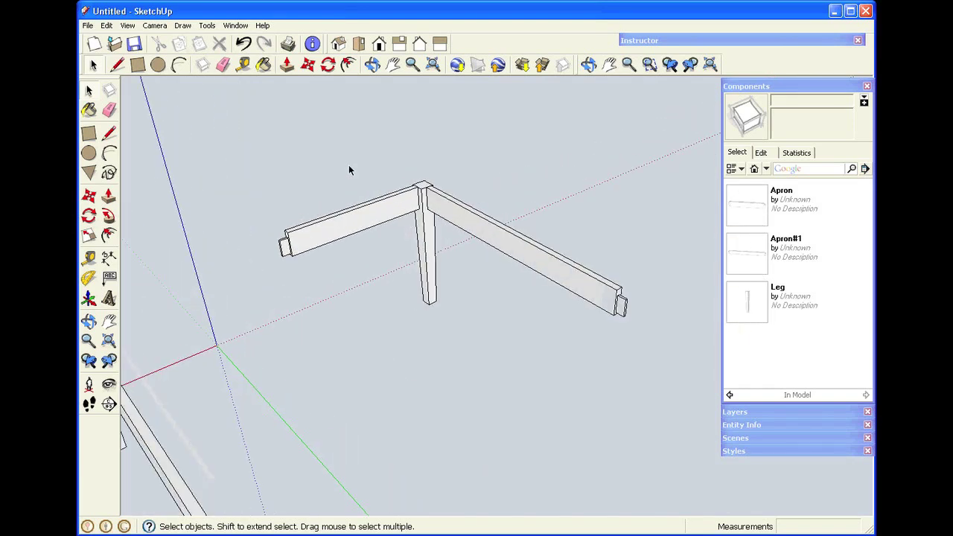
left_click_drag(653, 188, 521, 339)
key("Delete")
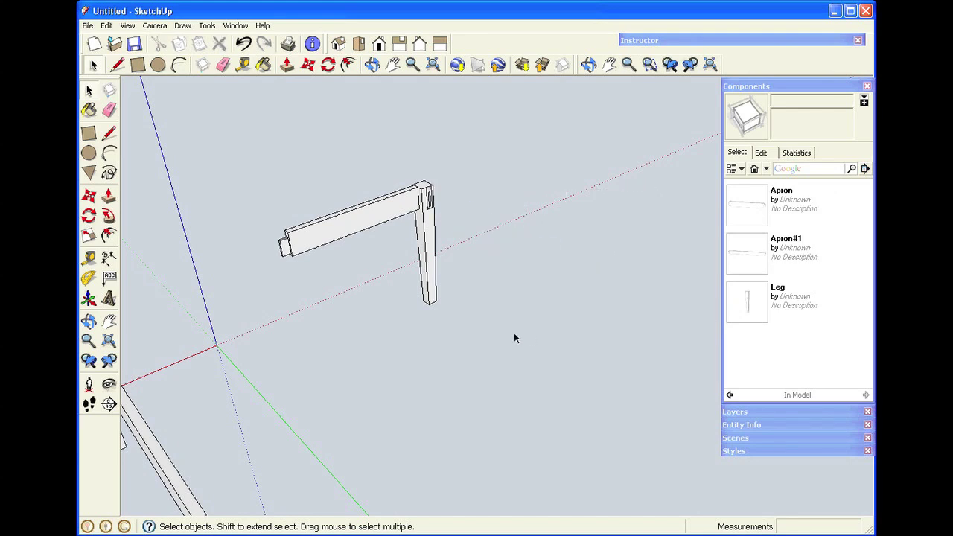
left_click_drag(342, 180, 266, 272)
key("Delete")
Delete the leftover apron outline edges around both mortises on the copied leg
scroll(416, 205, "up", 6)
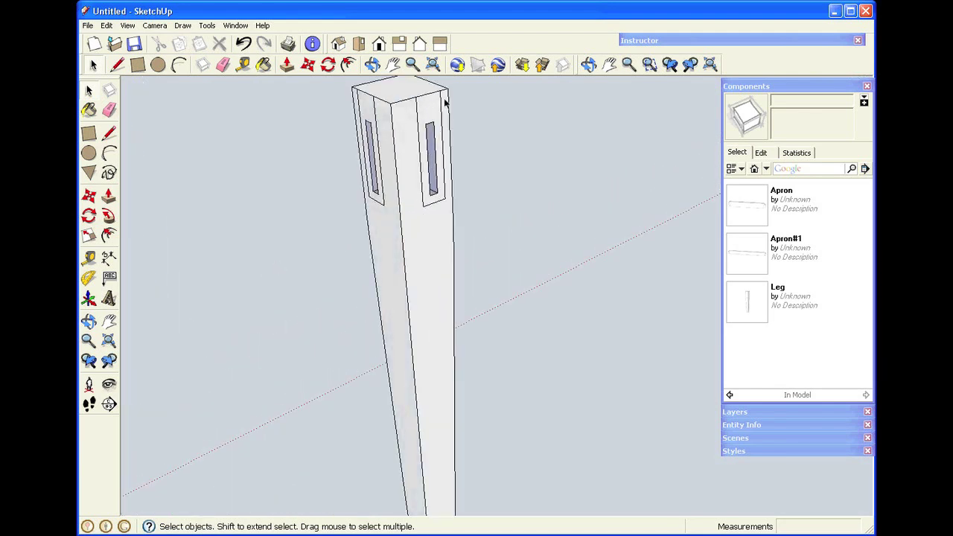
left_click(441, 107)
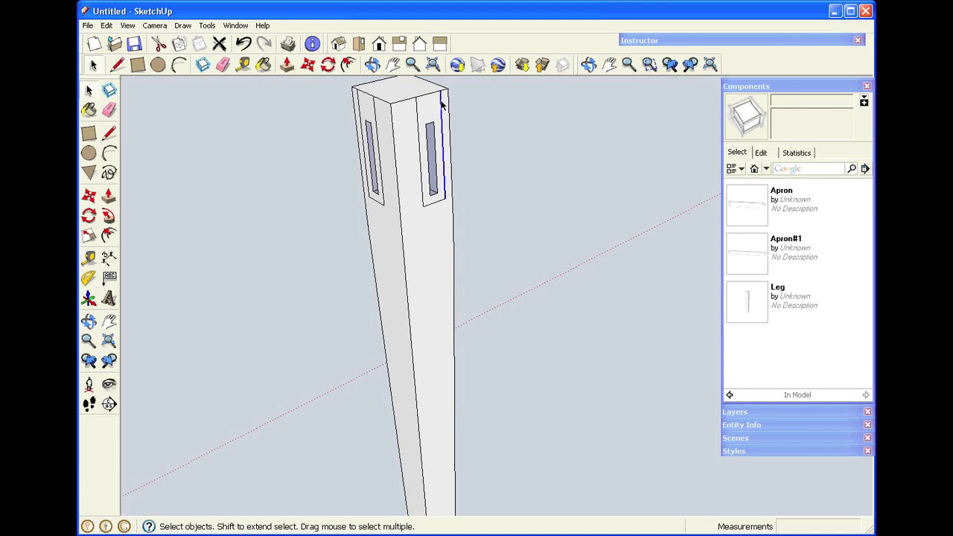
key("Delete")
left_click(430, 206)
key("Delete")
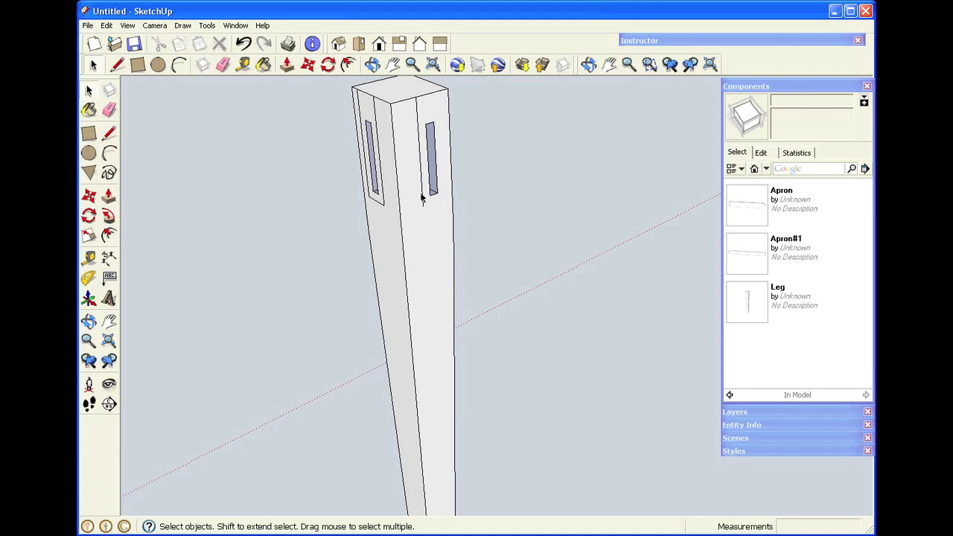
left_click(421, 199)
key("Delete")
left_click(384, 194)
key("Delete")
left_click(377, 202)
key("Delete")
left_click(368, 192)
key("Delete")
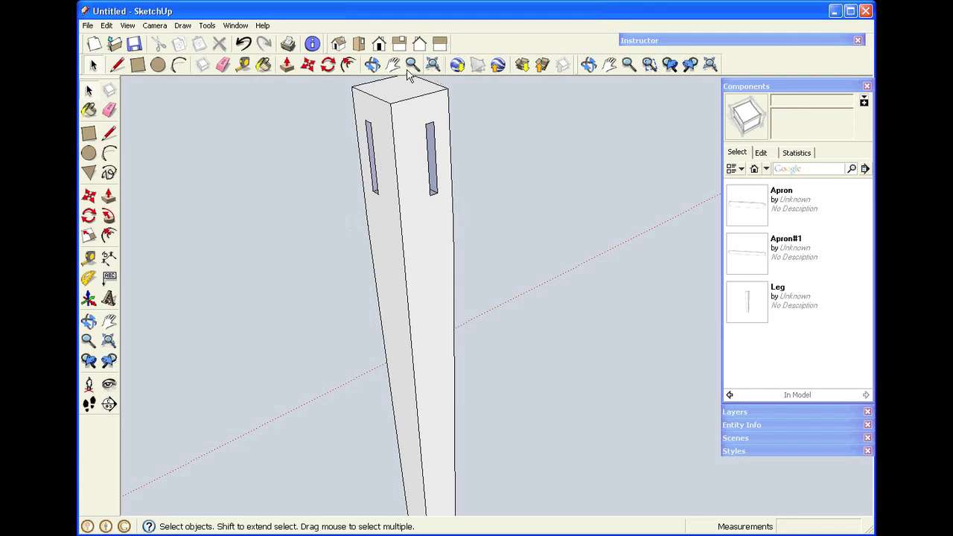
Examine the leg's two mortises from several angles in X-ray view, then return to the opaque view
left_click(373, 64)
left_click_drag(385, 167, 485, 187)
left_click_drag(360, 230, 287, 218)
left_click_drag(396, 219, 344, 184)
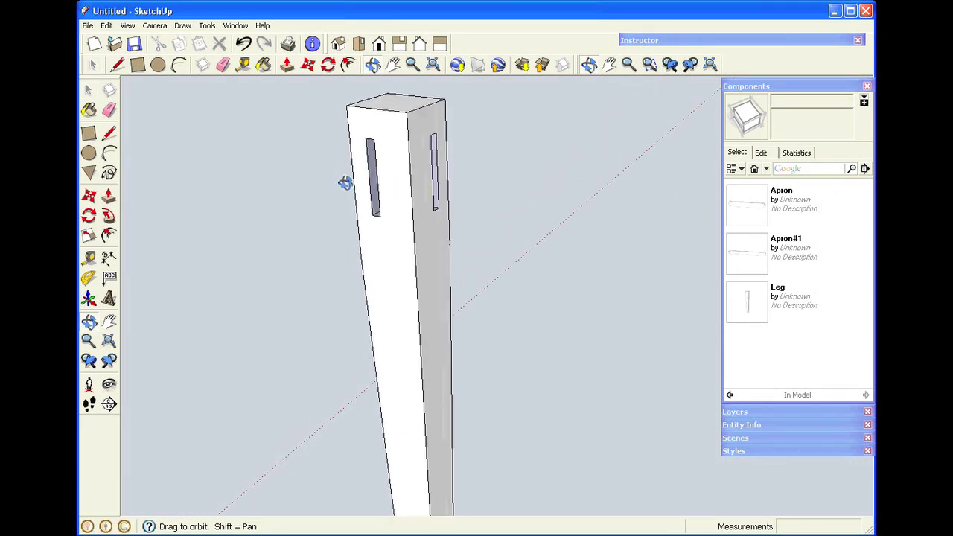
key("alt+k")
scroll(394, 119, "up", 2)
scroll(394, 120, "up", 2)
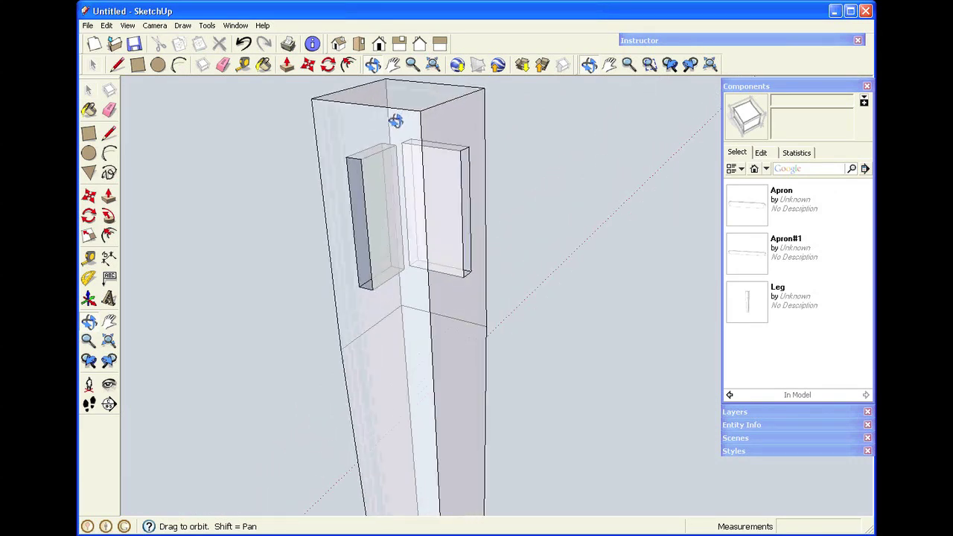
scroll(395, 127, "down", 3)
scroll(400, 128, "down", 3)
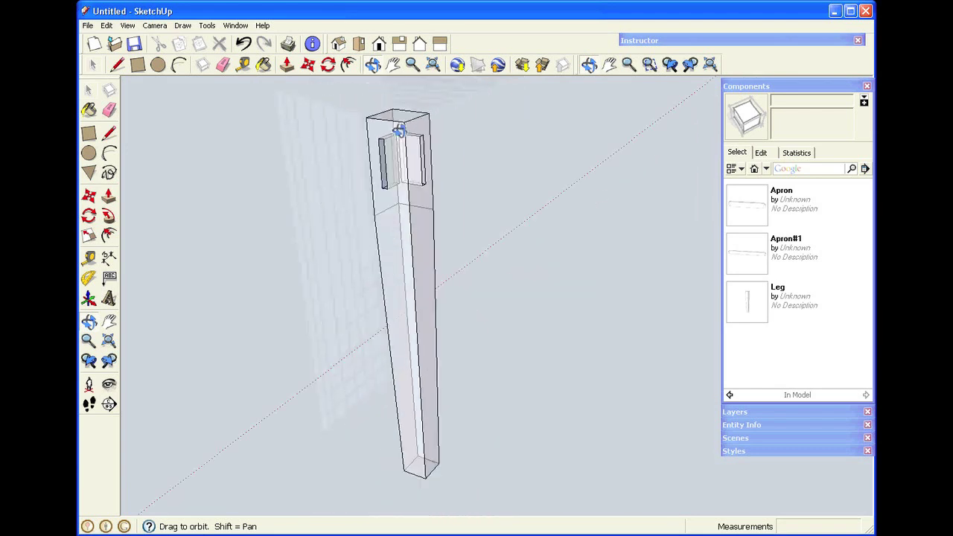
key("space")
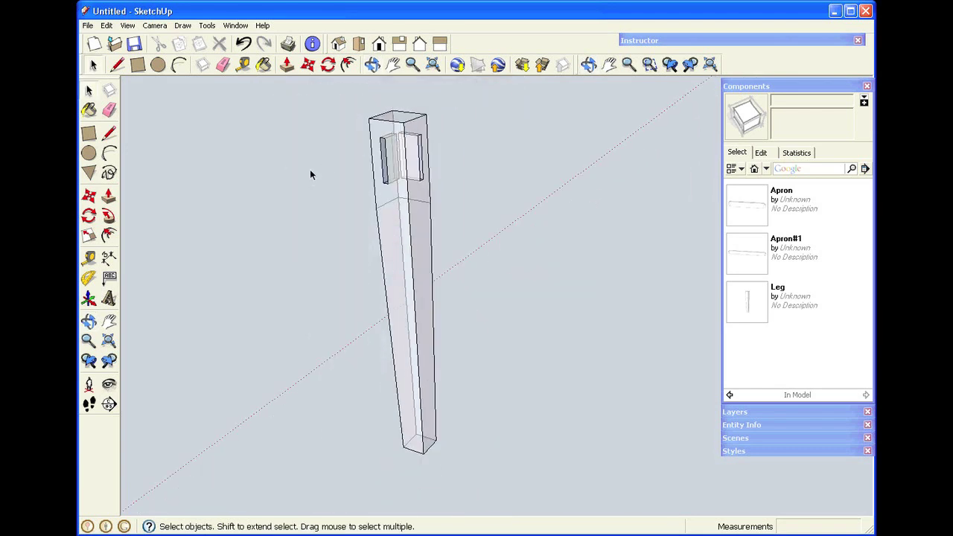
key("alt+k")
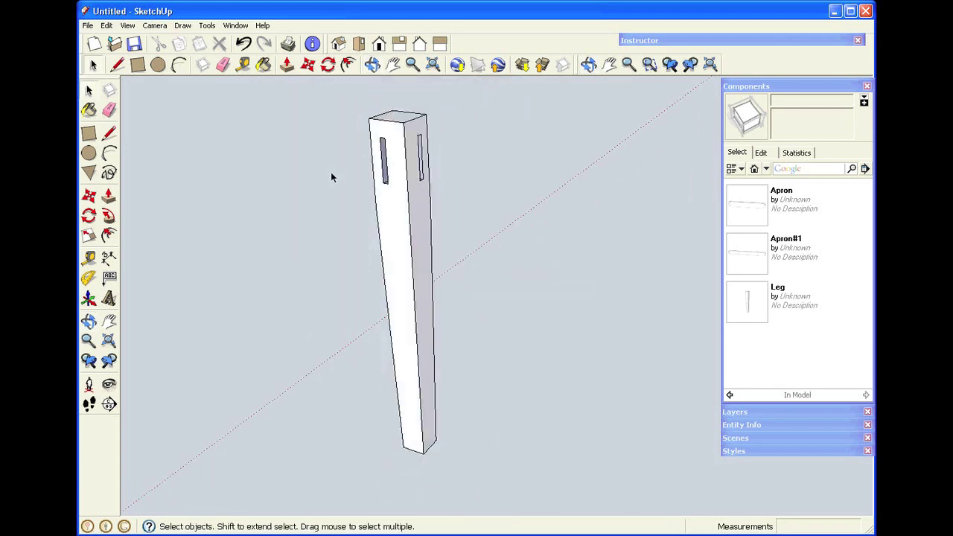
Check that the two mortised faces of the leg can be selected individually, then clear the selection
left_click(404, 139)
left_click(414, 131)
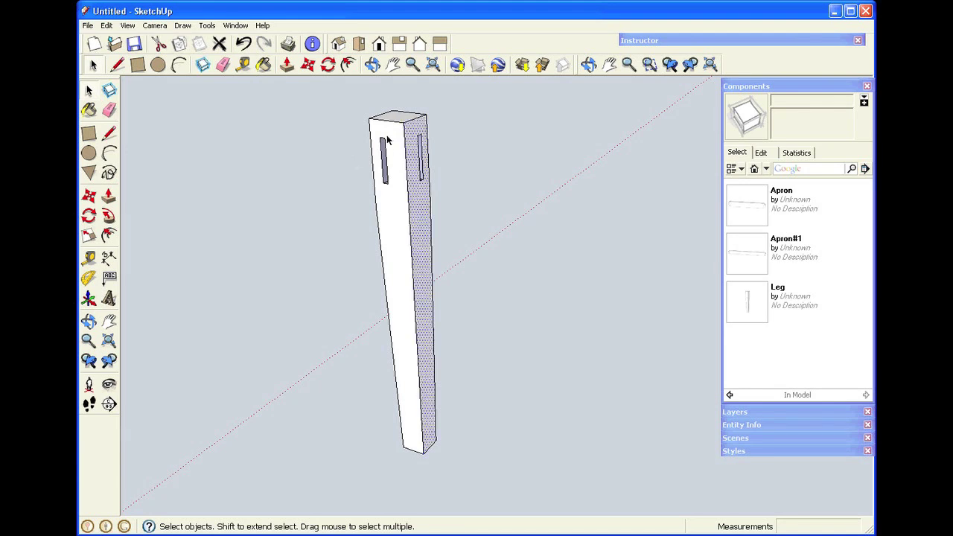
left_click(392, 136)
left_click(302, 173)
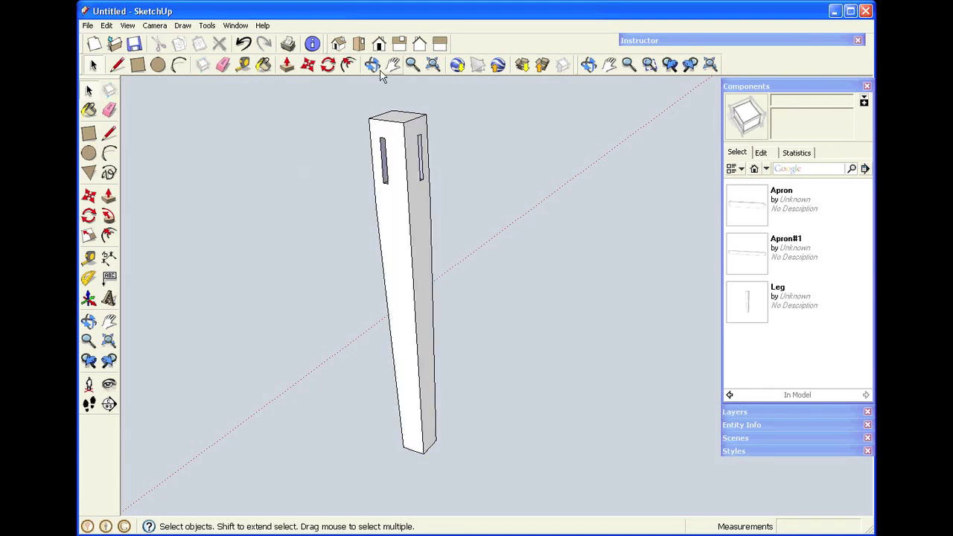
Make the entire mortised leg a component named Leg, replacing the existing Leg definition, and clear the selection
left_click(372, 65)
left_click_drag(279, 162, 262, 187)
right_click(268, 171)
left_click(282, 175)
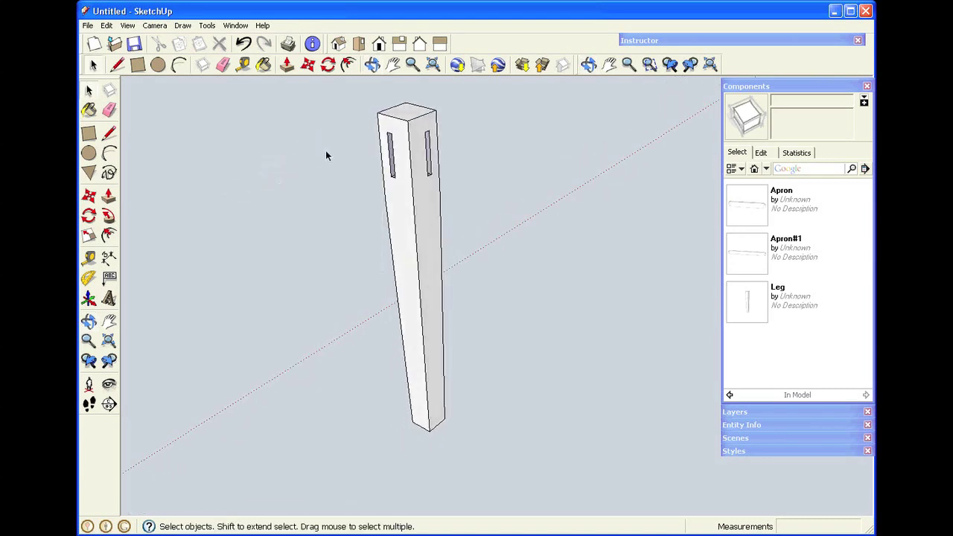
left_click_drag(345, 89, 523, 448)
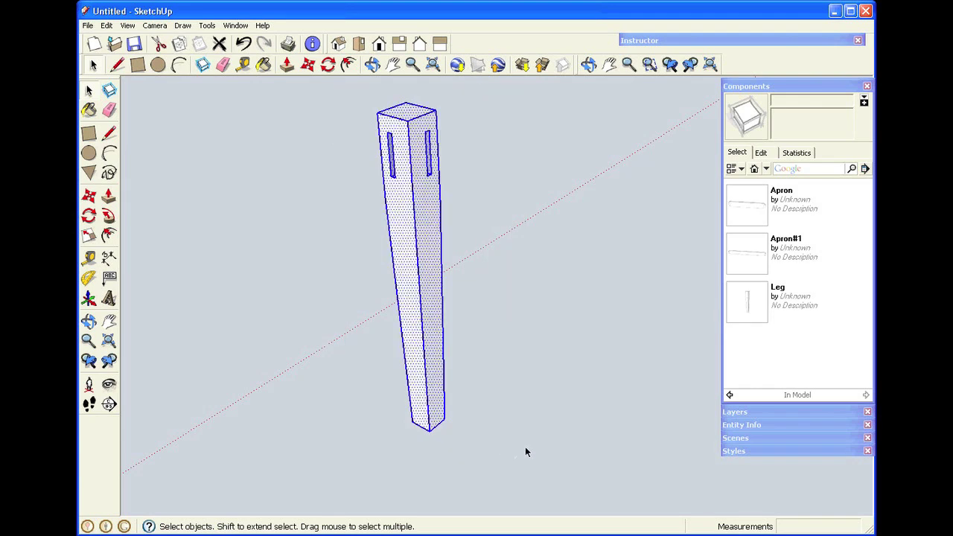
right_click(416, 198)
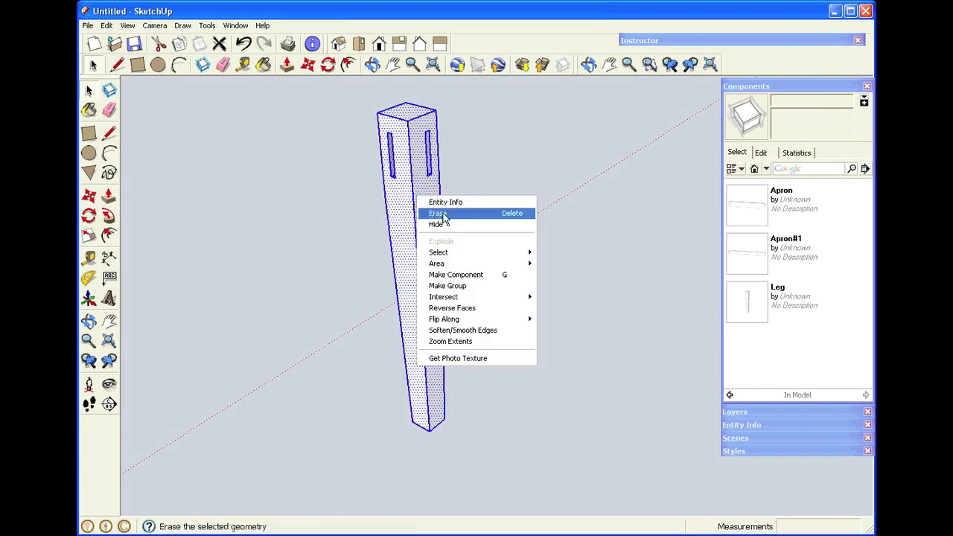
left_click(440, 275)
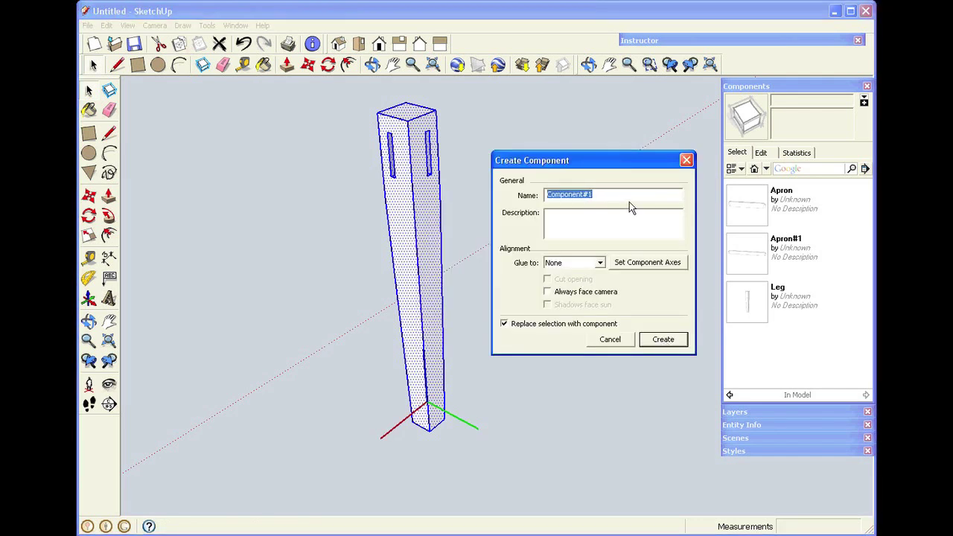
type("Leg")
left_click(663, 339)
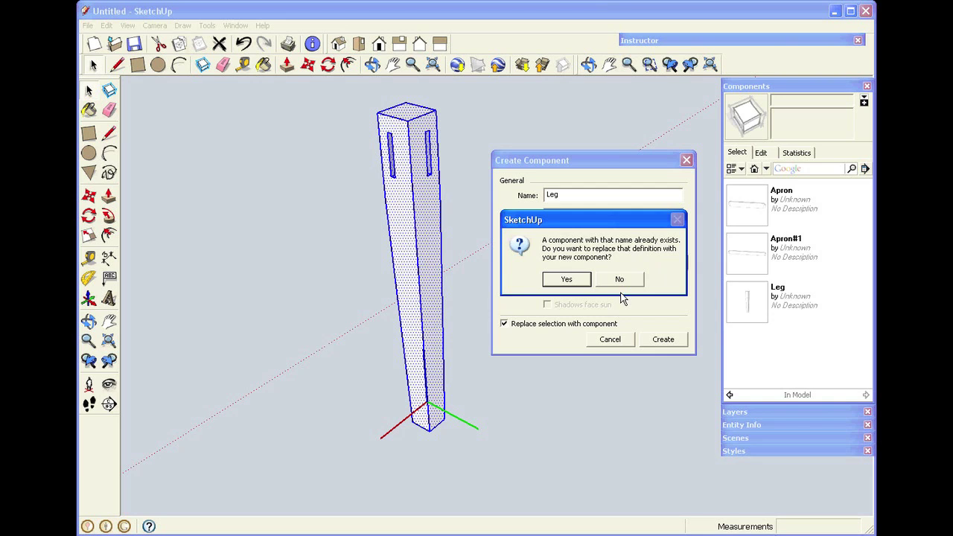
left_click(579, 283)
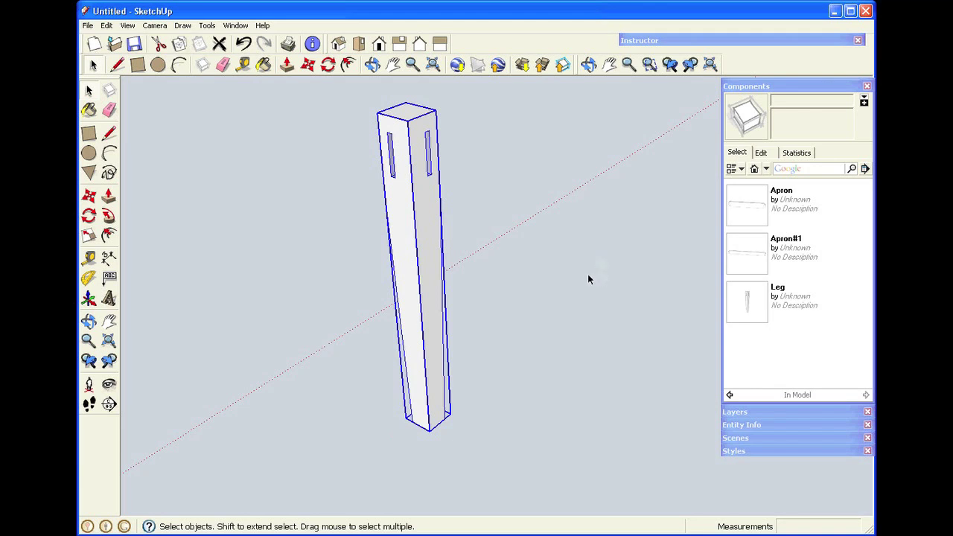
left_click(501, 195)
Lift the table's far corner leg out of the aprons to check its mortises, then return it to its place
scroll(502, 258, "down", 5)
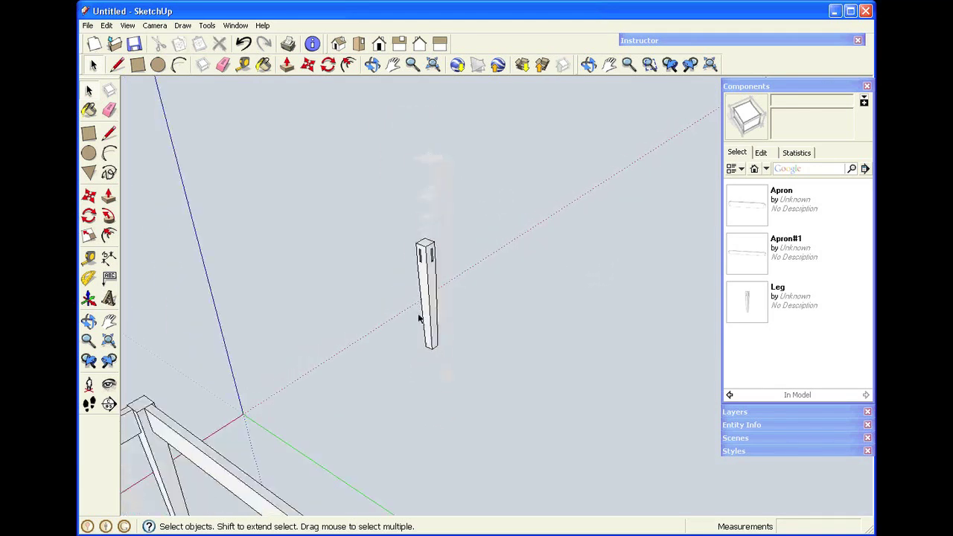
scroll(421, 320, "down", 3)
scroll(319, 393, "up", 6)
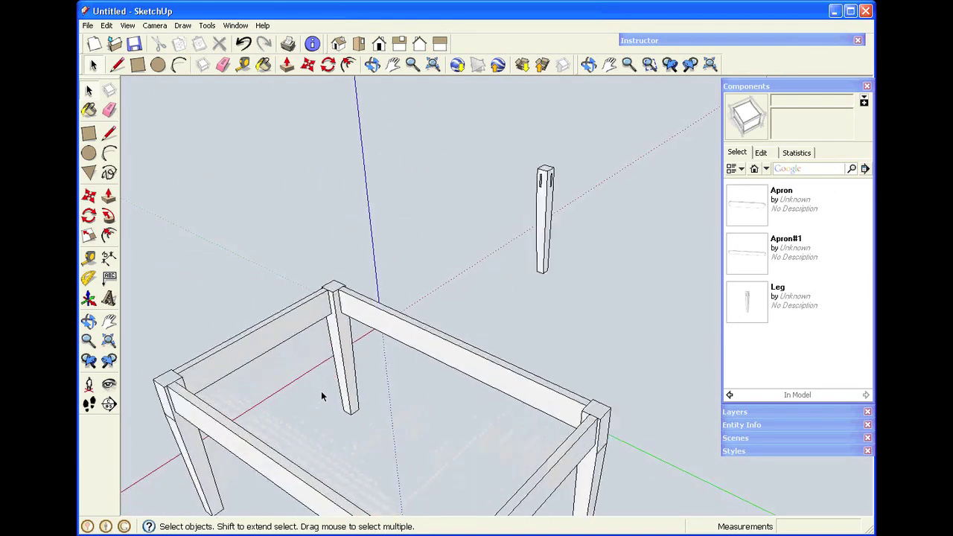
scroll(322, 396, "up", 2)
left_click(345, 315)
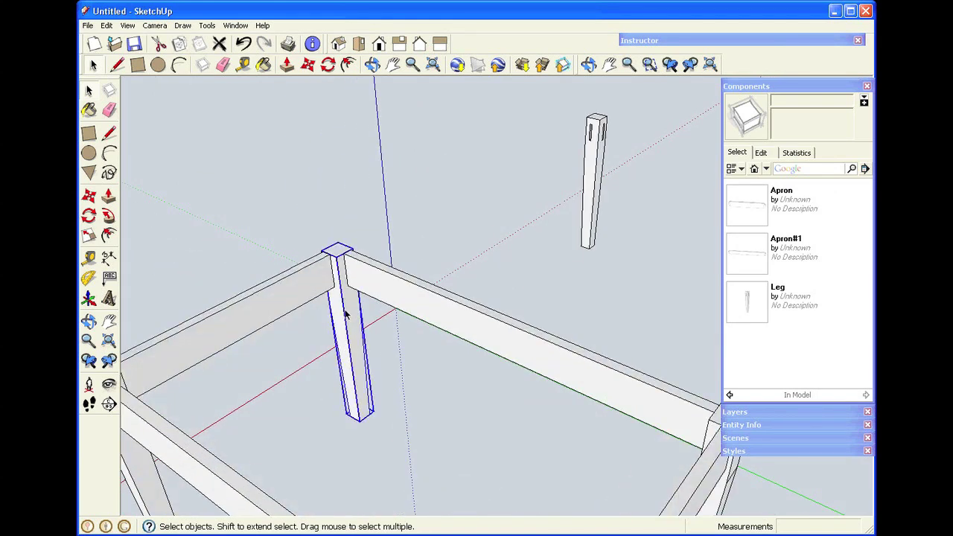
key("m")
left_click(350, 304)
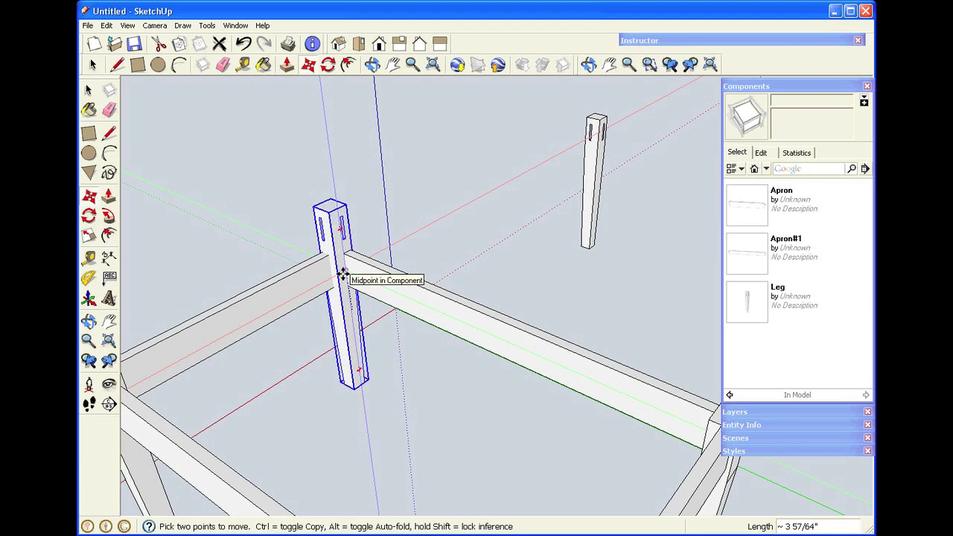
left_click(336, 271)
key("space")
scroll(423, 406, "down", 1)
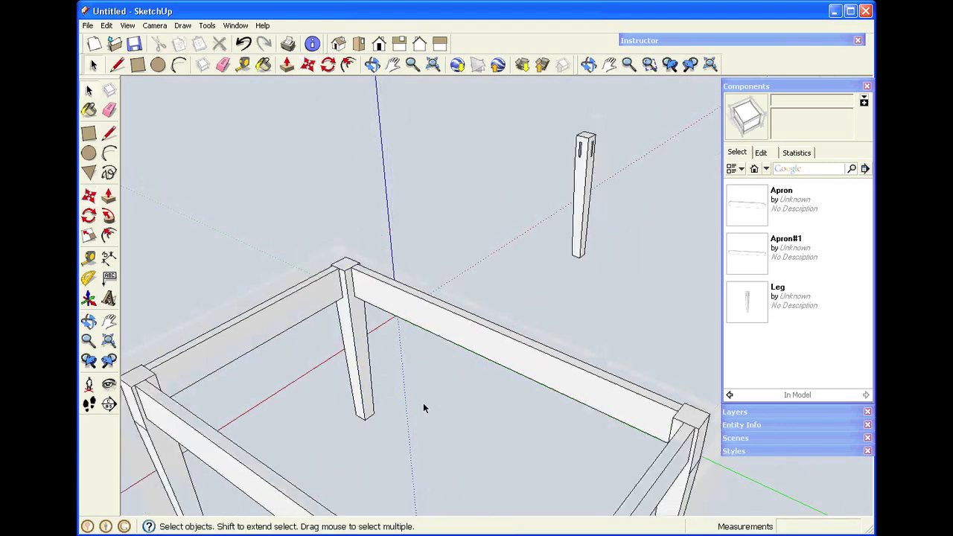
Check another table leg's mortises in X-ray view by moving it outward along the green axis, then cancel the move and turn X-ray off
scroll(423, 408, "down", 5)
scroll(525, 503, "up", 5)
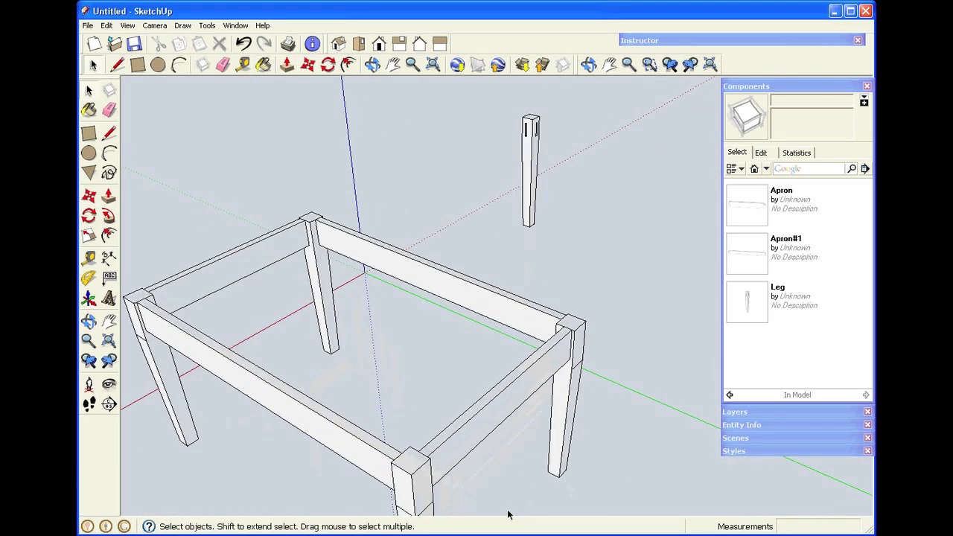
key("x")
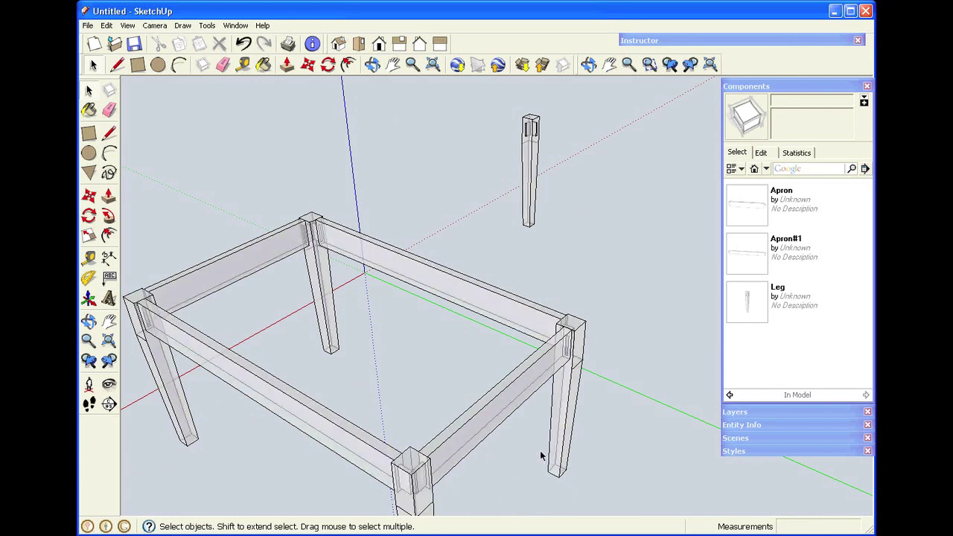
scroll(540, 450, "up", 2)
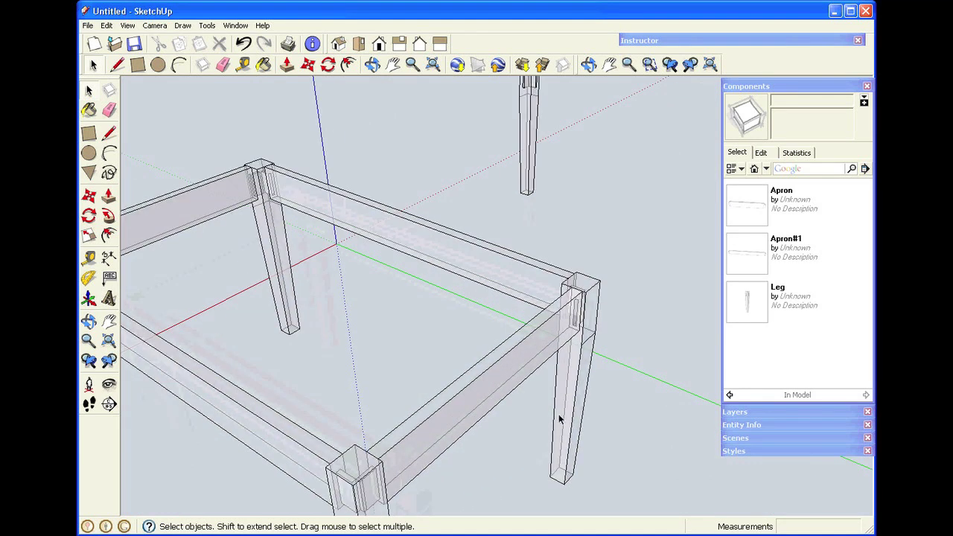
left_click(558, 414)
key("m")
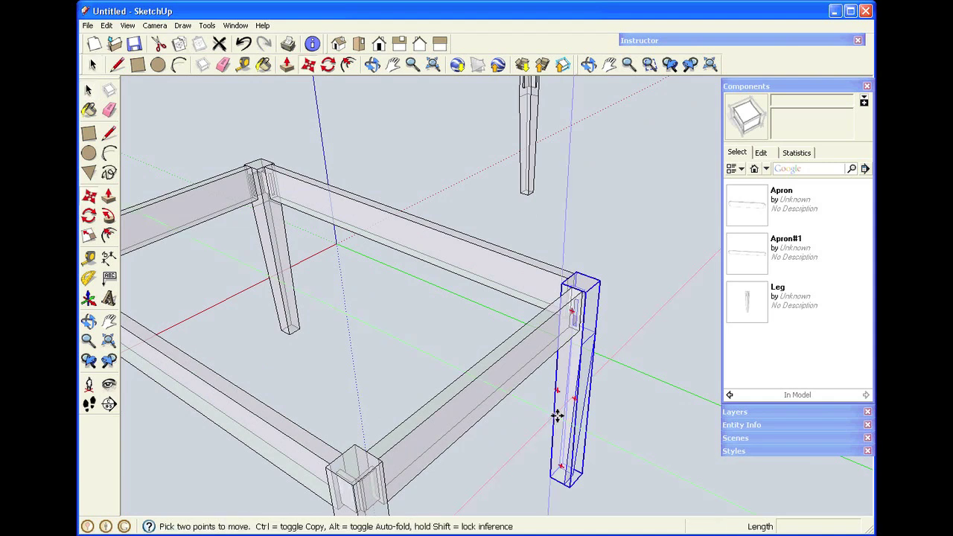
left_click(558, 417)
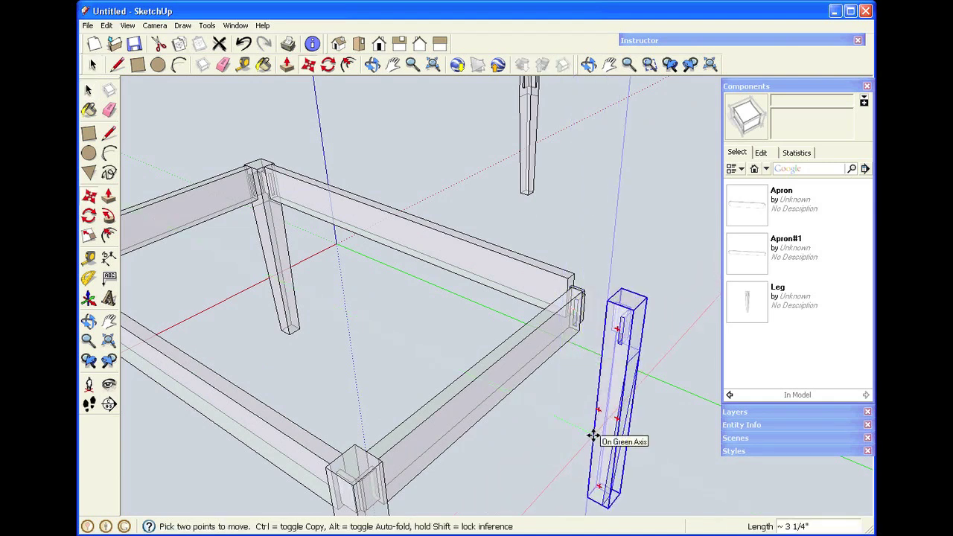
key("Escape")
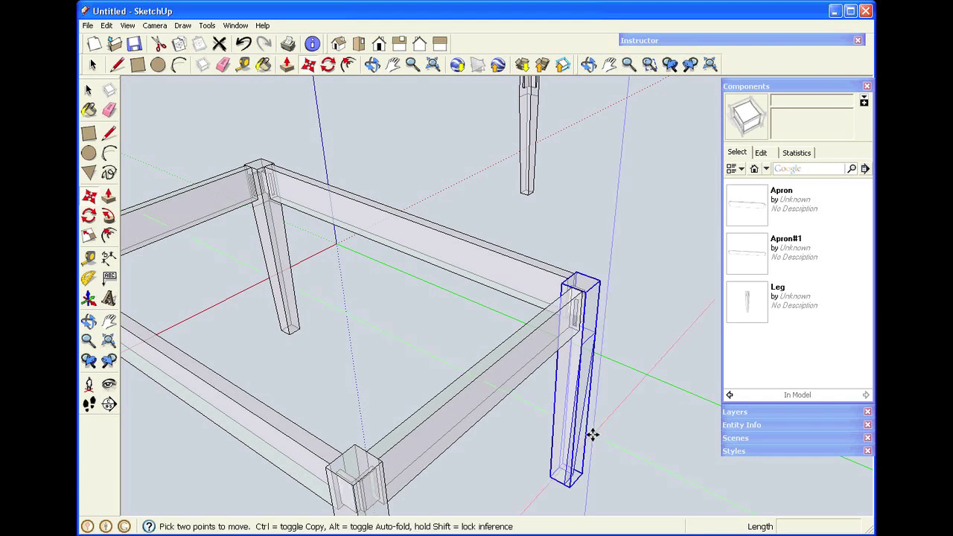
key("x")
key("space")
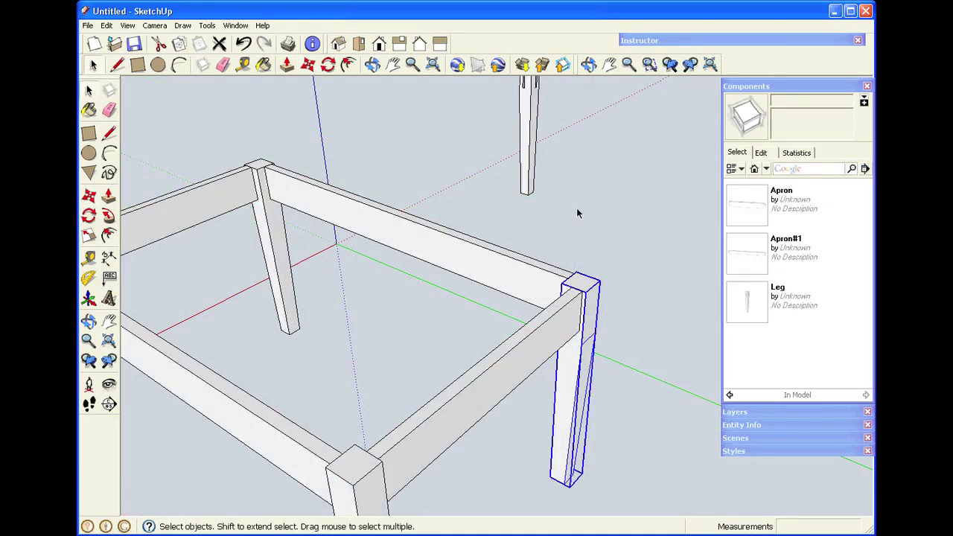
Delete the spare mortised leg standing away from the table
left_click(578, 213)
scroll(578, 213, "down", 4)
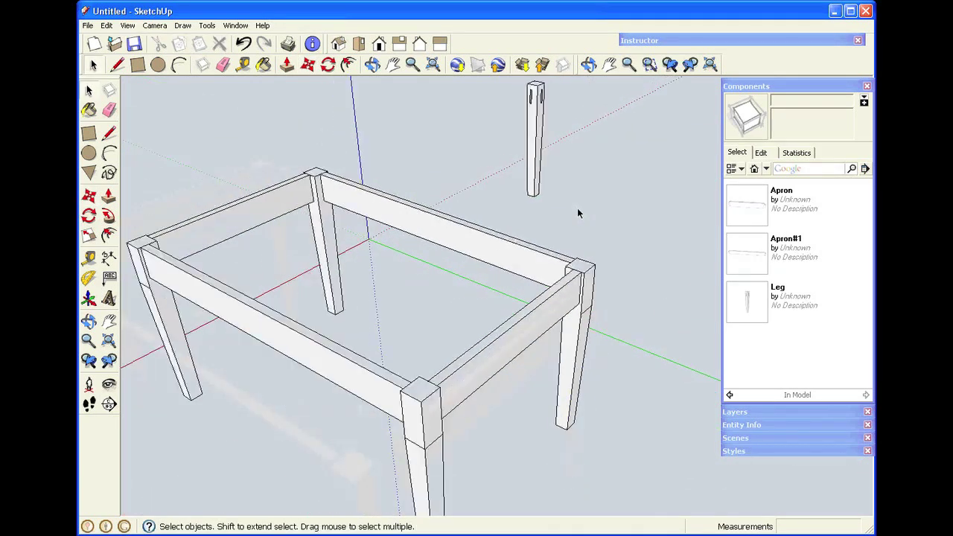
left_click(551, 156)
key("Delete")
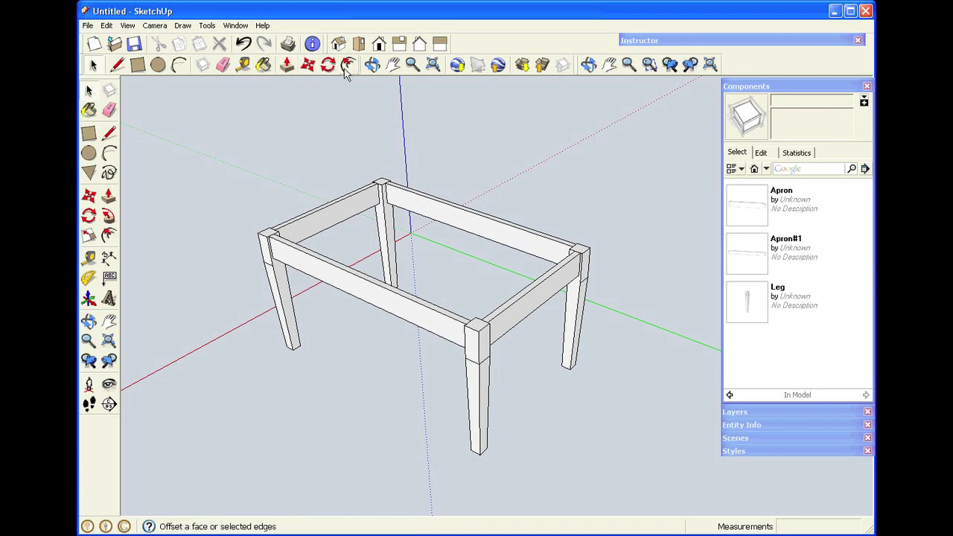
Draw a rectangle across the top of the table base between the outer corners of two diagonally opposite legs
left_click(373, 66)
left_click_drag(276, 202, 495, 462)
left_click_drag(506, 385, 509, 409)
key("space")
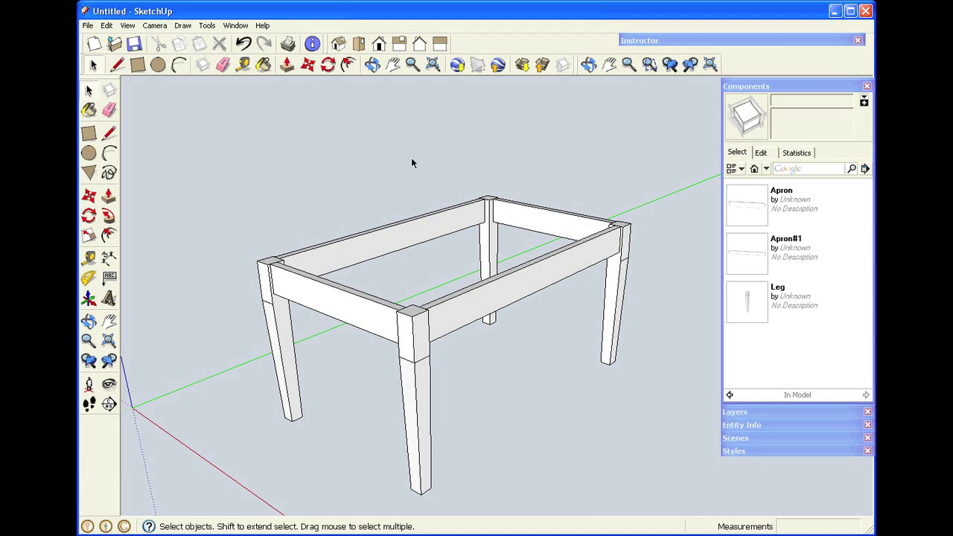
scroll(371, 196, "up", 1)
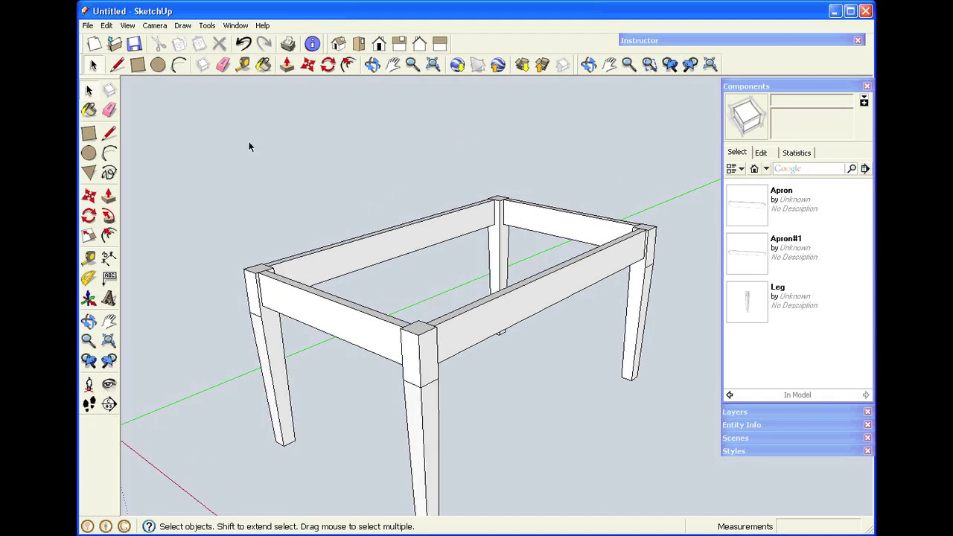
left_click(137, 65)
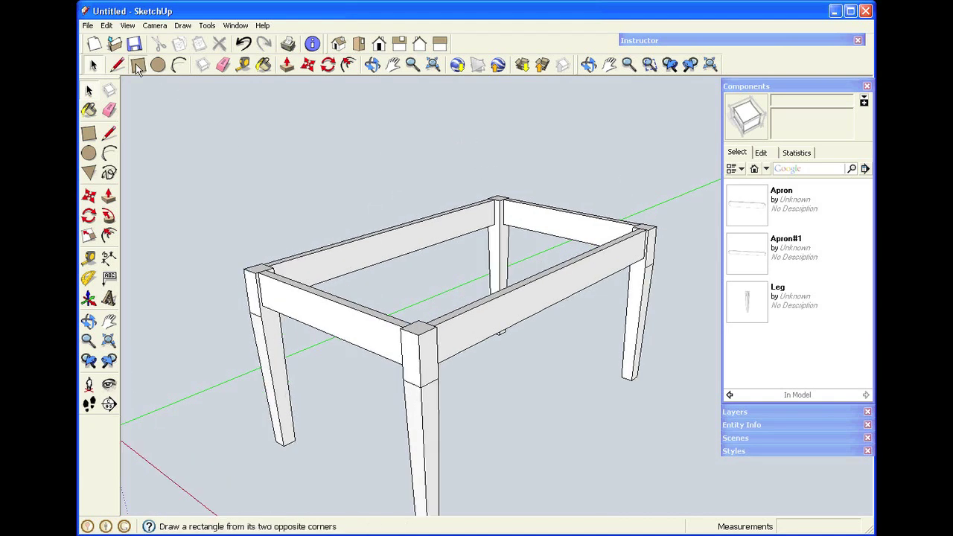
left_click(244, 269)
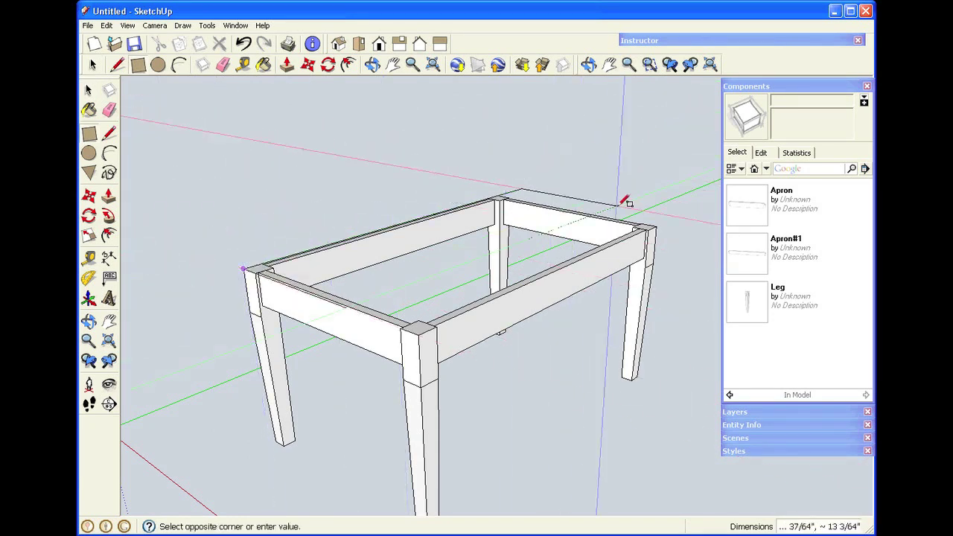
left_click(655, 225)
Push/Pull the rectangle upward .75" to form the tabletop
key("p")
key("ctrl+z")
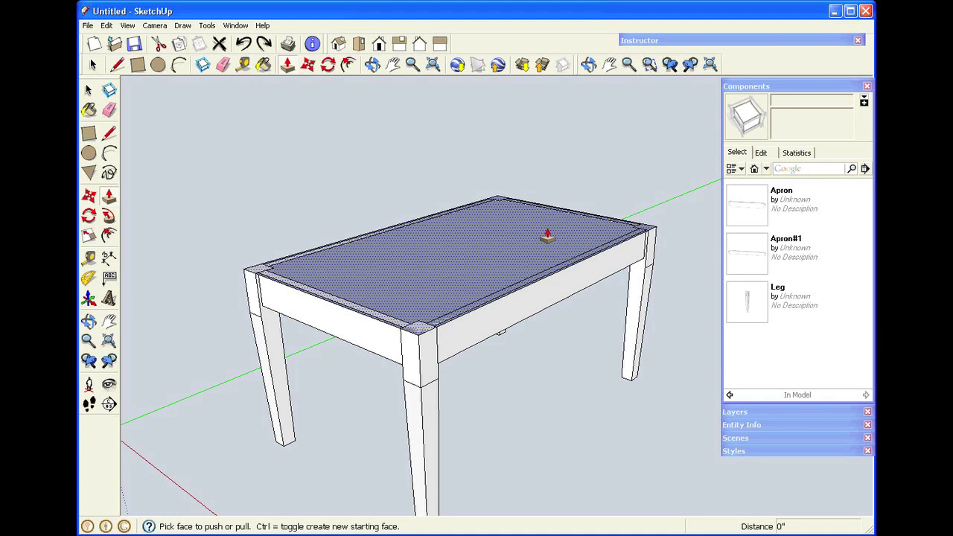
left_click_drag(547, 236, 545, 228)
type(".75")
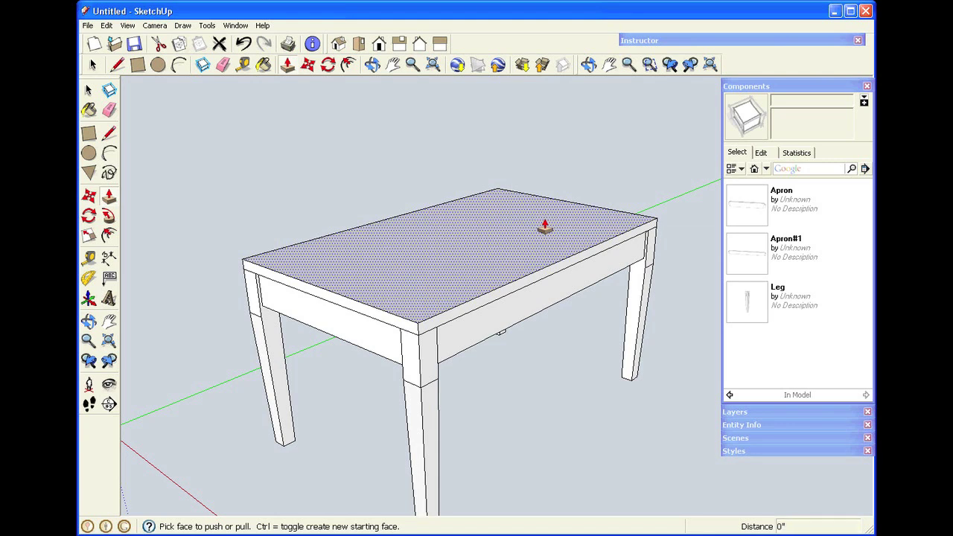
key("Return")
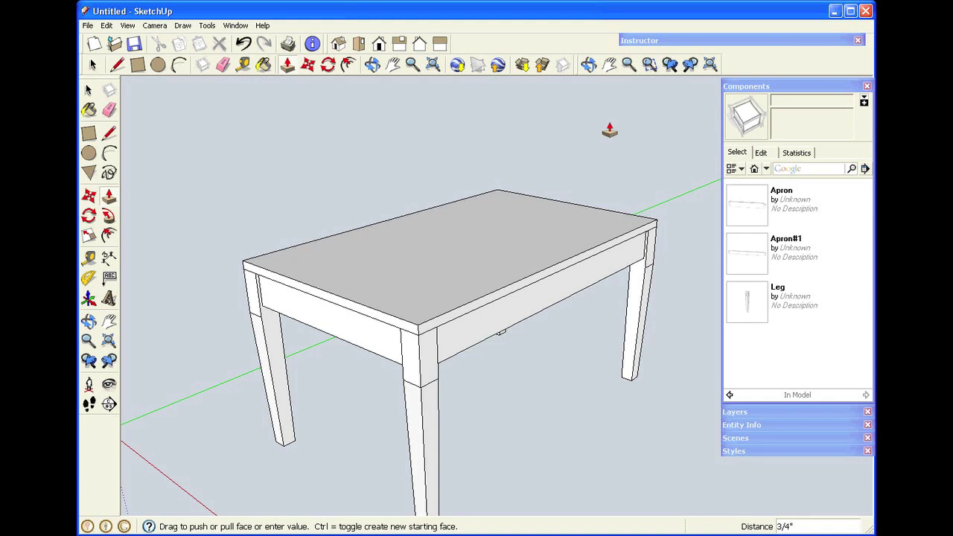
Extend one long side and the adjoining short end of the tabletop outward by 2" each
left_click(505, 307)
type("2\"")
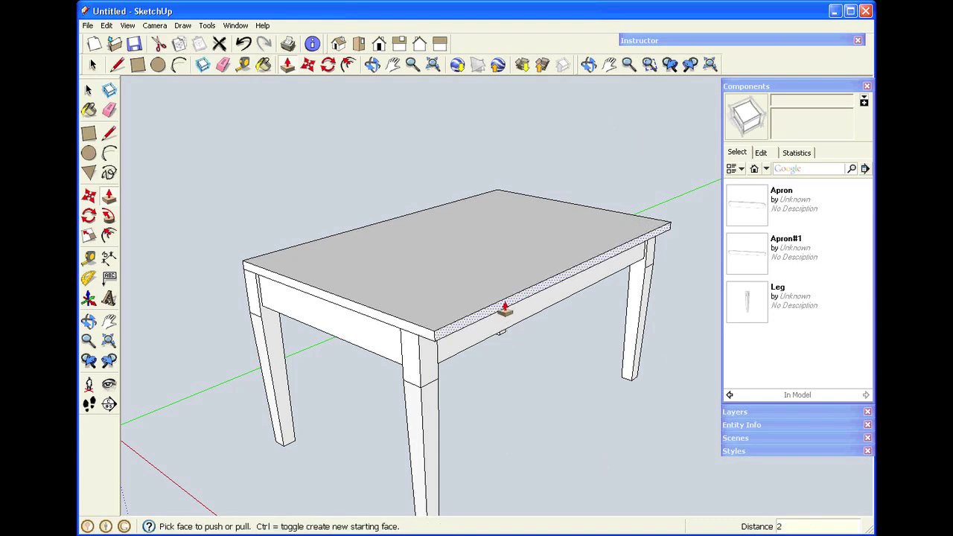
key("Return")
left_click(404, 340)
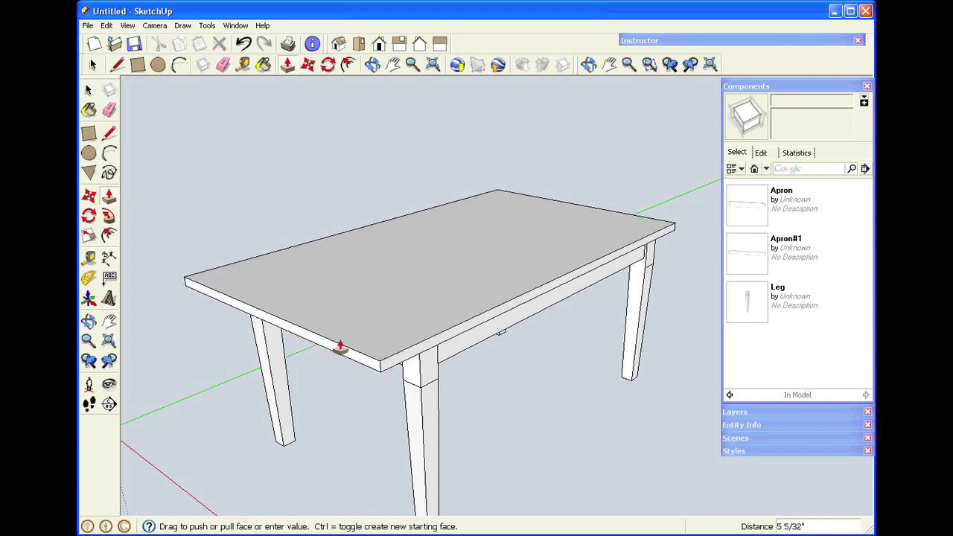
left_click(339, 348)
type("2\"")
key("Return")
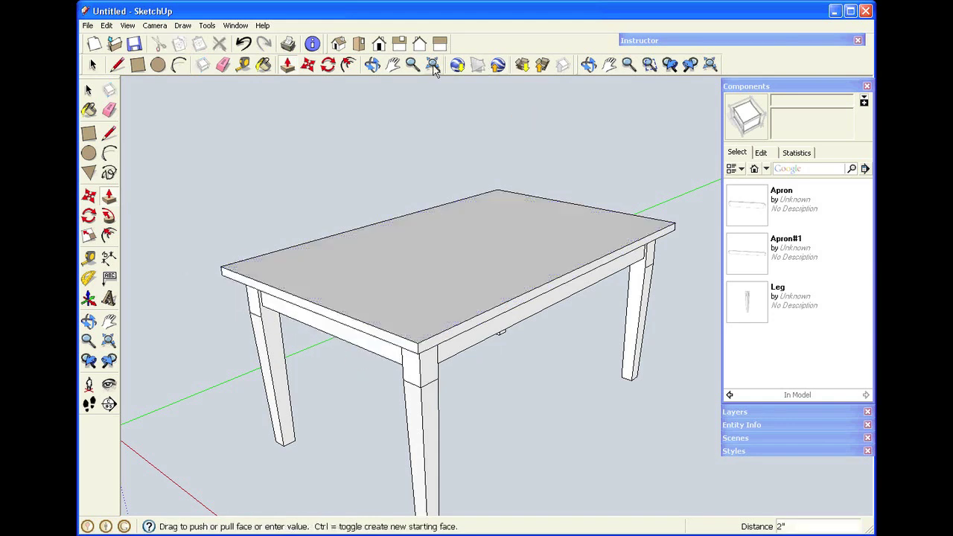
Extend the tabletop's remaining long side and short end outward by 2" each
middle_click_drag(385, 221, 625, 184)
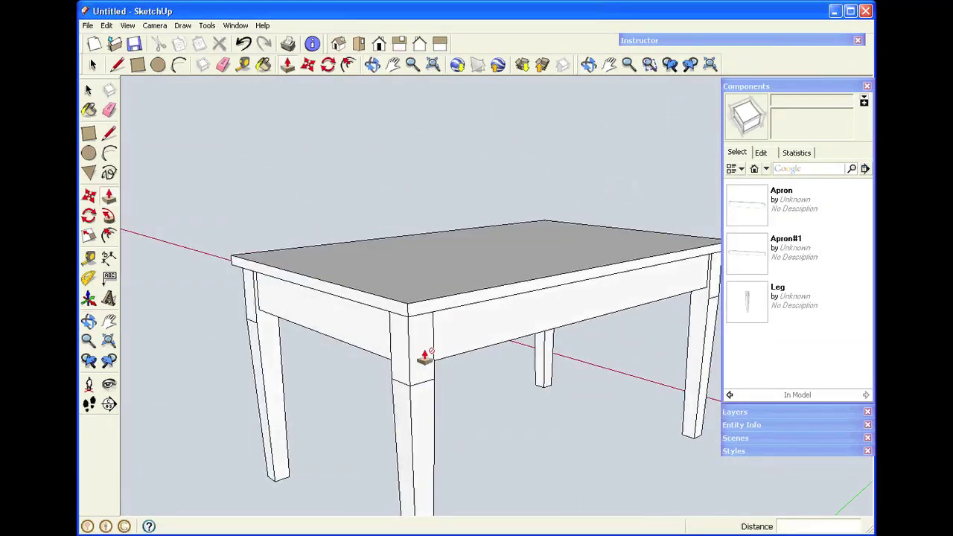
left_click(433, 310)
left_click(456, 318)
type("2 5/64\"")
key("Return")
left_click(439, 316)
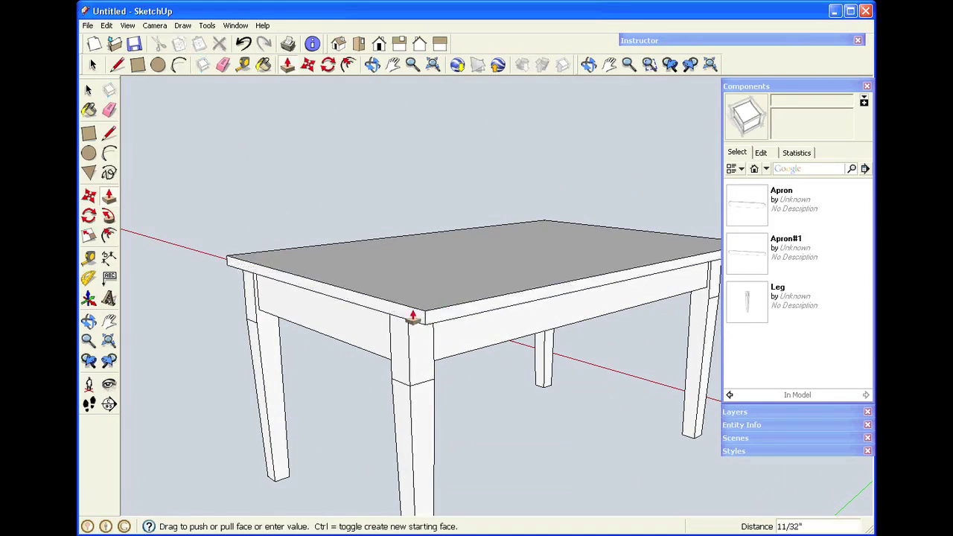
left_click(383, 313)
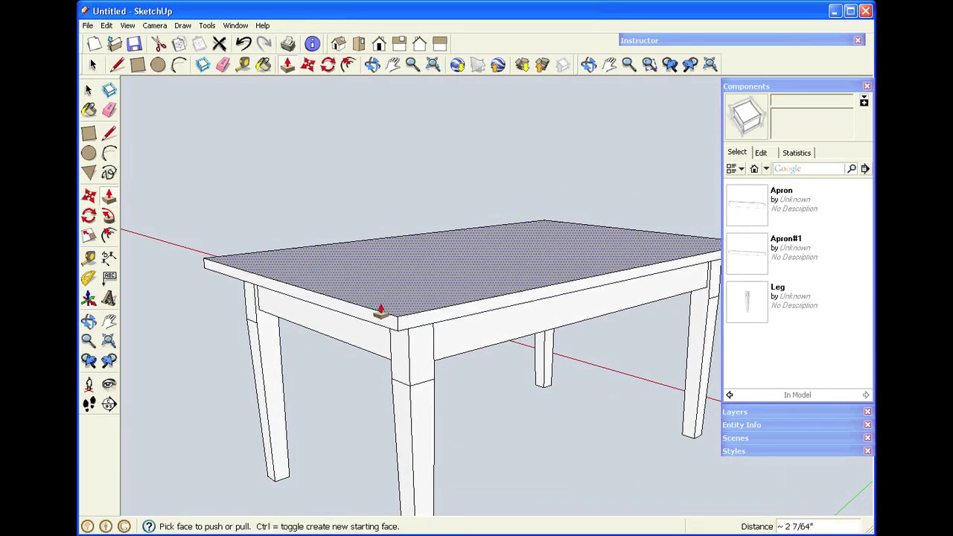
type("2")
left_click(381, 313)
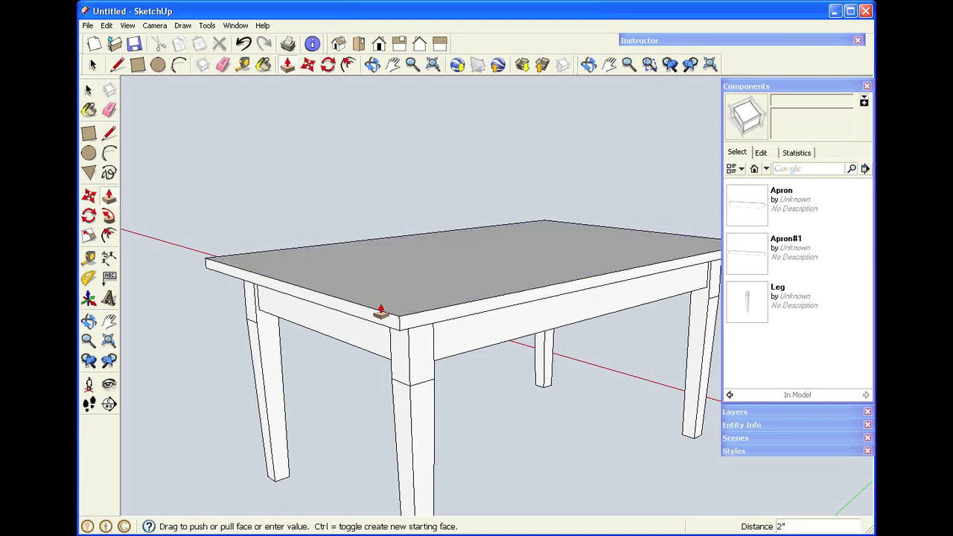
key("space")
left_click(372, 65)
left_click_drag(555, 340, 479, 317)
scroll(481, 317, "down", 3)
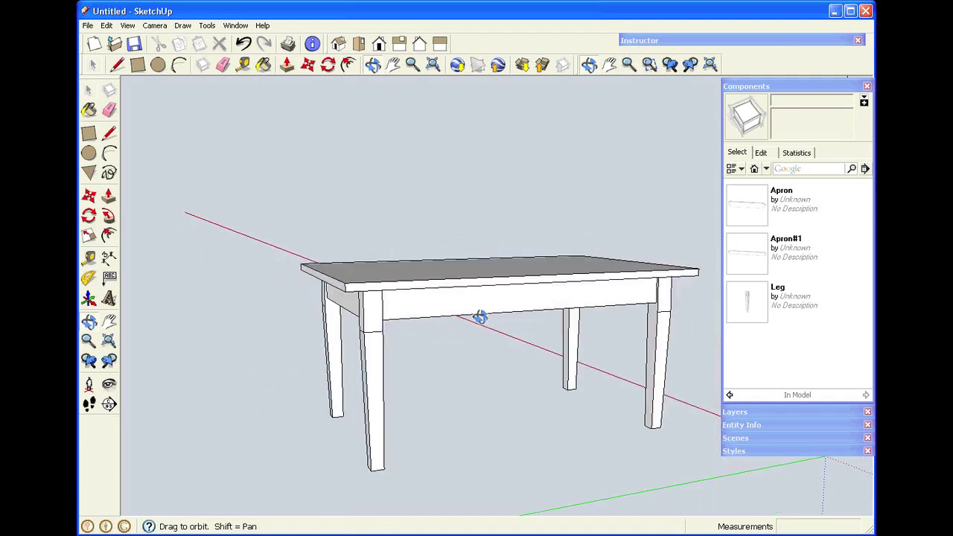
left_click_drag(496, 361, 498, 394)
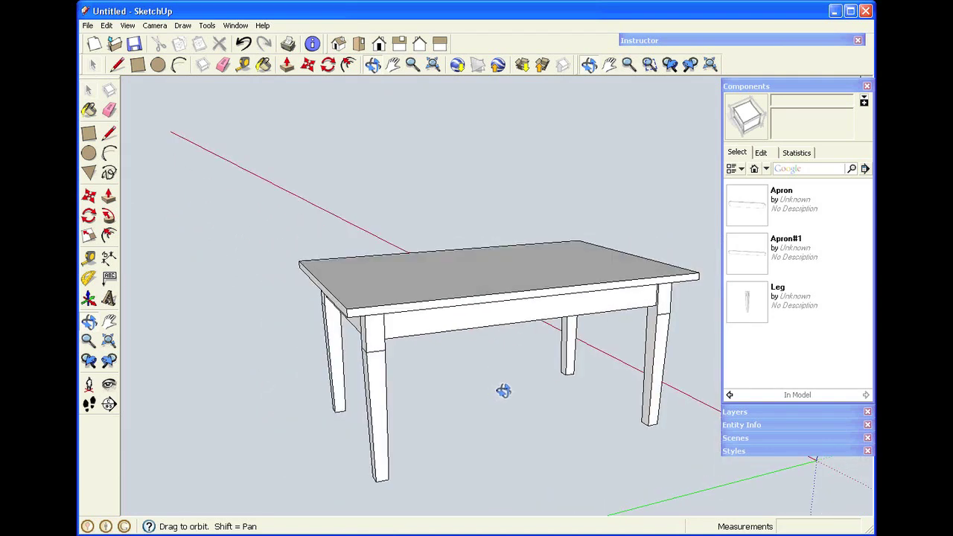
right_click(499, 394)
left_click(521, 395)
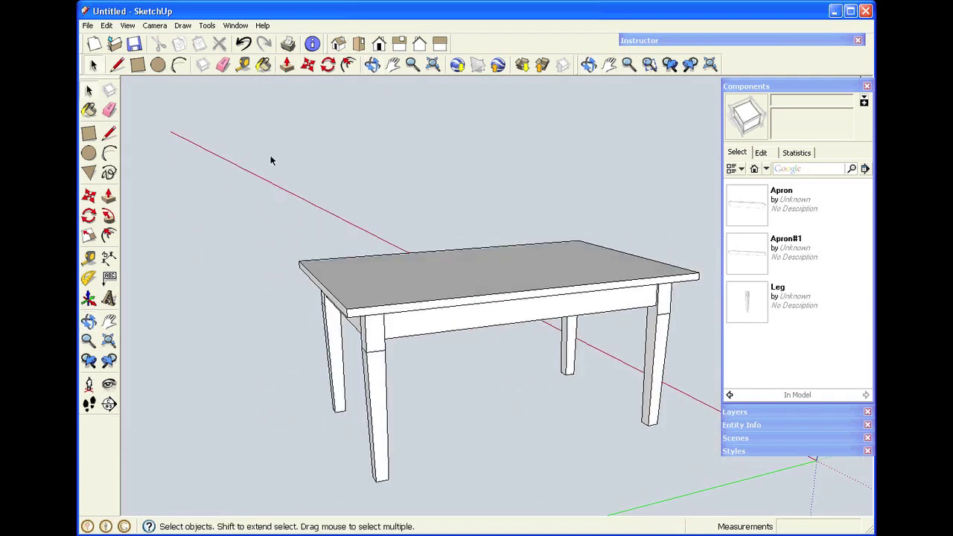
left_click_drag(271, 192, 705, 322)
left_click_drag(712, 339, 713, 346)
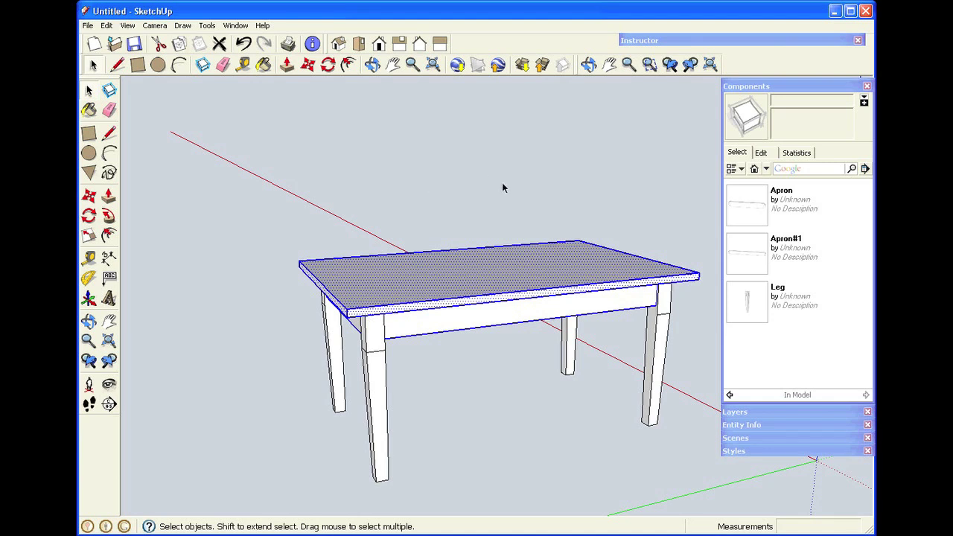
left_click(496, 375)
Make the entire tabletop, without the aprons or legs, a component named Top and clear the selection
middle_click_drag(493, 376, 386, 309)
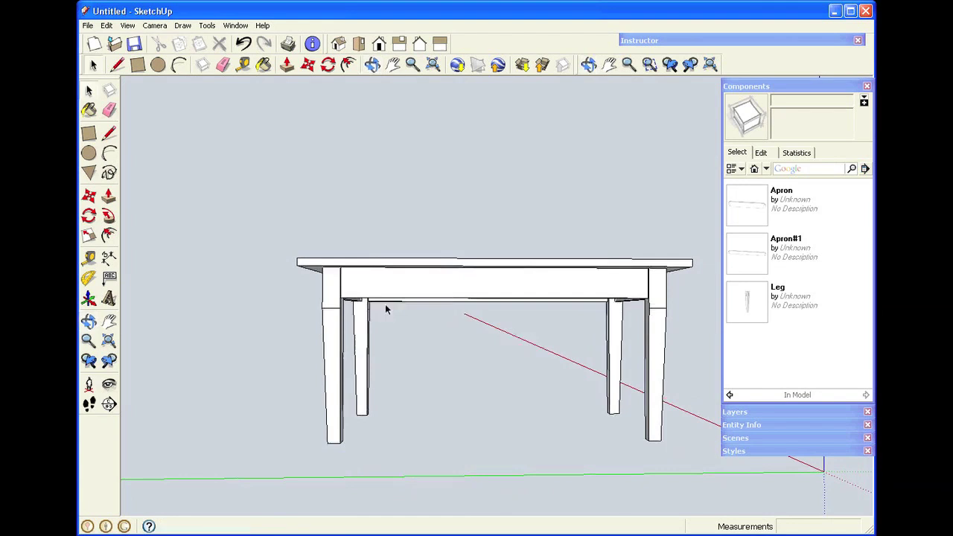
left_click_drag(280, 217, 707, 285)
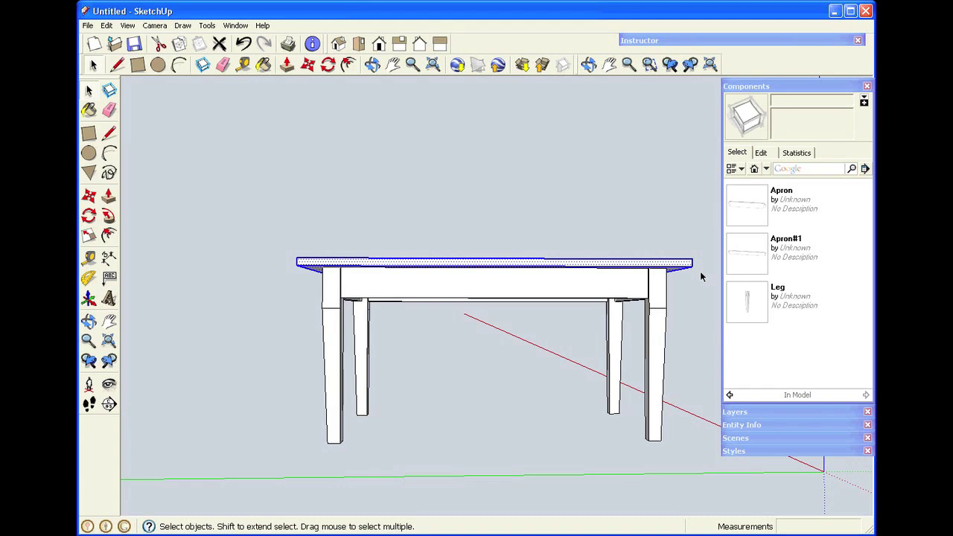
right_click(607, 268)
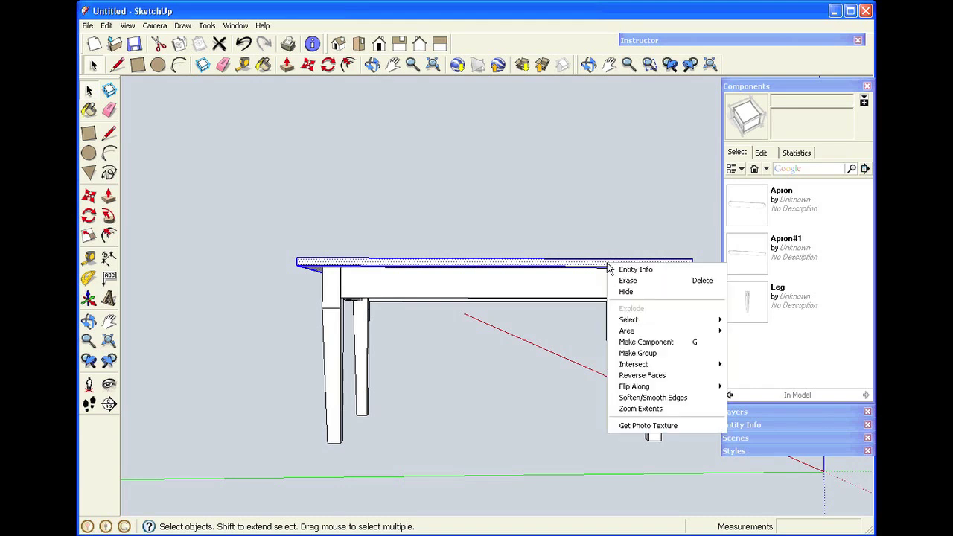
left_click(634, 344)
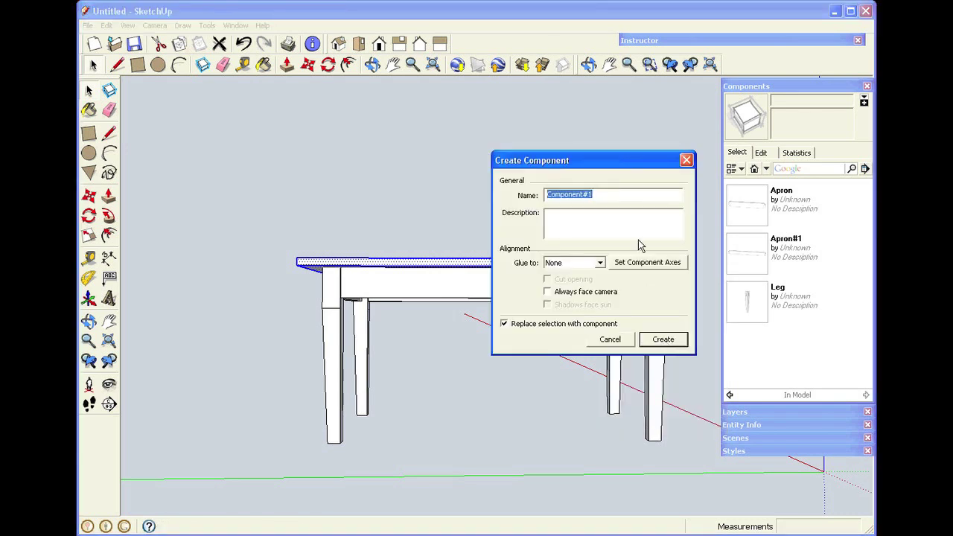
type("Top")
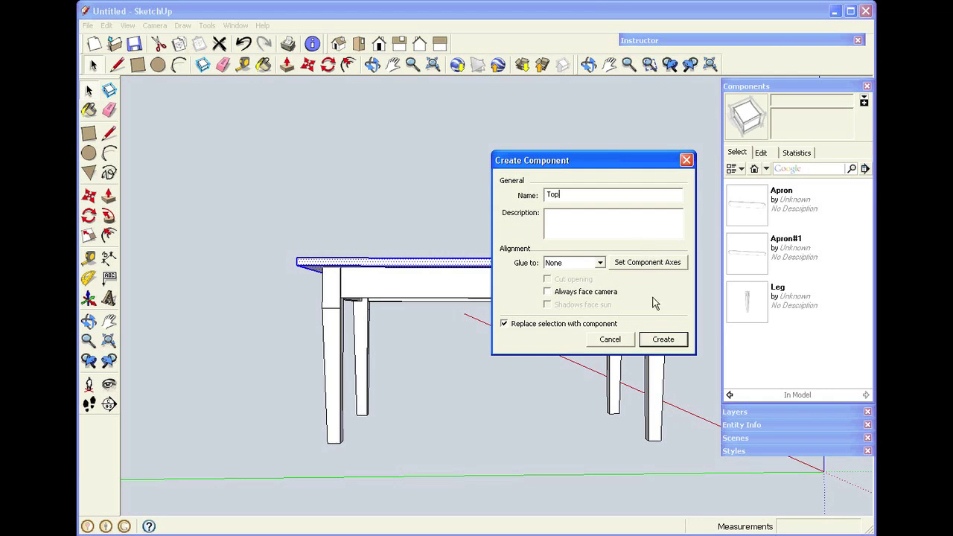
left_click(660, 340)
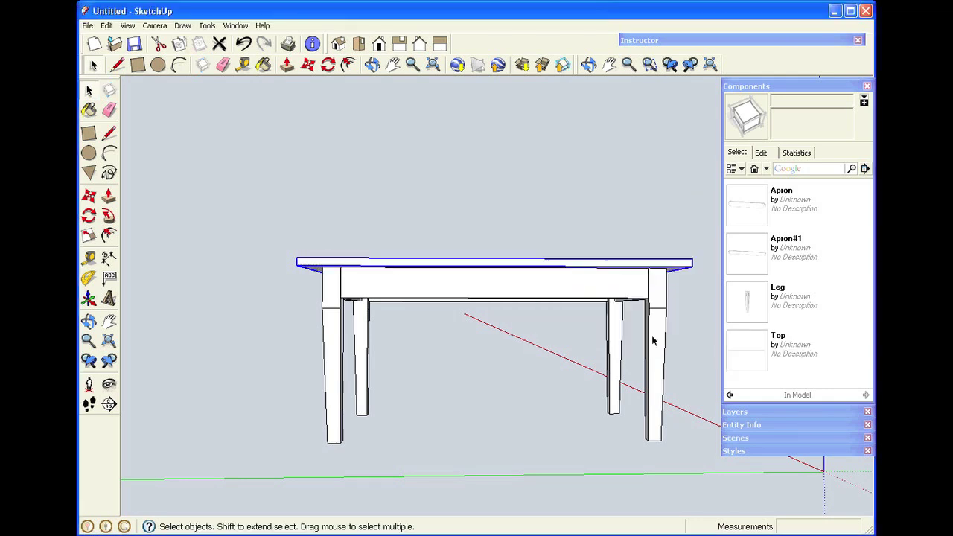
left_click(556, 170)
Open the Top component for editing, viewed close up at a corner of its short end
left_click(373, 65)
left_click_drag(574, 294, 391, 350)
key("space")
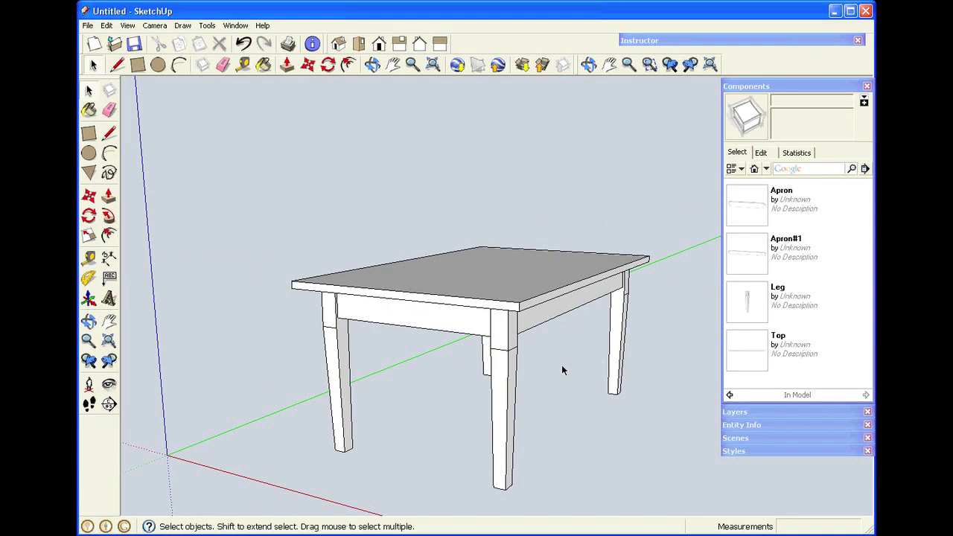
scroll(561, 364, "up", 4)
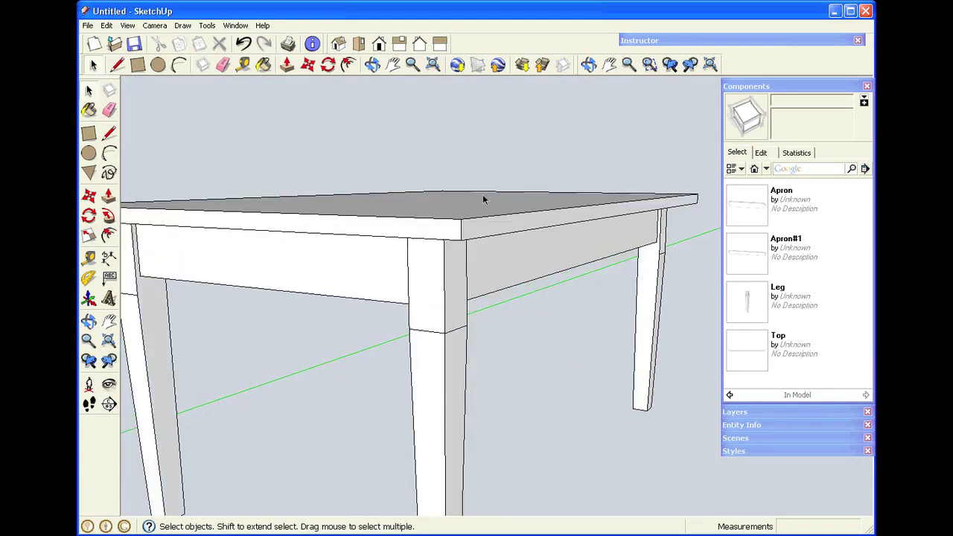
left_click(374, 67)
left_click_drag(357, 277, 466, 237)
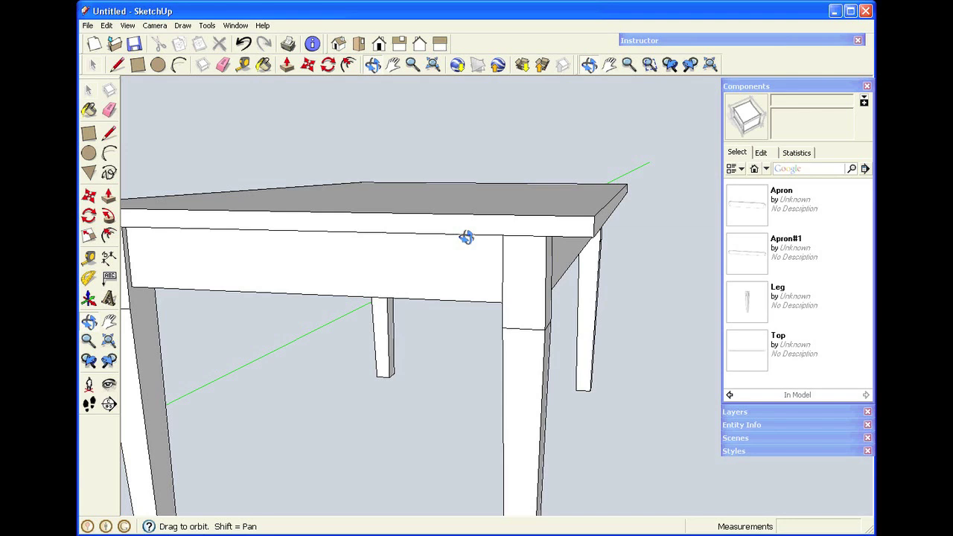
key("space")
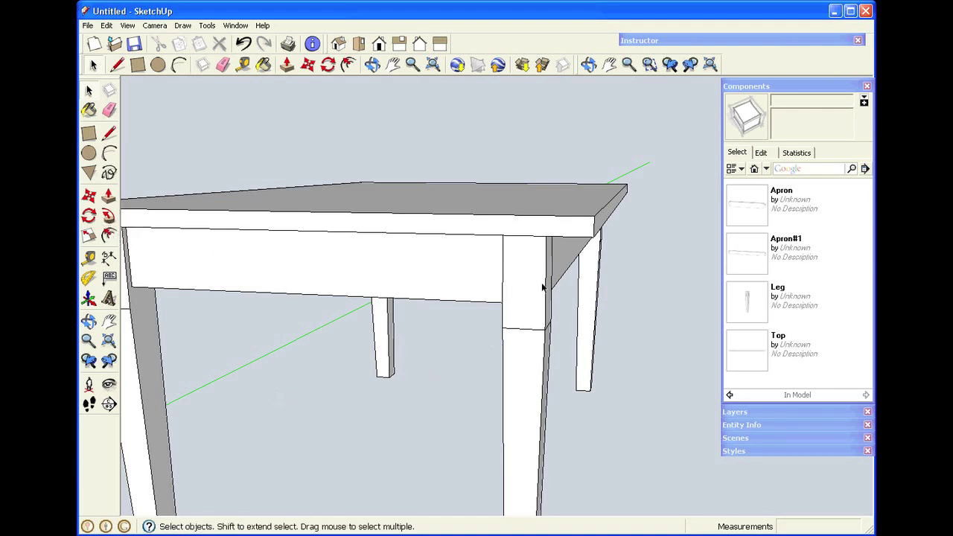
scroll(543, 287, "up", 2)
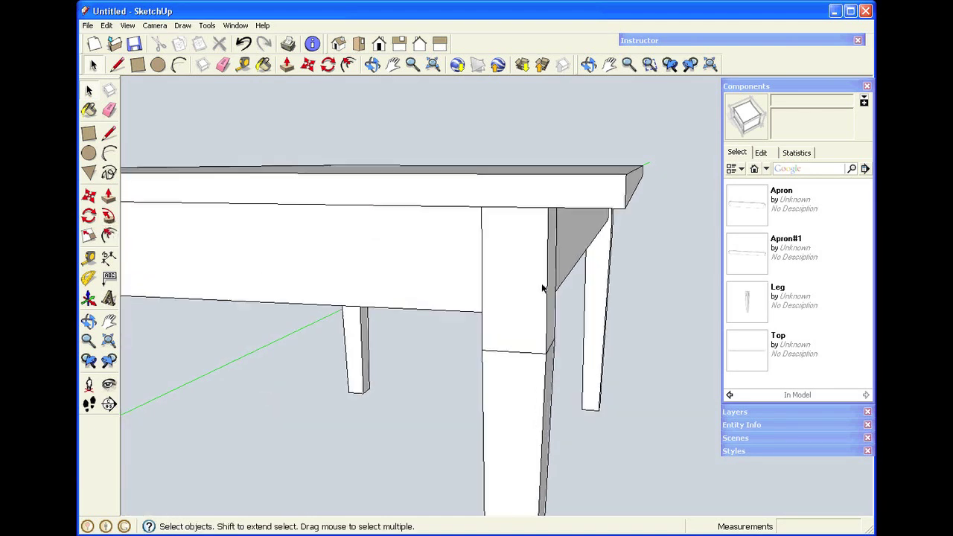
left_click(584, 199)
right_click(583, 199)
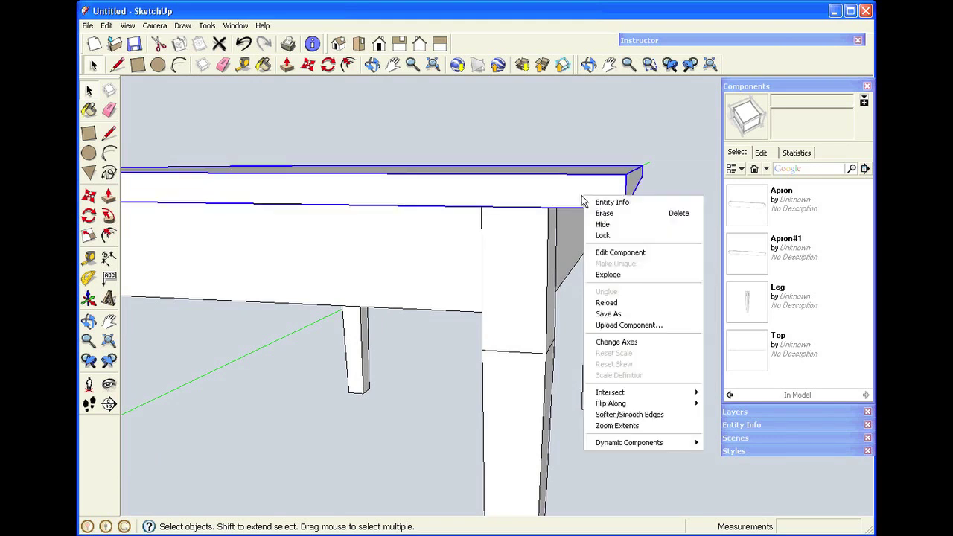
left_click(607, 257)
scroll(611, 242, "up", 3)
scroll(610, 241, "down", 3)
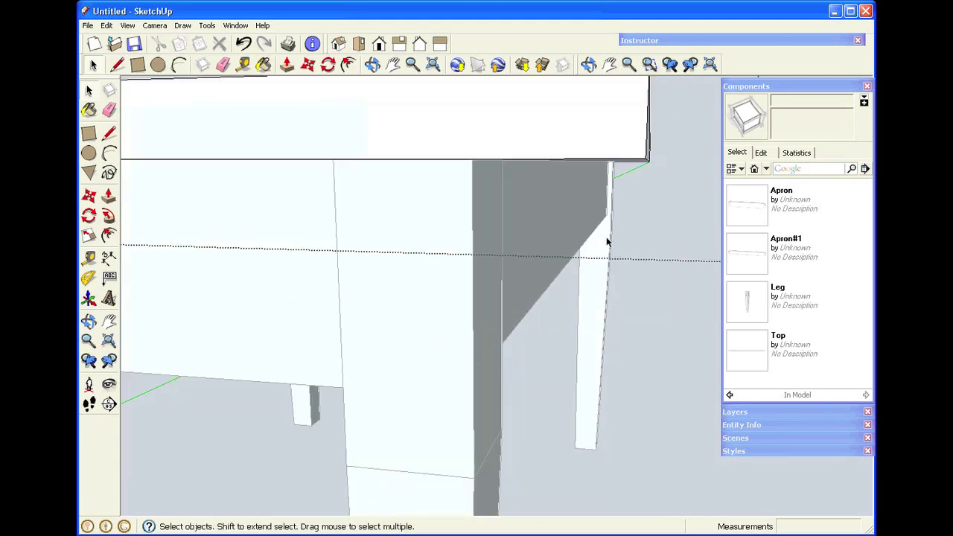
Draw an arc on the top's short end face from the corner edge's midpoint to the bottom edge, bulging upward about 3/32"
left_click(183, 65)
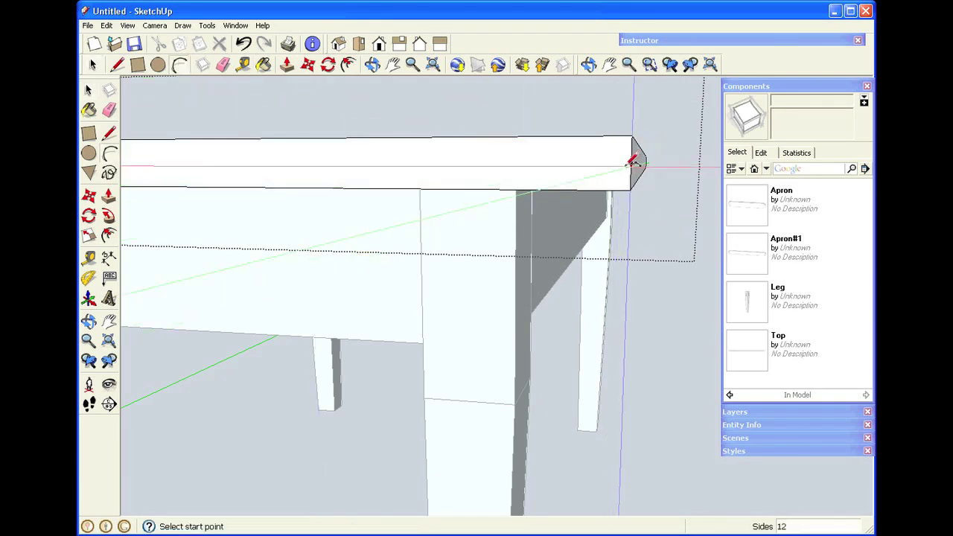
left_click(631, 163)
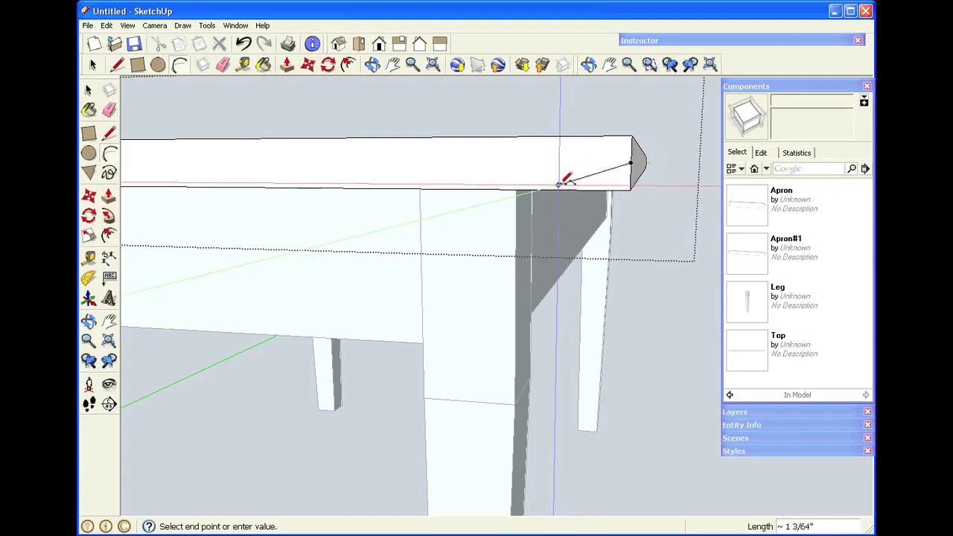
left_click(550, 189)
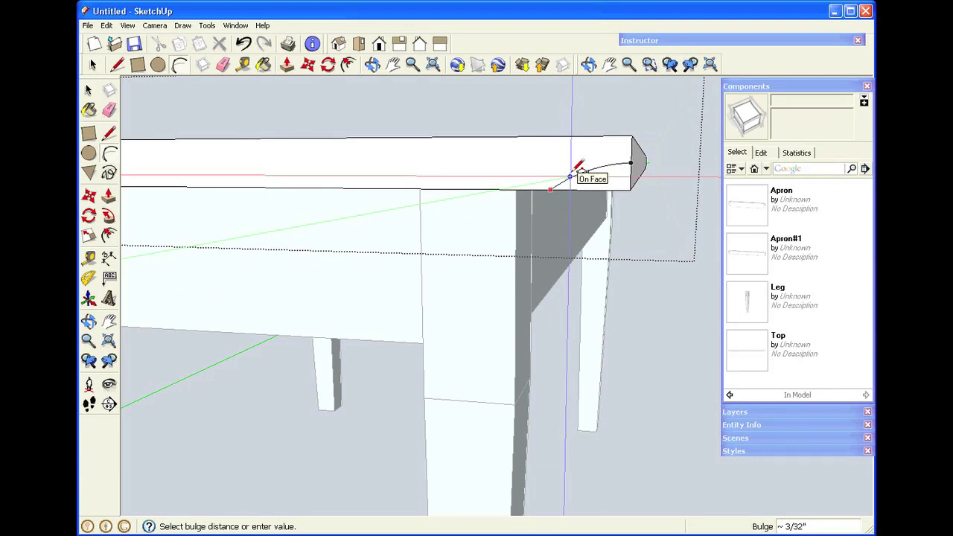
left_click(572, 168)
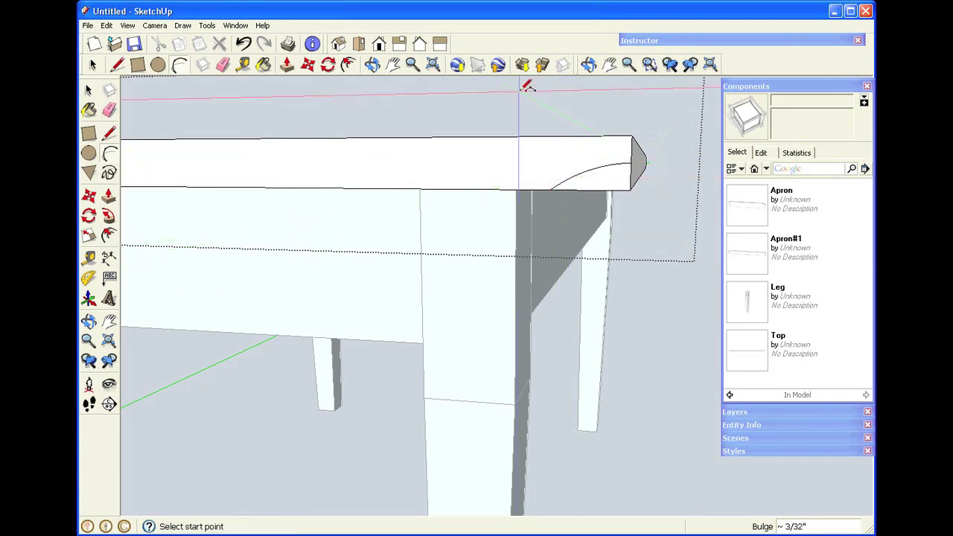
Run Follow Me with the arc-bounded corner profile around the top's underside face to cut the curved under-edge, and close the Top component
left_click(372, 65)
left_click_drag(453, 215, 445, 186)
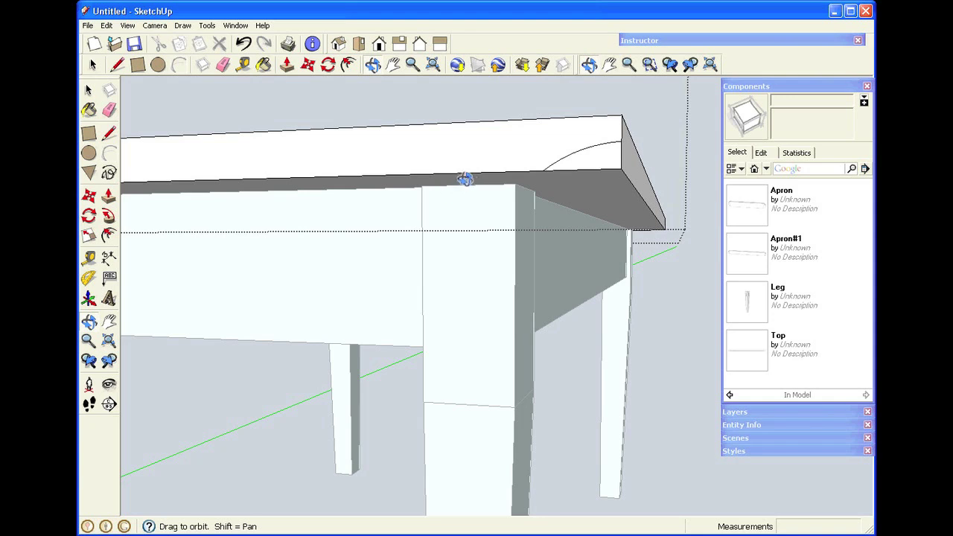
key("space")
left_click(584, 163)
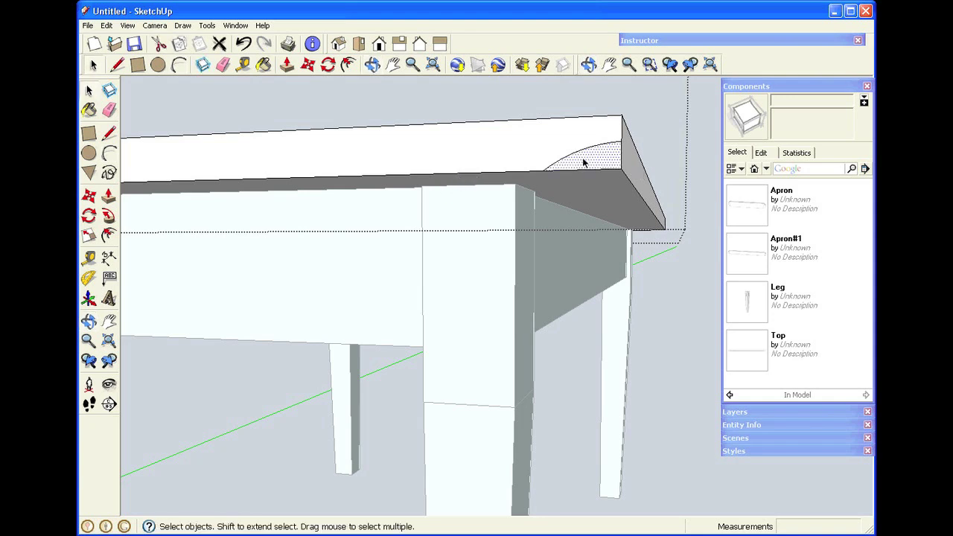
left_click(636, 192)
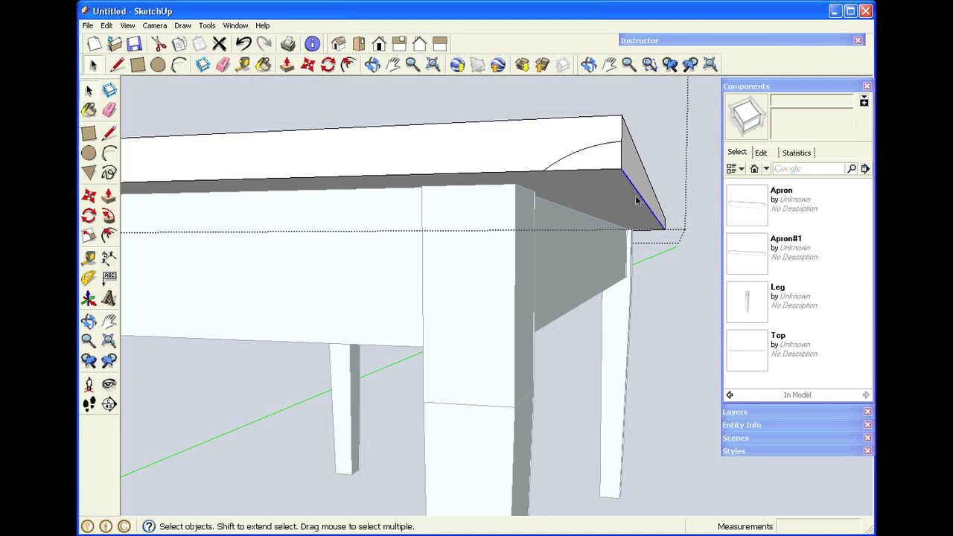
left_click(672, 172)
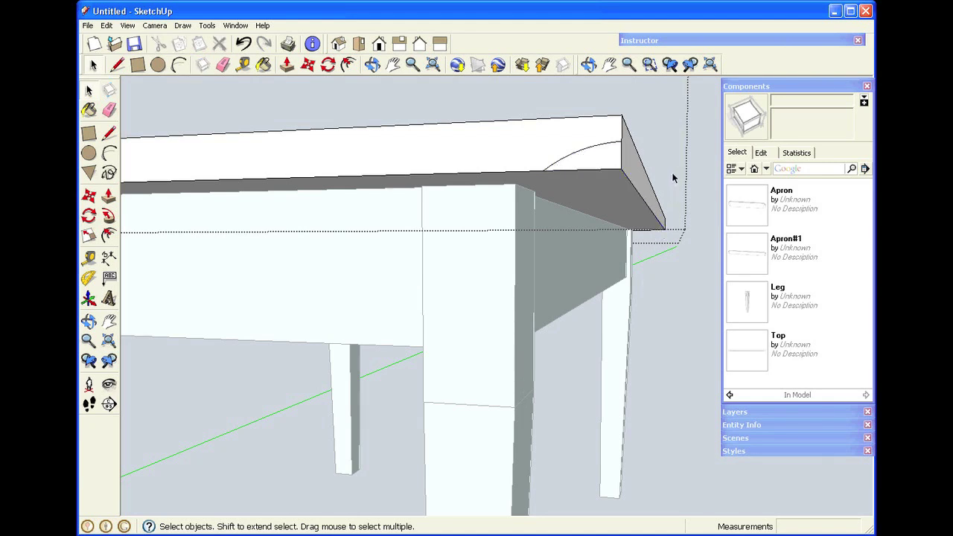
left_click(618, 197)
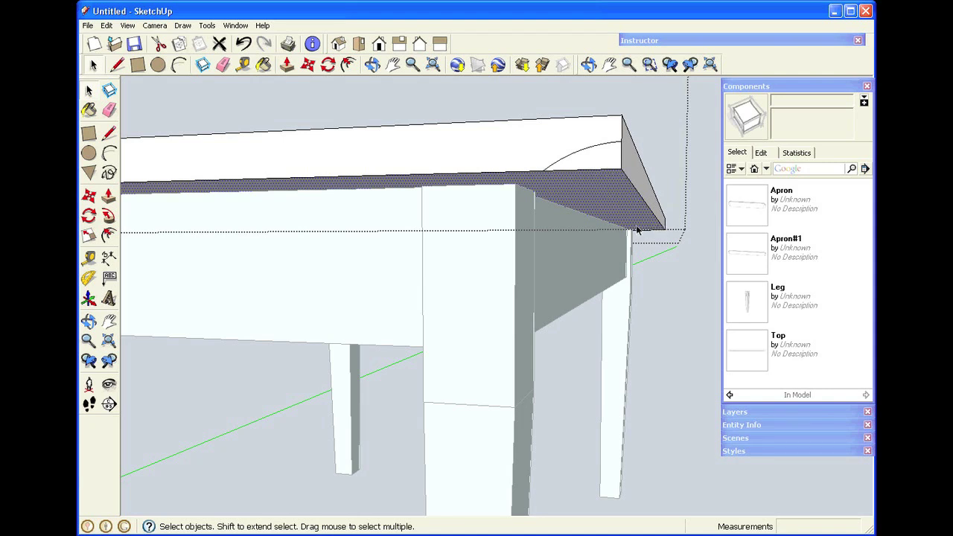
left_click(109, 216)
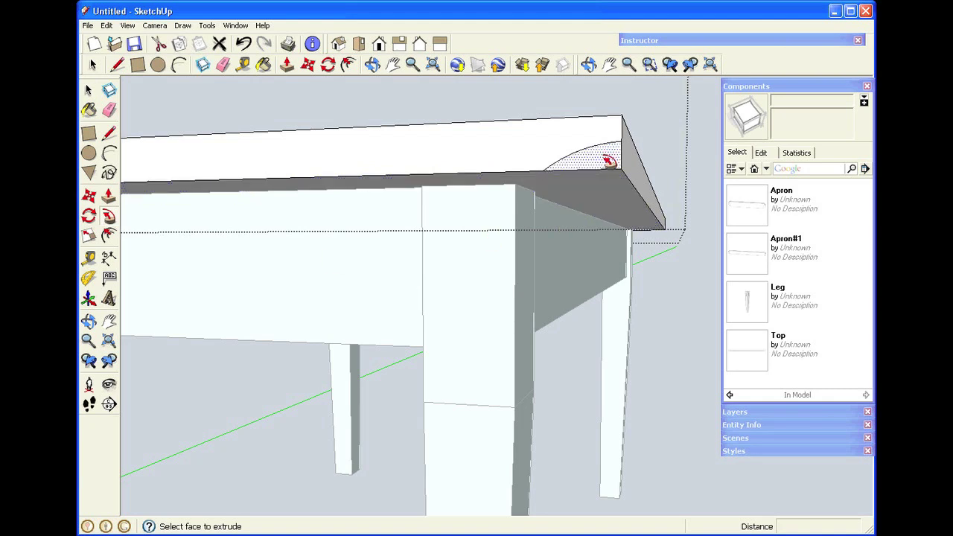
left_click(609, 161)
key("space")
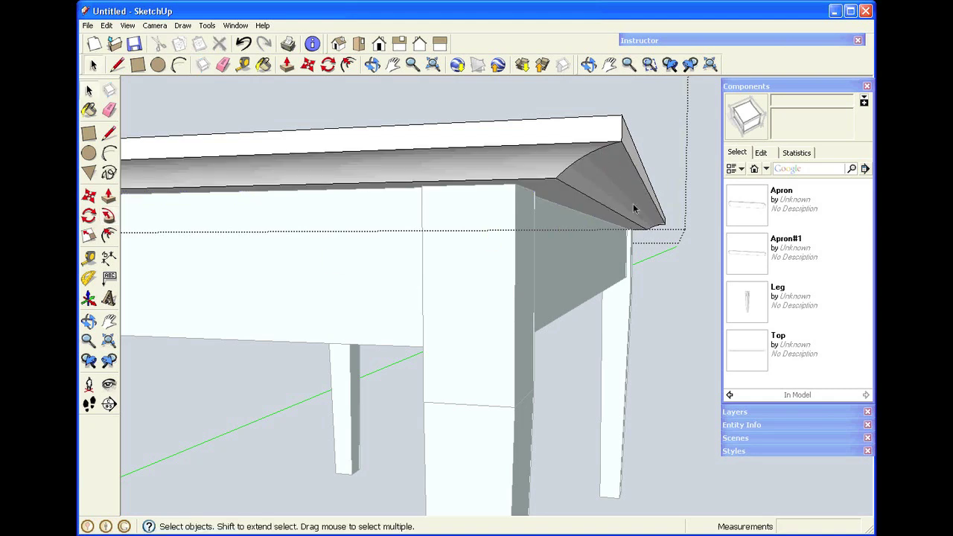
left_click(661, 278)
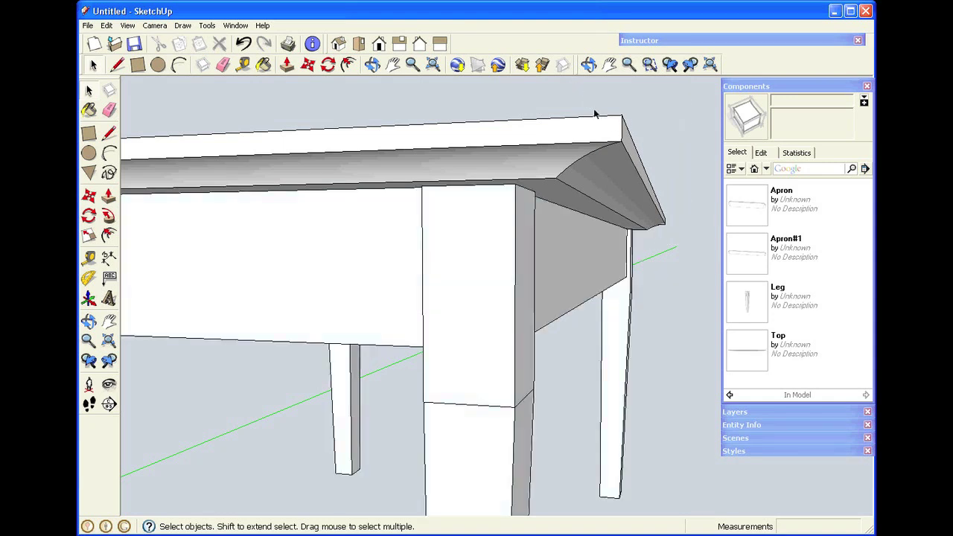
Examine the finished table from several sides, checking the tabletop's under-edge profile and the overall proportions
left_click(372, 65)
left_click_drag(553, 266, 362, 300)
scroll(450, 238, "down", 4)
left_click_drag(641, 290, 385, 274)
left_click_drag(626, 273, 645, 257)
scroll(453, 144, "up", 3)
scroll(453, 143, "down", 6)
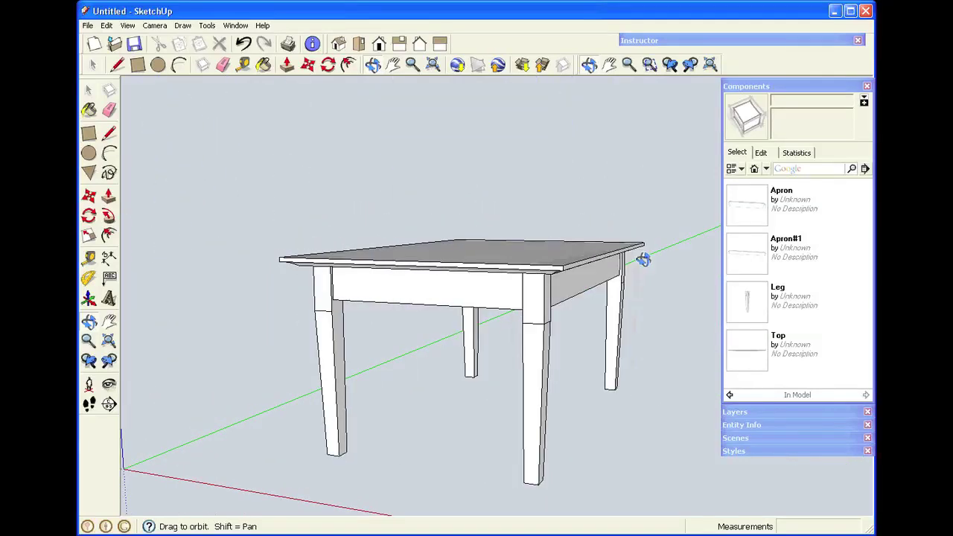
left_click_drag(562, 273, 569, 324)
key("space")
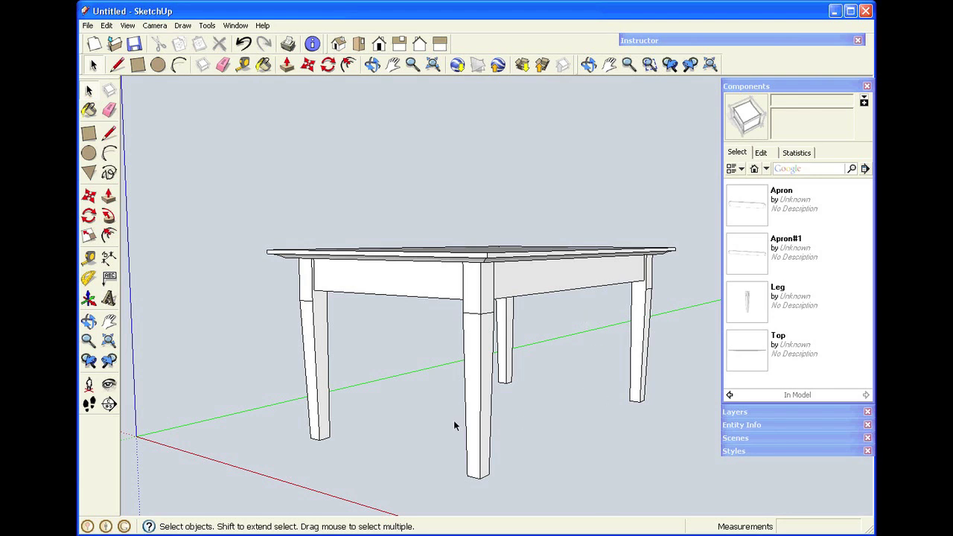
left_click(372, 65)
left_click_drag(421, 151, 467, 154)
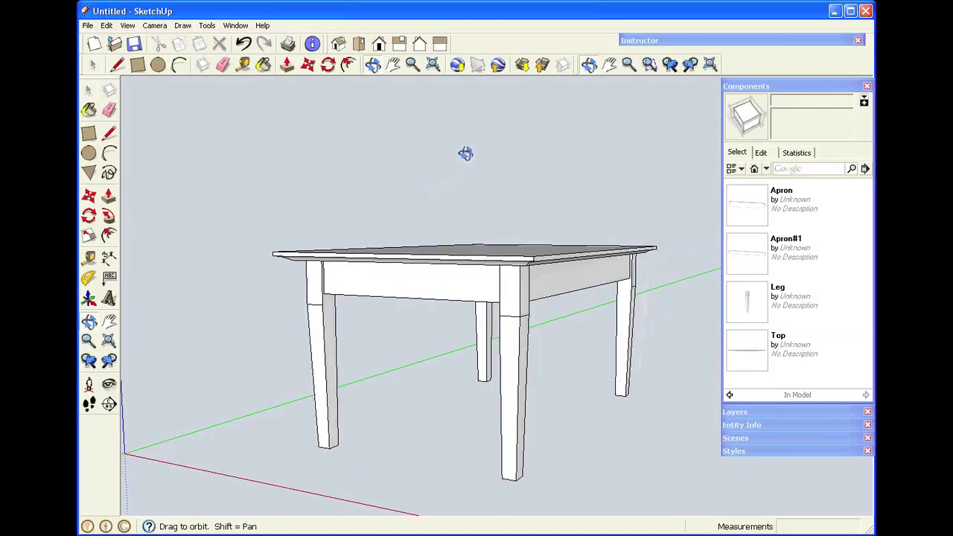
key("space")
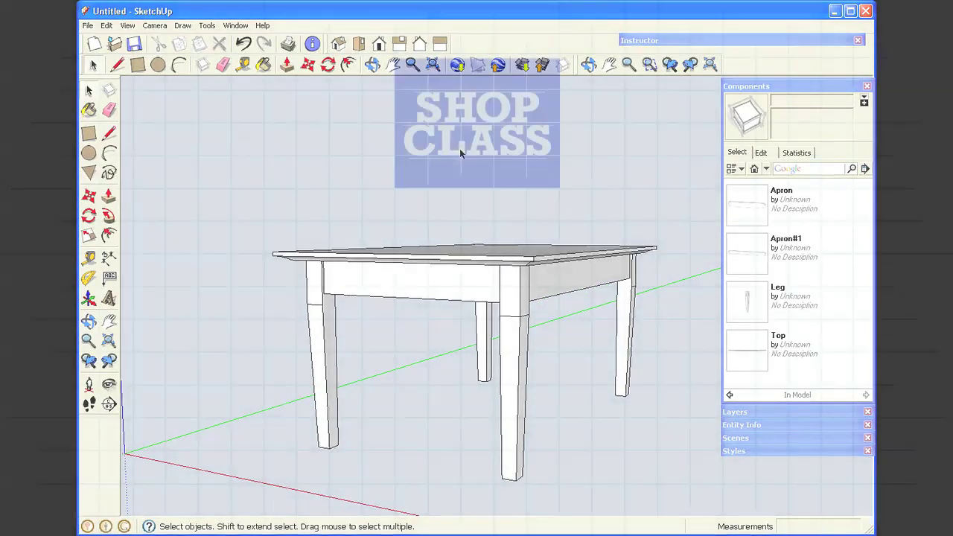